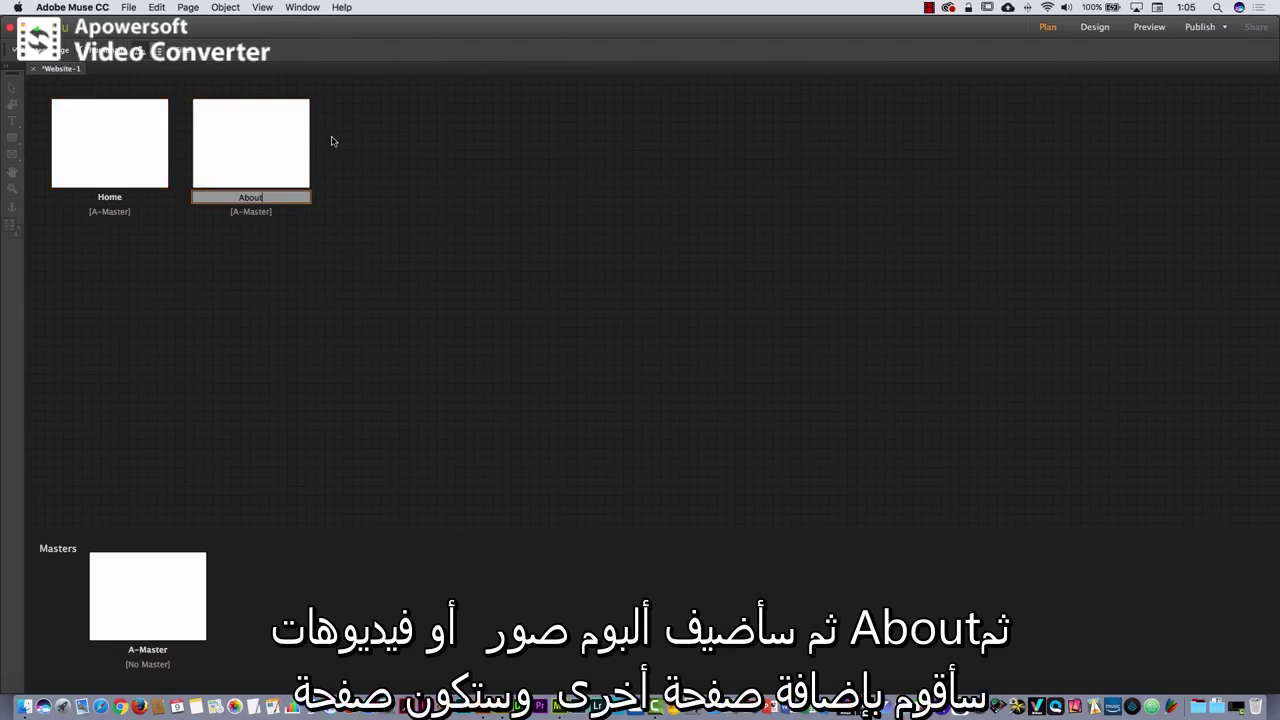
Add three pages named Gallery, Videos and Contact, in that order, after the About page
{"action": "left_click", "coordinate": [318, 145]}
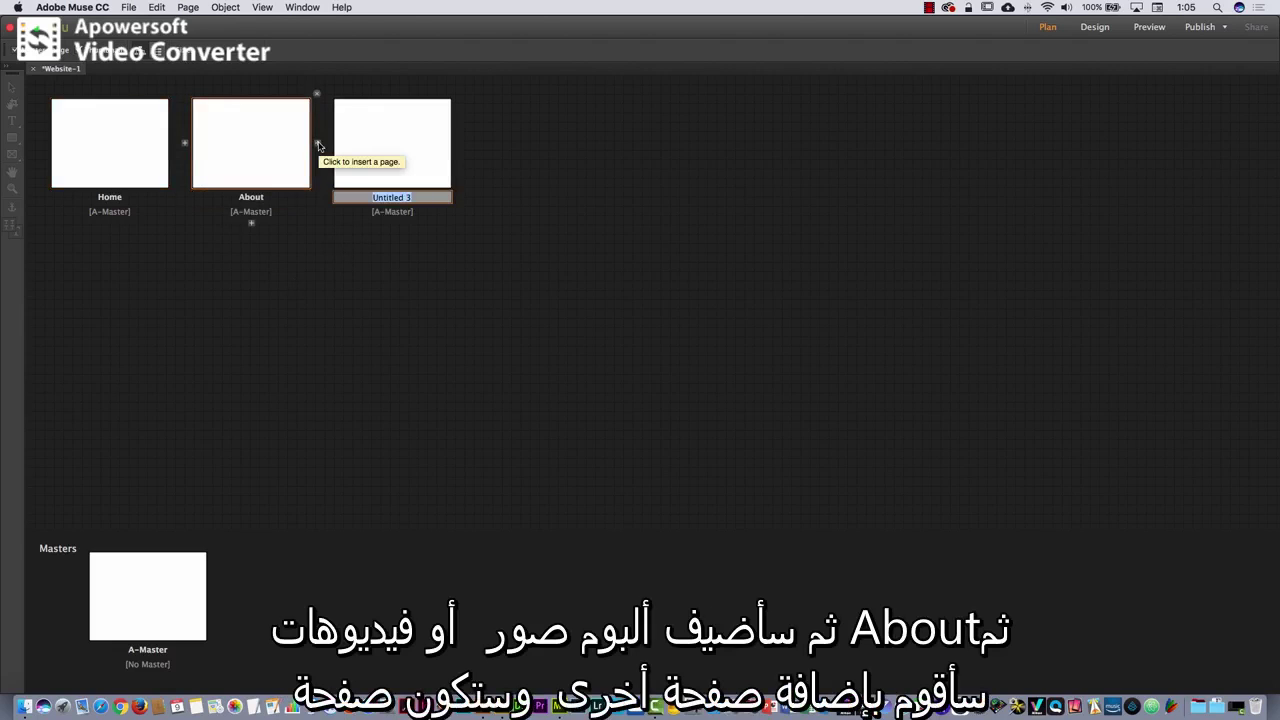
{"action": "type", "text": "Gallery"}
{"action": "key", "text": "Return"}
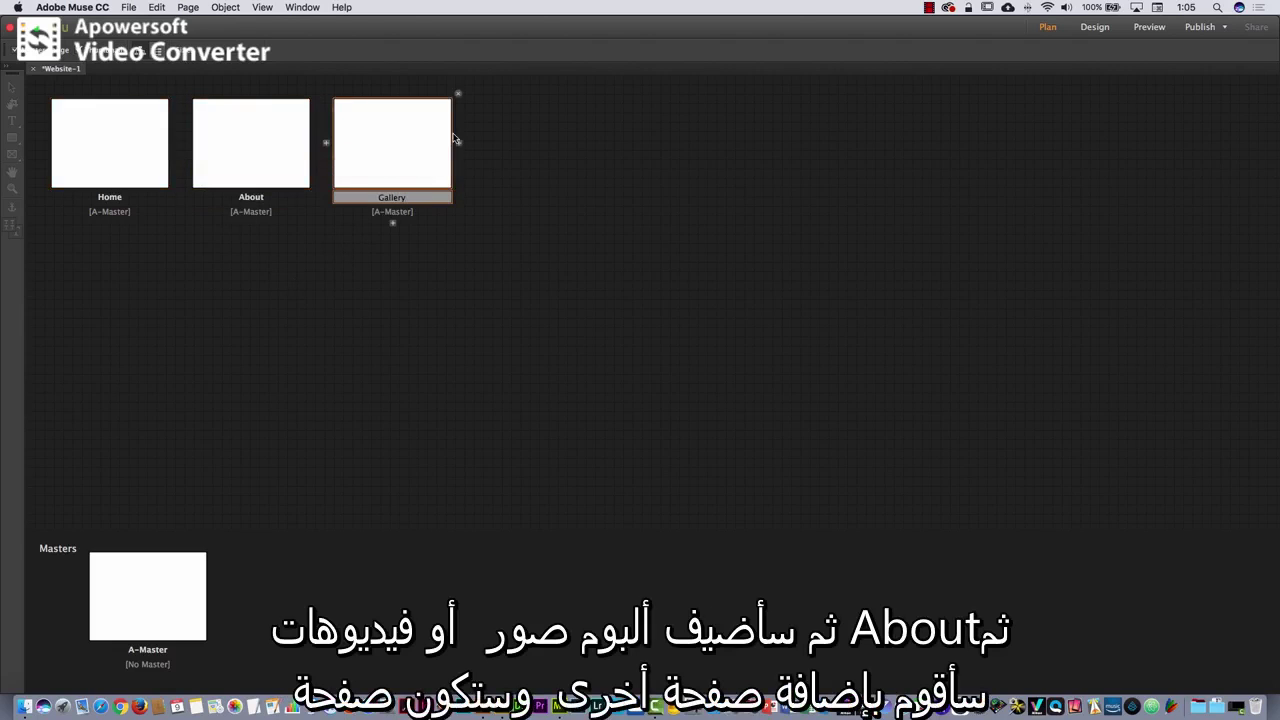
{"action": "left_click", "coordinate": [459, 146]}
{"action": "type", "text": "v"}
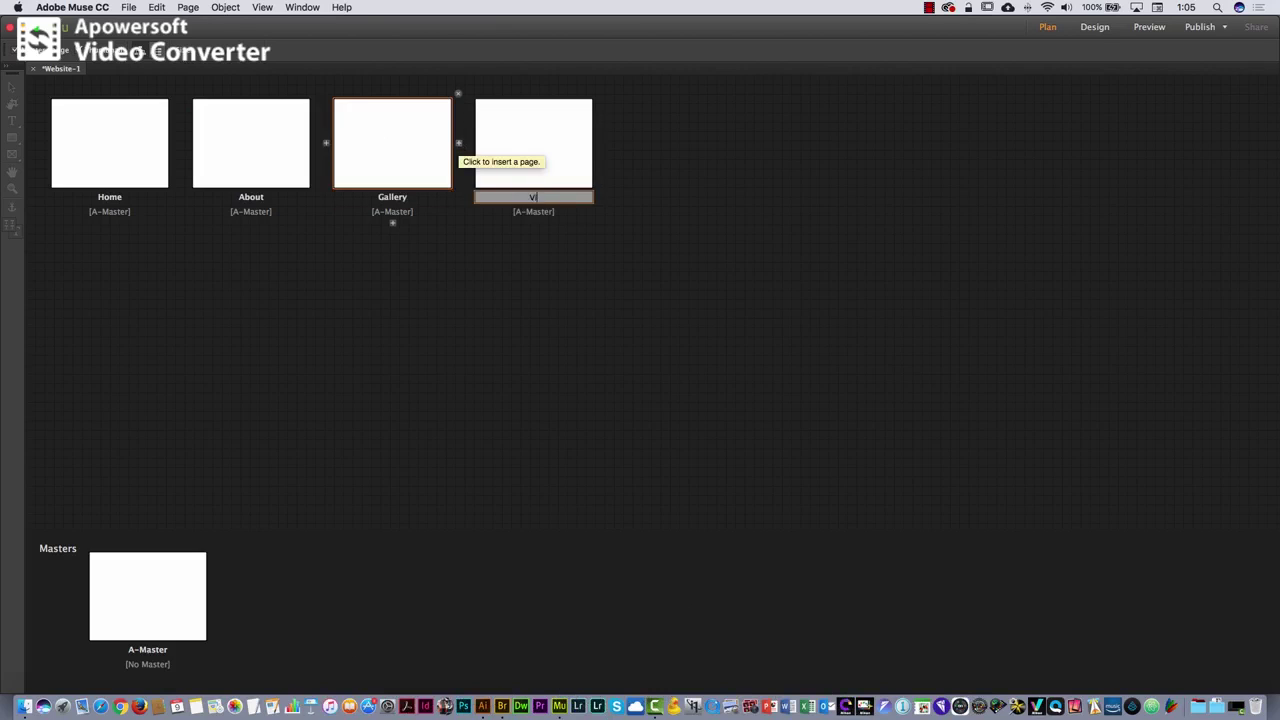
{"action": "type", "text": "ideos"}
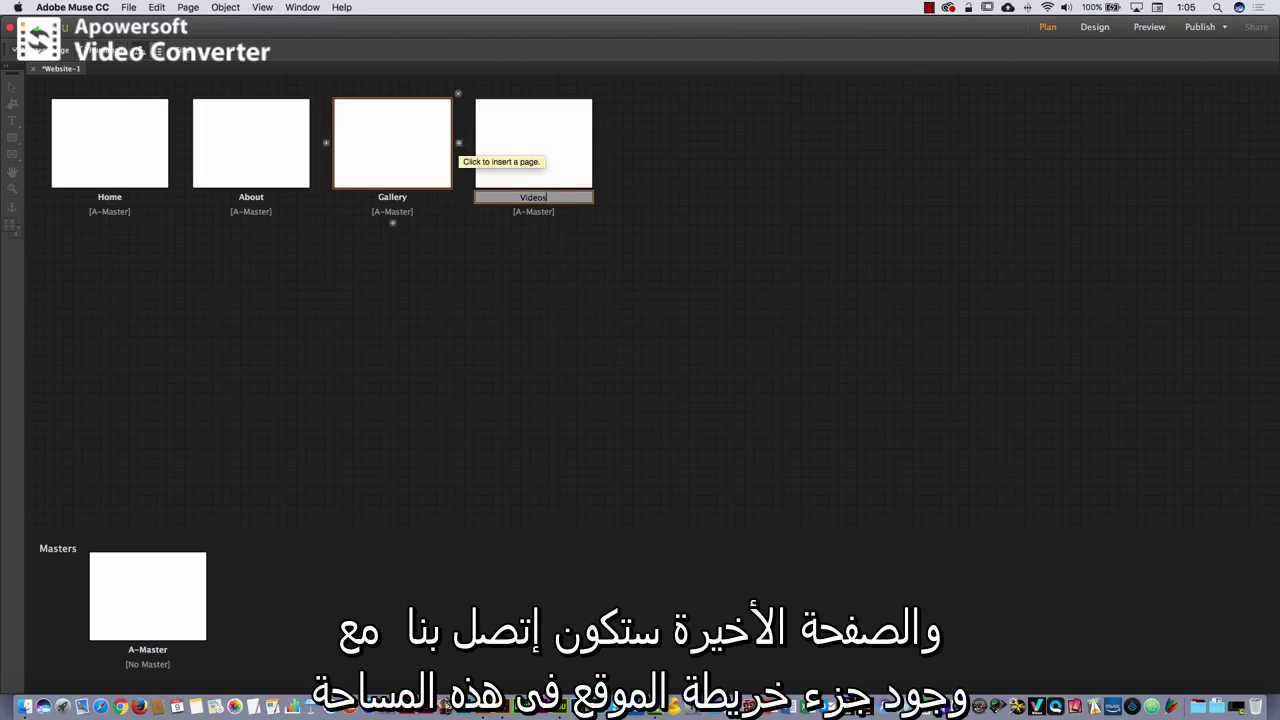
{"action": "left_click", "coordinate": [601, 146]}
{"action": "type", "text": "Co"}
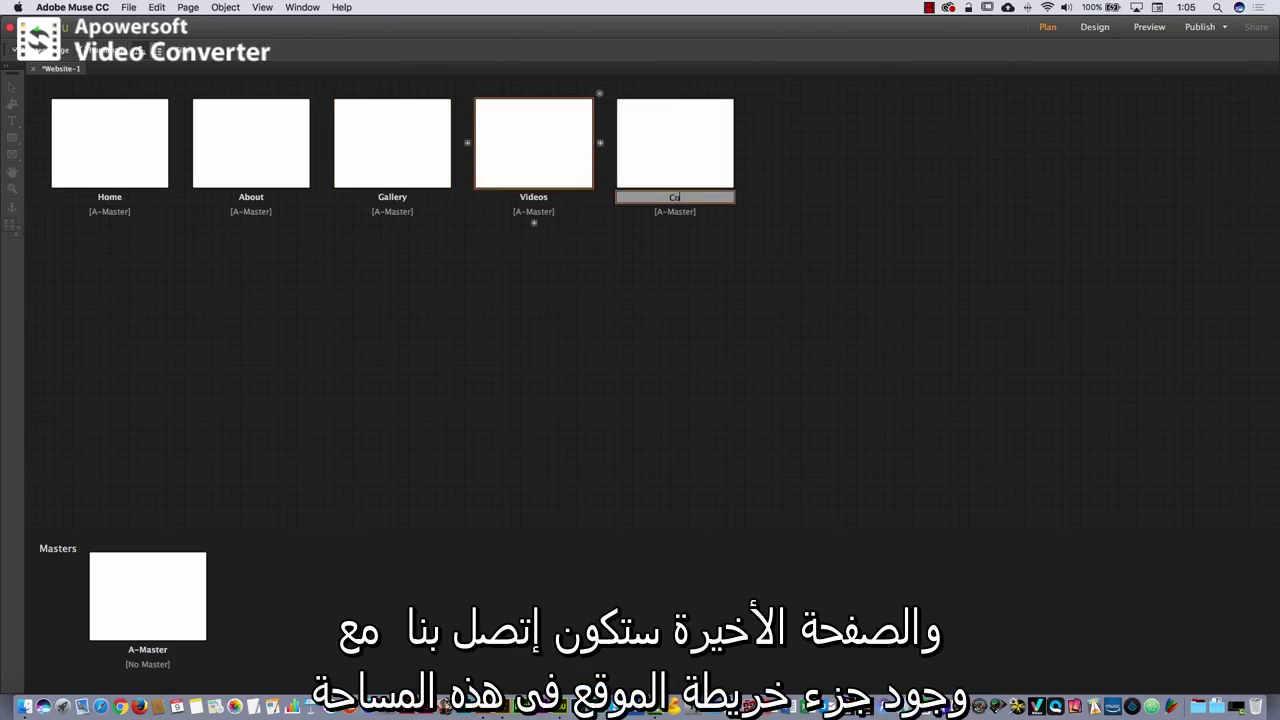
{"action": "type", "text": "ntact"}
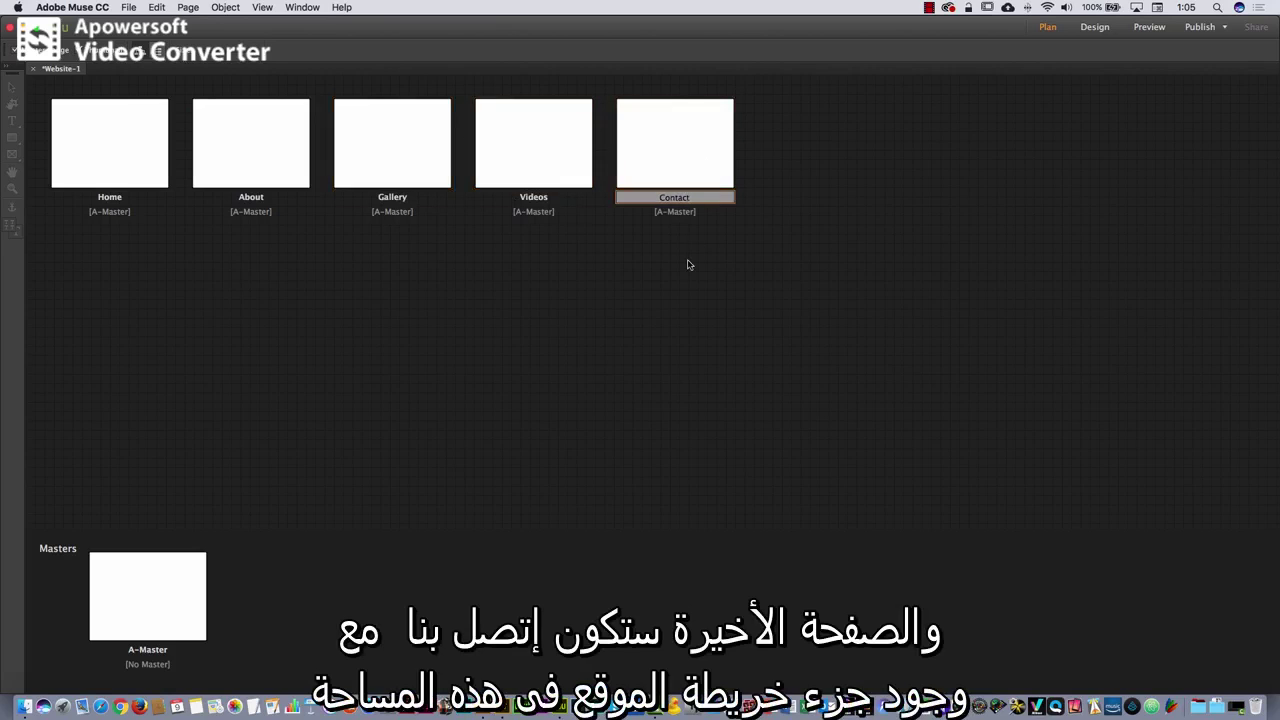
{"action": "left_click", "coordinate": [690, 264]}
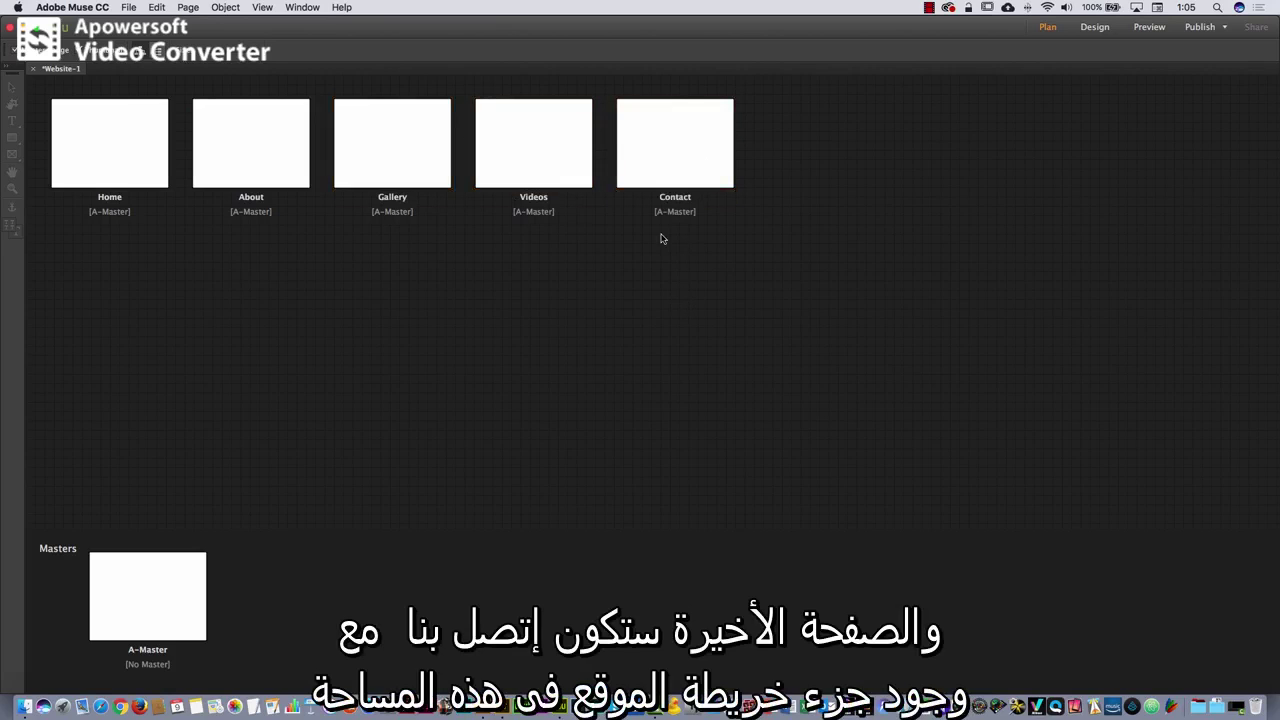
On the A-Master page, draw a full-width rectangle frame about 960 by 248 along the page's upper edge as a banner
{"action": "mouse_move", "coordinate": [634, 197]}
{"action": "mouse_move", "coordinate": [229, 223]}
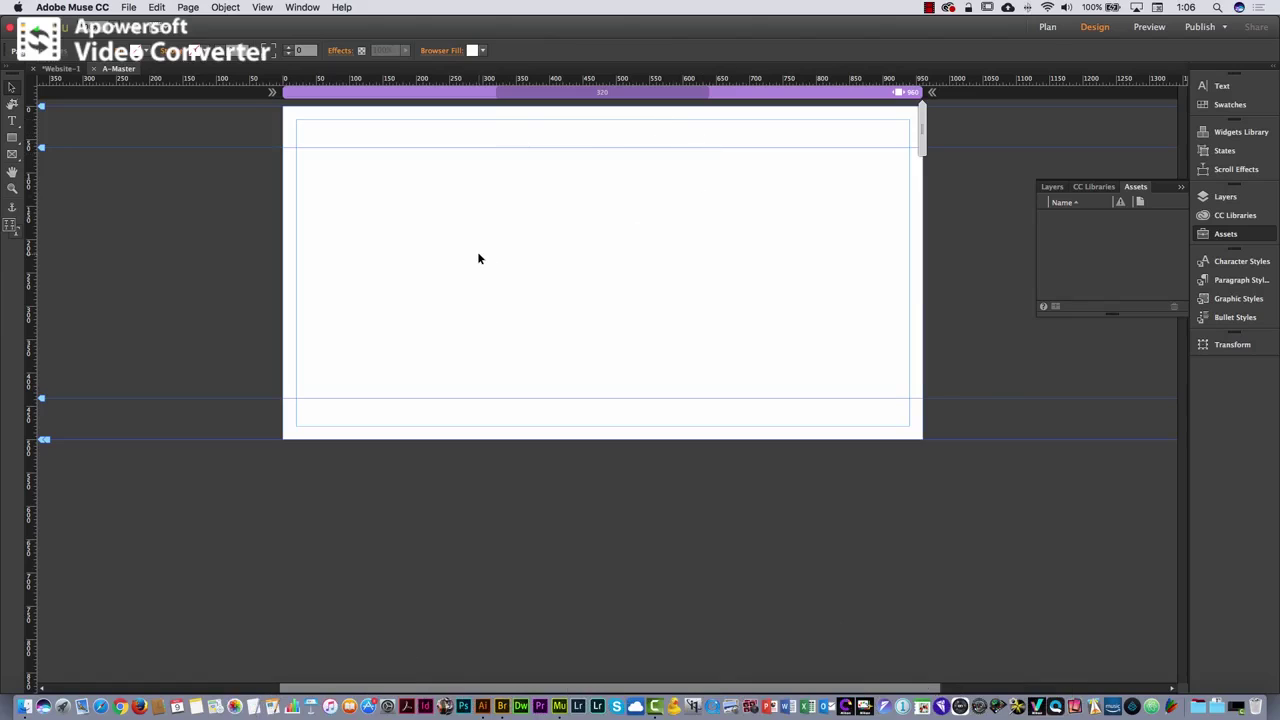
{"action": "left_click", "coordinate": [12, 155]}
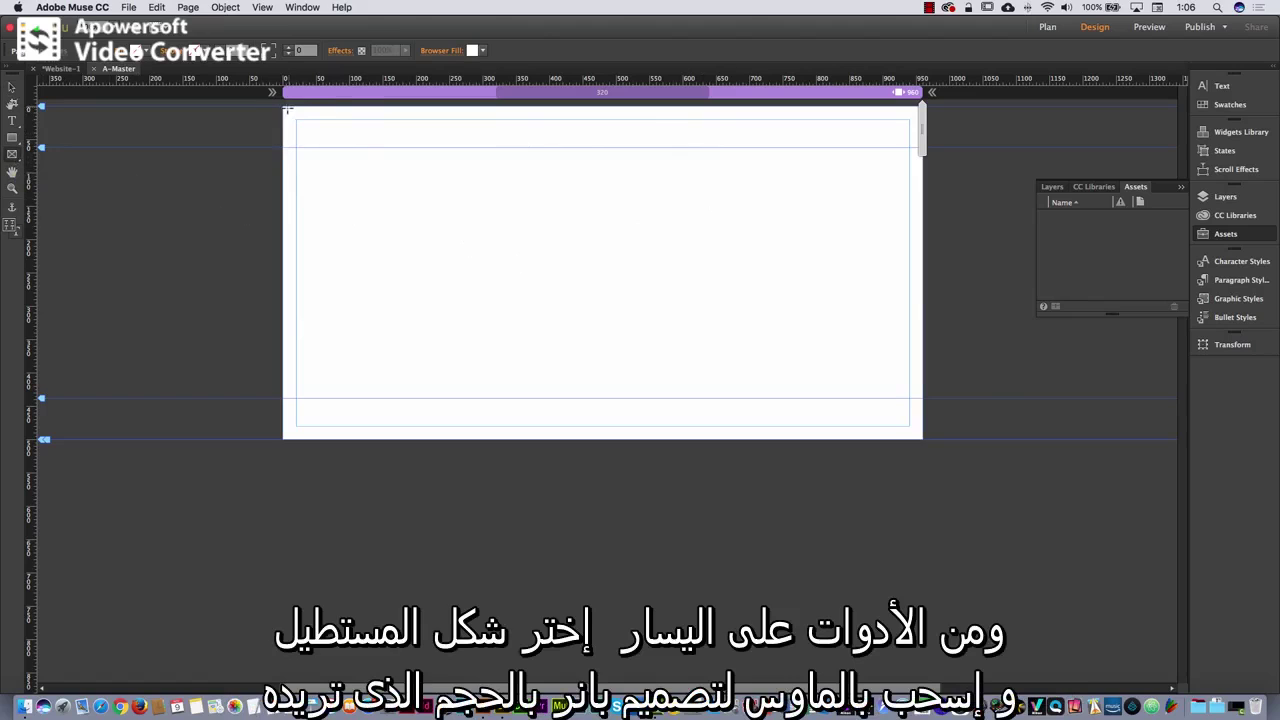
{"action": "left_click_drag", "start_coordinate": [283, 104], "coordinate": [922, 271]}
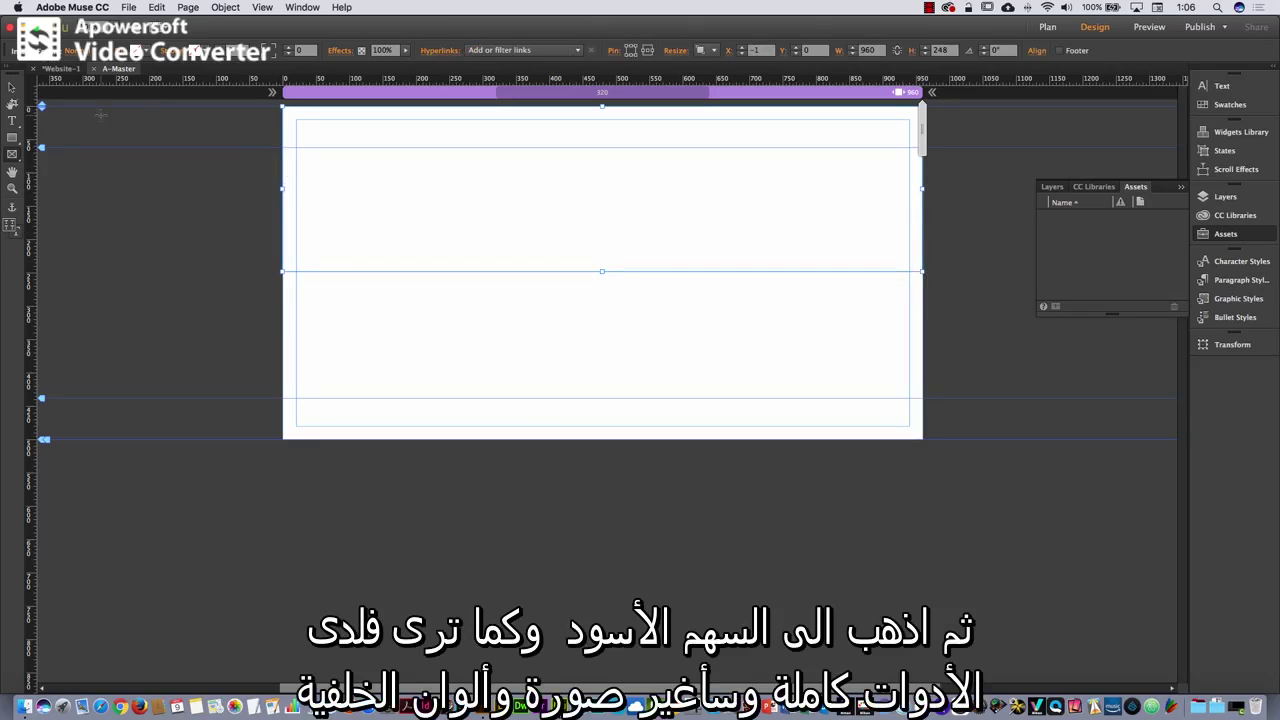
{"action": "left_click", "coordinate": [12, 90]}
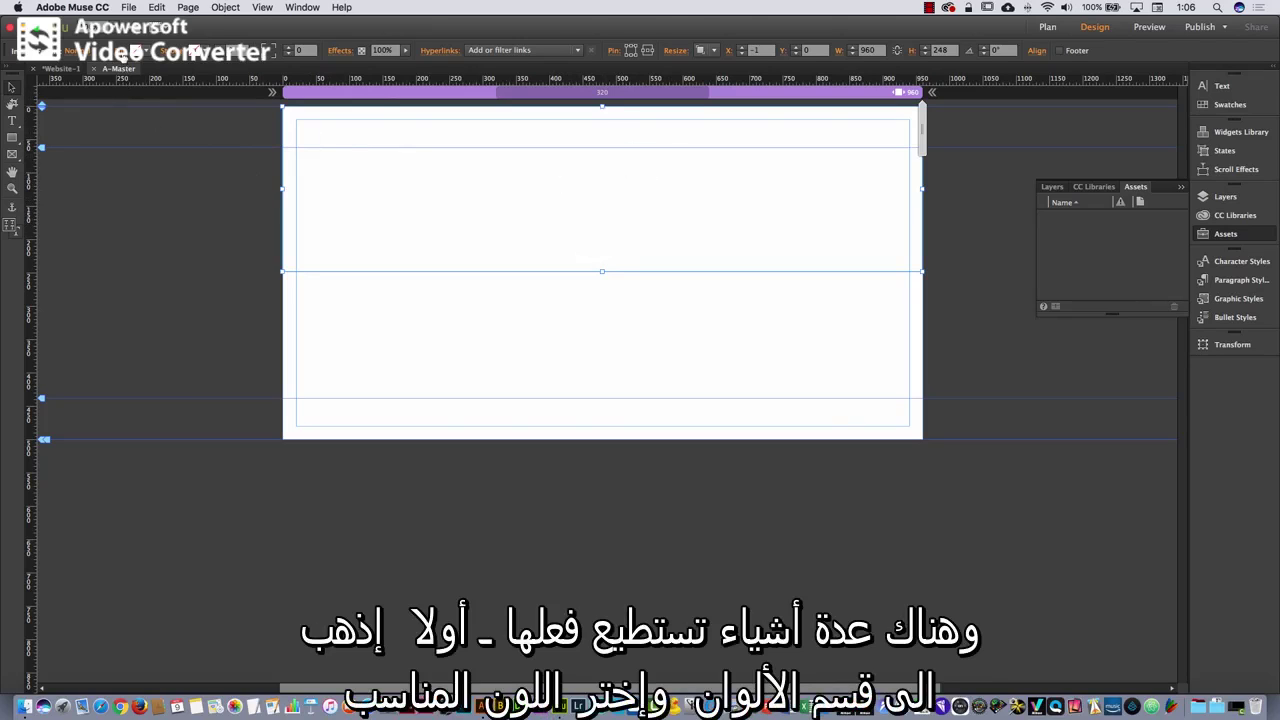
Try light green (CFFFDC) and blue (8AC0FF) fill colours on the banner frame, and reset the fill colour to none
{"action": "left_click", "coordinate": [125, 50]}
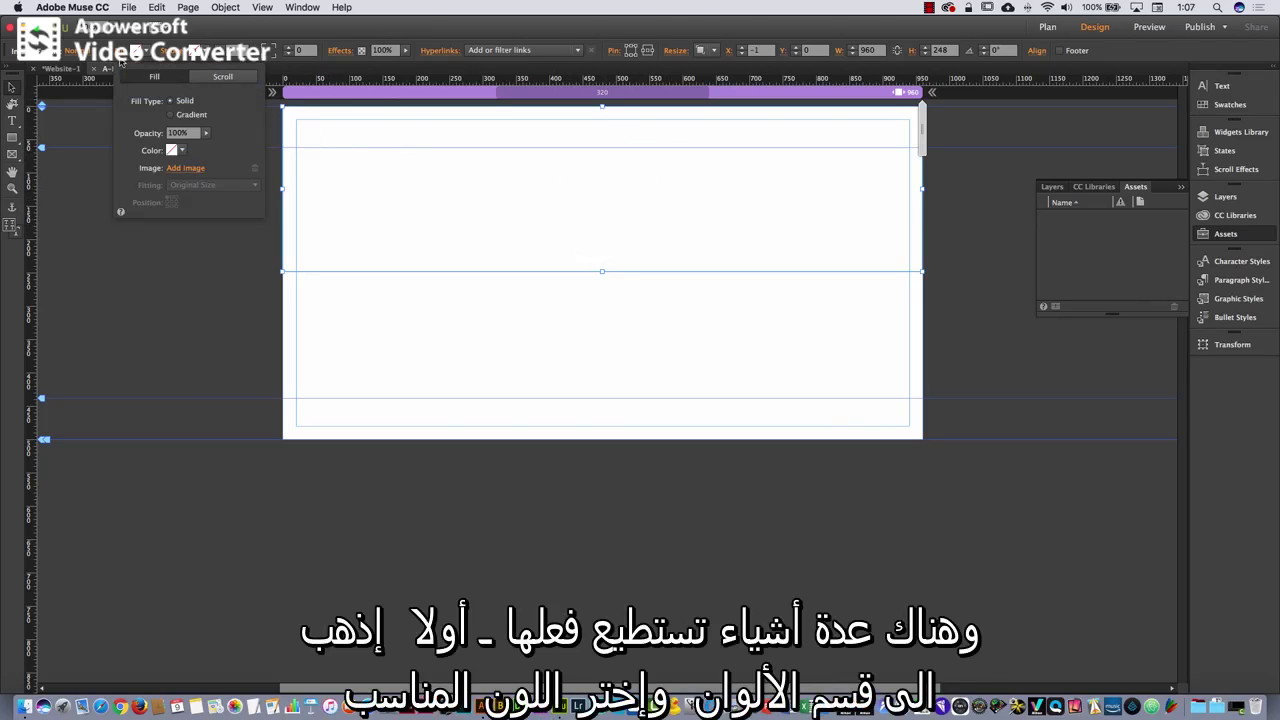
{"action": "left_click", "coordinate": [182, 150]}
{"action": "left_click", "coordinate": [230, 230]}
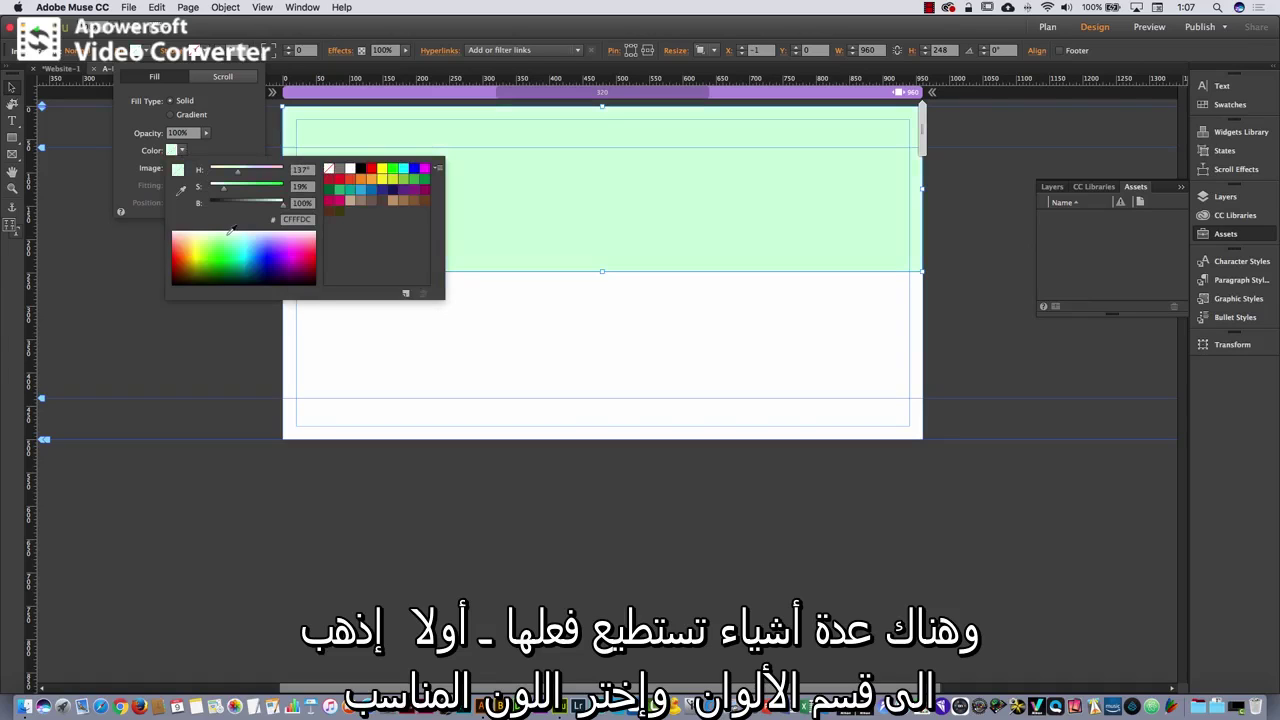
{"action": "left_click", "coordinate": [263, 237]}
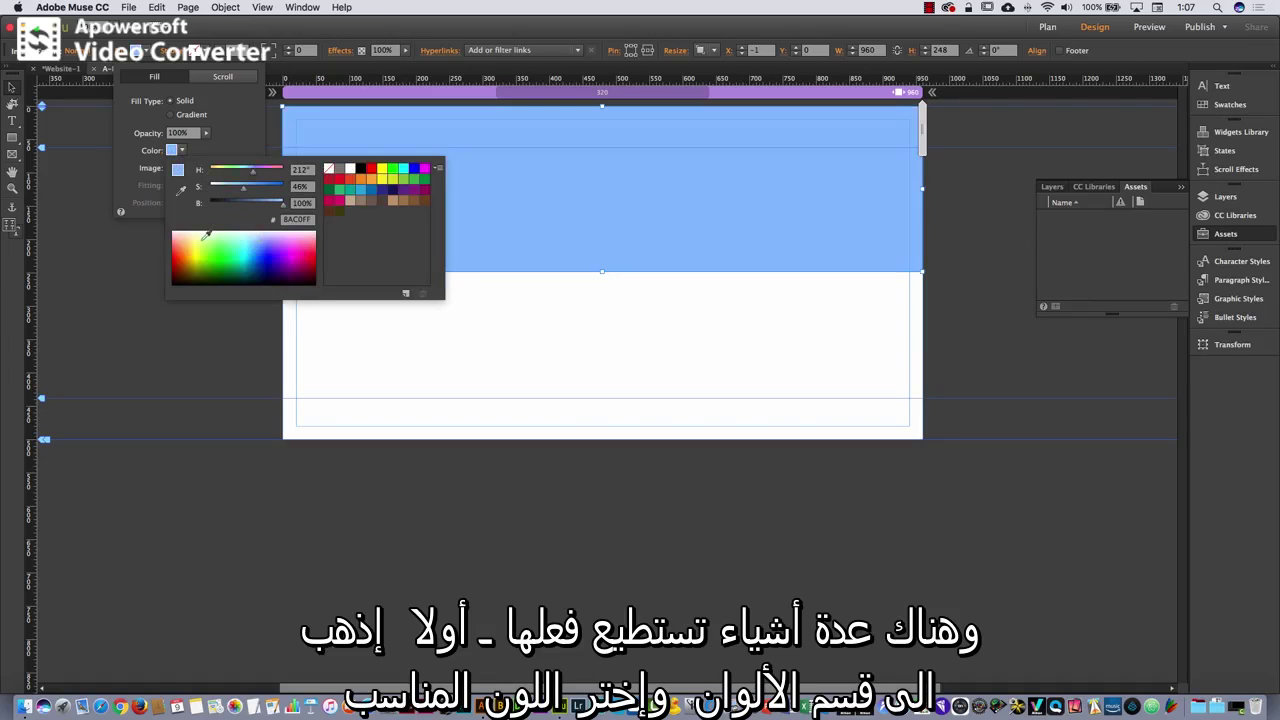
{"action": "left_click", "coordinate": [206, 234]}
{"action": "left_click", "coordinate": [329, 170]}
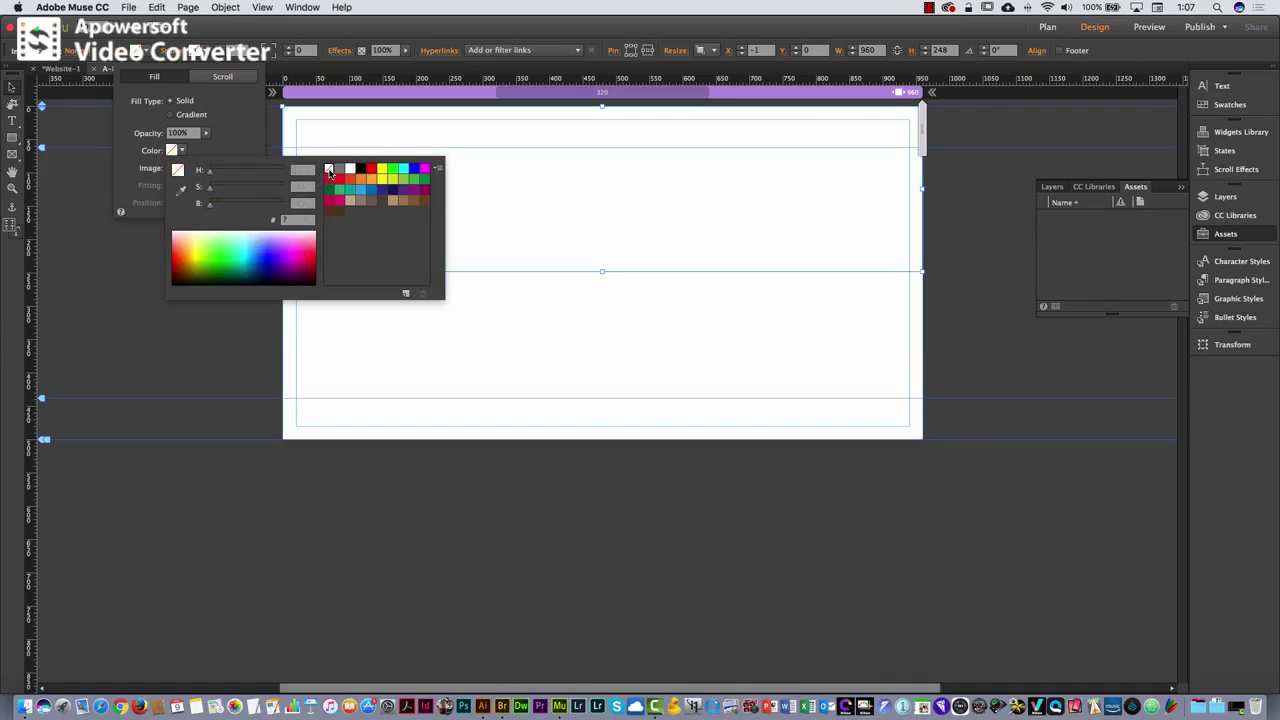
{"action": "left_click", "coordinate": [243, 128]}
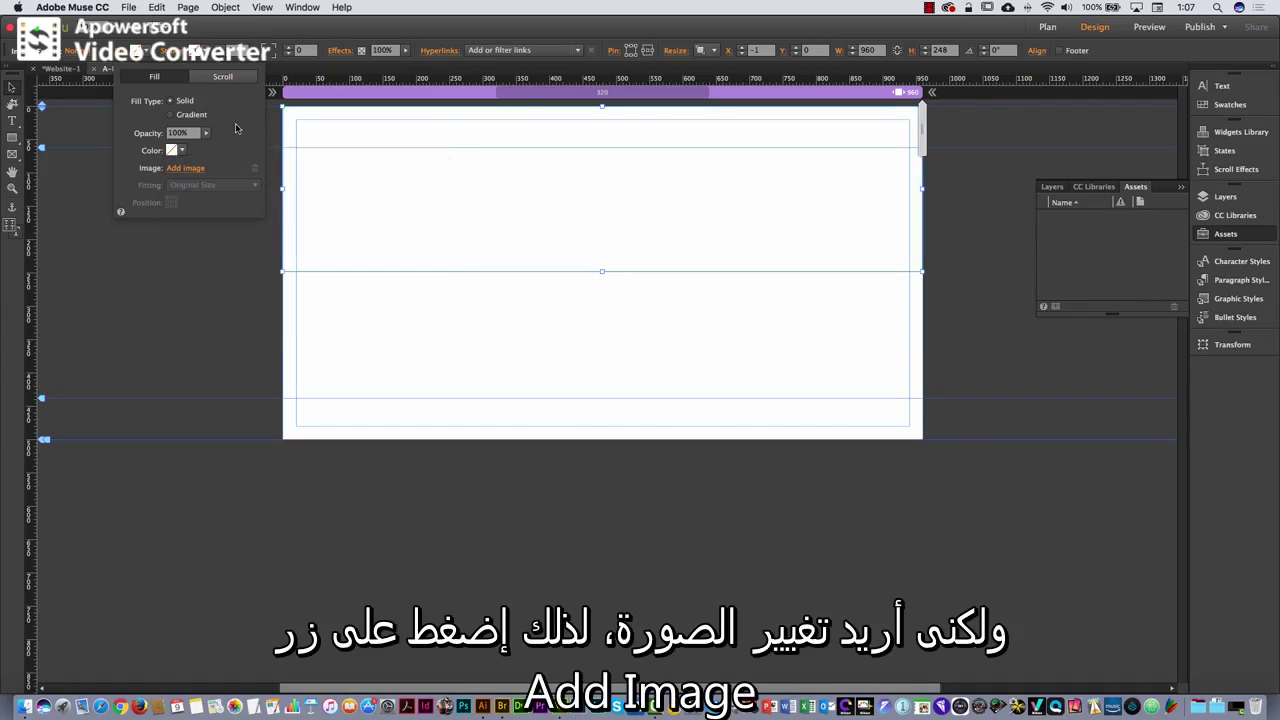
Fill the banner frame with the image nyc-84.jpg from the material folder, using the Scale to Fill fitting
{"action": "left_click", "coordinate": [185, 169]}
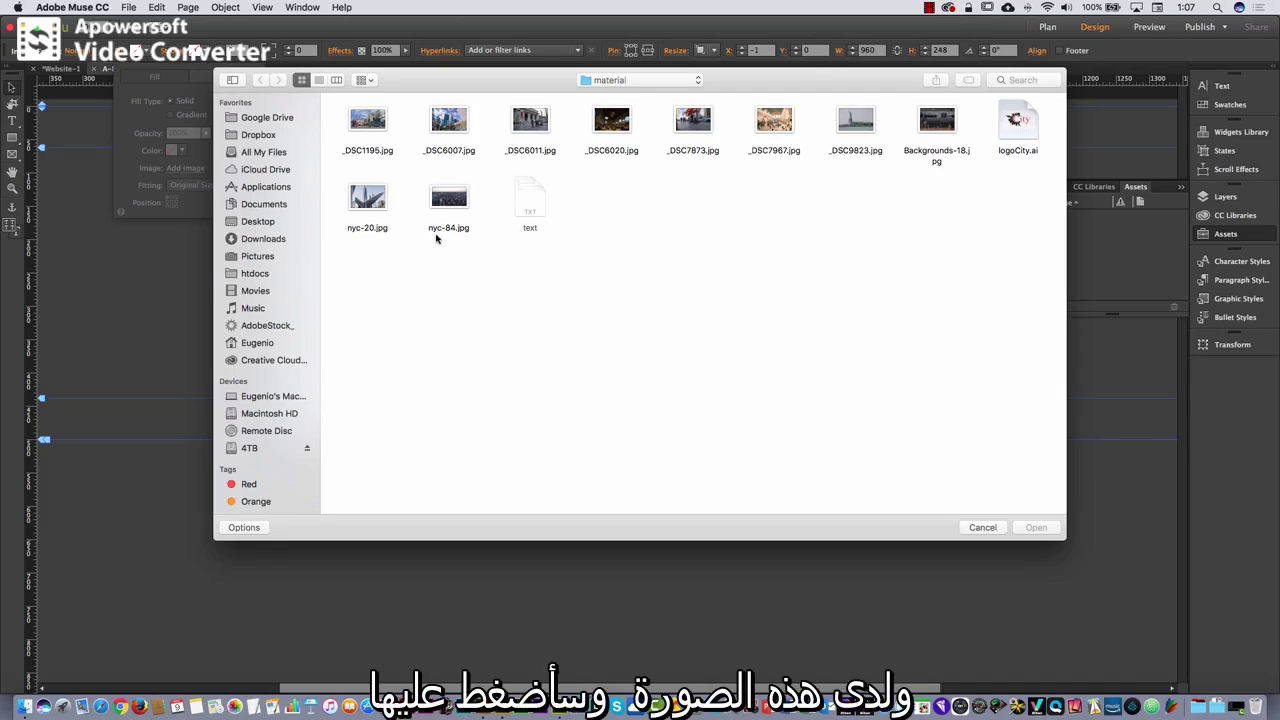
{"action": "left_click", "coordinate": [455, 206]}
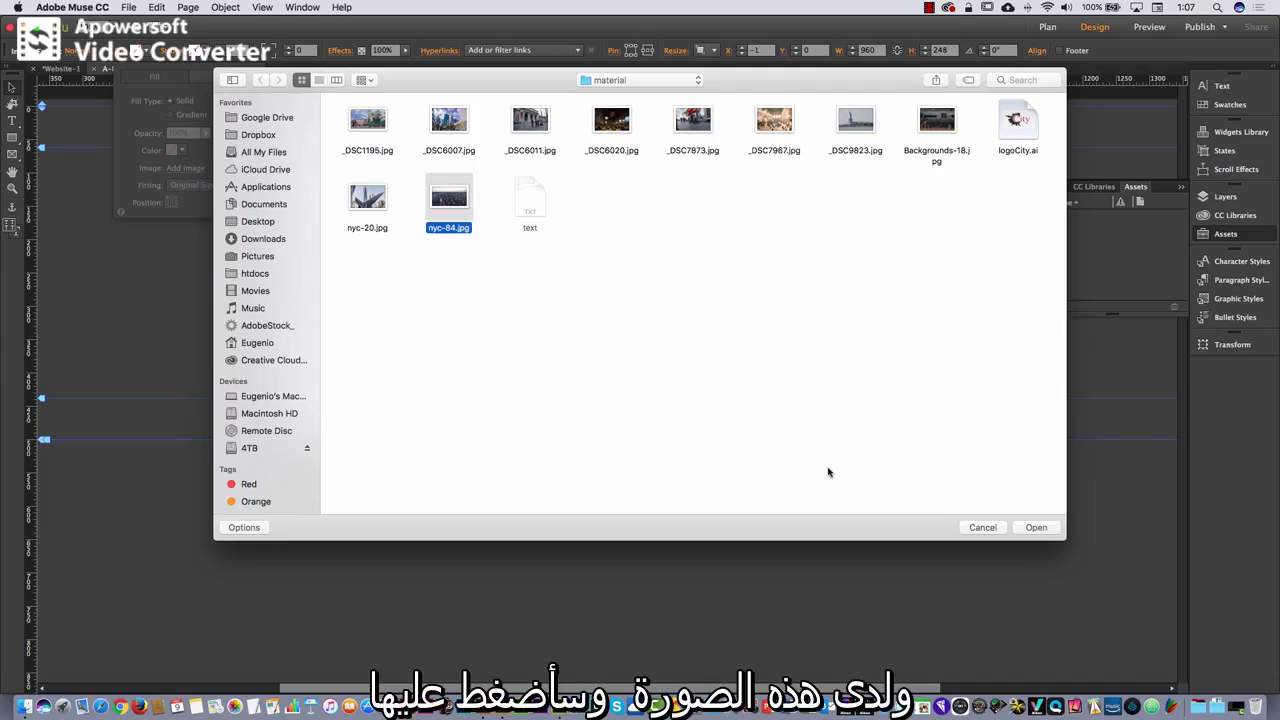
{"action": "left_click", "coordinate": [1036, 528]}
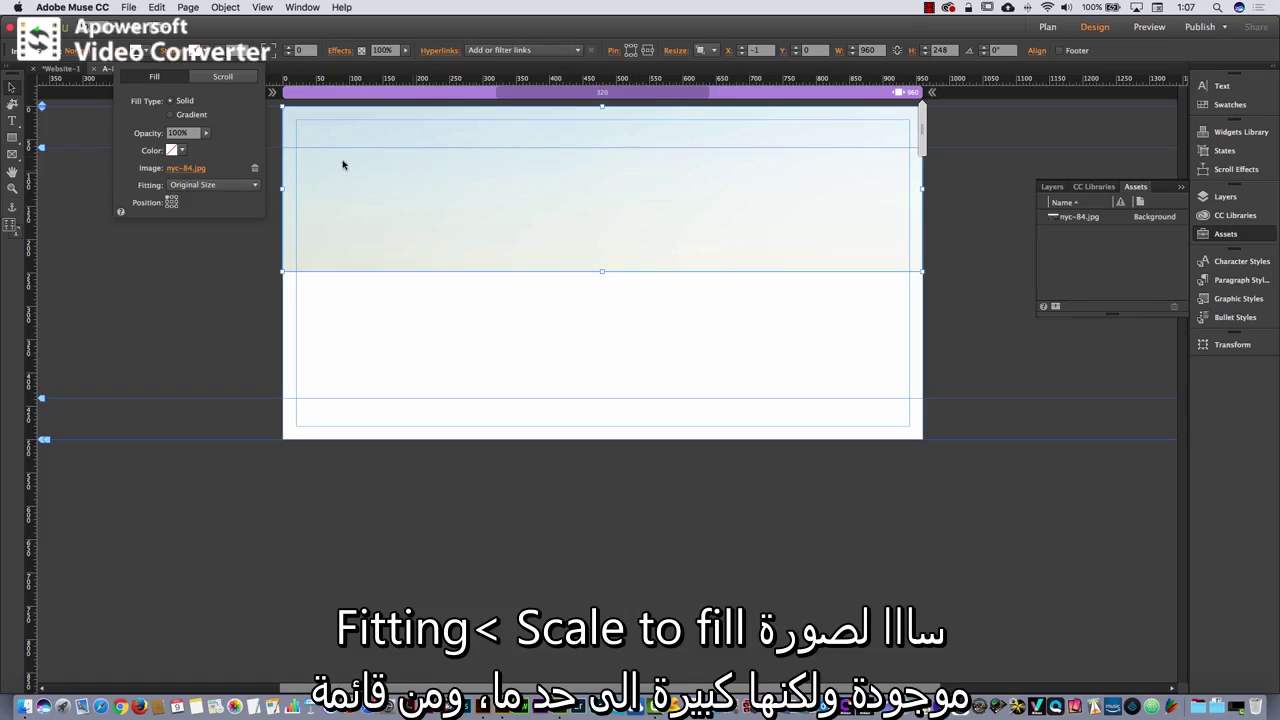
{"action": "left_click", "coordinate": [212, 186]}
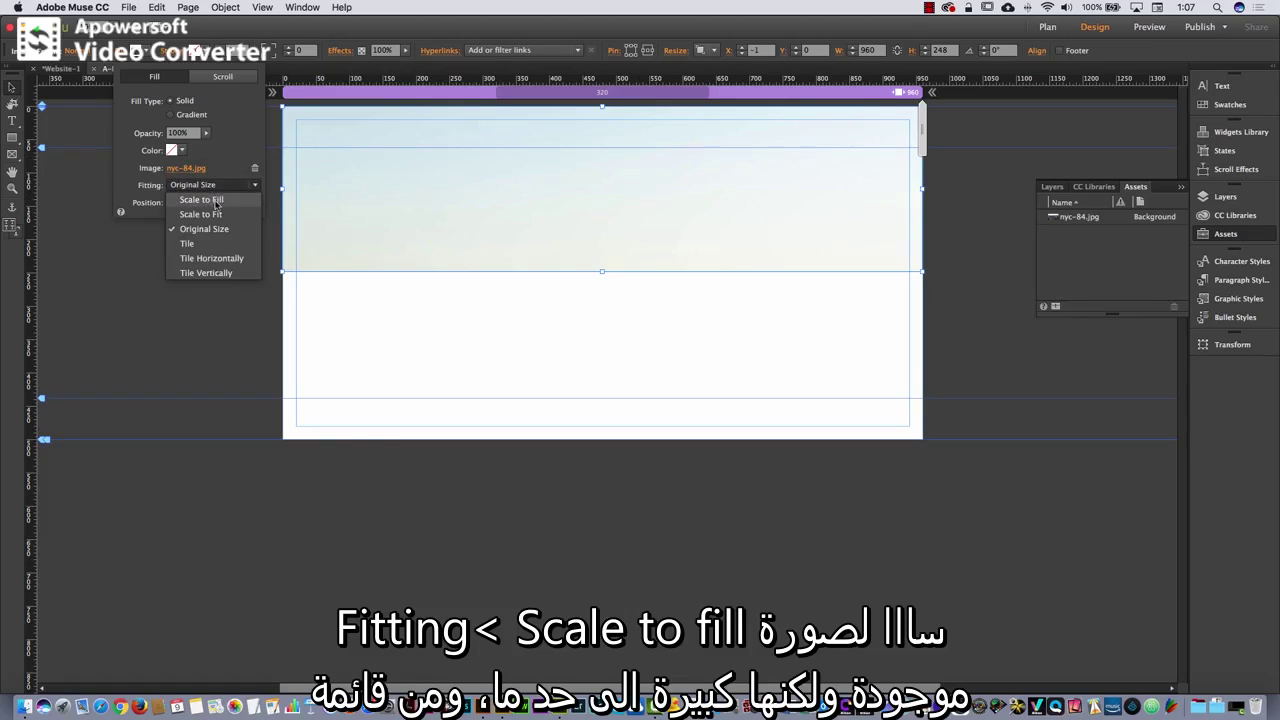
{"action": "left_click", "coordinate": [201, 200]}
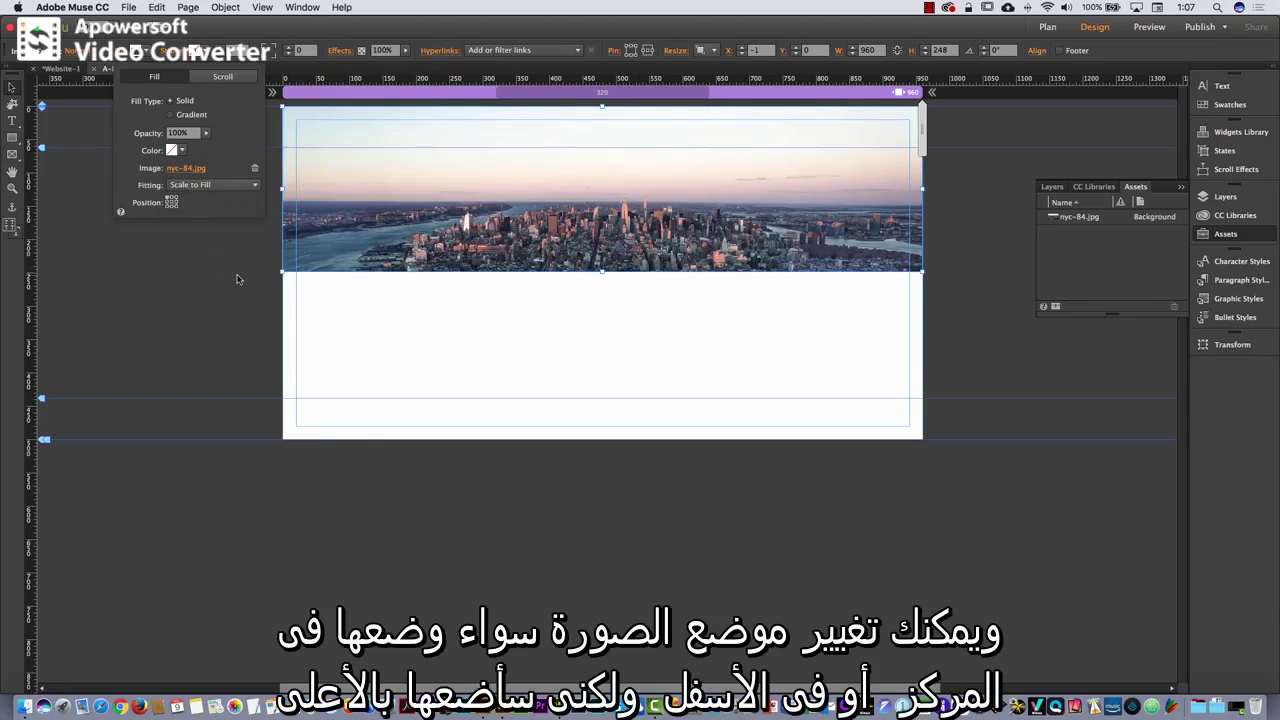
Try the centre and bottom positions for the banner's background image, and settle on the top position
{"action": "left_click", "coordinate": [171, 202]}
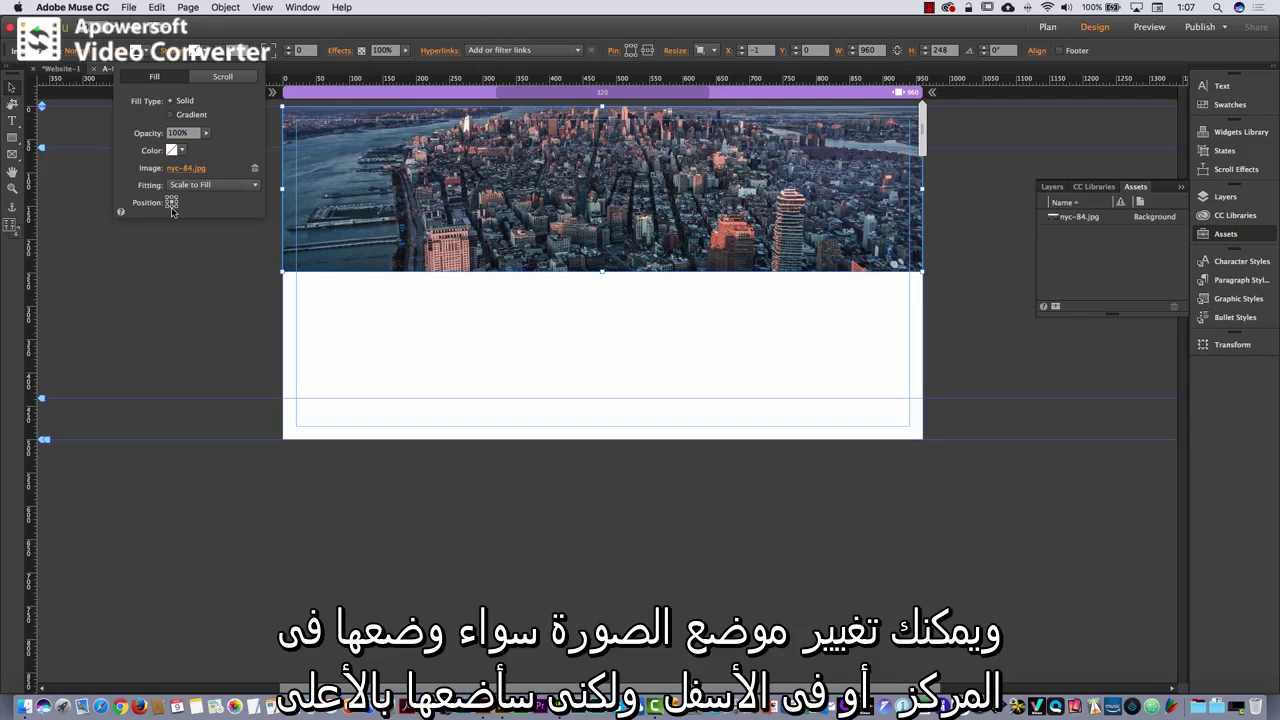
{"action": "left_click", "coordinate": [172, 206]}
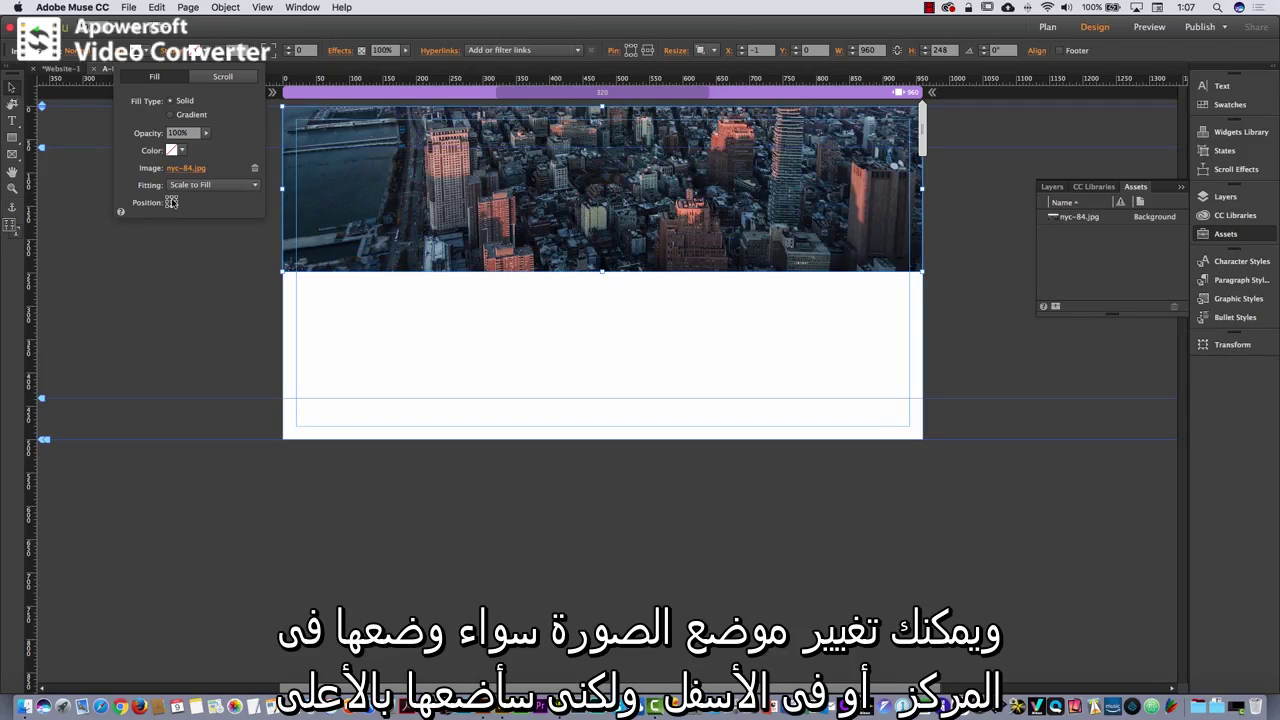
{"action": "left_click", "coordinate": [172, 200]}
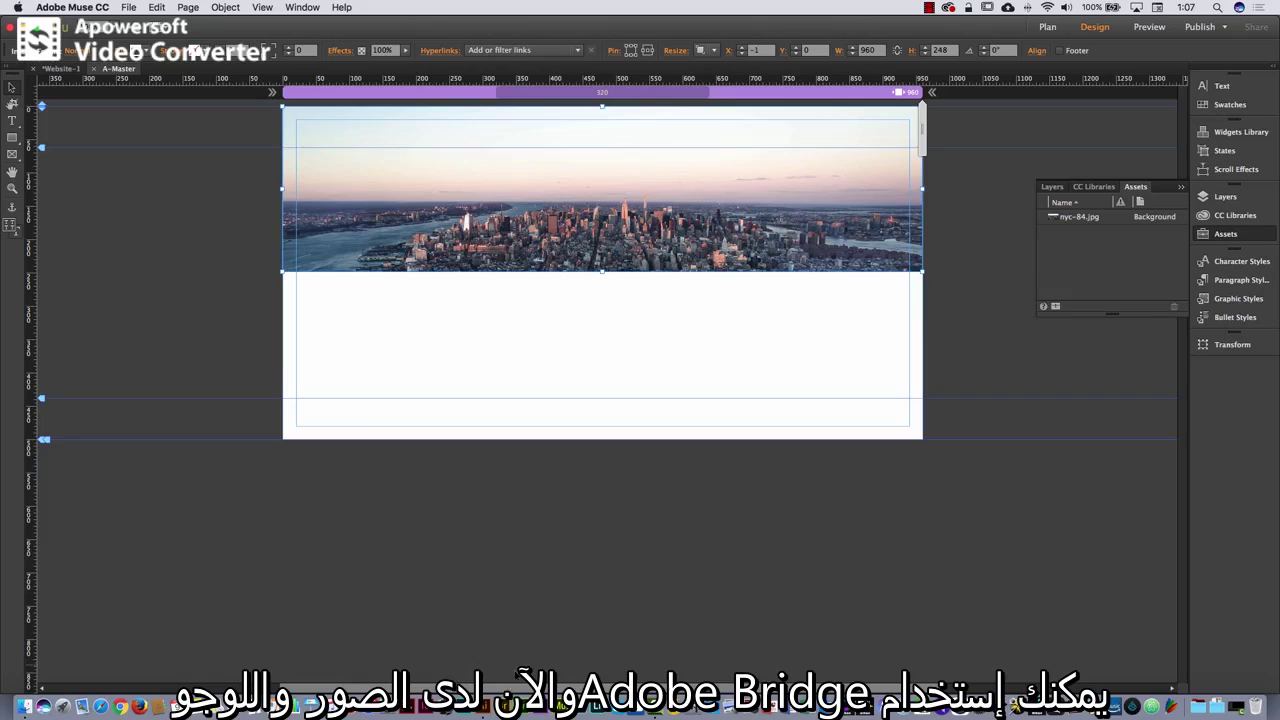
Switch to Adobe Bridge, find logoCity.ai in the material folder and open it in Illustrator
{"action": "left_click", "coordinate": [500, 706]}
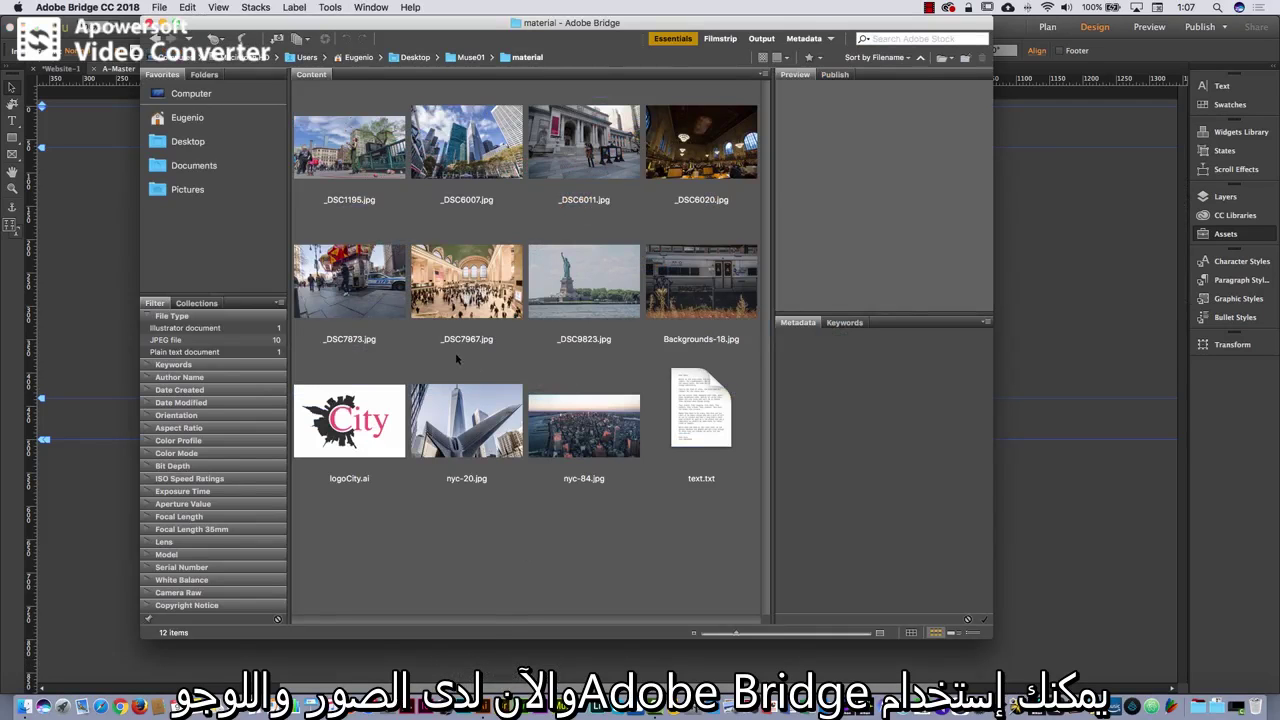
{"action": "left_click", "coordinate": [357, 440]}
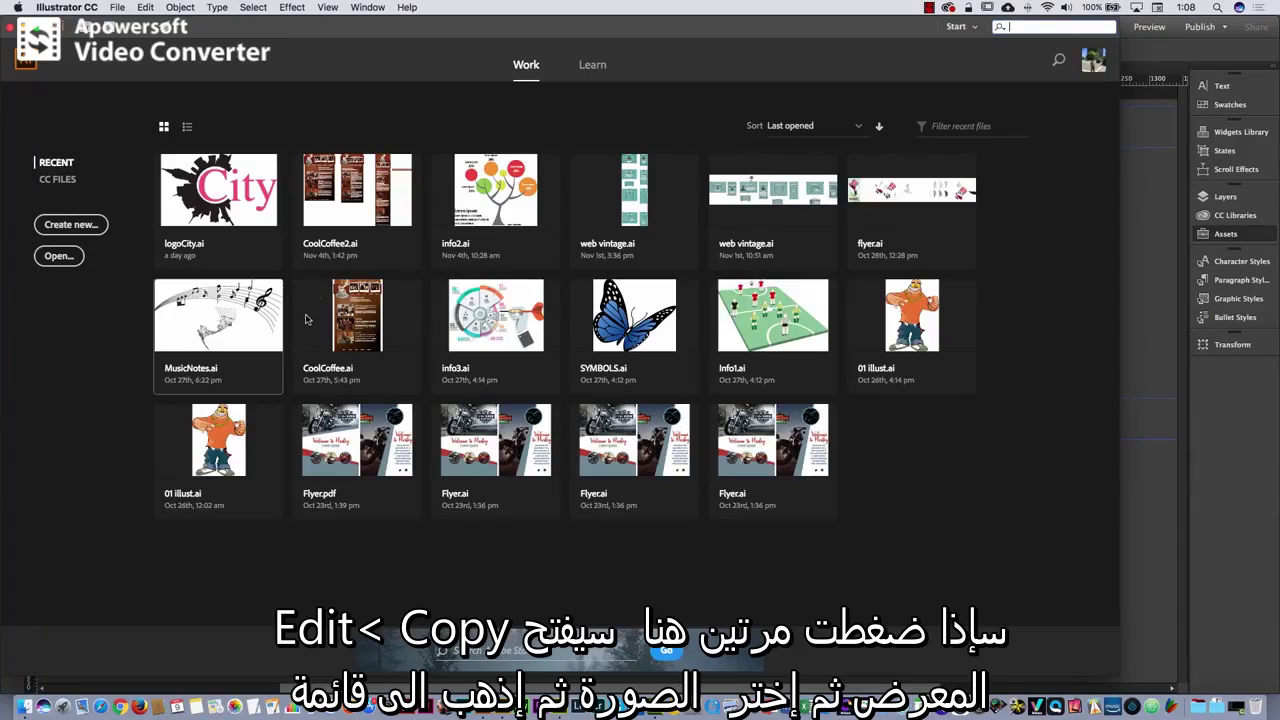
{"action": "double_click", "coordinate": [265, 170]}
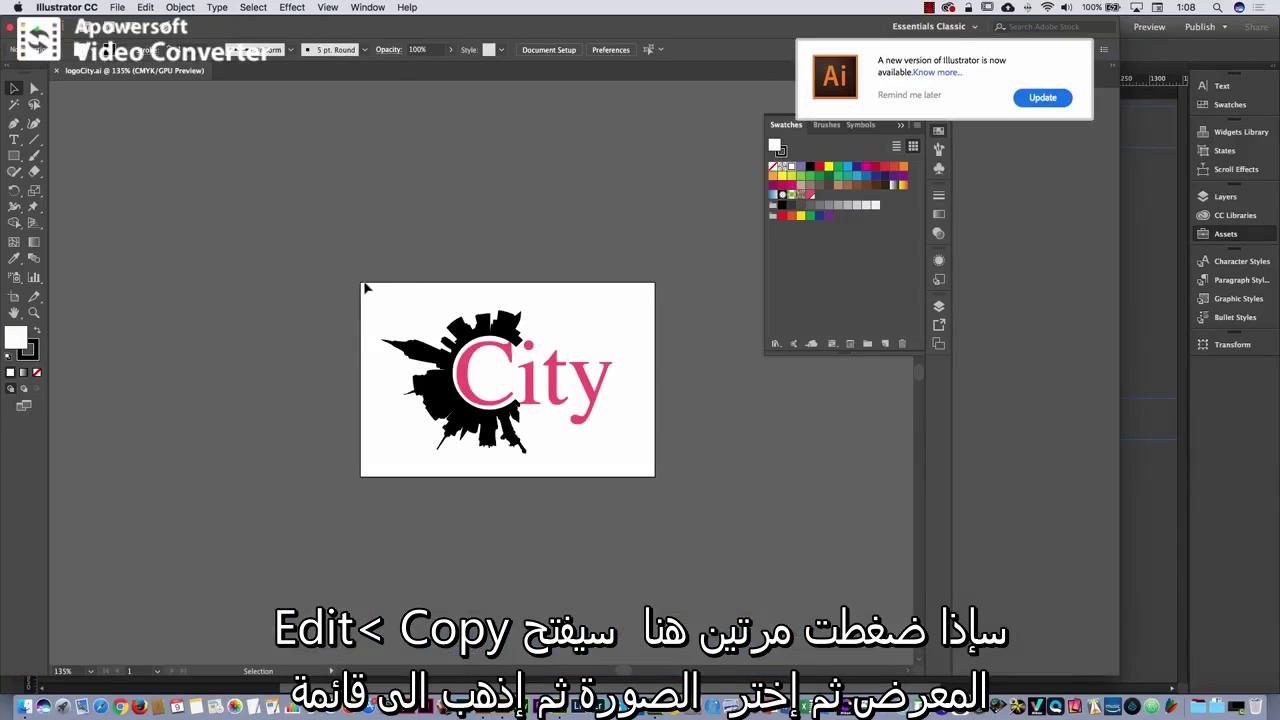
Select the entire City logo artwork on the artboard and copy it
{"action": "left_click_drag", "start_coordinate": [650, 482], "coordinate": [377, 218]}
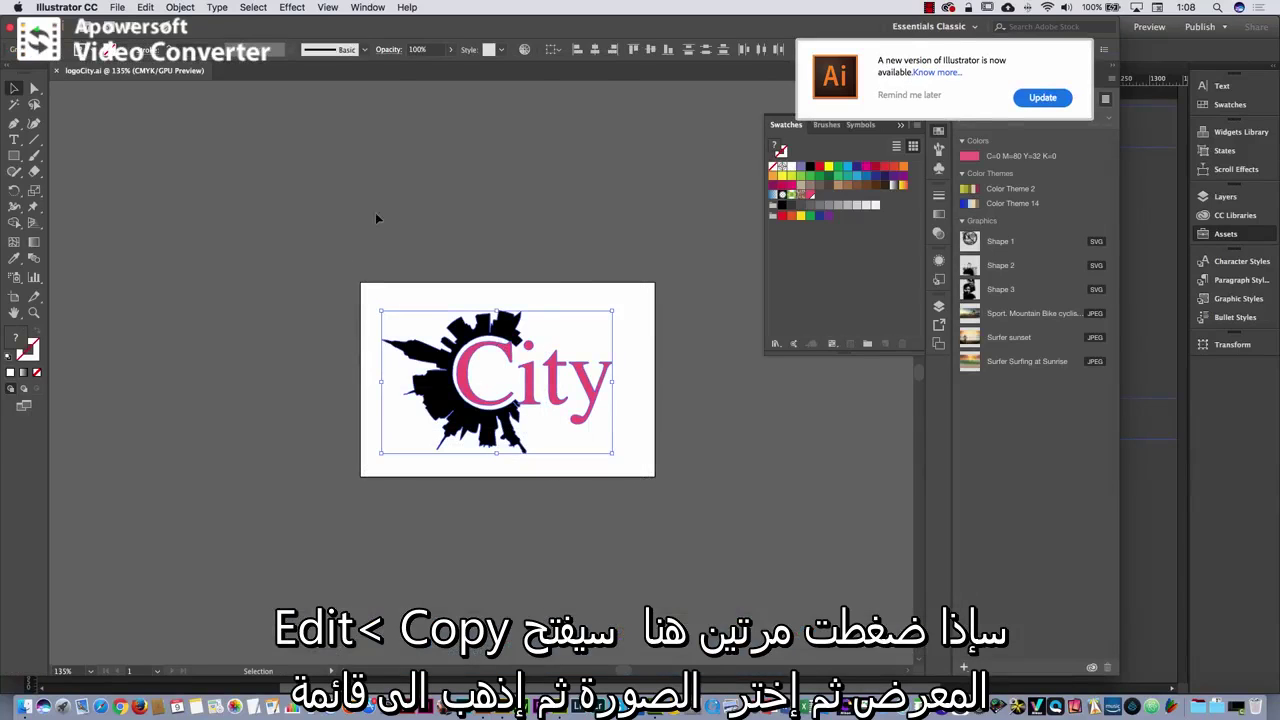
{"action": "left_click", "coordinate": [147, 8]}
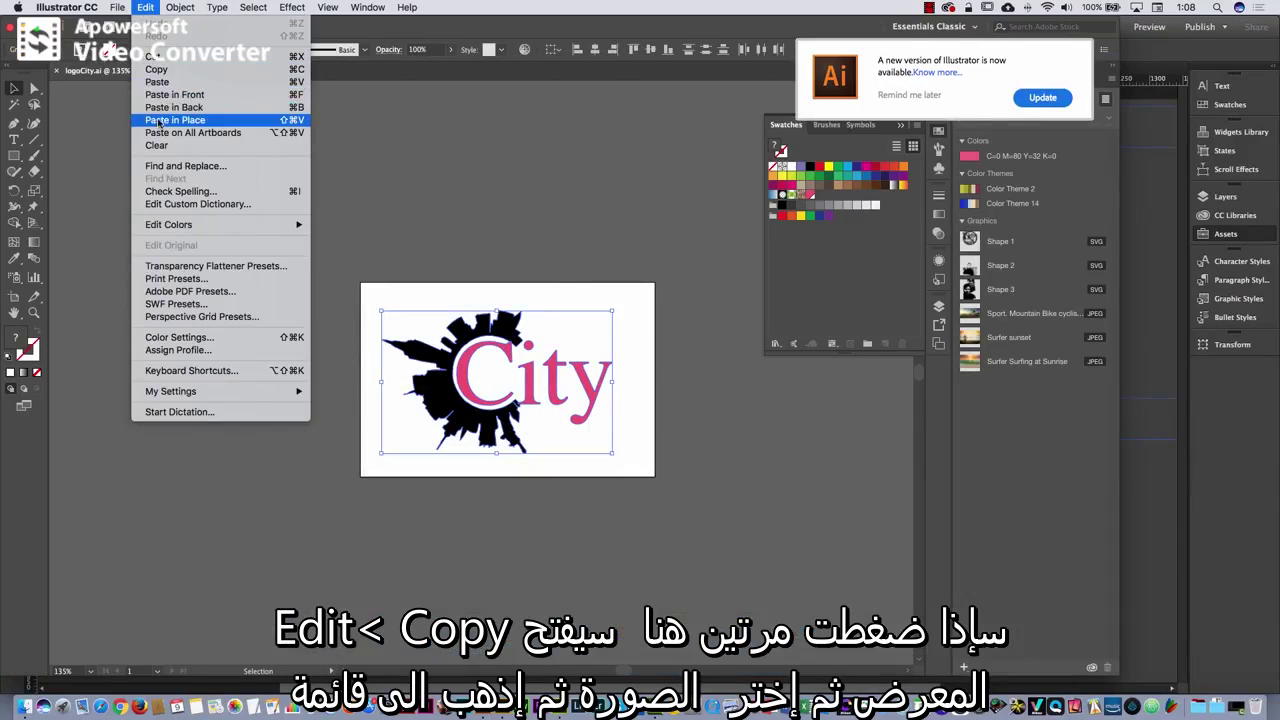
{"action": "left_click", "coordinate": [162, 76]}
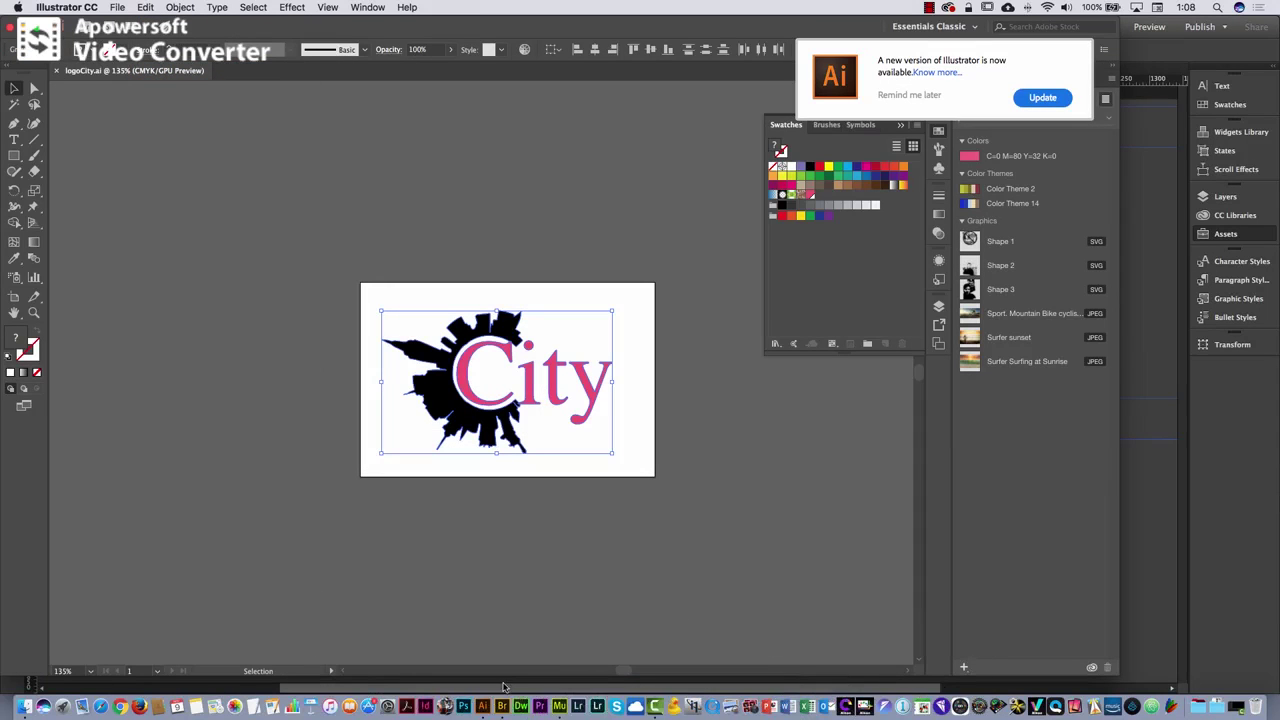
Switch back to Adobe Muse, paste the logo and place it at the banner's upper right, at about X 677, Y 26
{"action": "left_click", "coordinate": [559, 706]}
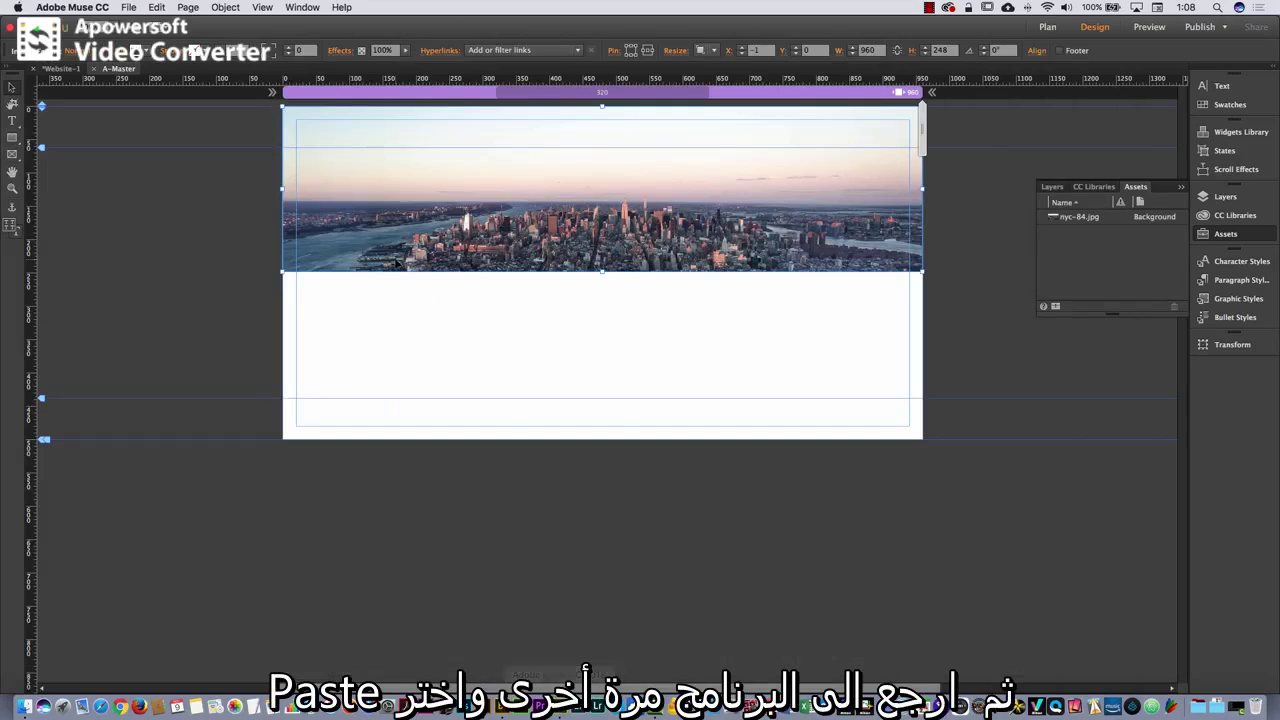
{"action": "left_click", "coordinate": [157, 8]}
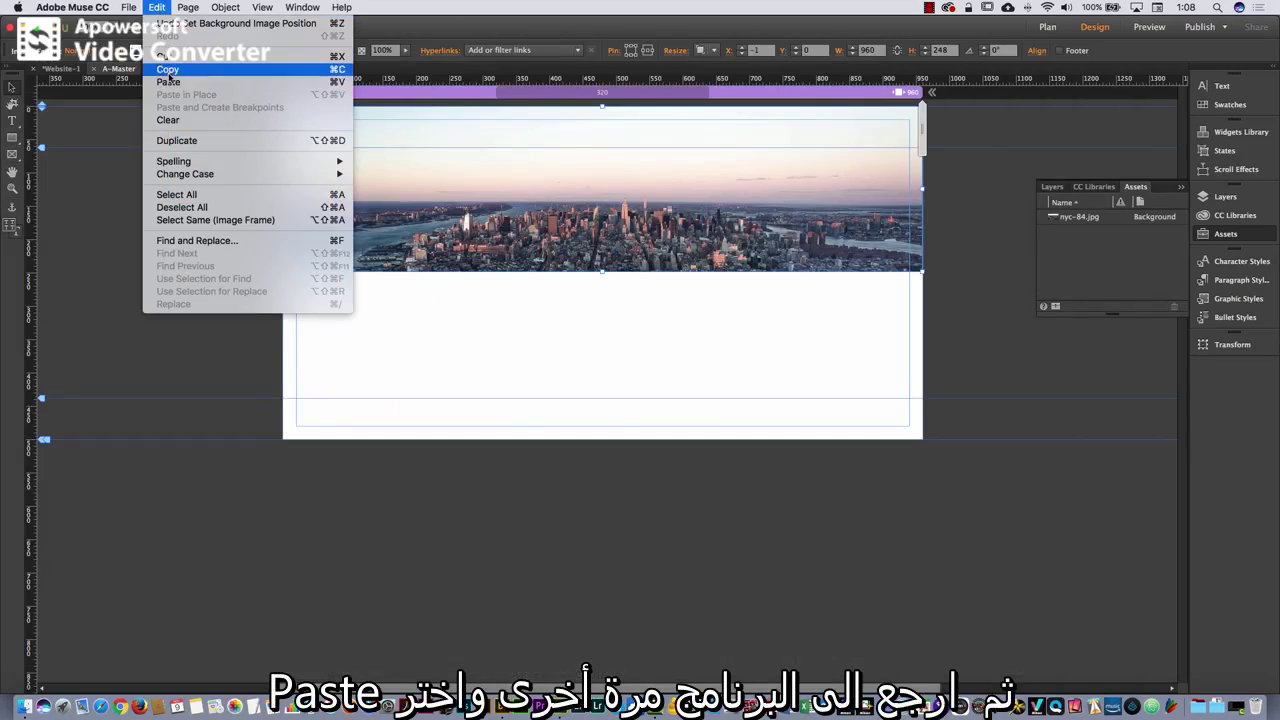
{"action": "left_click", "coordinate": [168, 82]}
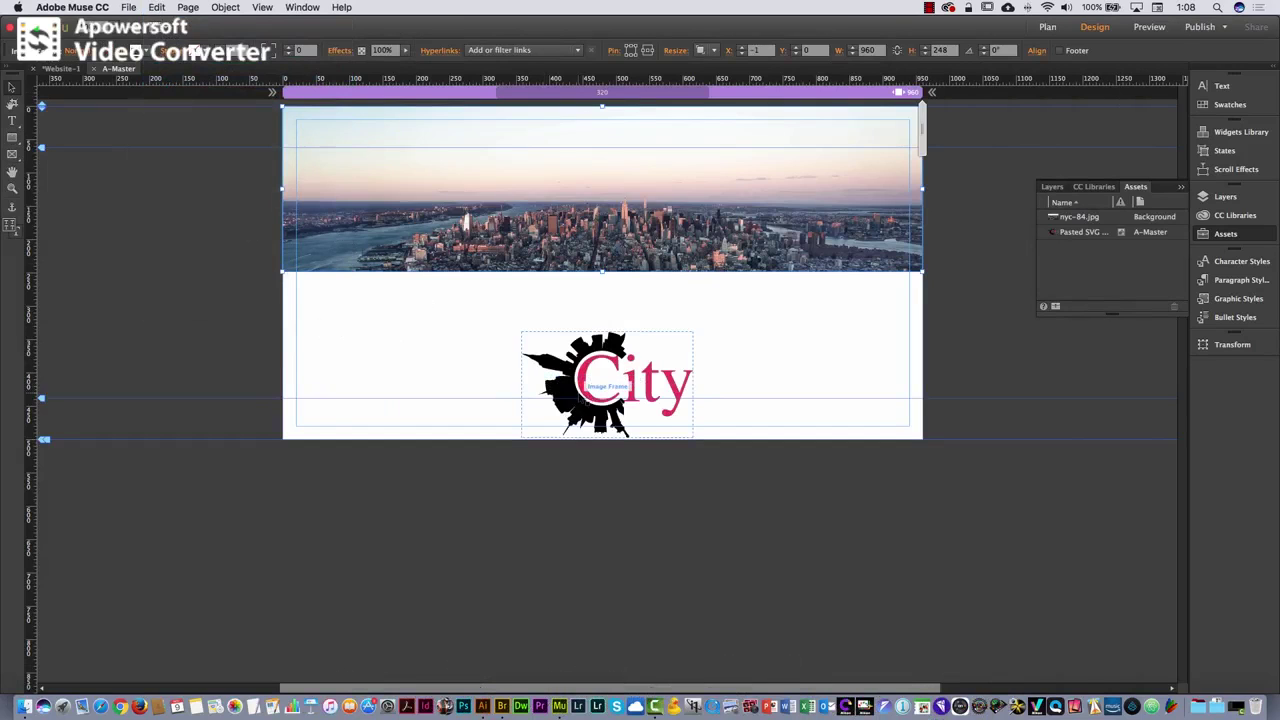
{"action": "left_click_drag", "start_coordinate": [579, 397], "coordinate": [795, 186]}
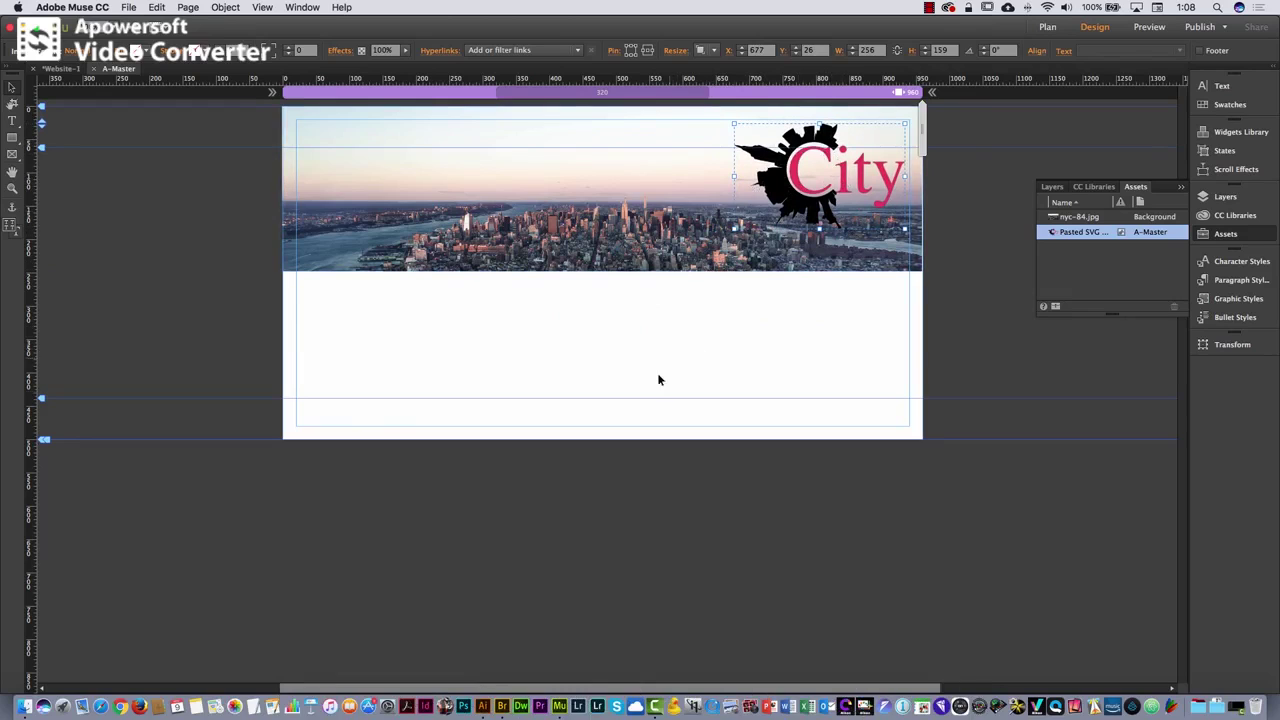
{"action": "left_click", "coordinate": [654, 405]}
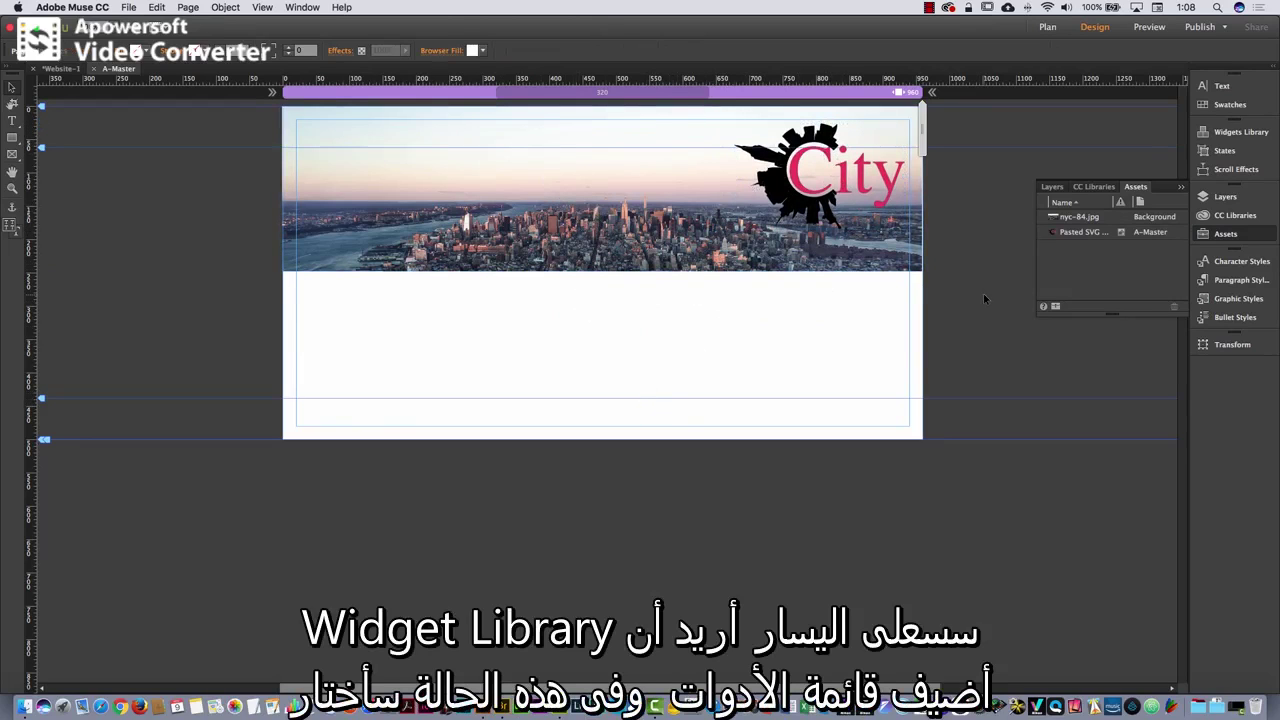
Add a Horizontal menu widget and fit it to the banner's upper-left area at X 20, Y 23, about 430 by 41 px
{"action": "left_click", "coordinate": [1233, 136]}
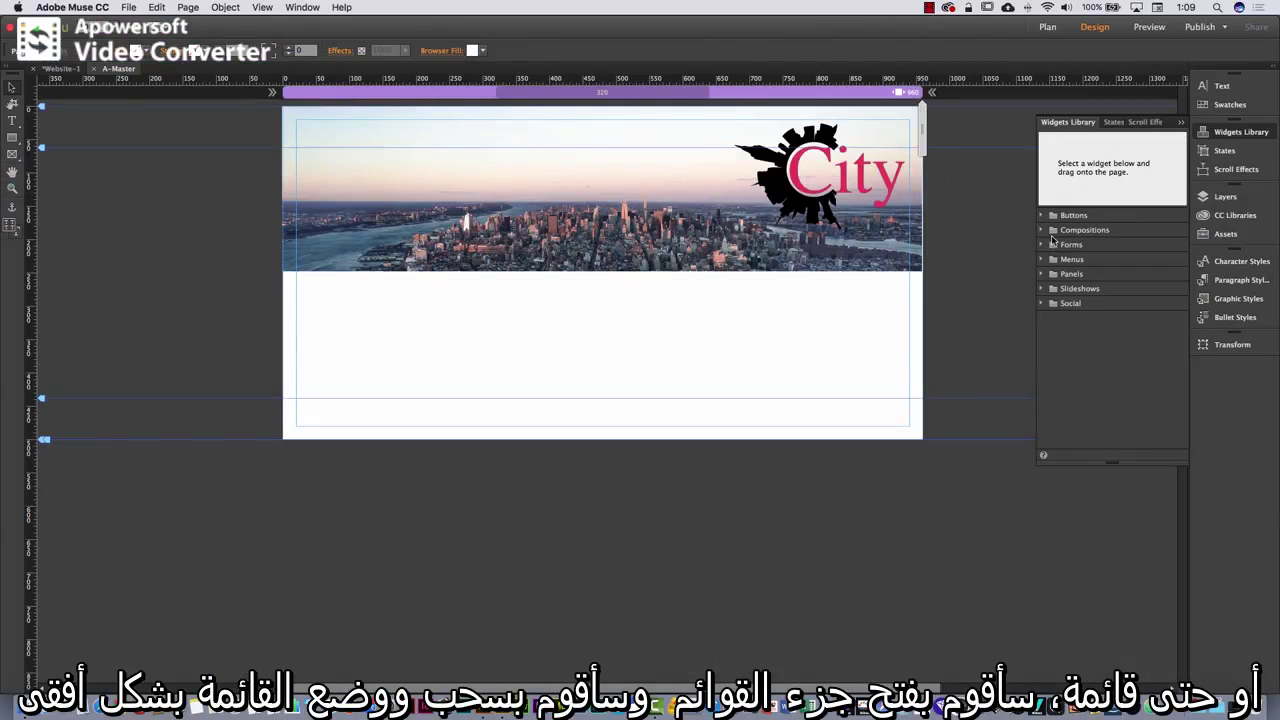
{"action": "left_click", "coordinate": [1041, 259]}
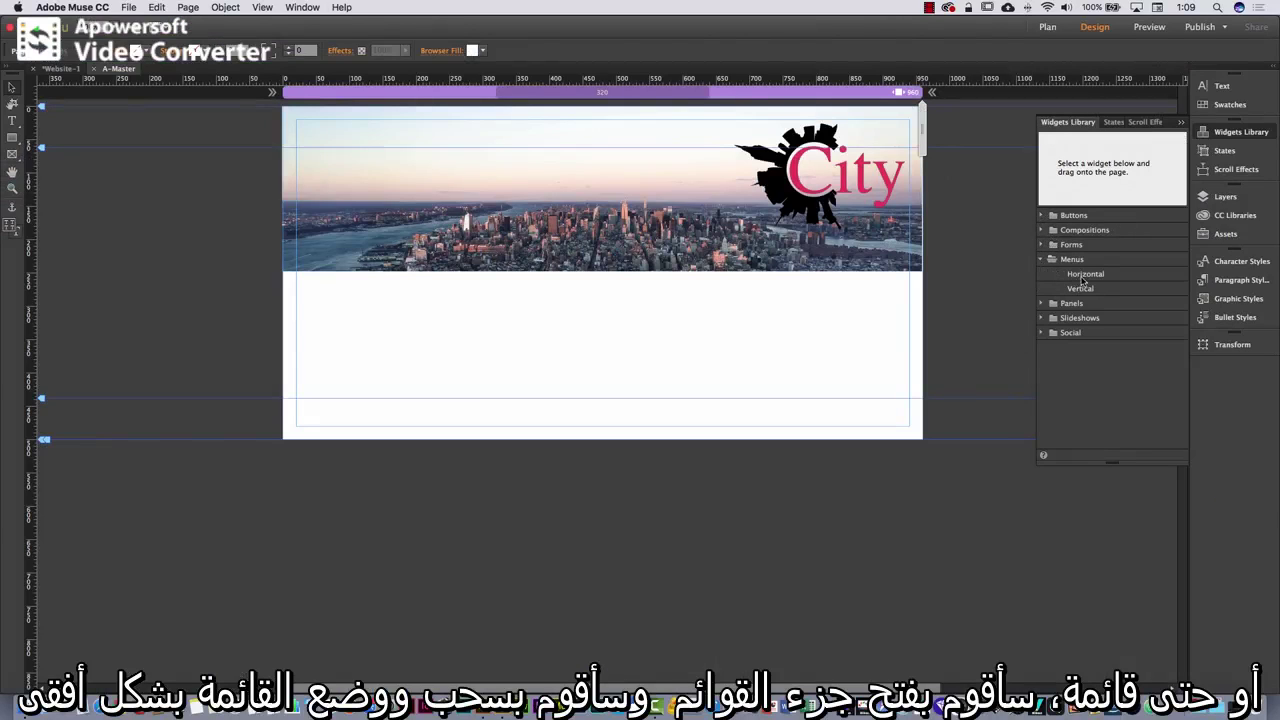
{"action": "left_click_drag", "start_coordinate": [1098, 275], "coordinate": [529, 323]}
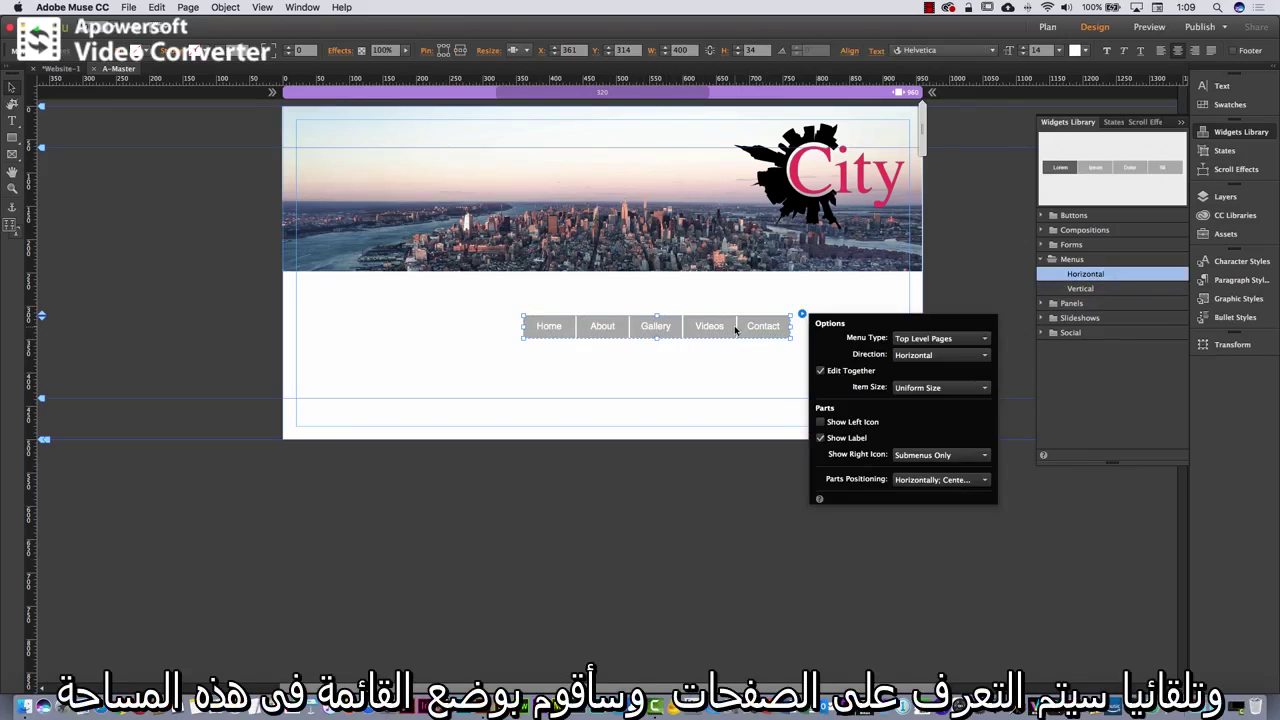
{"action": "left_click_drag", "start_coordinate": [735, 330], "coordinate": [582, 150]}
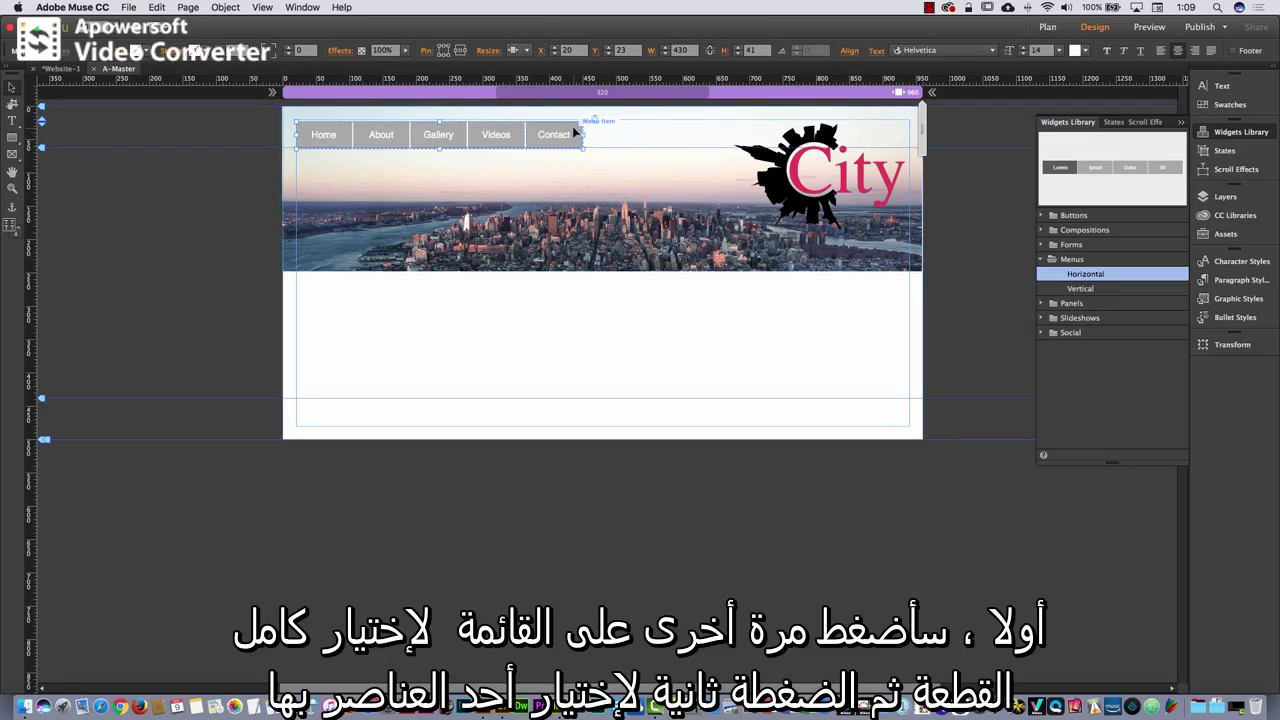
Select the Contact menu item and set its Normal state fill to light blue, R=41 G=171 B=226
{"action": "left_click", "coordinate": [572, 126]}
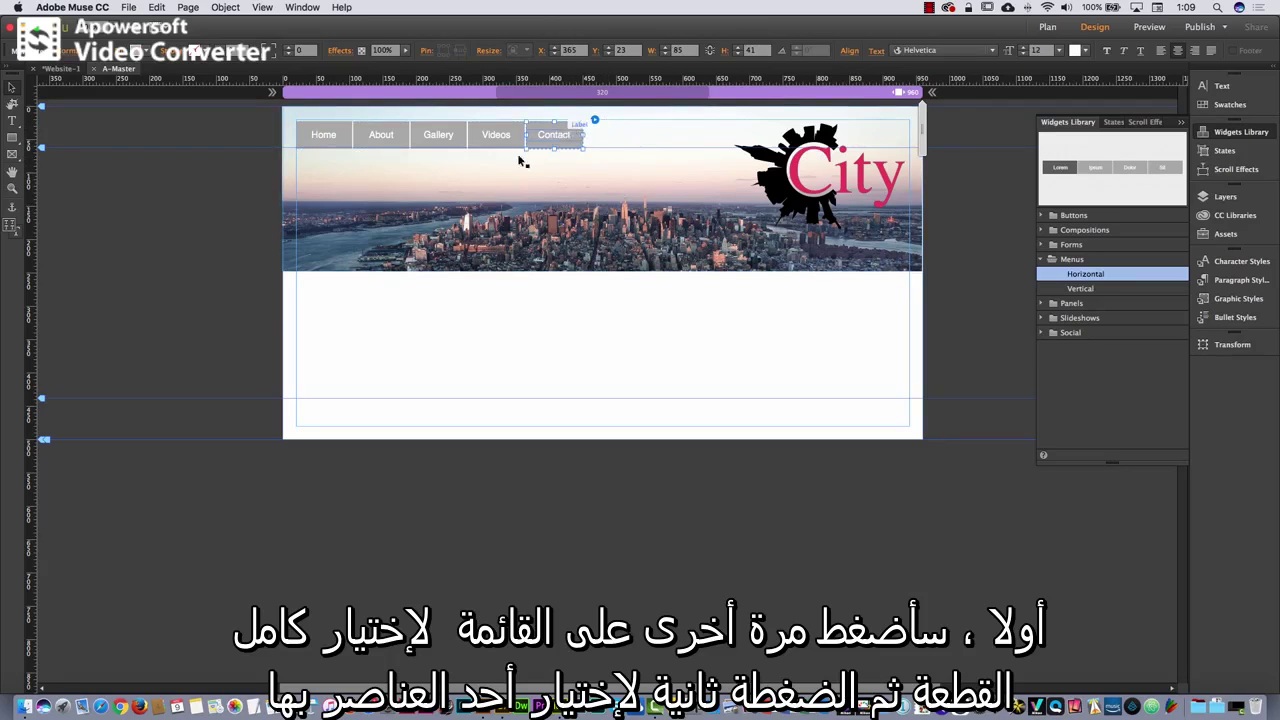
{"action": "left_click", "coordinate": [196, 201]}
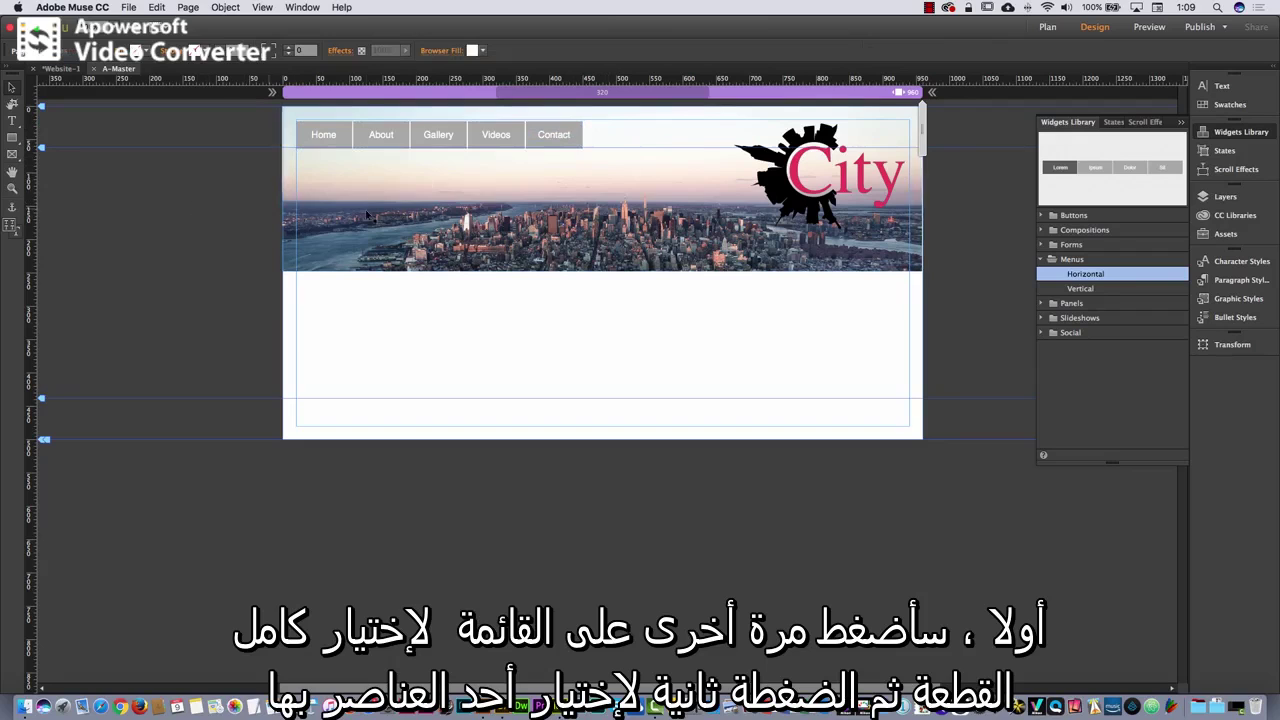
{"action": "left_click", "coordinate": [570, 133]}
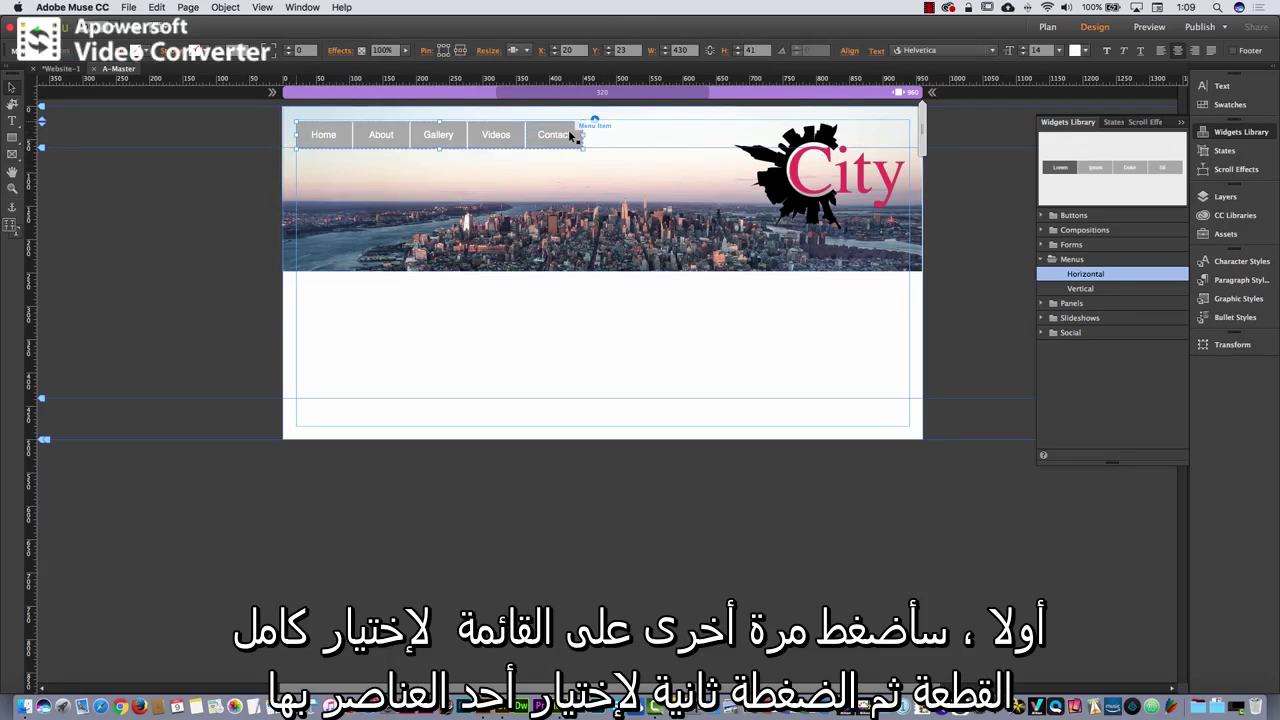
{"action": "left_click", "coordinate": [575, 133]}
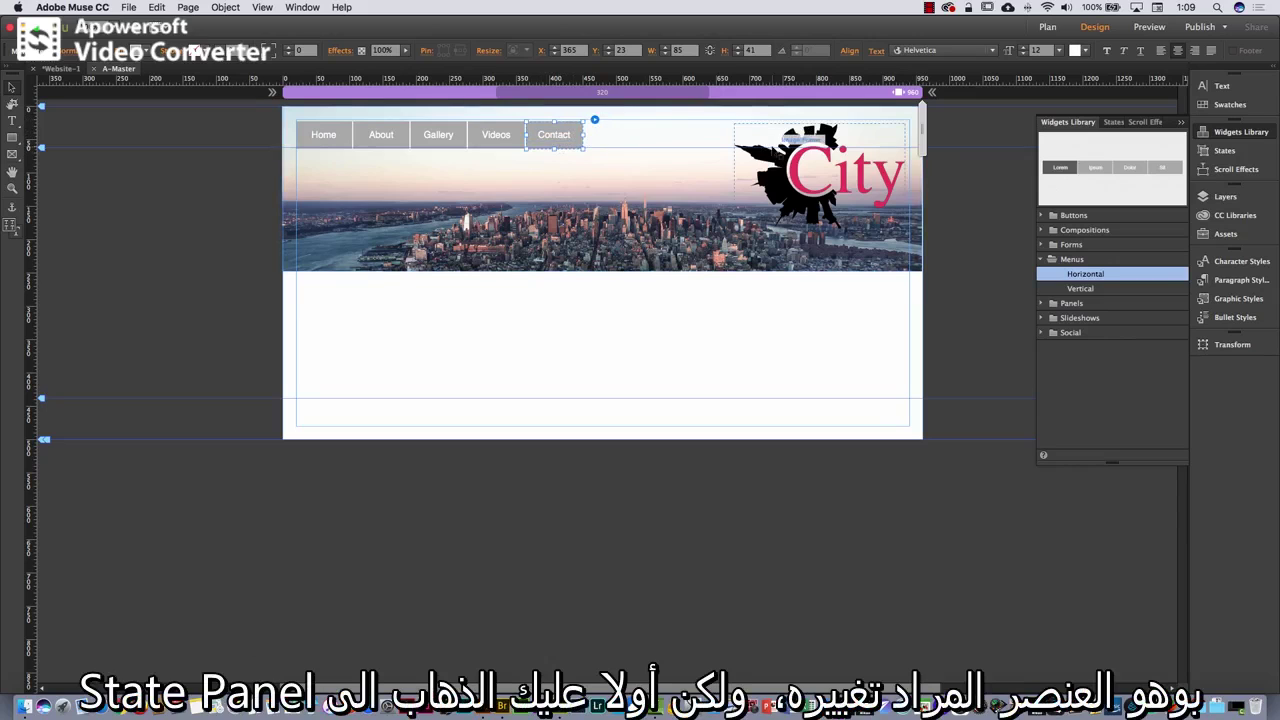
{"action": "left_click", "coordinate": [1222, 151]}
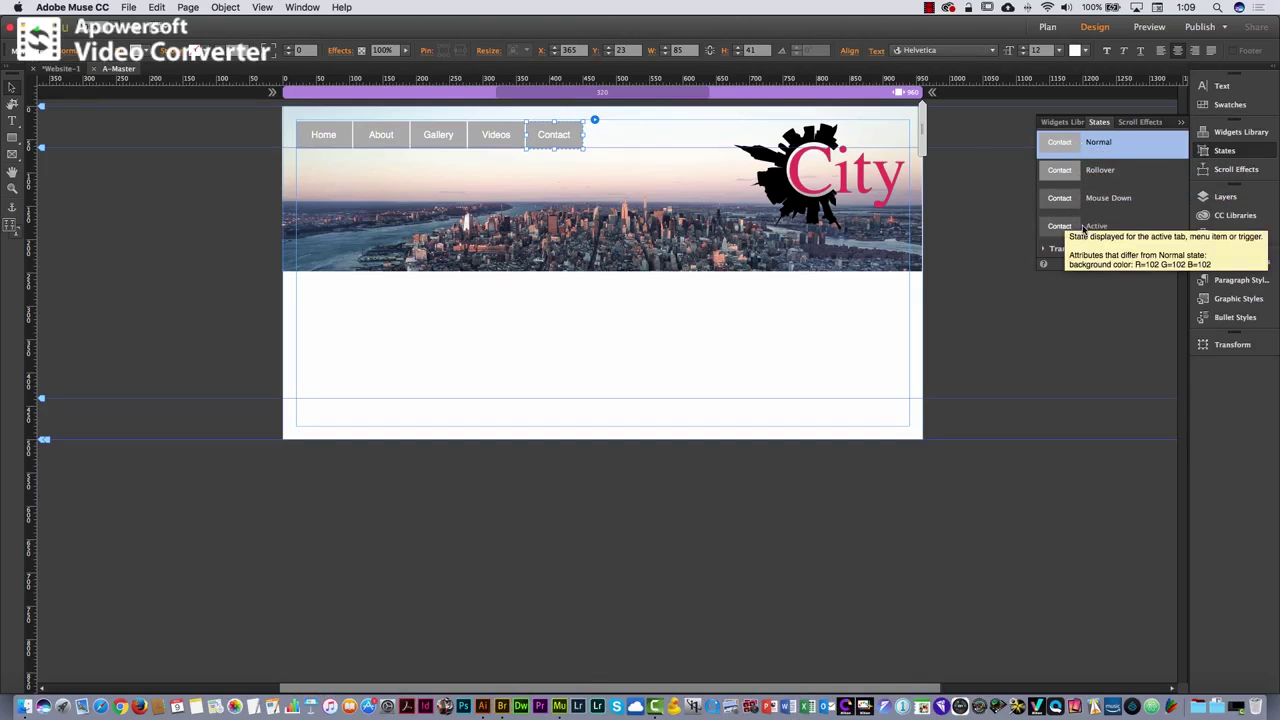
{"action": "left_click", "coordinate": [144, 53]}
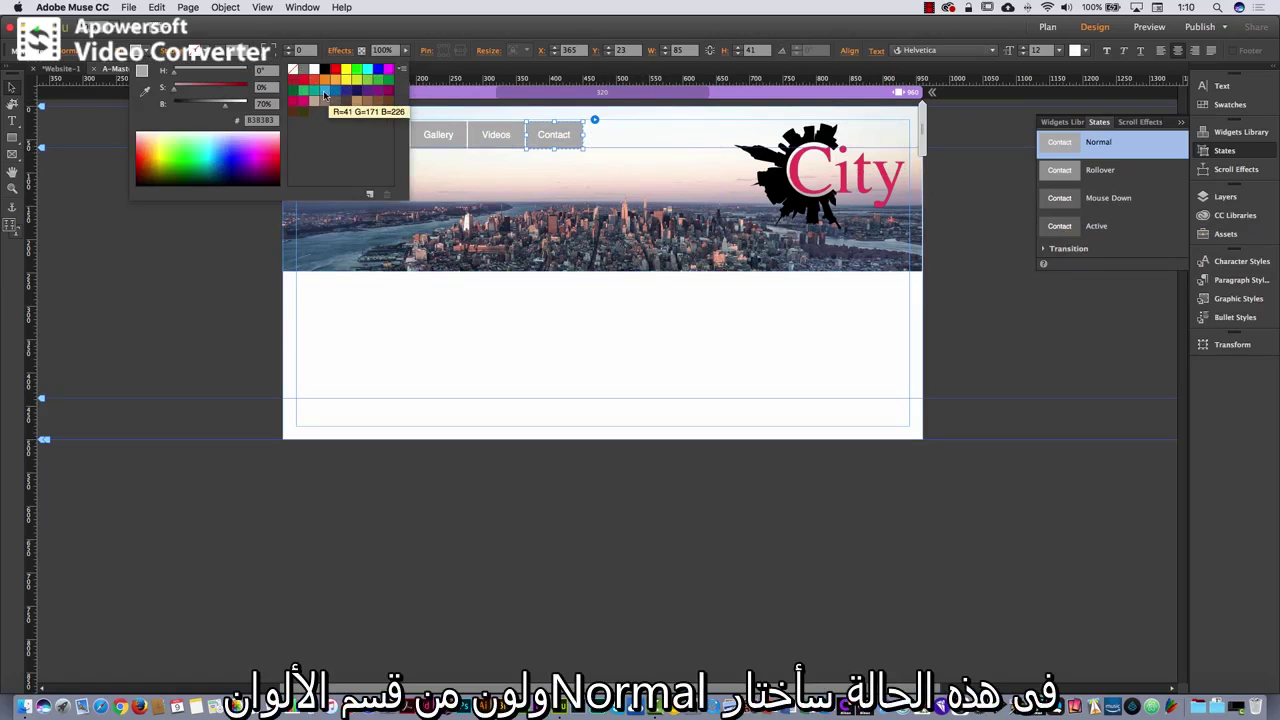
{"action": "left_click", "coordinate": [324, 93]}
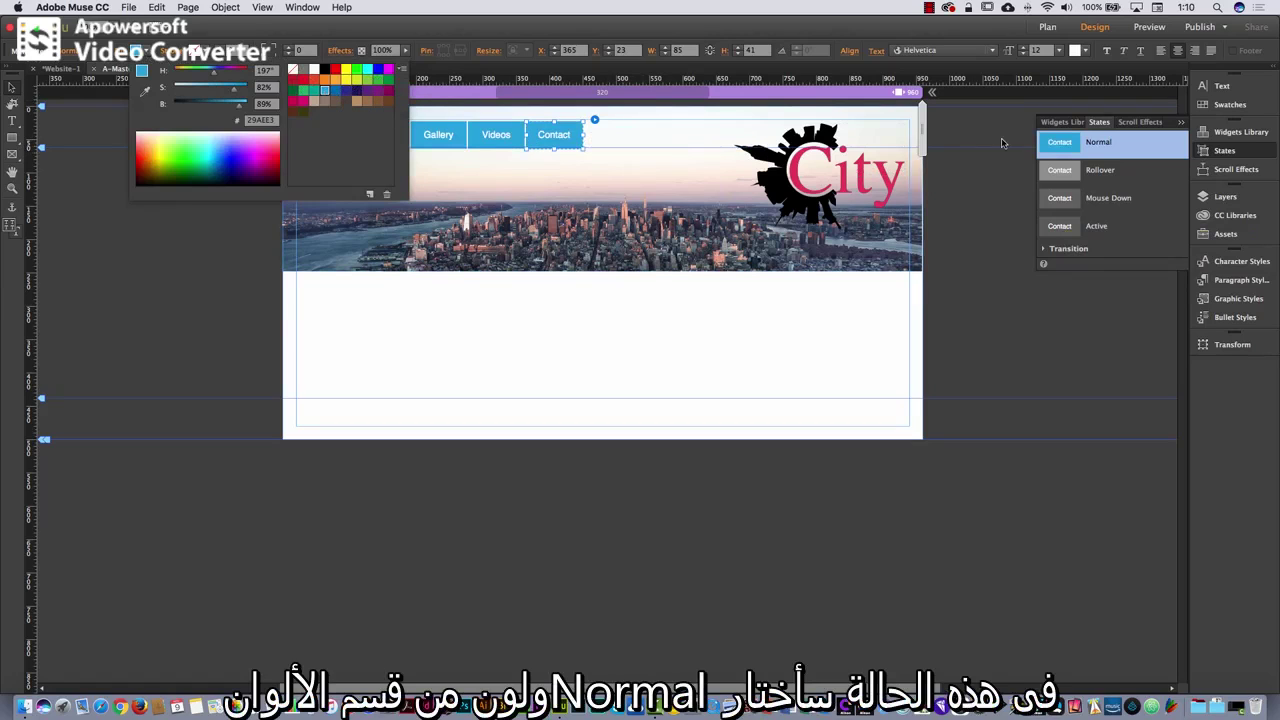
Set the menu item's Rollover state fill to dark blue and check its Mouse Down and Active states
{"action": "left_click", "coordinate": [1060, 169]}
{"action": "left_click", "coordinate": [1060, 169]}
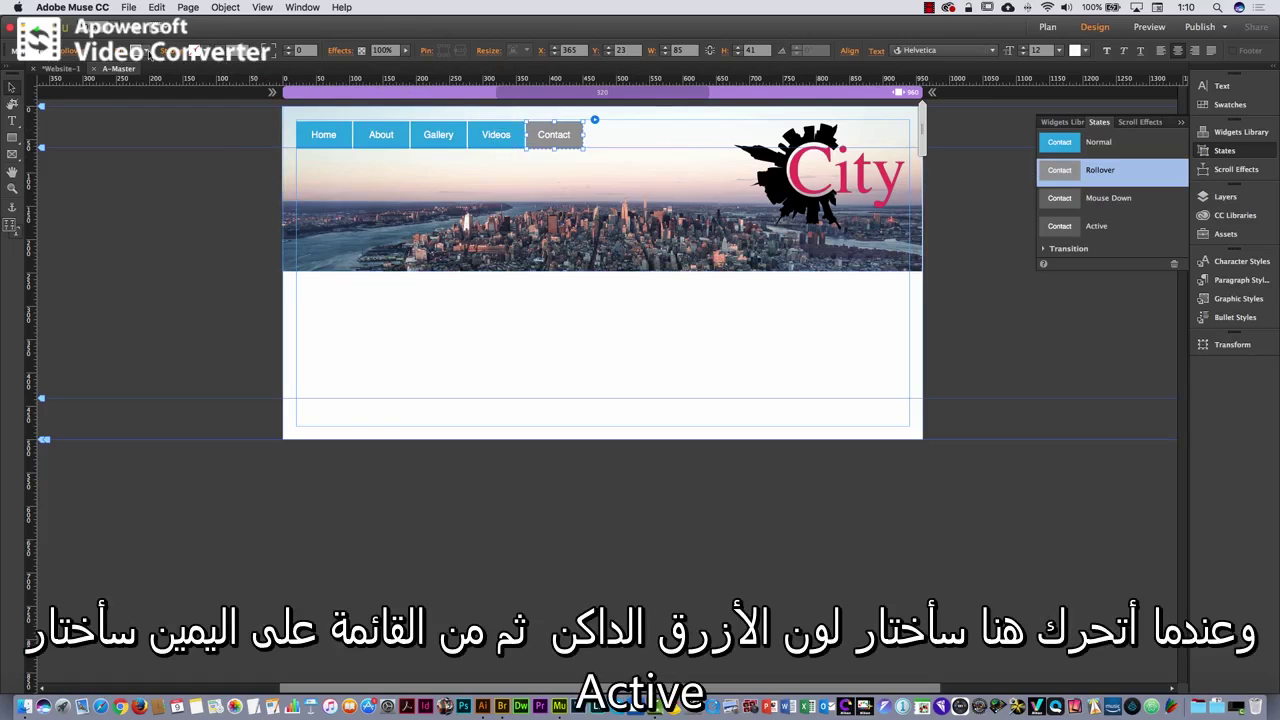
{"action": "left_click", "coordinate": [149, 53]}
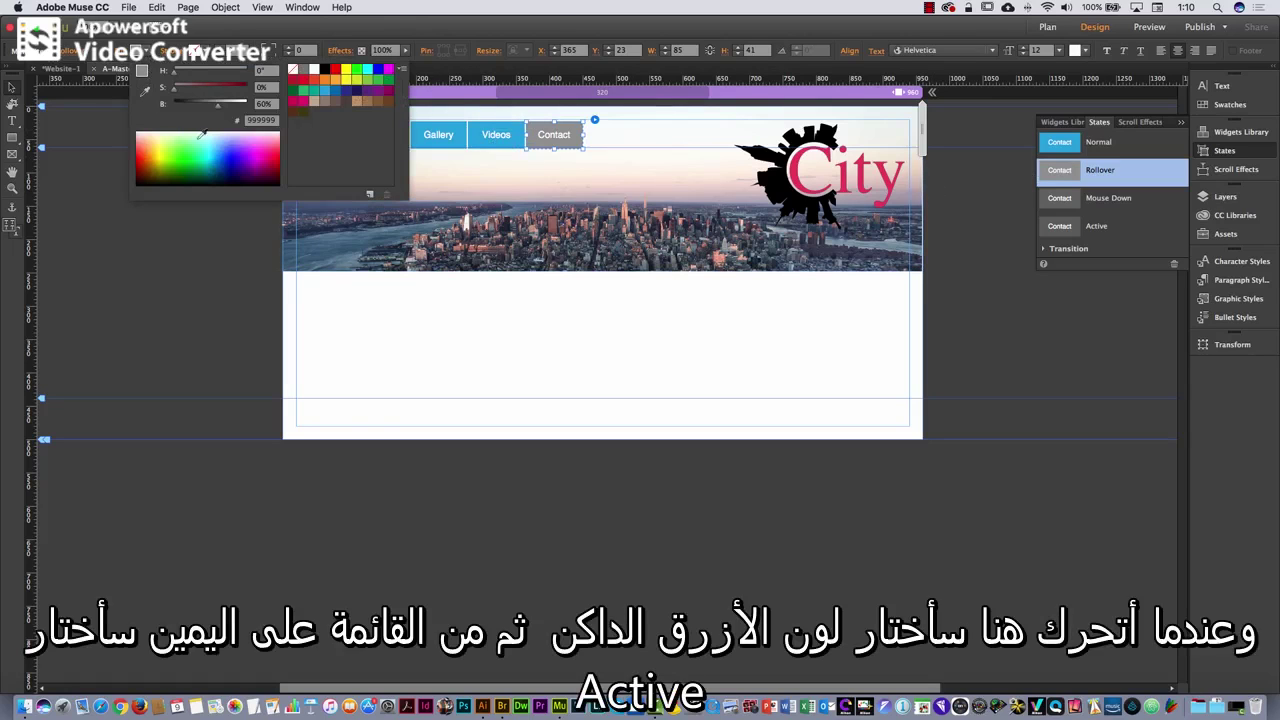
{"action": "left_click", "coordinate": [335, 92]}
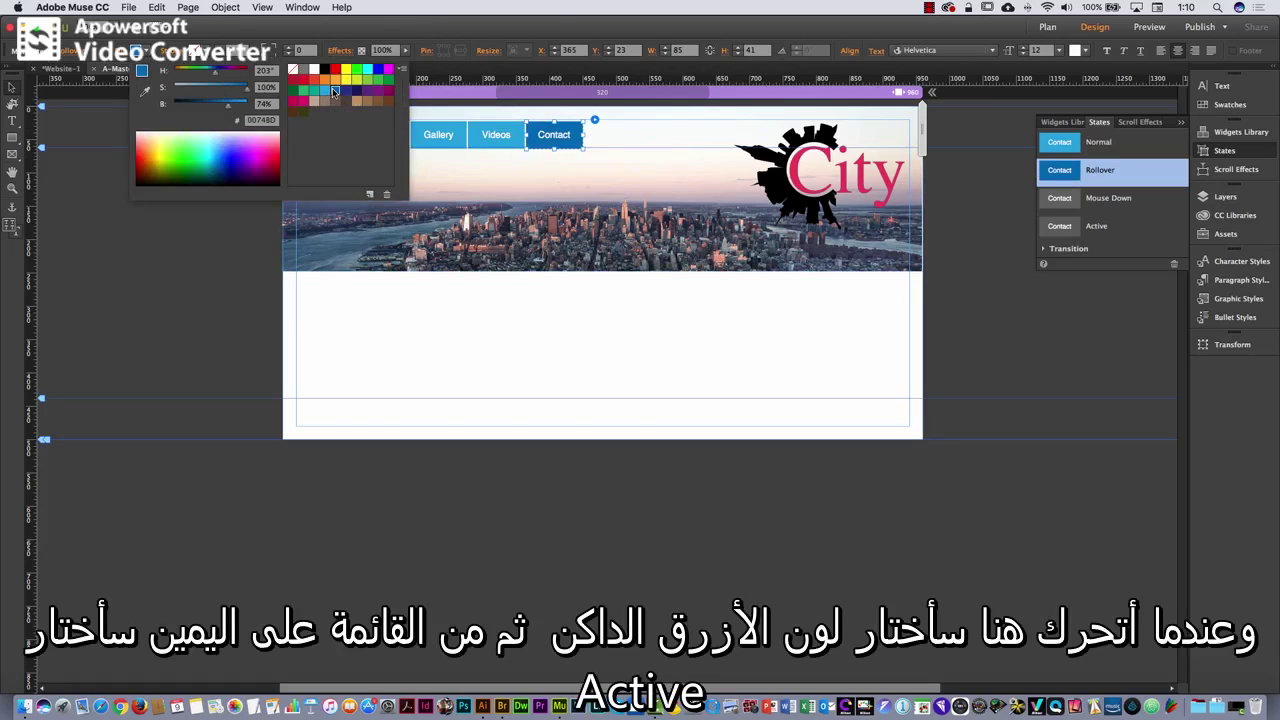
{"action": "left_click", "coordinate": [1074, 204]}
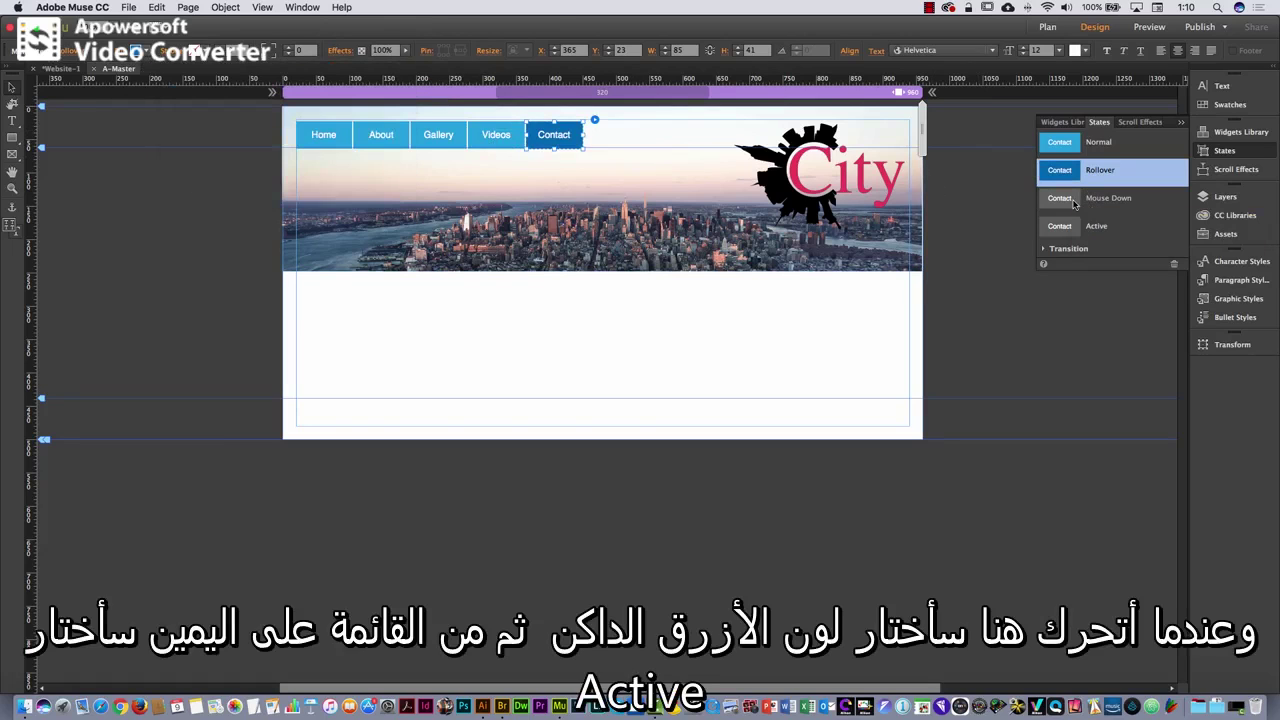
{"action": "left_click", "coordinate": [1074, 204]}
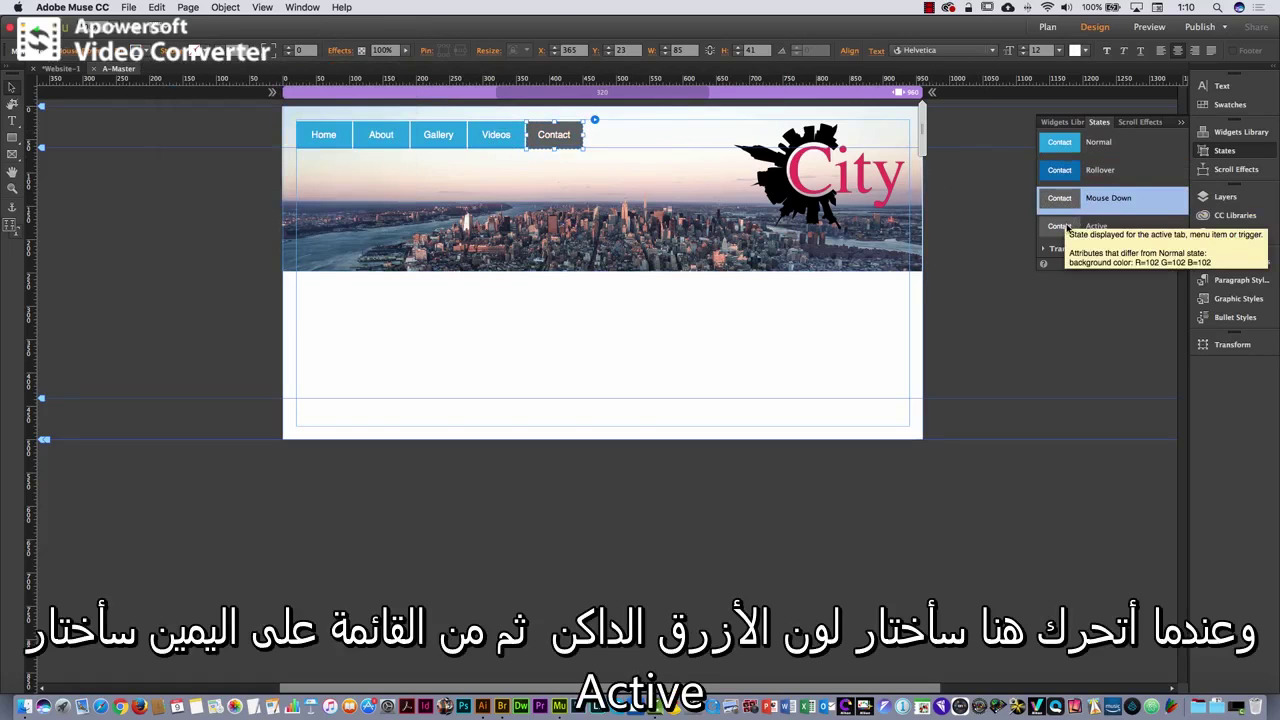
{"action": "left_click", "coordinate": [1067, 228]}
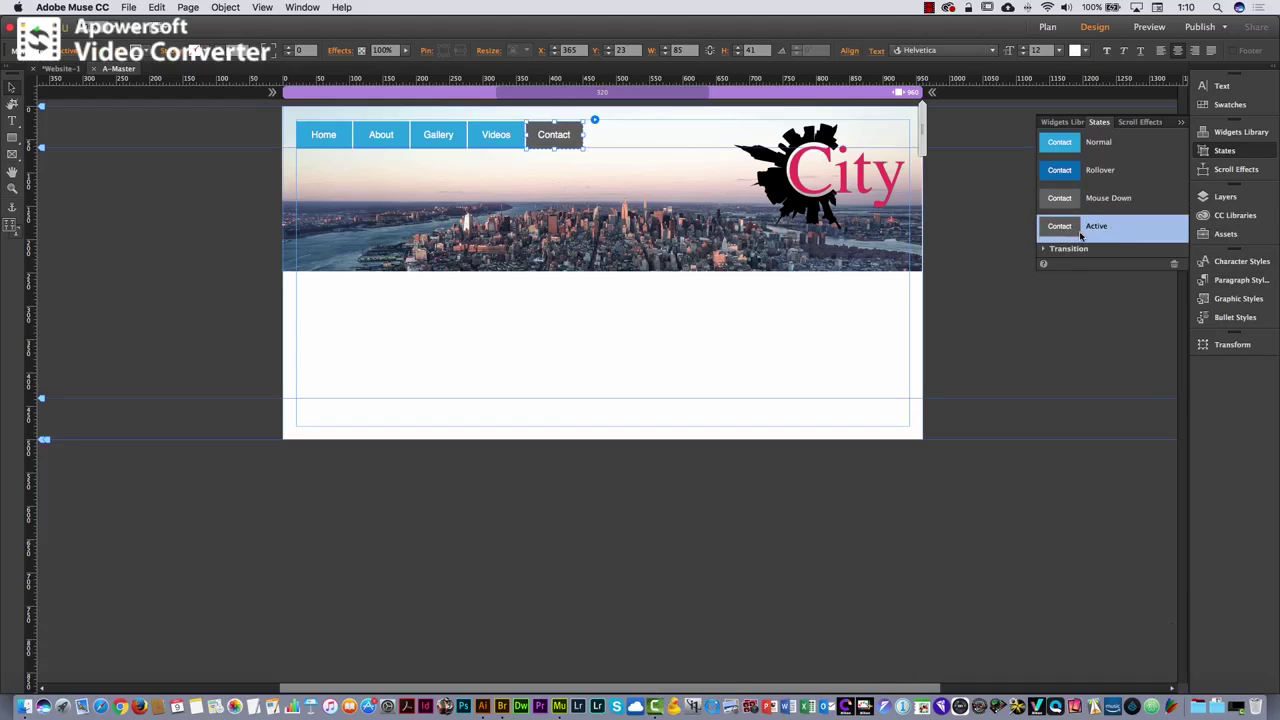
Enable the Fade transition for the menu item's Rollover state, return it to the Normal state and deselect it
{"action": "left_click", "coordinate": [1074, 172]}
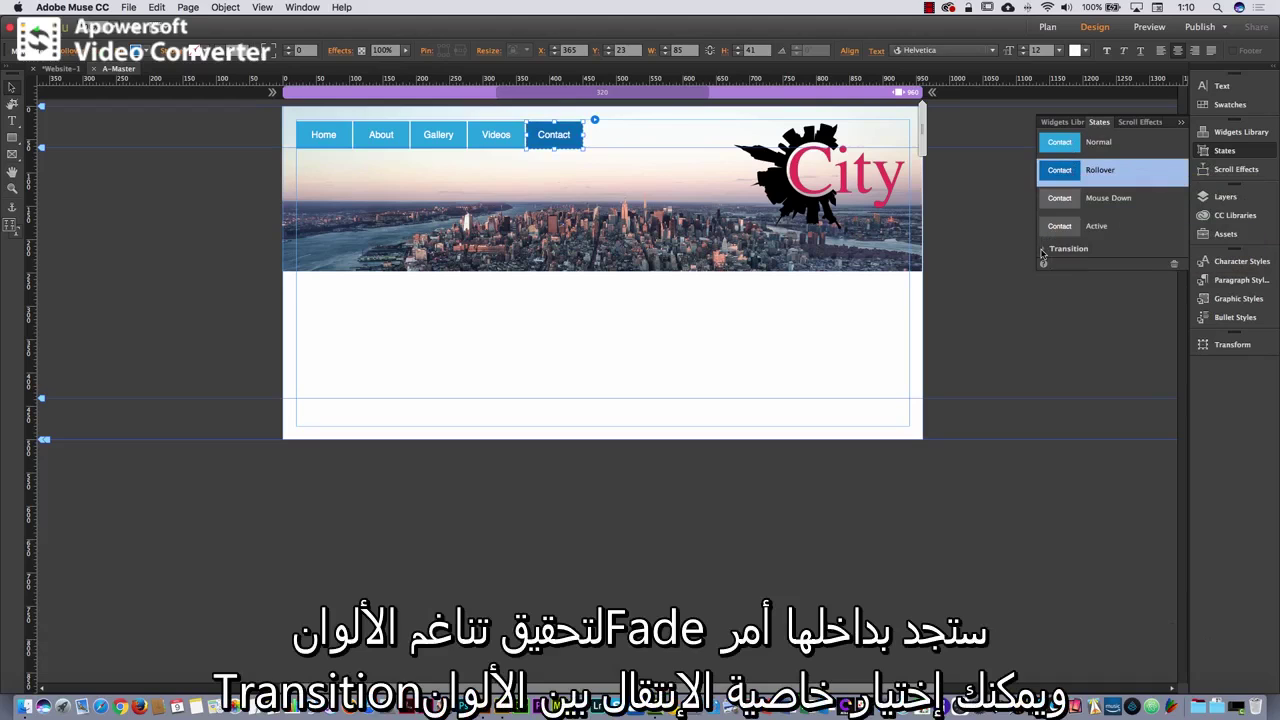
{"action": "left_click", "coordinate": [1043, 250]}
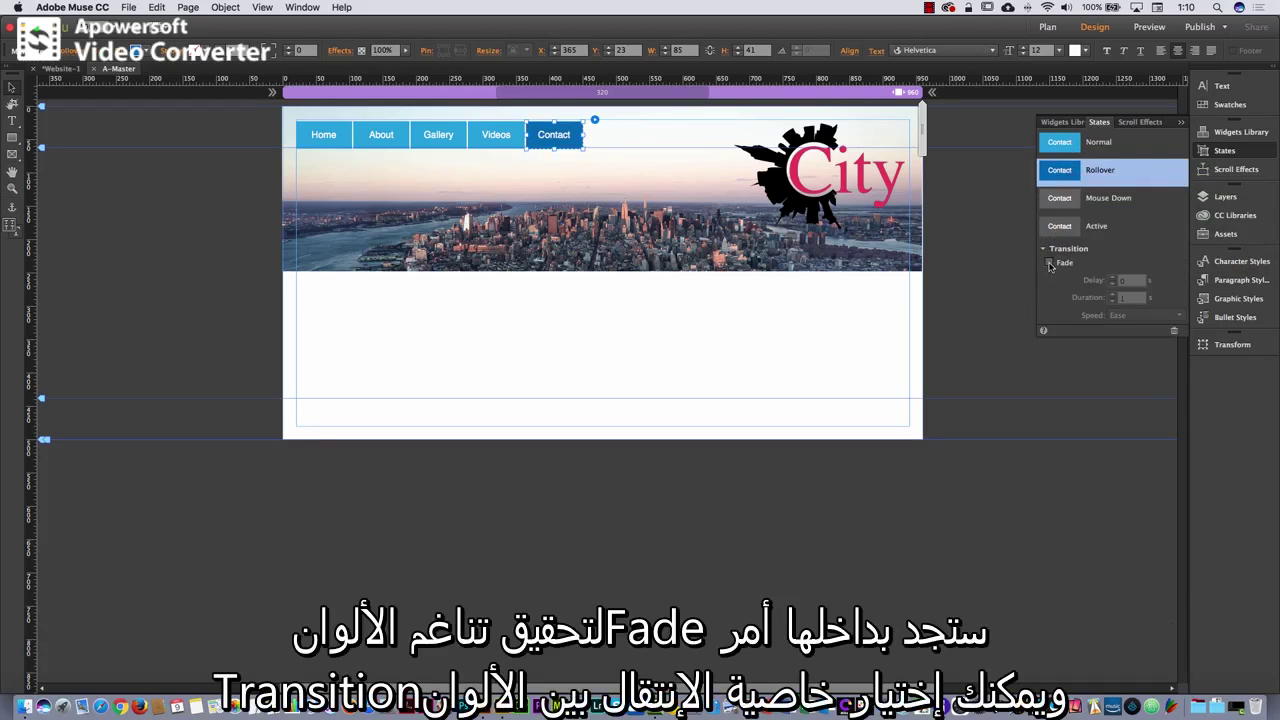
{"action": "left_click", "coordinate": [1049, 264]}
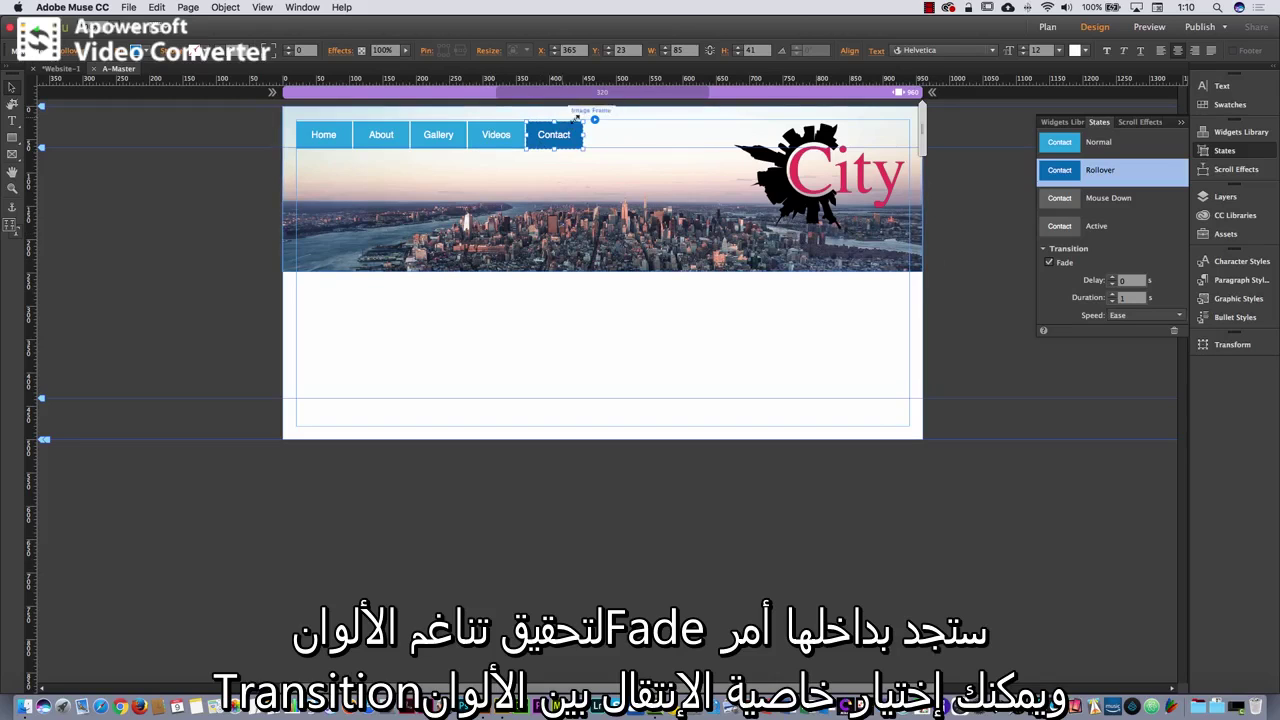
{"action": "left_click", "coordinate": [1051, 145]}
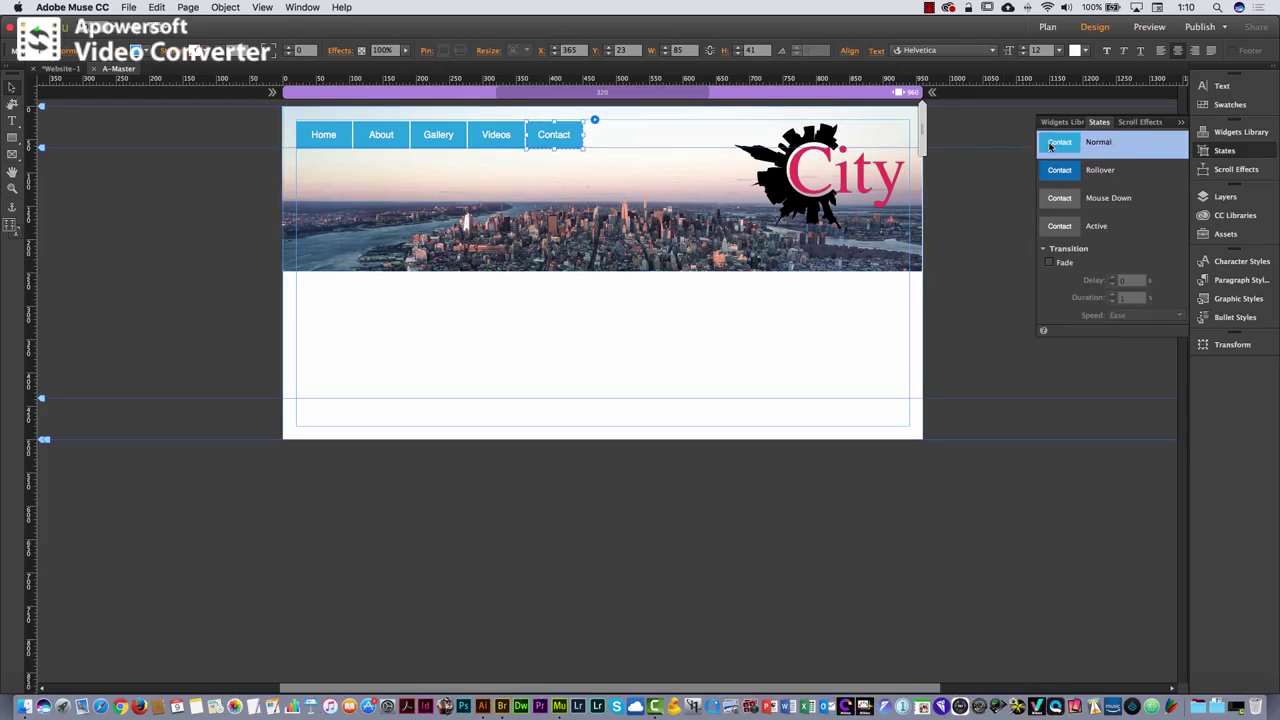
{"action": "left_click", "coordinate": [1179, 123]}
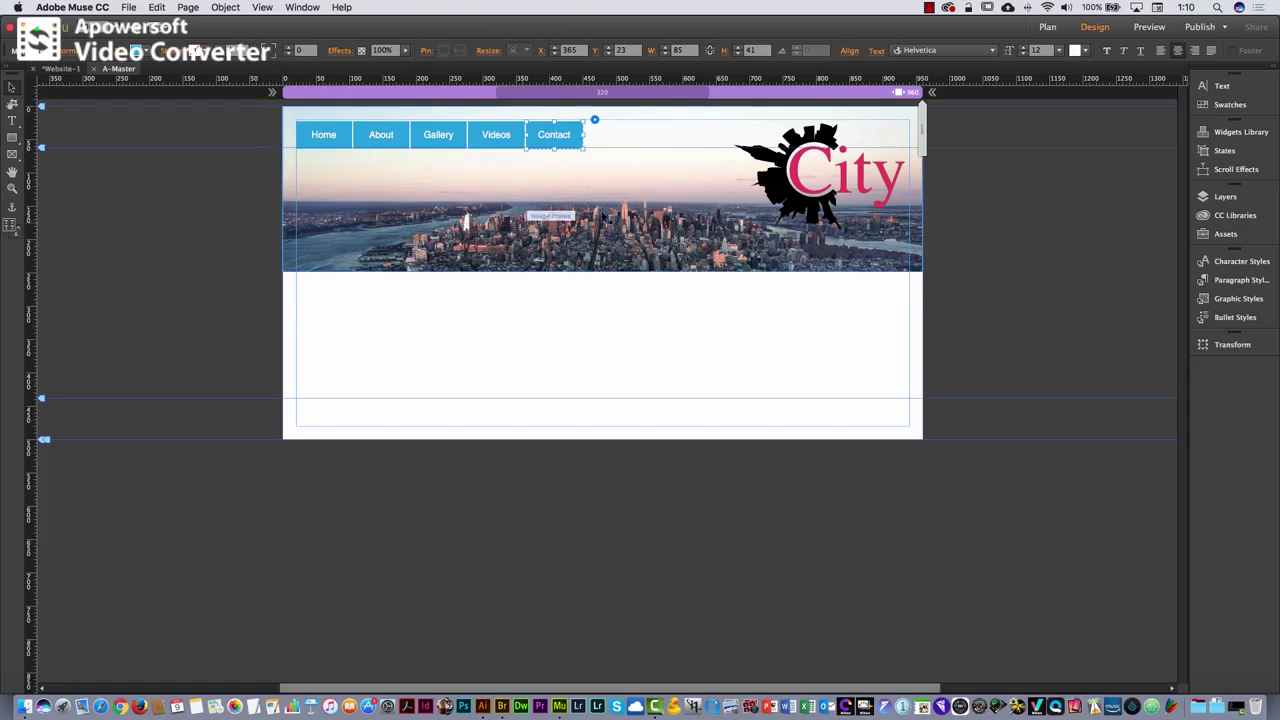
{"action": "left_click", "coordinate": [655, 393]}
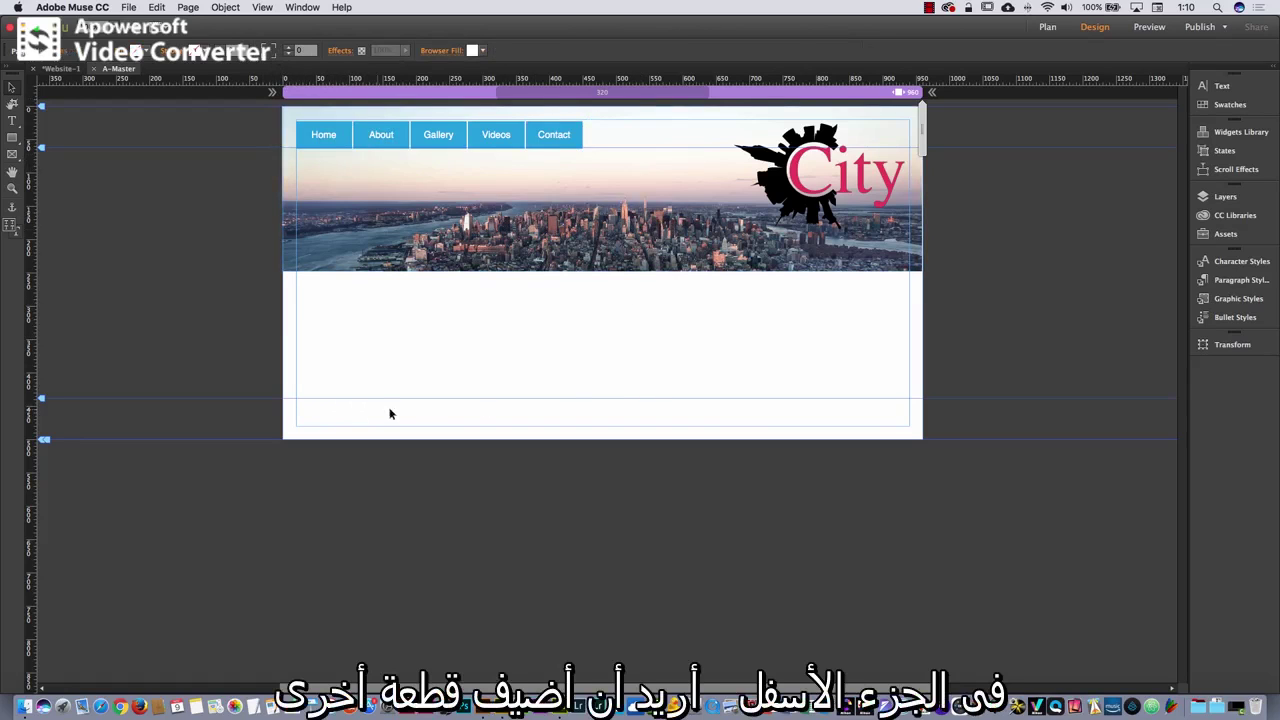
Add a Facebook Like widget, place it in the page's lower-left footer area and mark it as a Footer item
{"action": "left_click", "coordinate": [1230, 136]}
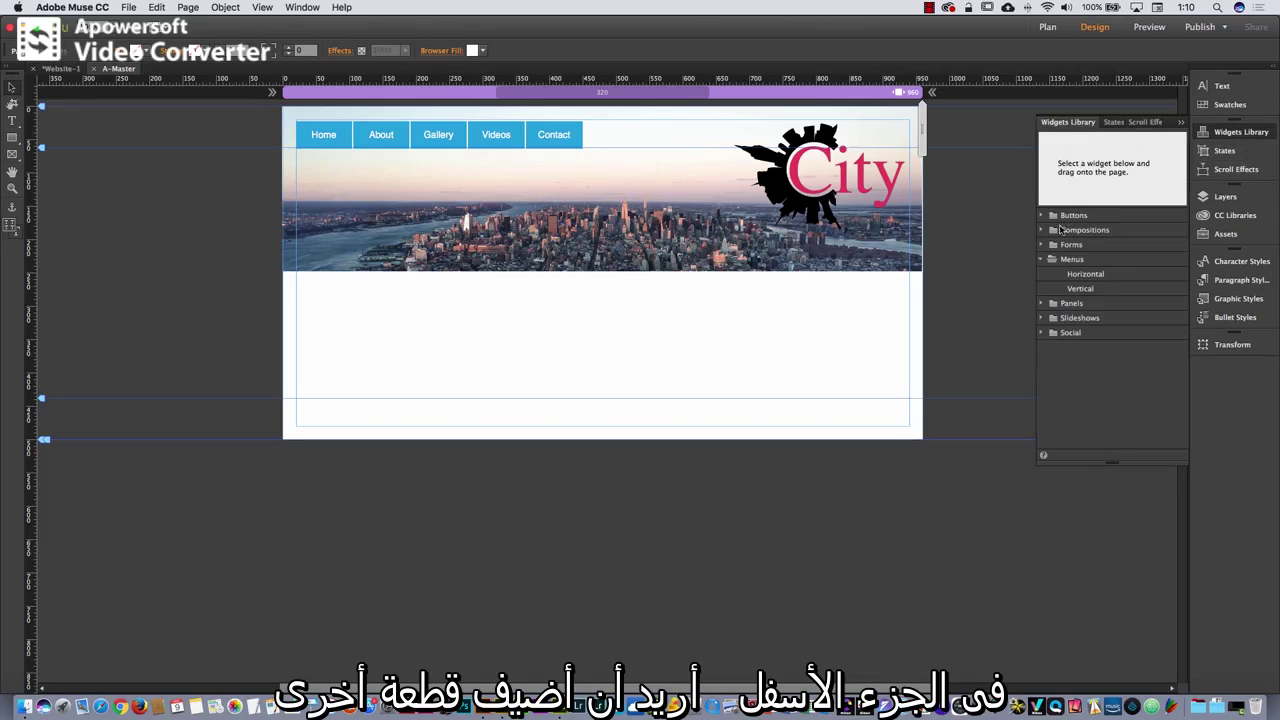
{"action": "left_click", "coordinate": [1042, 260]}
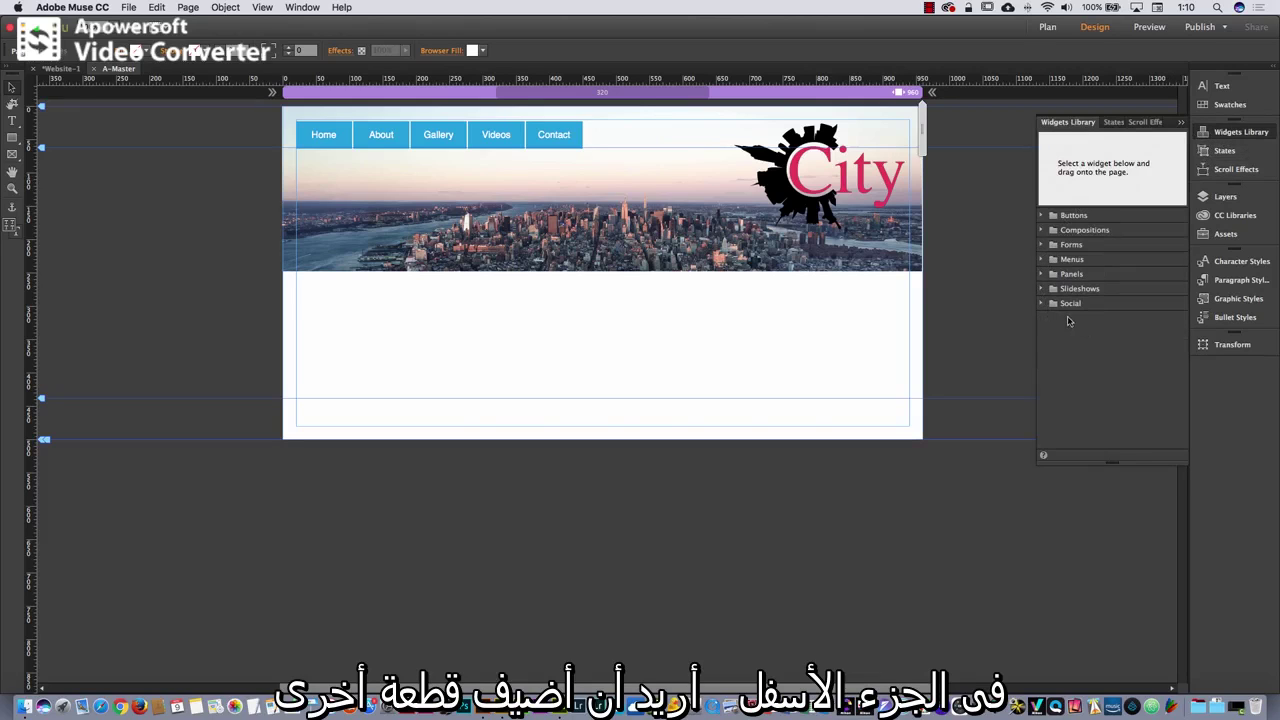
{"action": "left_click", "coordinate": [1041, 304]}
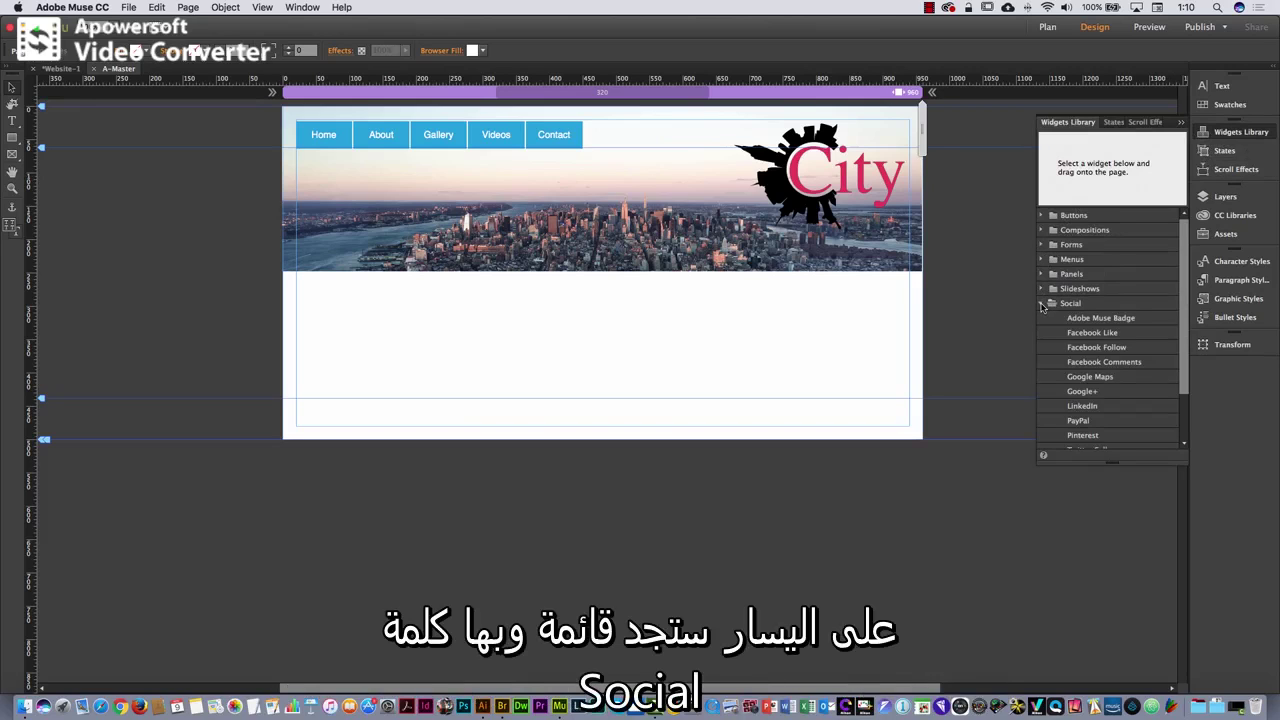
{"action": "left_click", "coordinate": [1088, 334]}
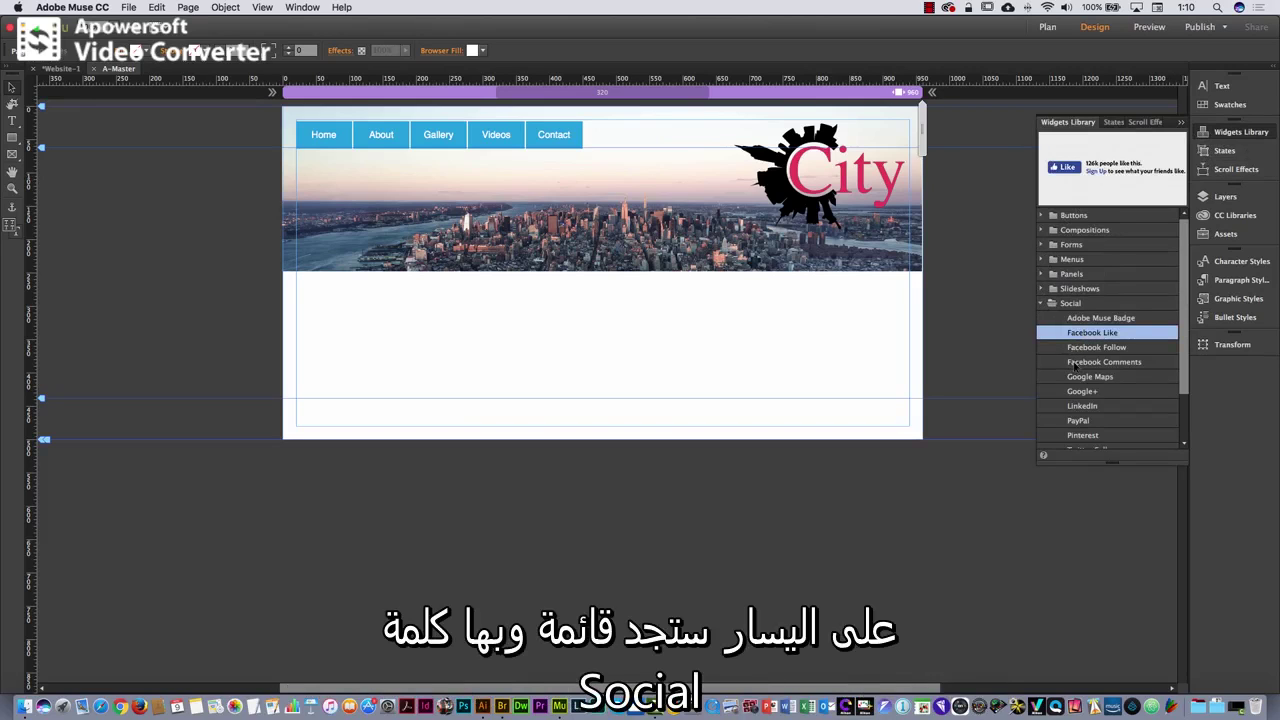
{"action": "left_click_drag", "start_coordinate": [1095, 335], "coordinate": [366, 357]}
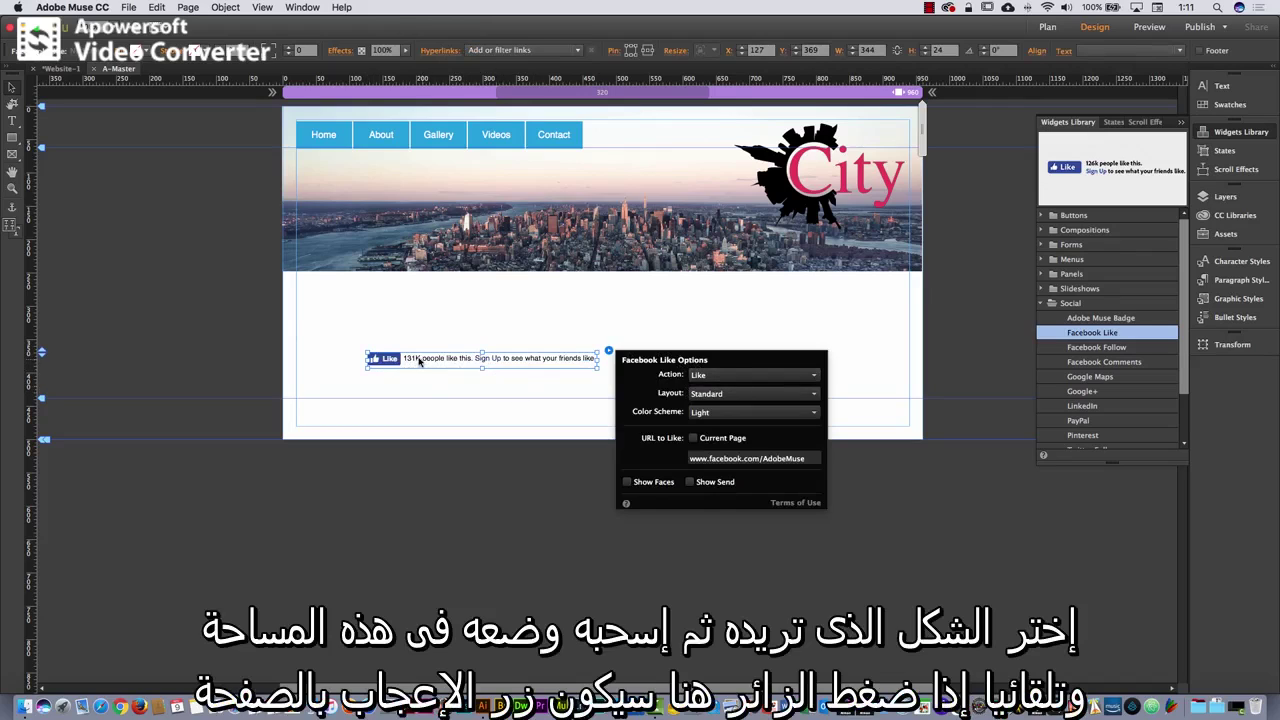
{"action": "left_click_drag", "start_coordinate": [418, 361], "coordinate": [355, 416]}
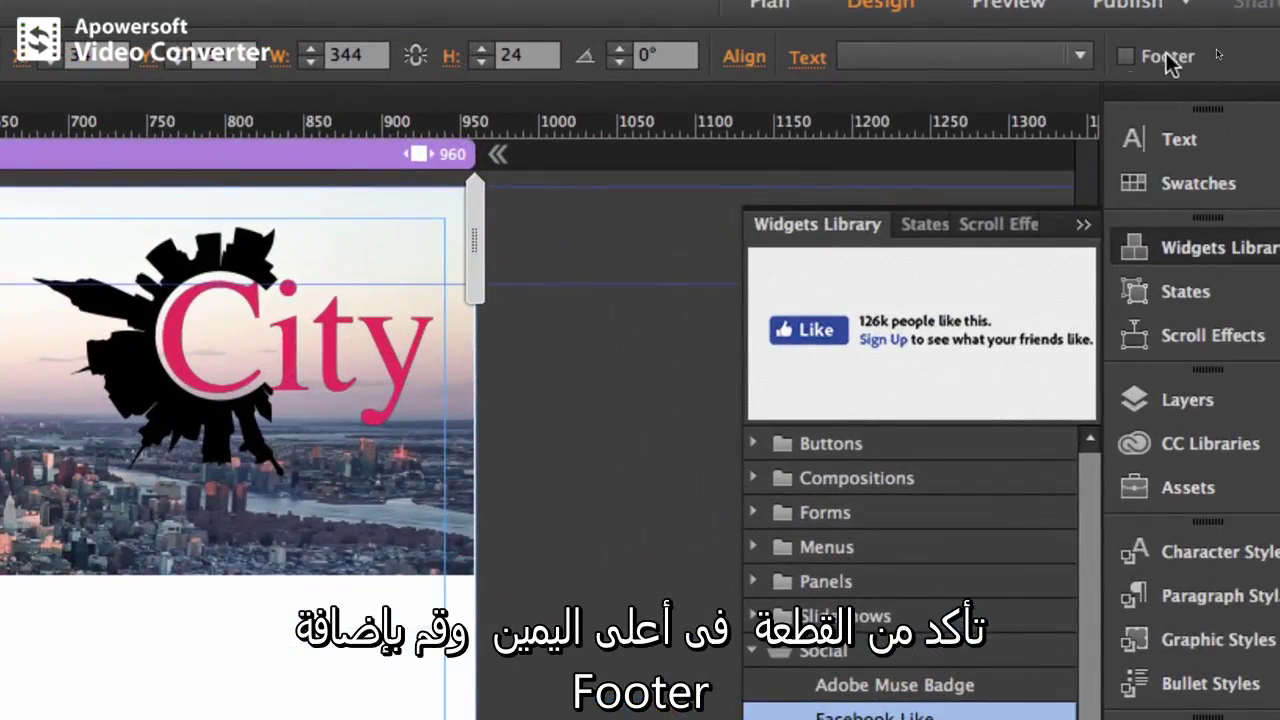
{"action": "left_click", "coordinate": [1167, 57]}
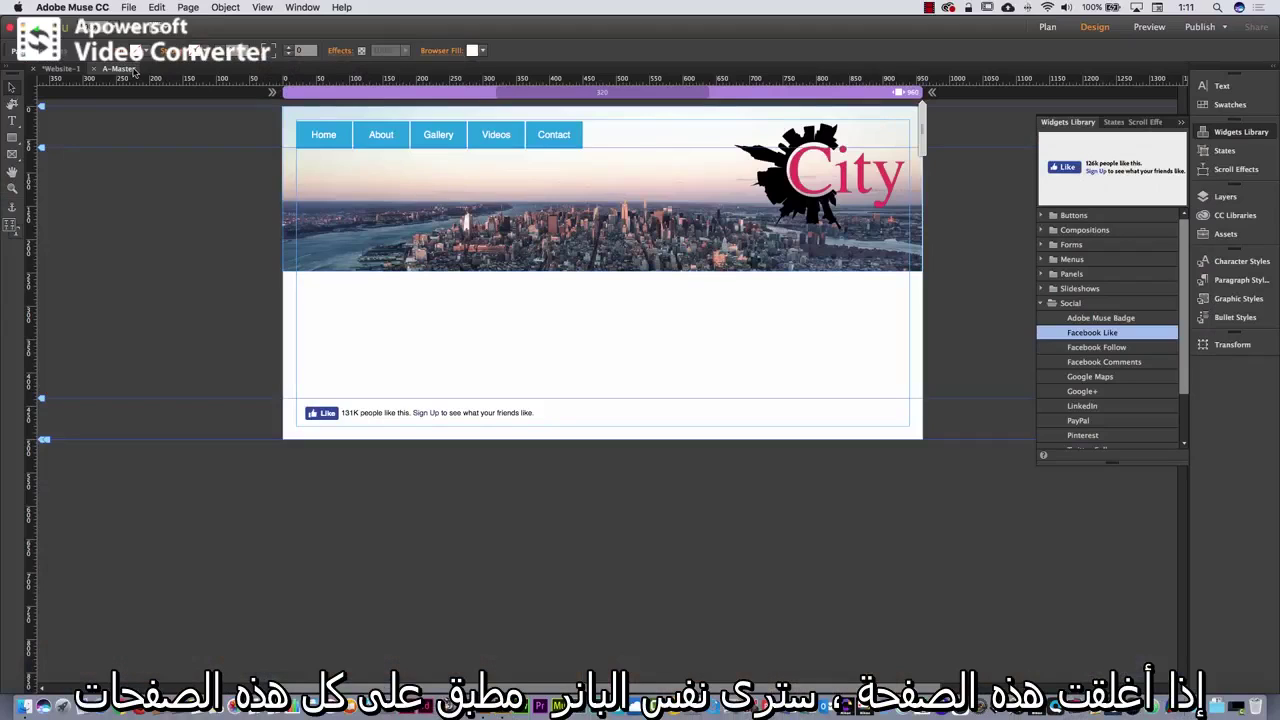
Close A-Master, open the Home page and draw an ellipse frame about 158 by 158 px below the banner
{"action": "left_click", "coordinate": [92, 69]}
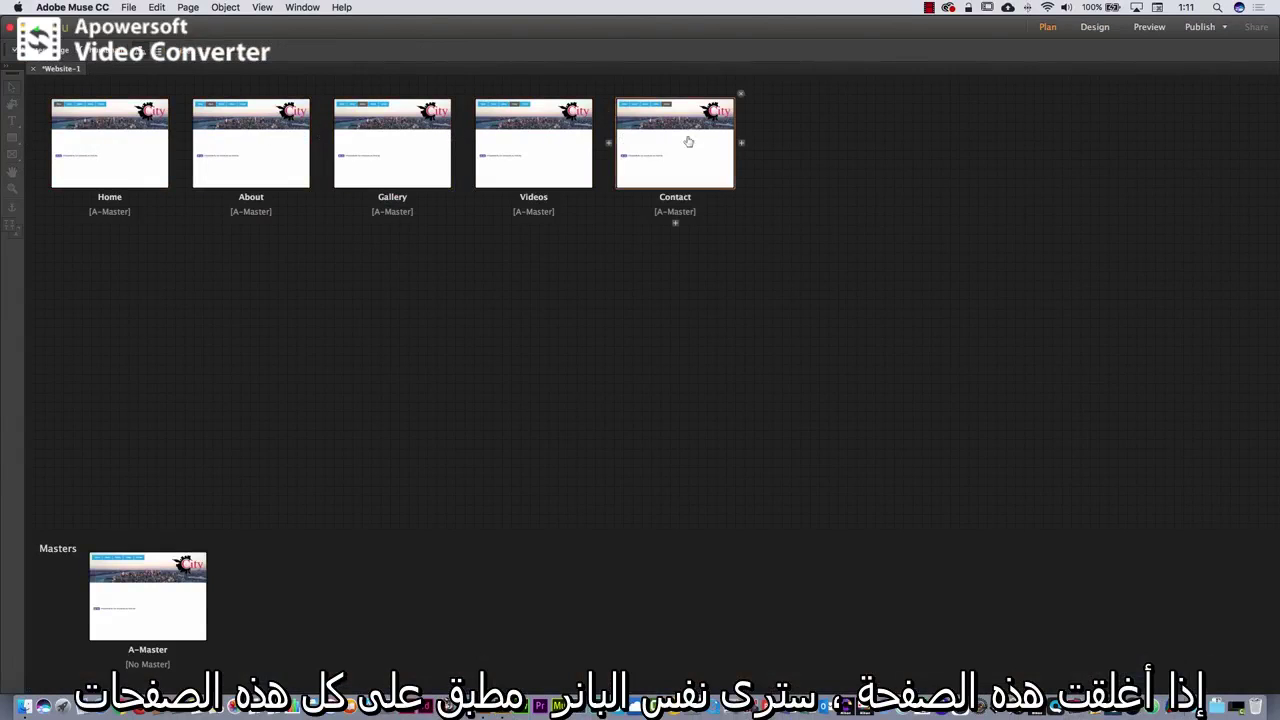
{"action": "double_click", "coordinate": [120, 152]}
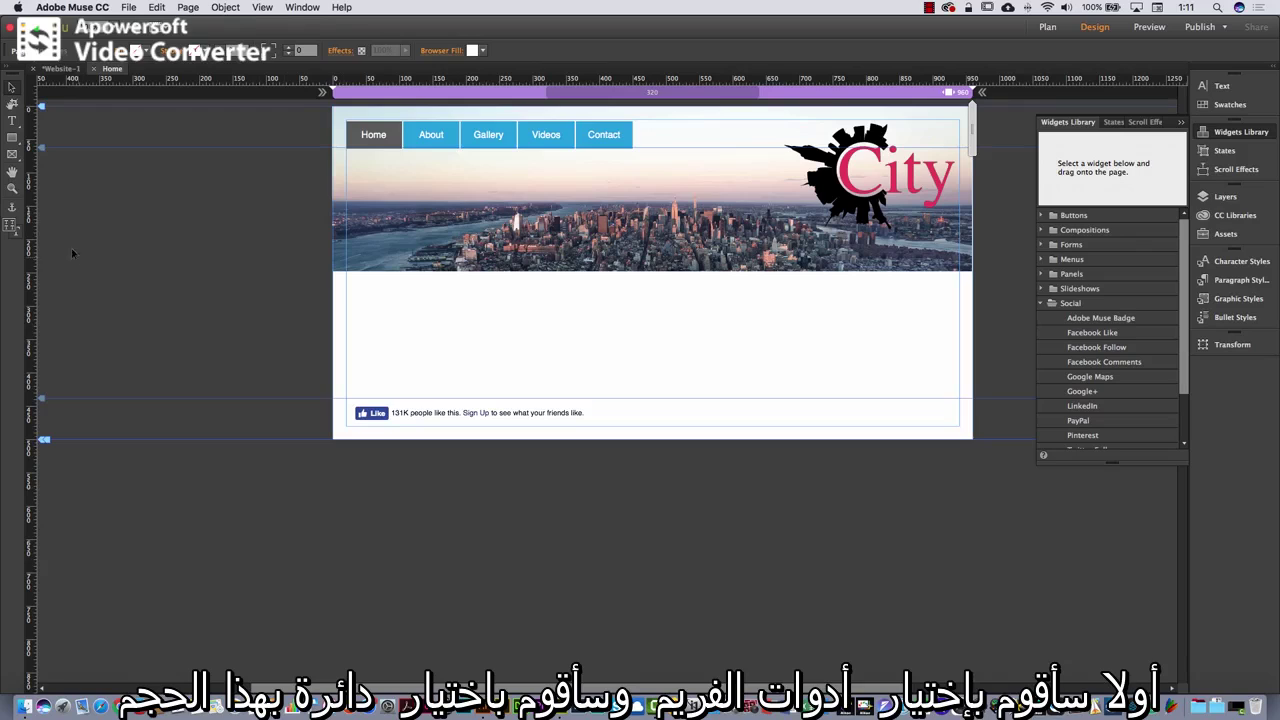
{"action": "left_click_drag", "start_coordinate": [12, 154], "coordinate": [90, 187]}
{"action": "left_click_drag", "start_coordinate": [461, 300], "coordinate": [573, 387]}
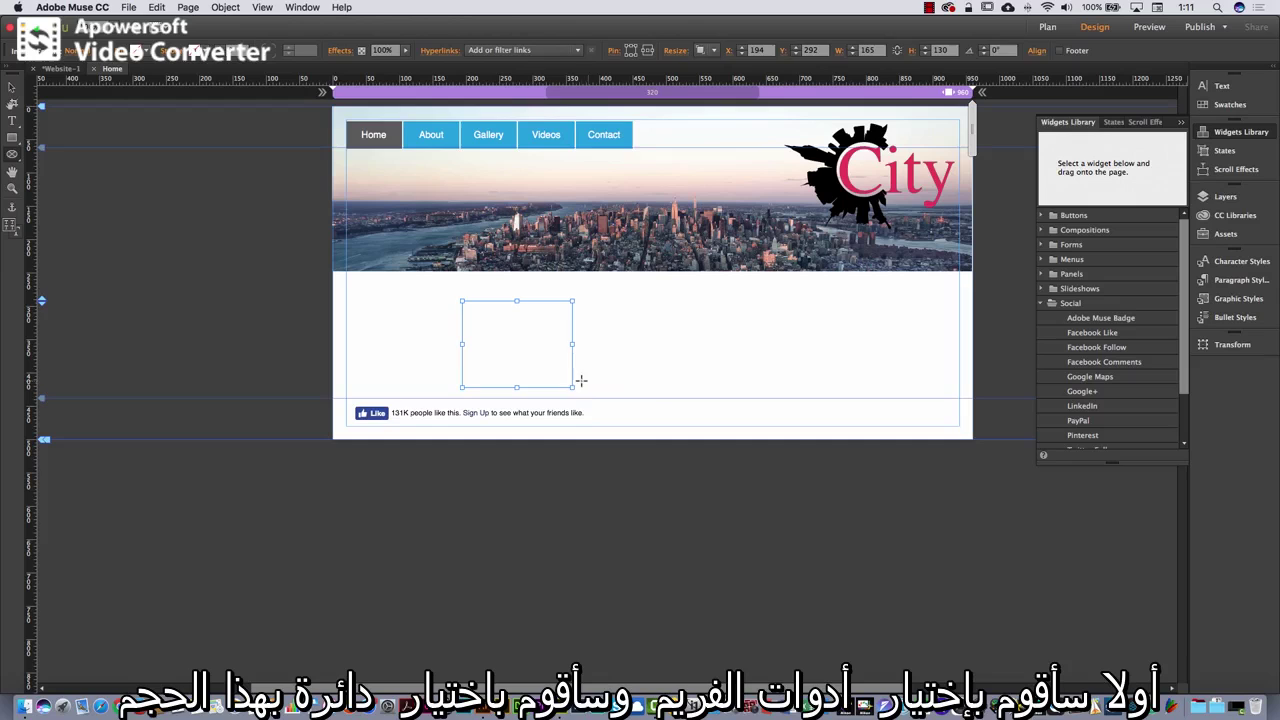
{"action": "left_click", "coordinate": [537, 374]}
{"action": "left_click_drag", "start_coordinate": [459, 300], "coordinate": [564, 377]}
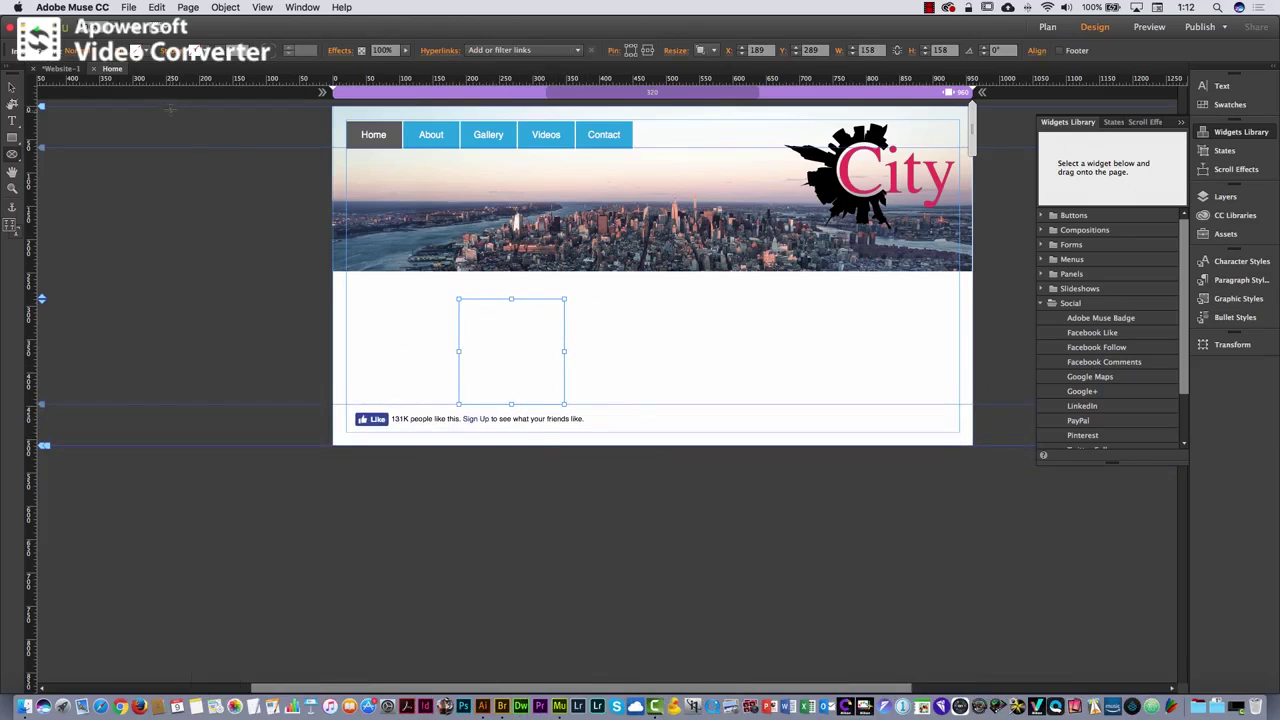
Fill the ellipse frame with the image _DSC6007.jpg, centre its position and set the fitting to Scale to Fill
{"action": "left_click", "coordinate": [122, 52]}
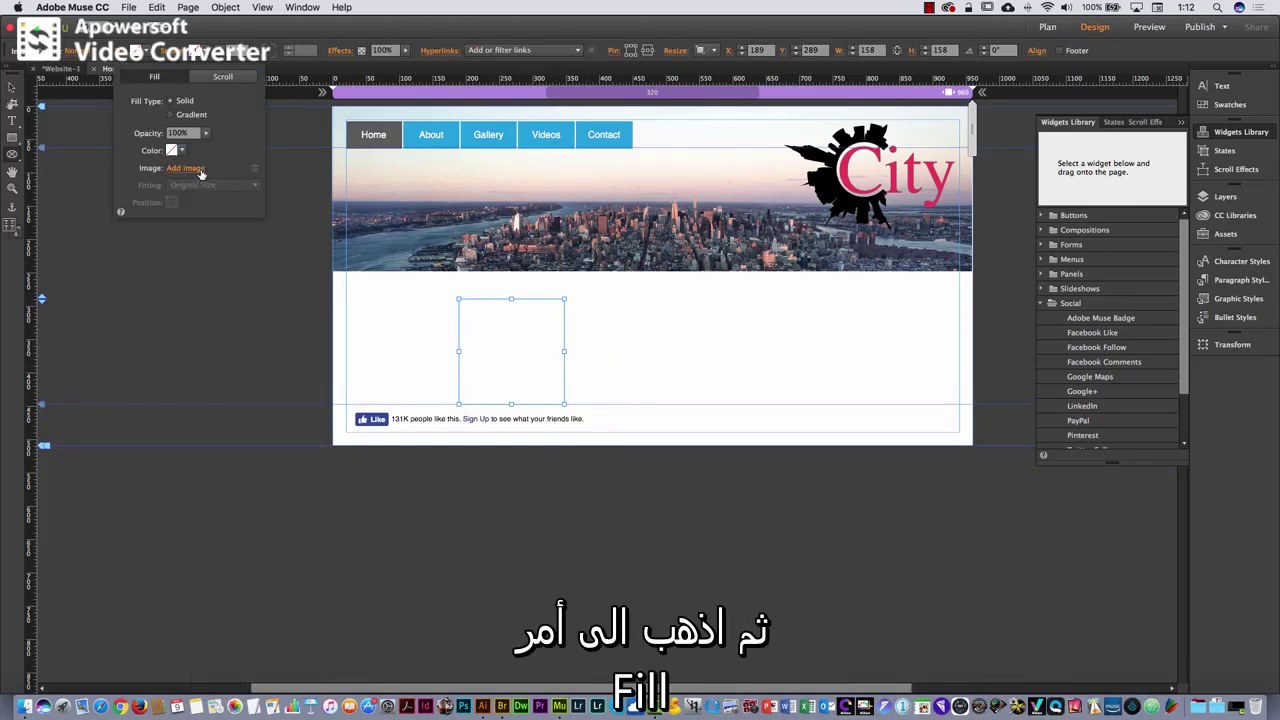
{"action": "left_click", "coordinate": [194, 170]}
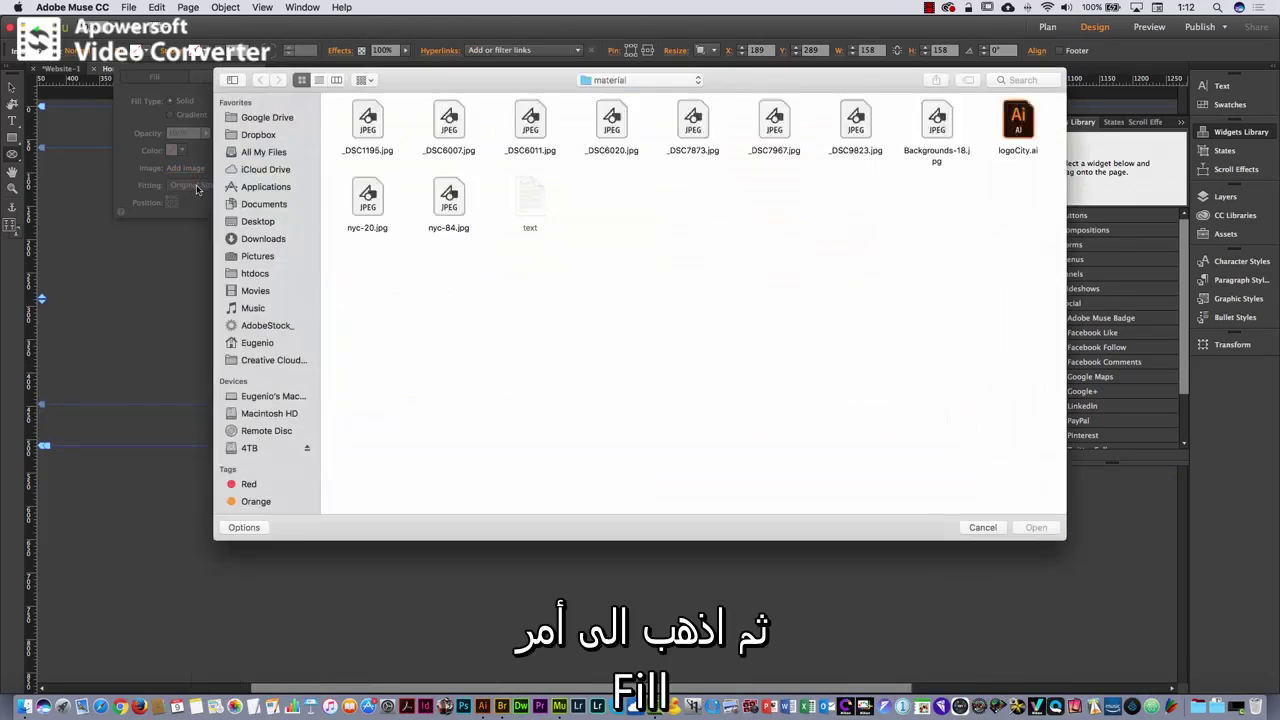
{"action": "left_click", "coordinate": [451, 122]}
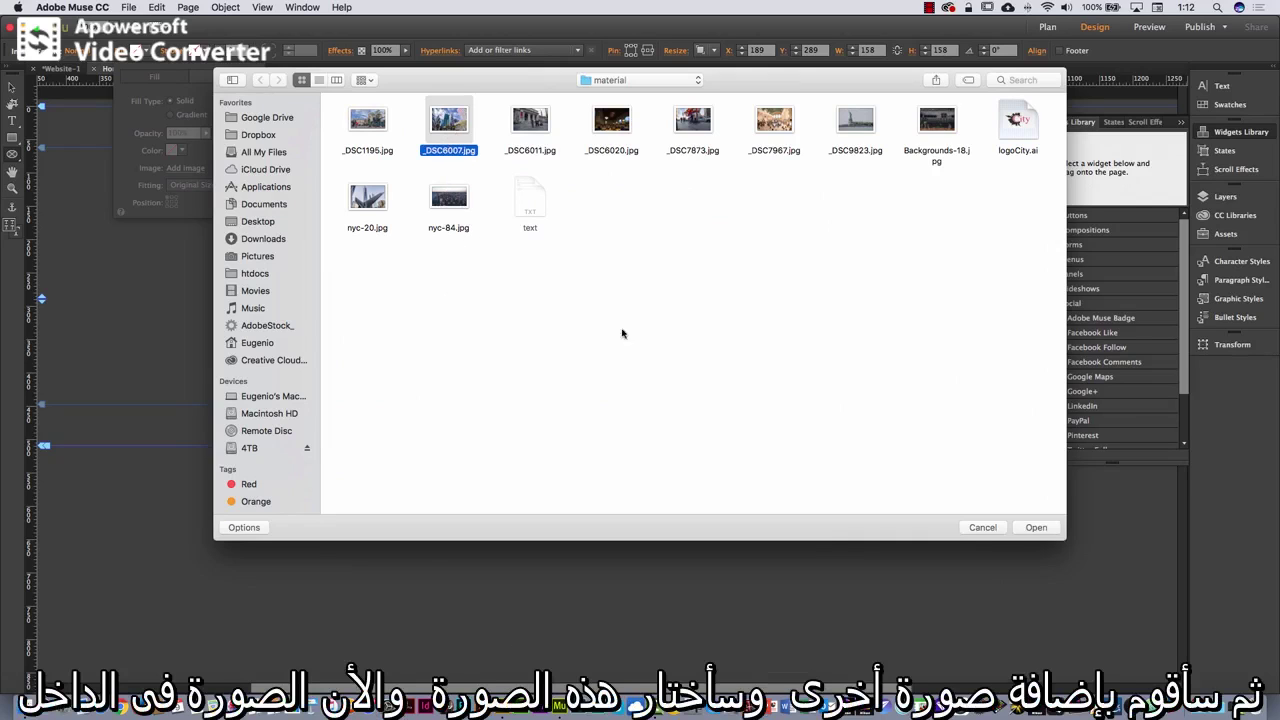
{"action": "left_click", "coordinate": [1037, 527]}
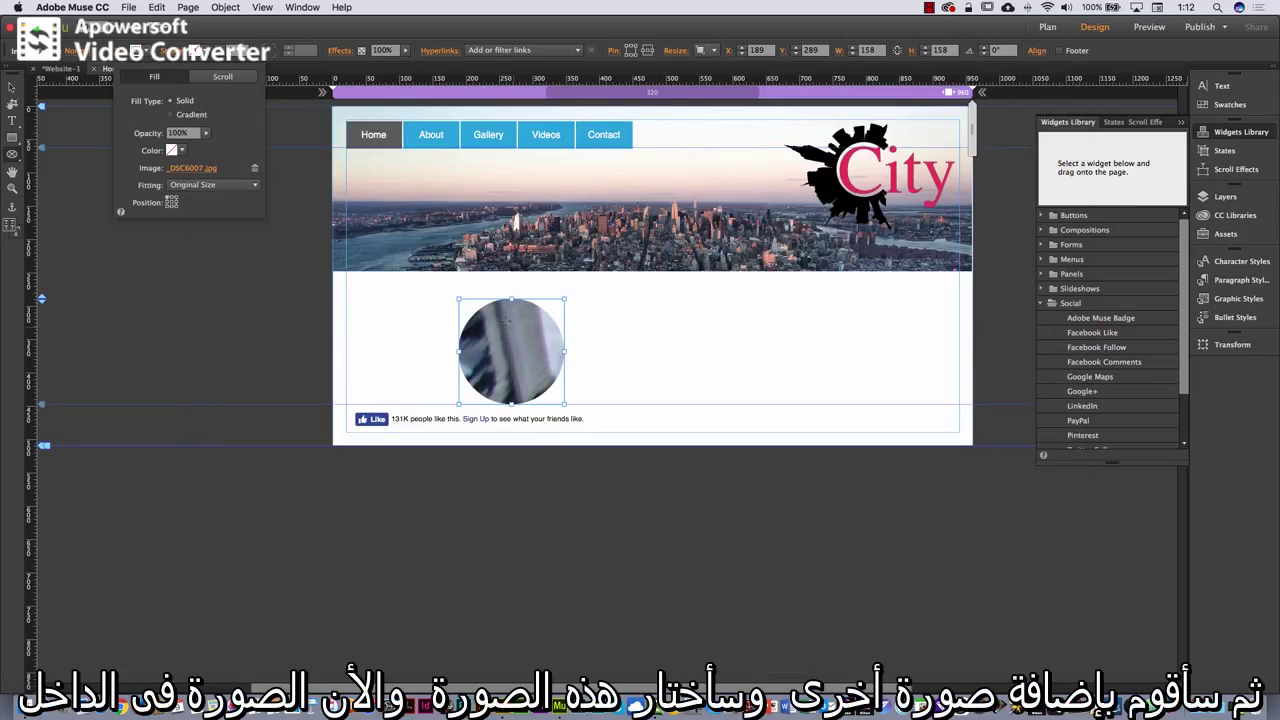
{"action": "left_click", "coordinate": [171, 202]}
{"action": "left_click", "coordinate": [212, 186]}
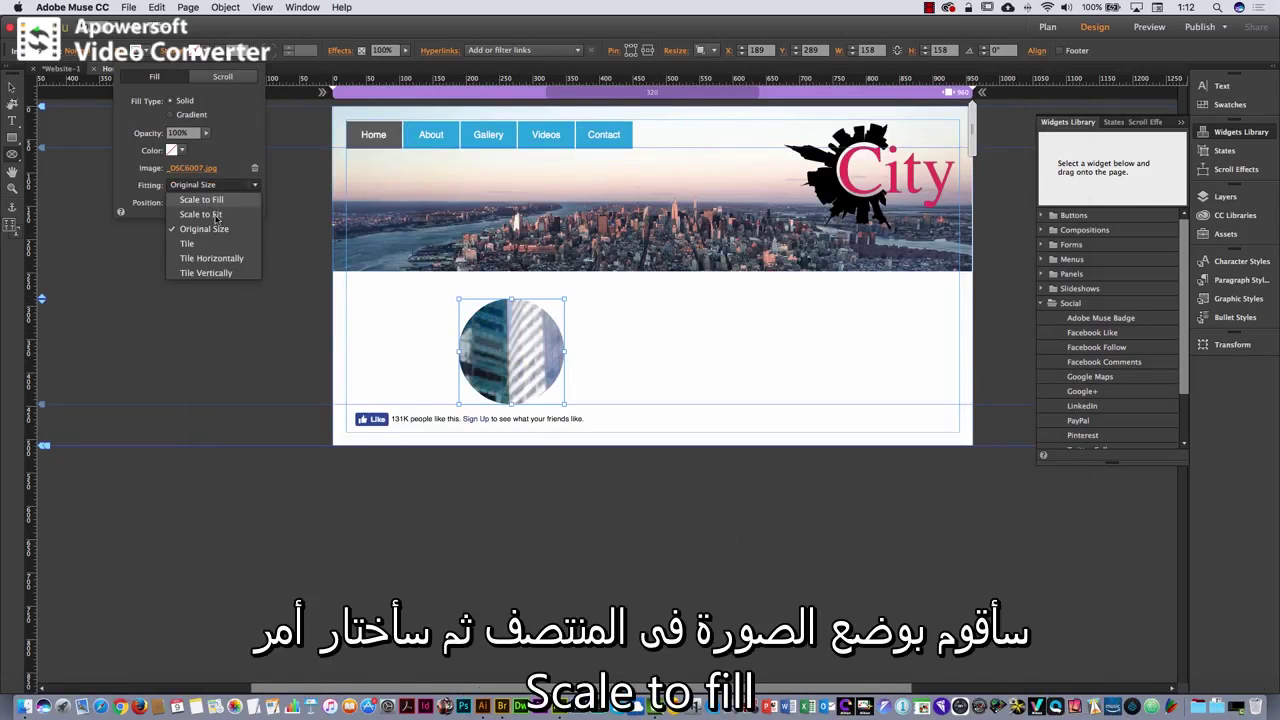
{"action": "left_click", "coordinate": [203, 200]}
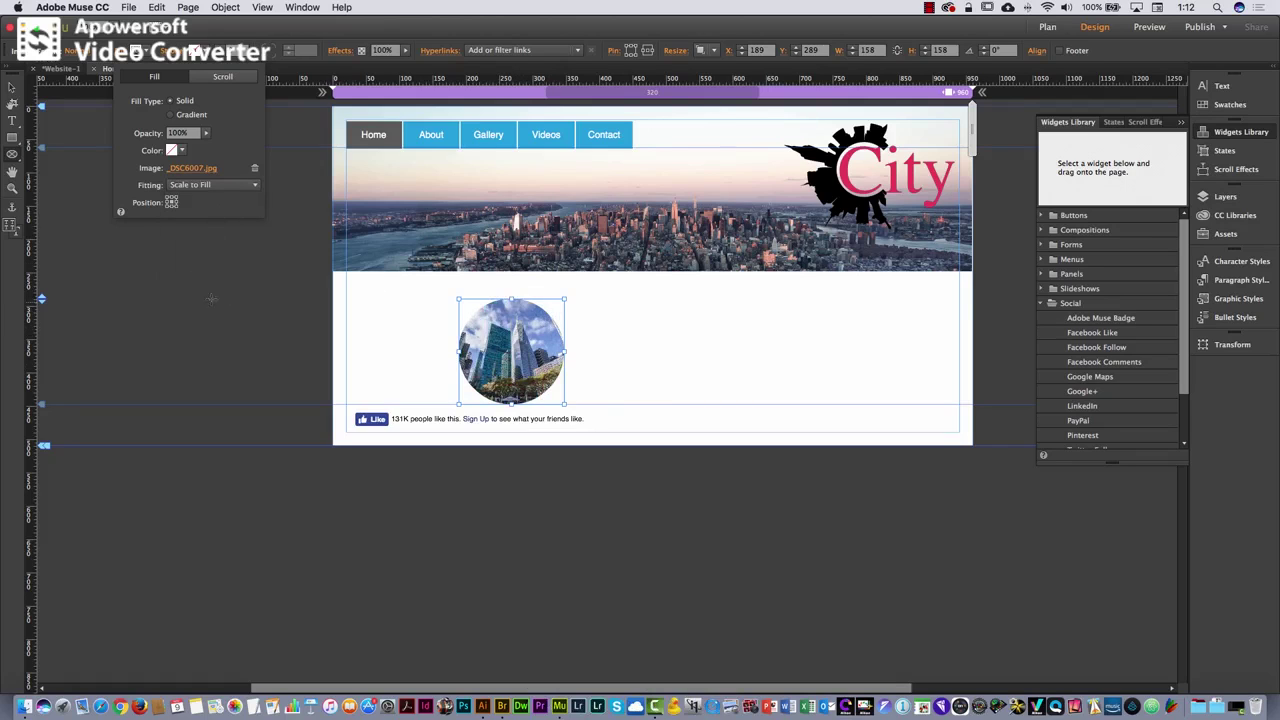
Give the circular image frame a thicker light blue stroke
{"action": "left_click", "coordinate": [208, 64]}
{"action": "left_click", "coordinate": [199, 51]}
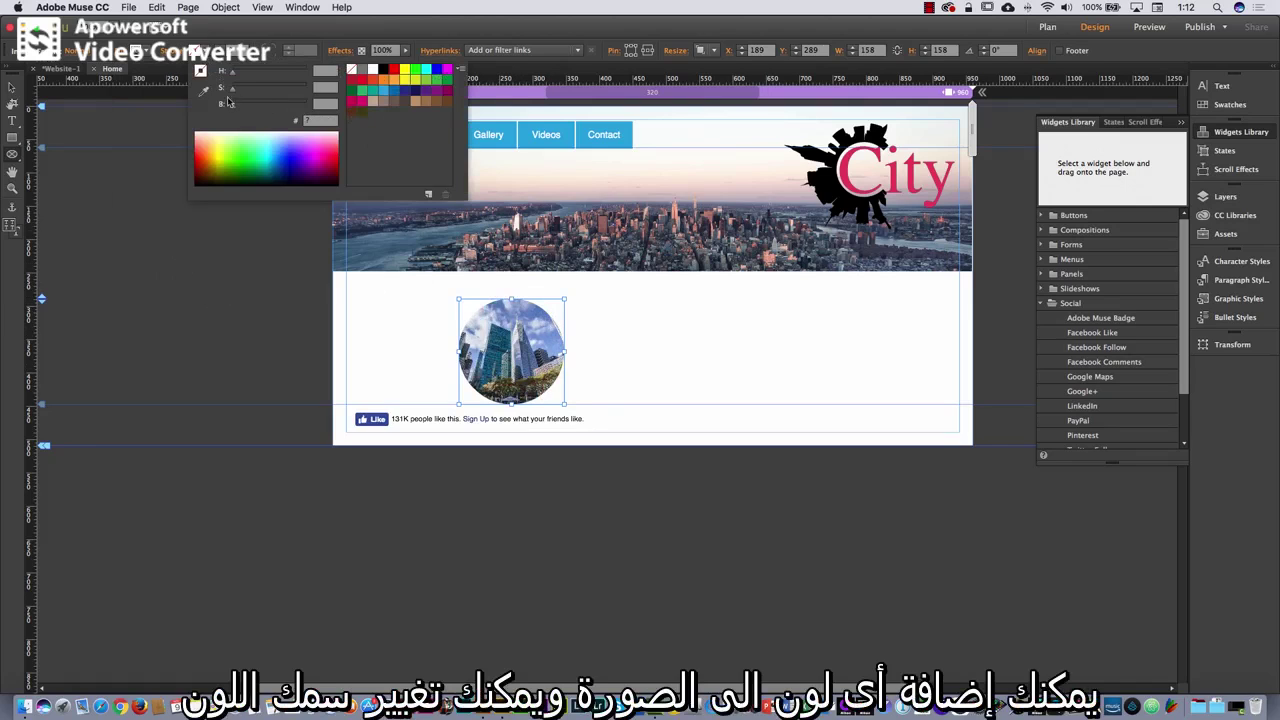
{"action": "left_click", "coordinate": [383, 90]}
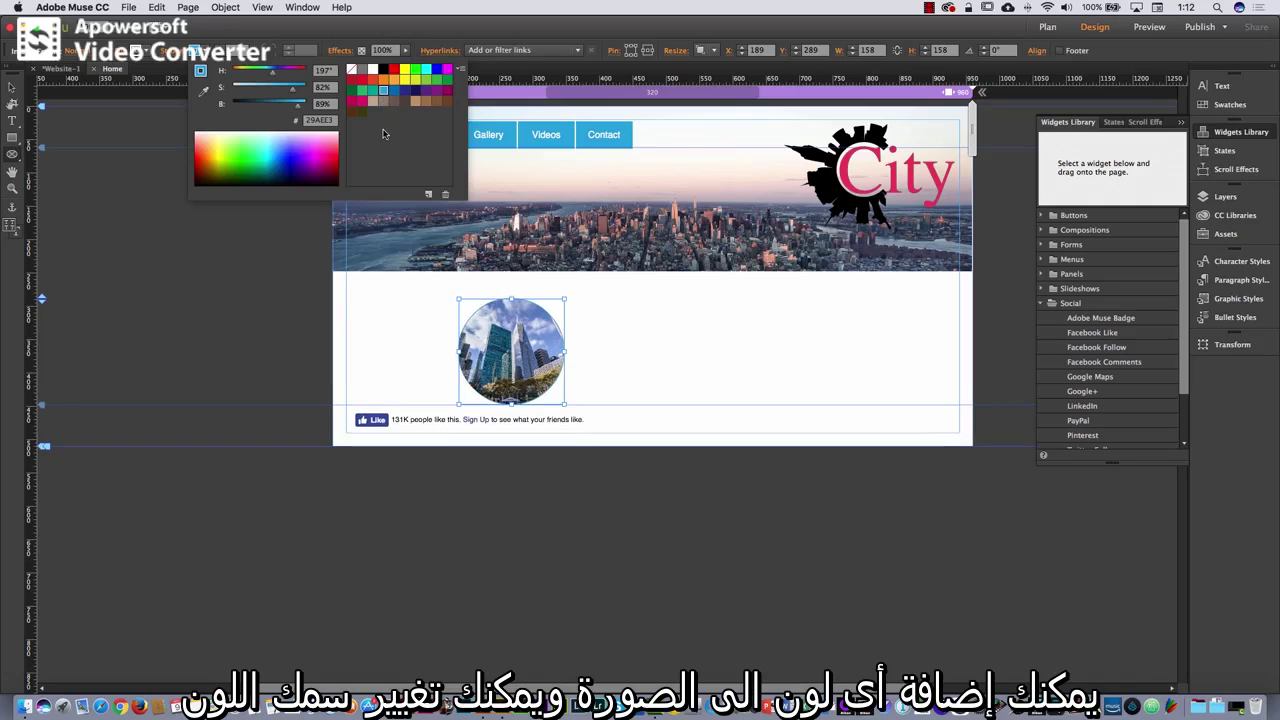
{"action": "key", "text": "Return"}
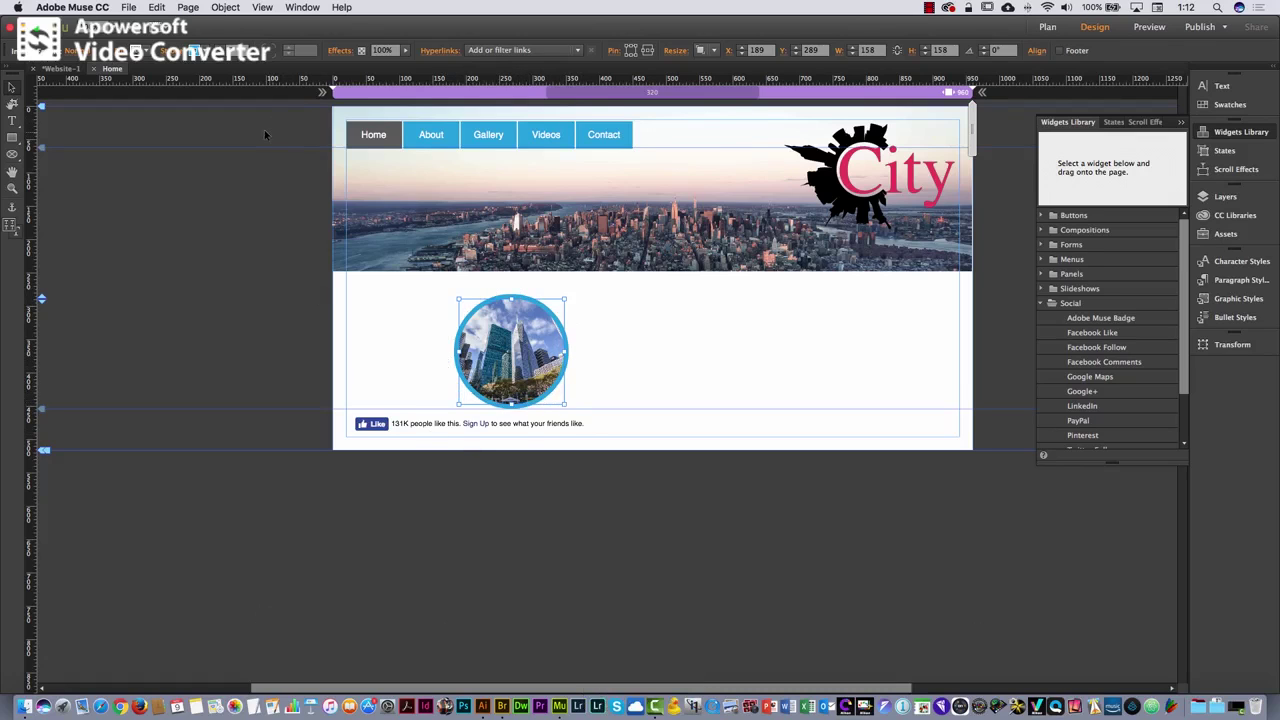
Enable a shadow on the circular image with blur 11 and a dark blue colour, 003F66
{"action": "left_click", "coordinate": [340, 51]}
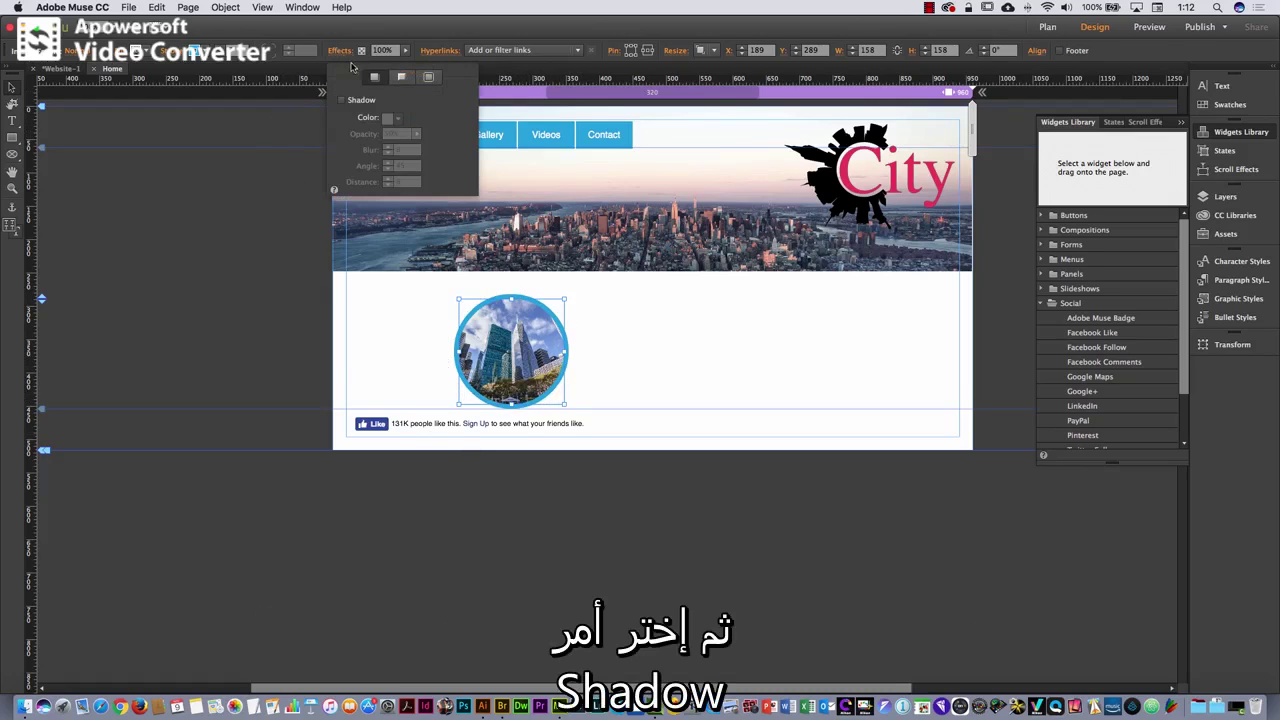
{"action": "left_click", "coordinate": [341, 100]}
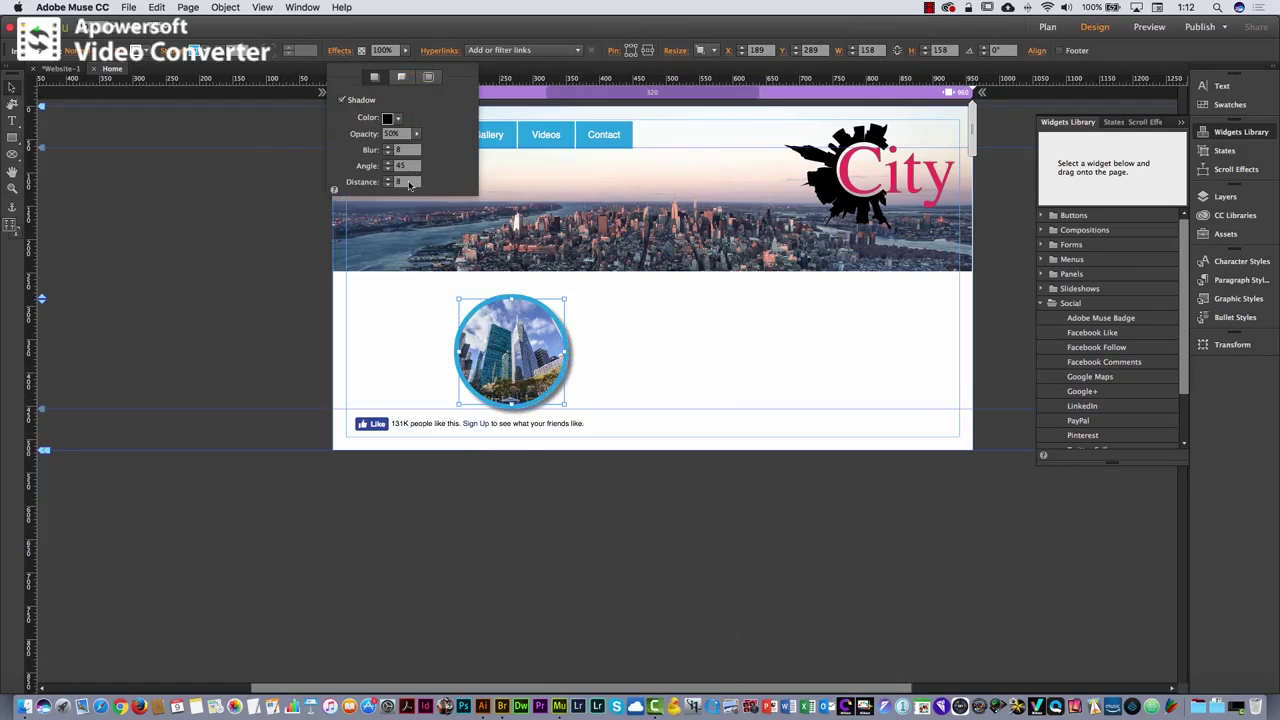
{"action": "left_click_drag", "start_coordinate": [389, 150], "coordinate": [400, 152]}
{"action": "left_click", "coordinate": [390, 120]}
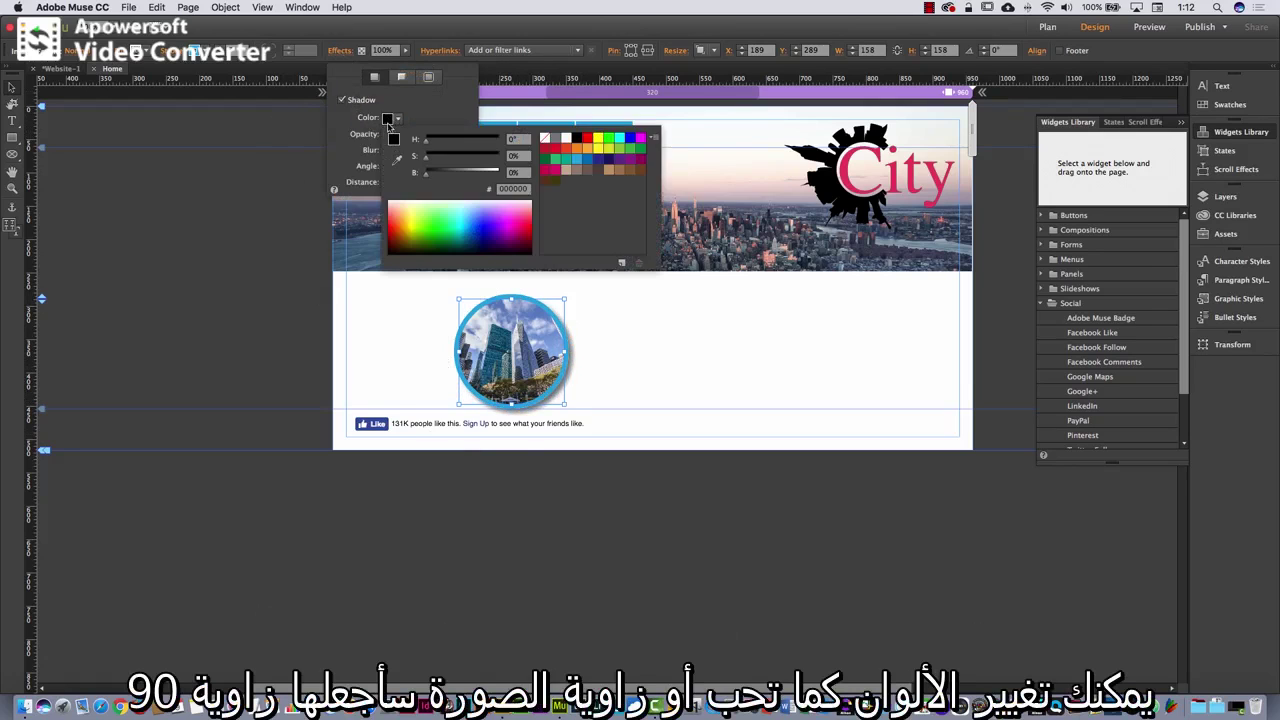
{"action": "left_click", "coordinate": [596, 160]}
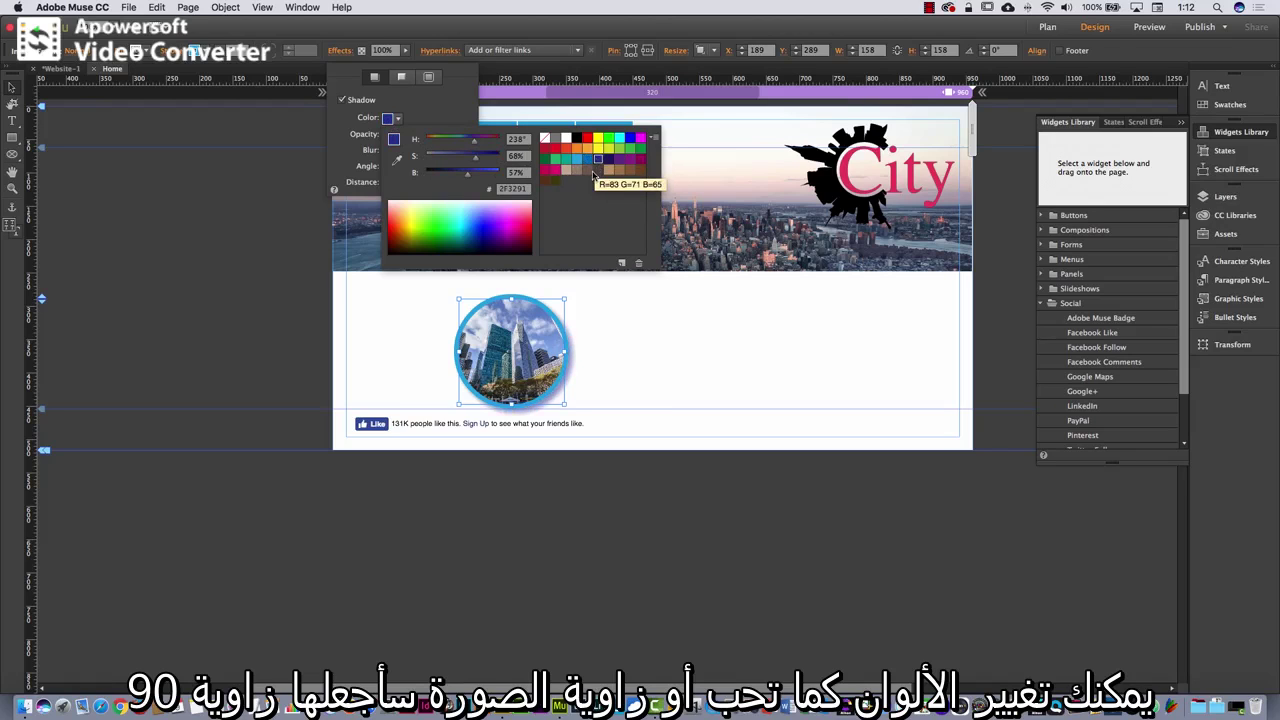
{"action": "left_click", "coordinate": [587, 159]}
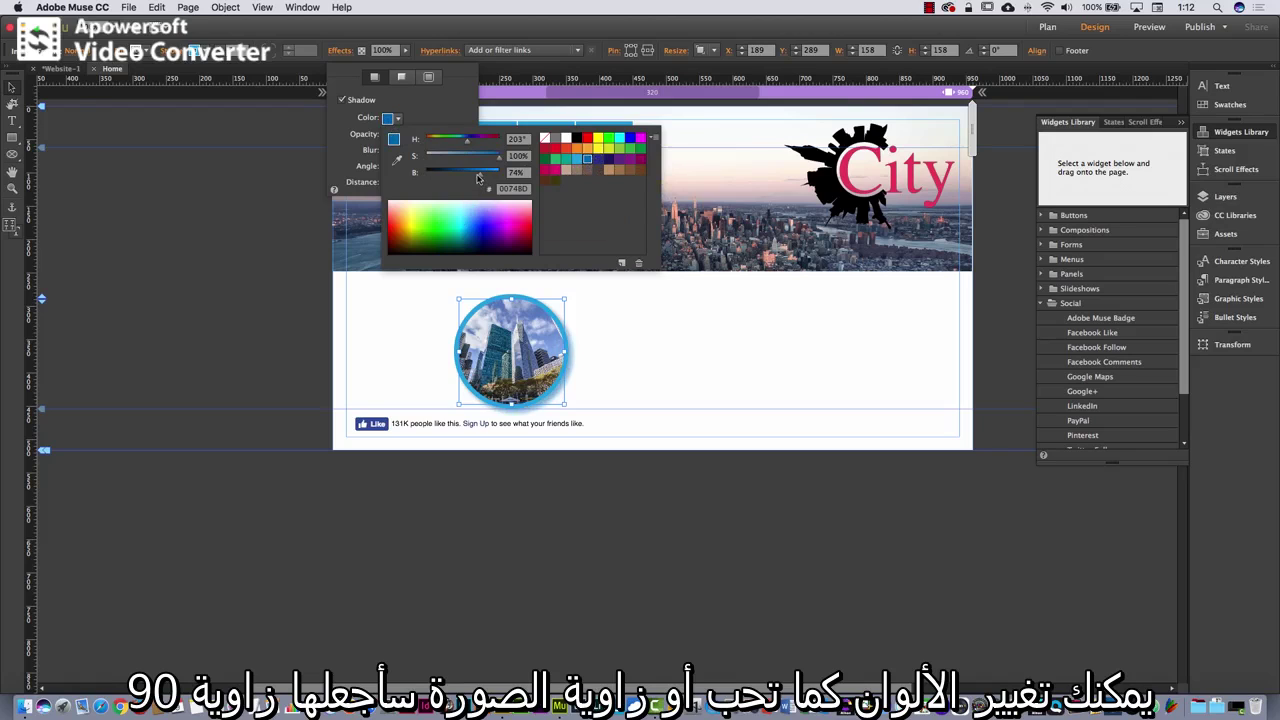
{"action": "left_click_drag", "start_coordinate": [478, 177], "coordinate": [455, 175]}
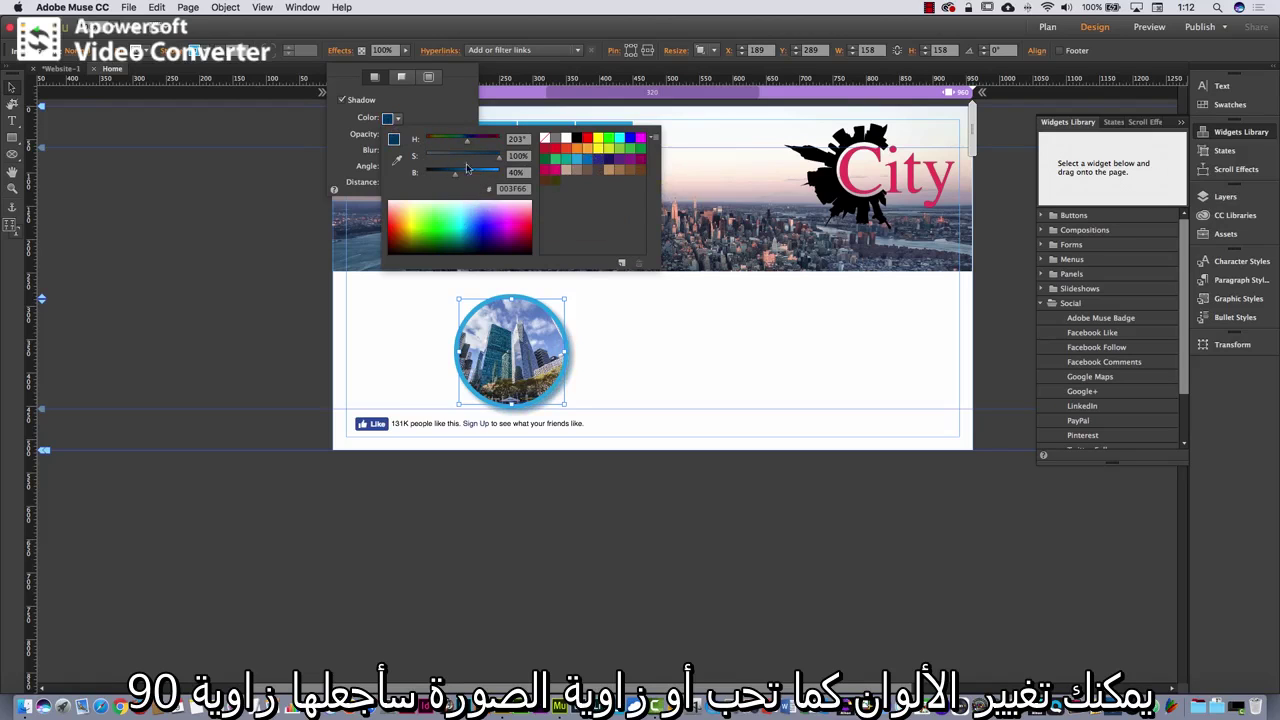
{"action": "left_click", "coordinate": [416, 122]}
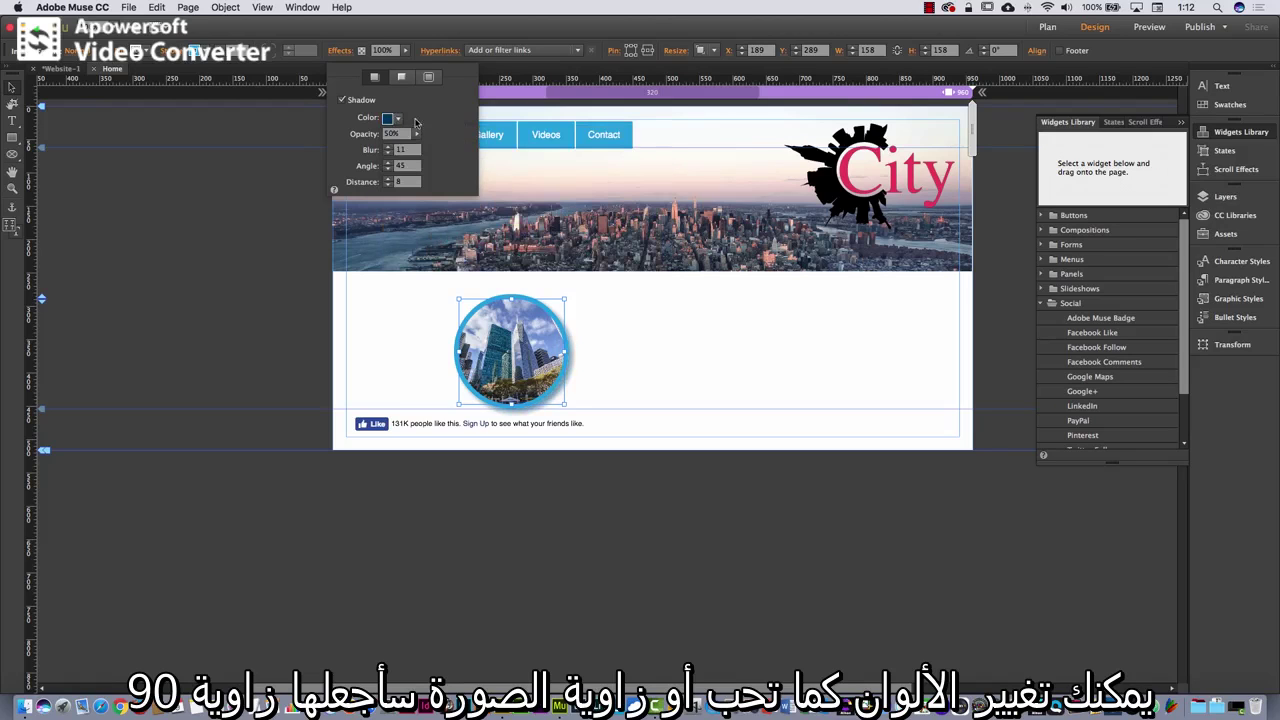
Set the circle's shadow to distance 3, blur 15 and angle 90, then deselect the frame
{"action": "left_click", "coordinate": [388, 185]}
{"action": "left_click", "coordinate": [389, 185]}
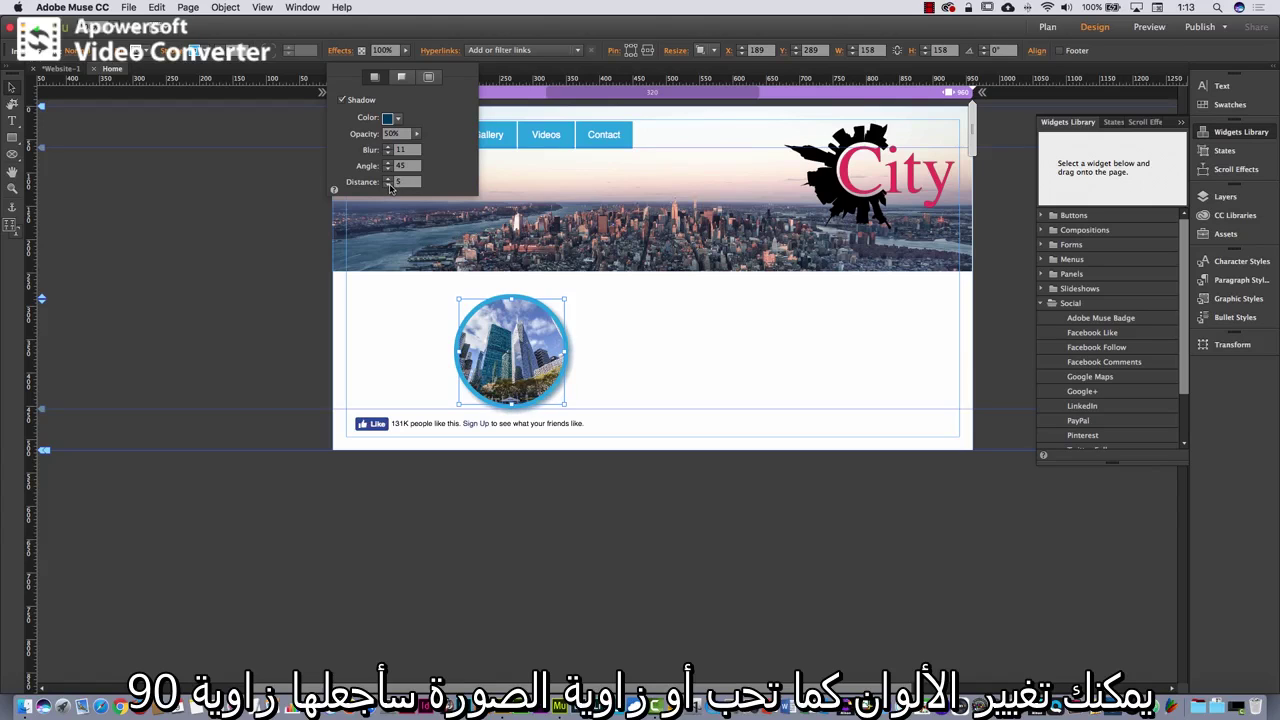
{"action": "left_click", "coordinate": [390, 186]}
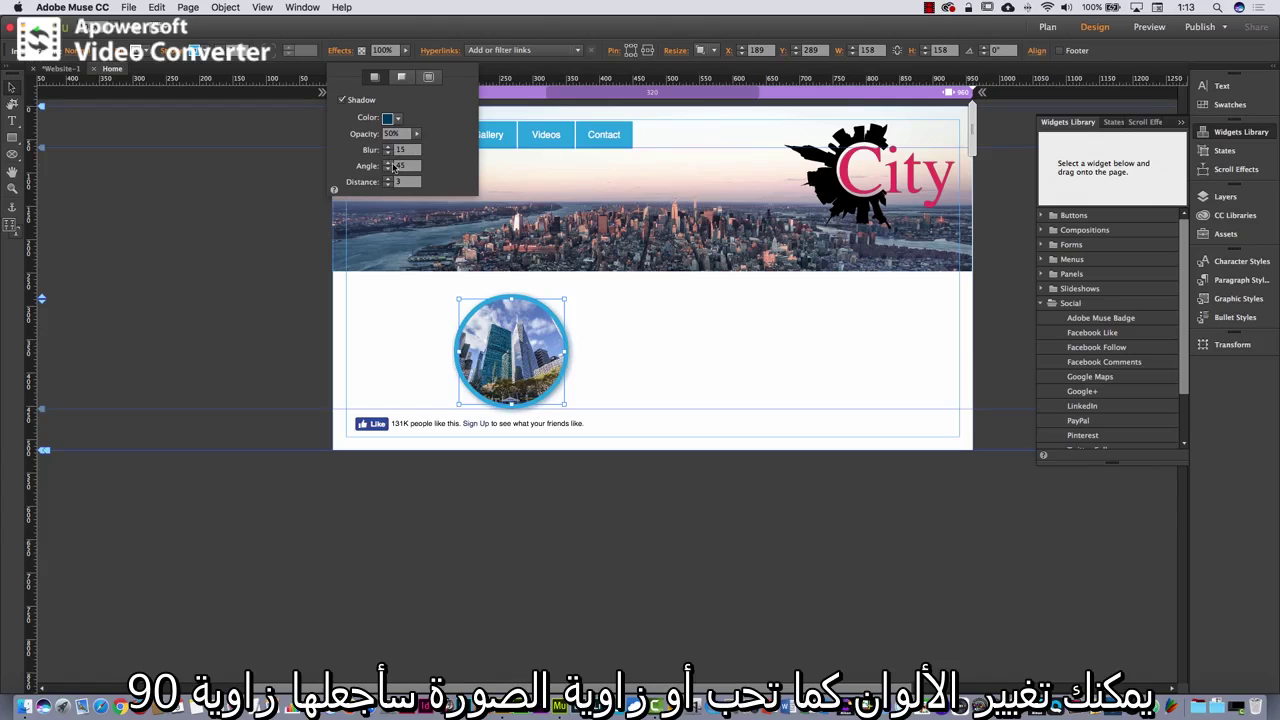
{"action": "left_click", "coordinate": [394, 166]}
{"action": "key", "text": "Tab"}
{"action": "key", "text": "Return"}
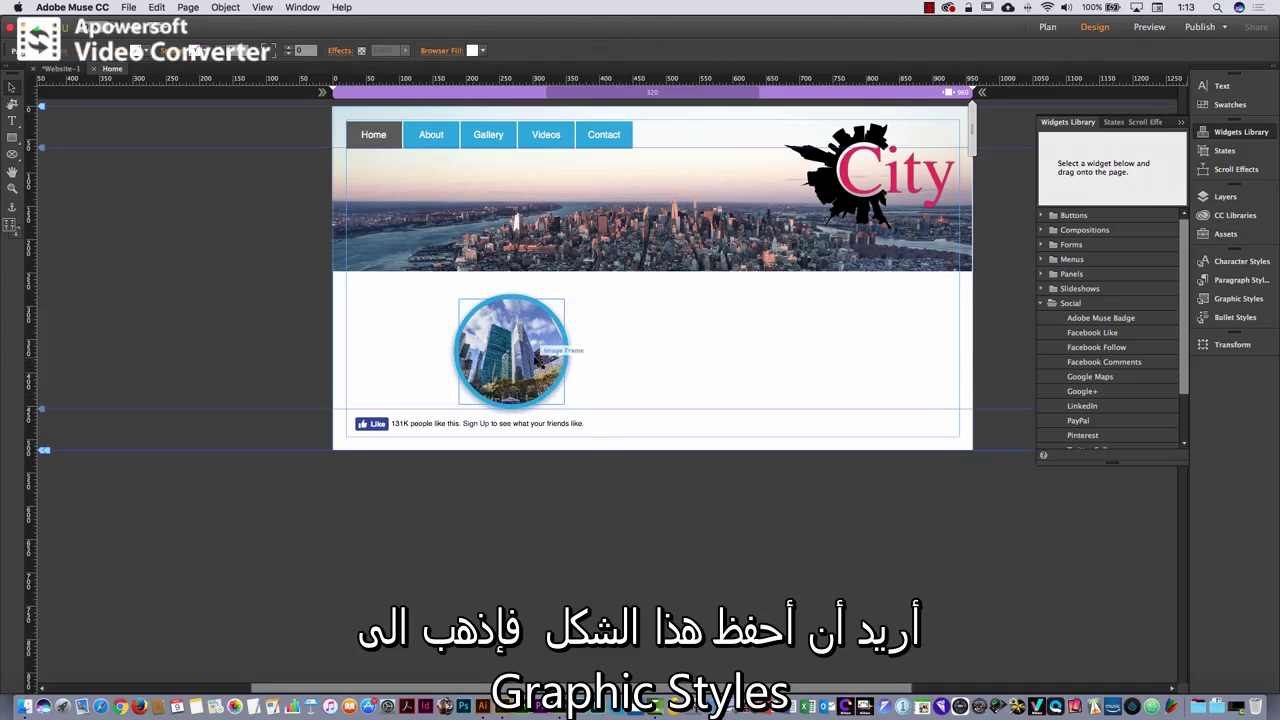
Move the circular image to about X 150, Y 298 and save its appearance as a new graphic style
{"action": "left_click_drag", "start_coordinate": [538, 361], "coordinate": [508, 367]}
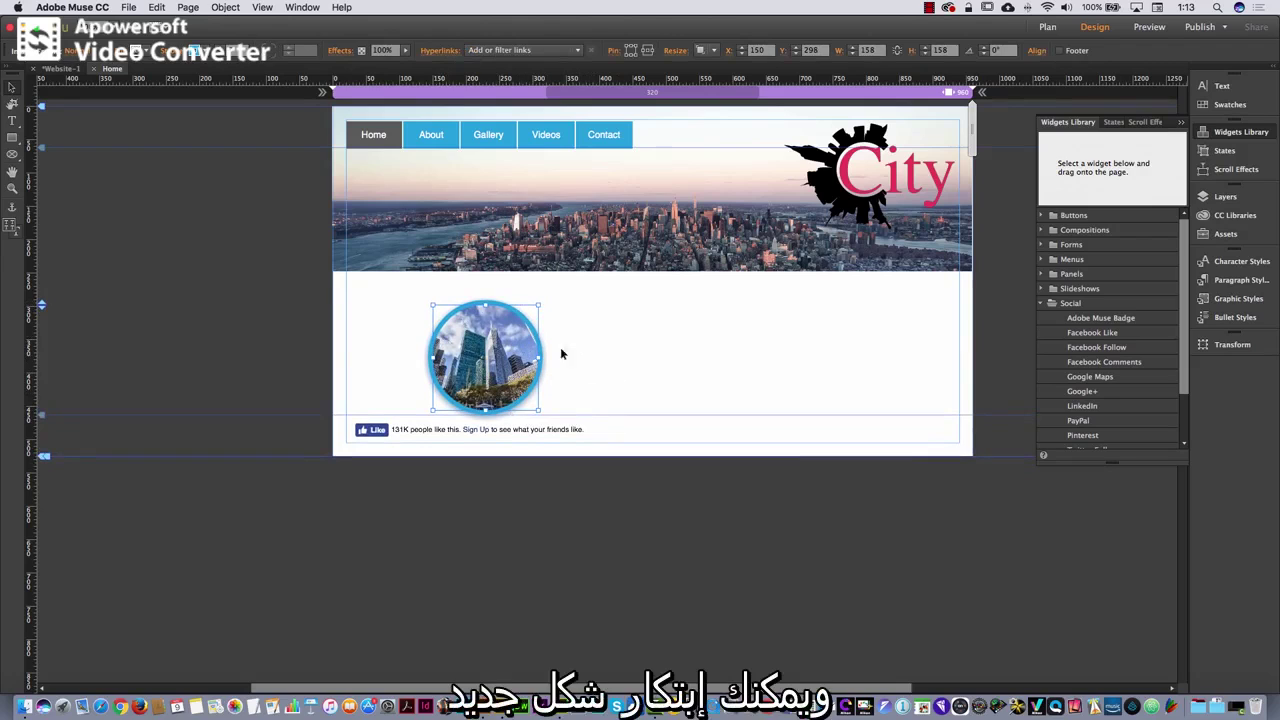
{"action": "left_click", "coordinate": [1236, 299]}
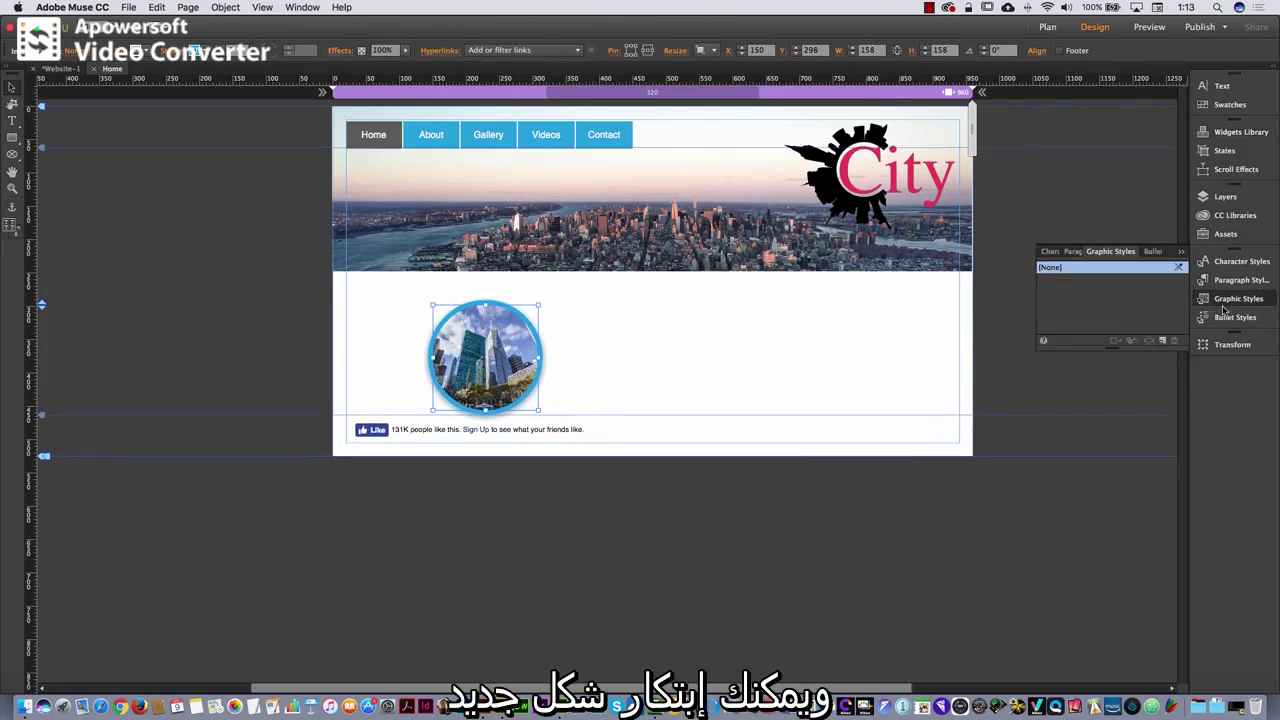
{"action": "left_click", "coordinate": [1163, 341]}
{"action": "left_click", "coordinate": [1050, 283]}
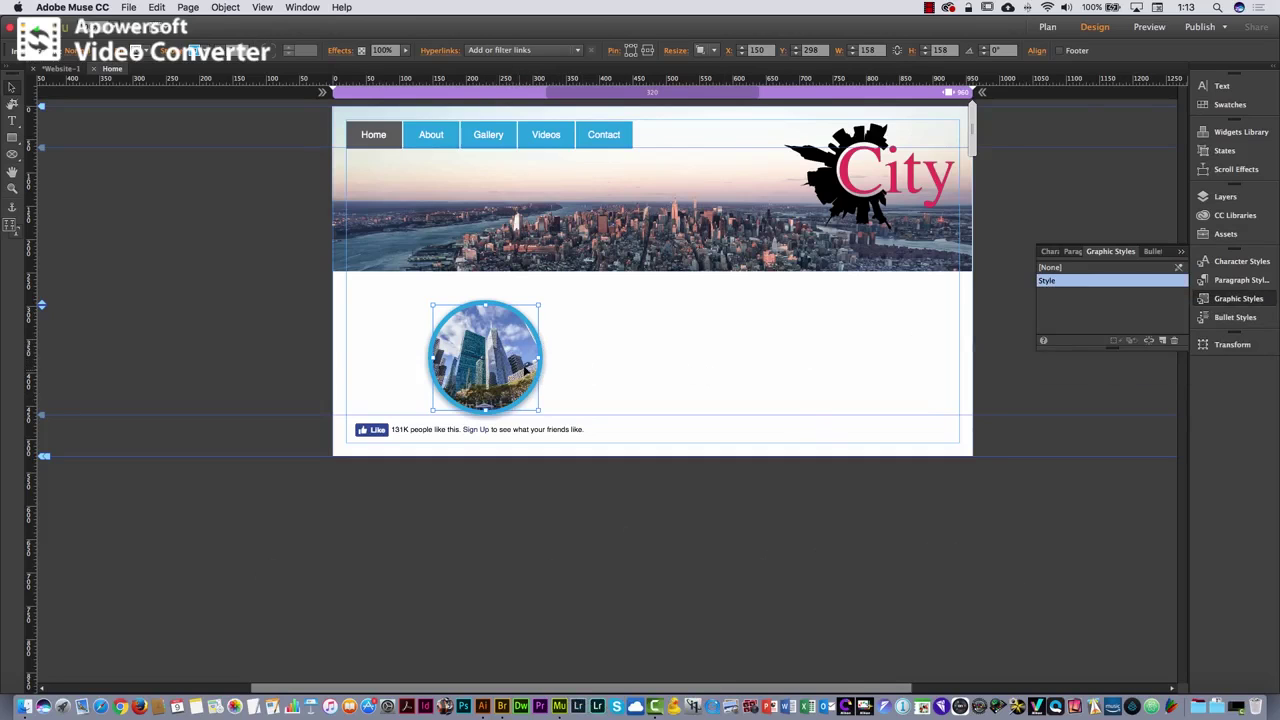
Duplicate the circular image twice into a row starting at about X 208 and distribute the three circles evenly by their horizontal centres
{"action": "left_click_drag", "start_coordinate": [512, 360], "coordinate": [782, 362]}
{"action": "left_click_drag", "start_coordinate": [871, 337], "coordinate": [422, 395]}
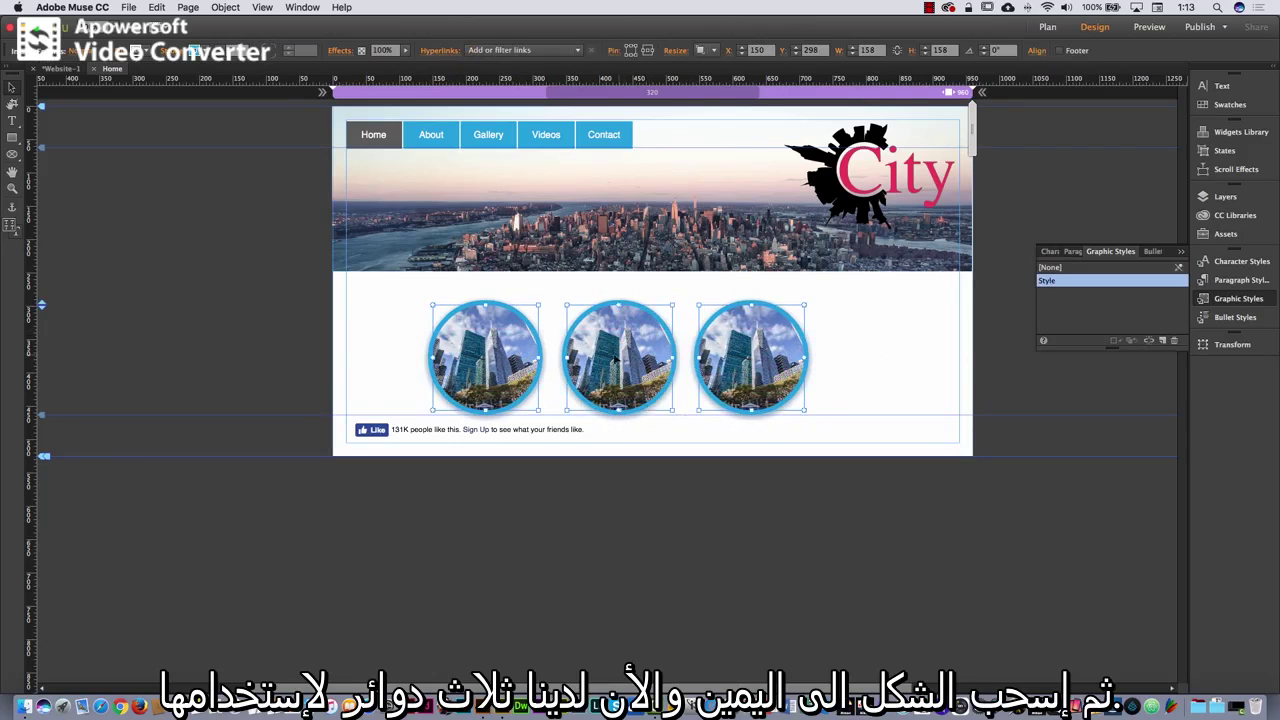
{"action": "left_click_drag", "start_coordinate": [622, 362], "coordinate": [665, 361]}
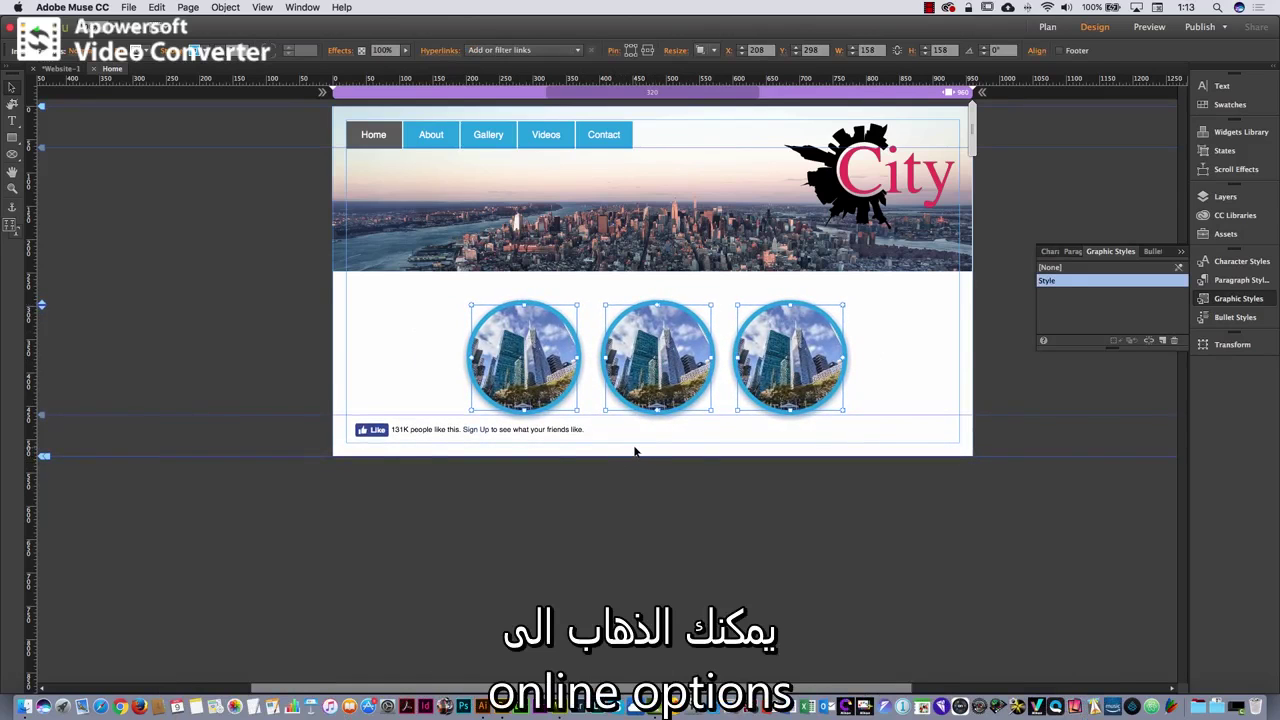
{"action": "left_click", "coordinate": [1037, 52]}
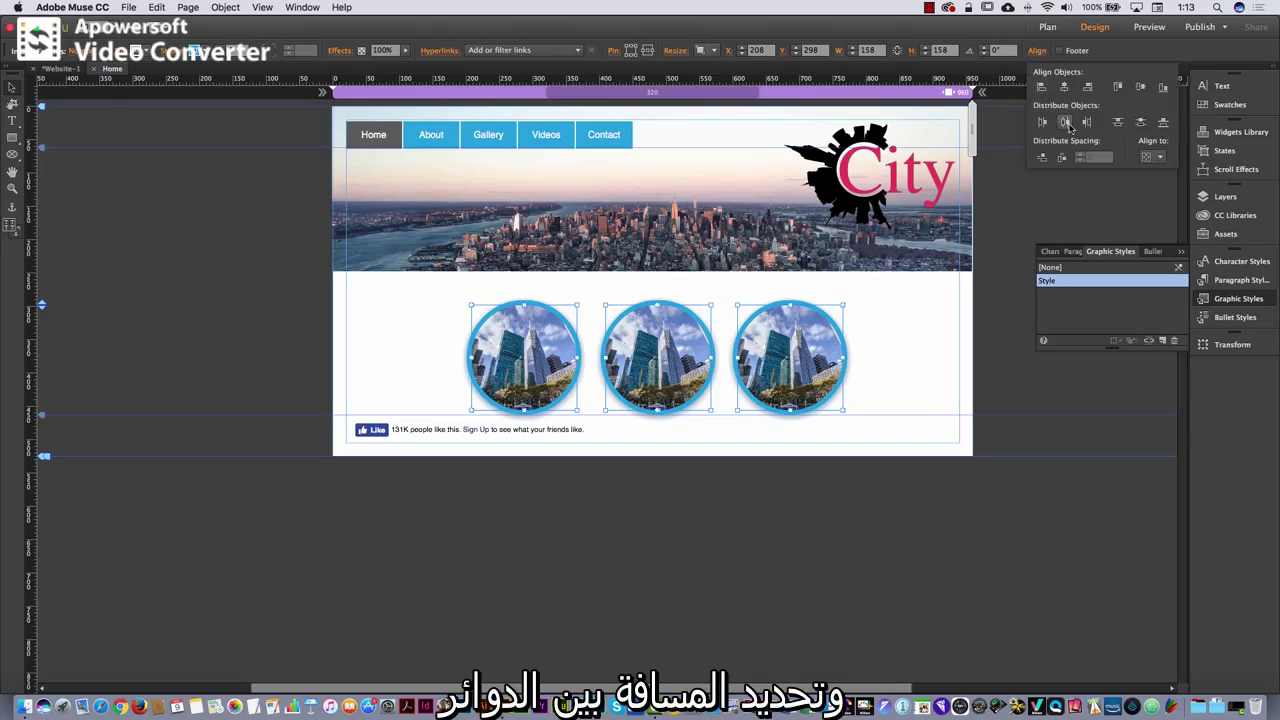
{"action": "left_click", "coordinate": [1065, 123]}
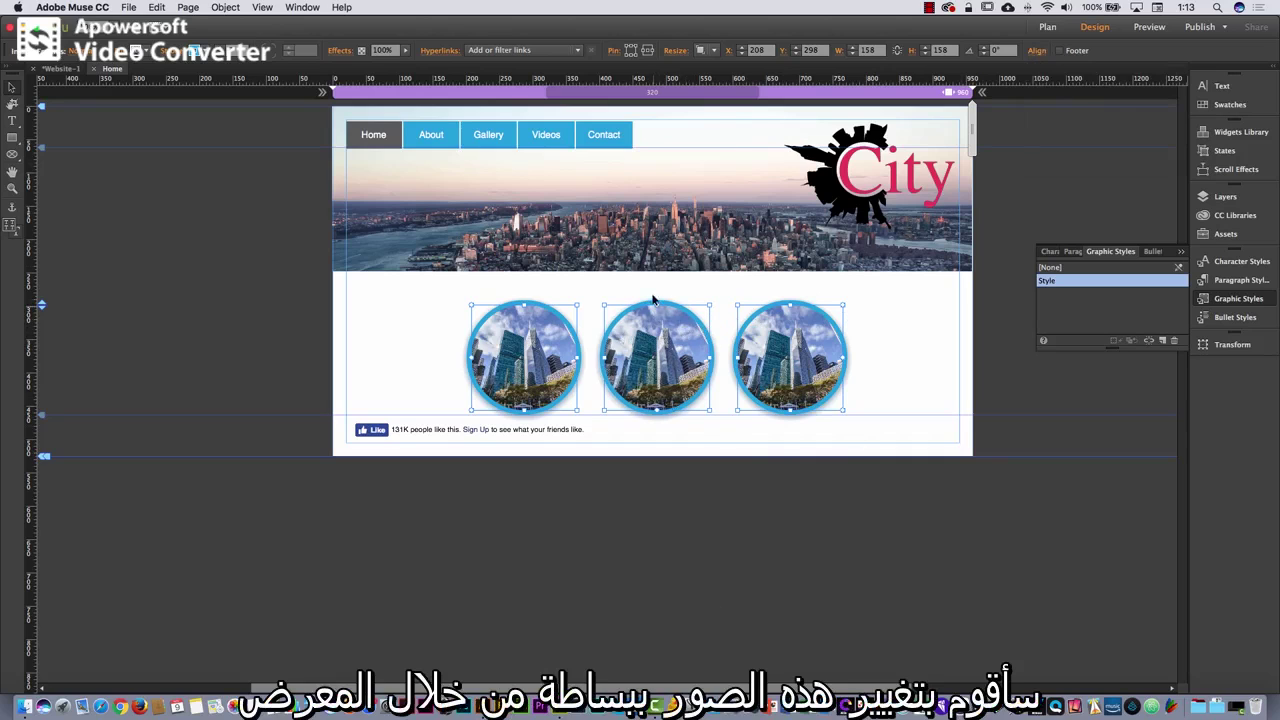
Replace the middle circle's fill image with nyc-20.jpg
{"action": "left_click", "coordinate": [643, 298]}
{"action": "left_click", "coordinate": [648, 340]}
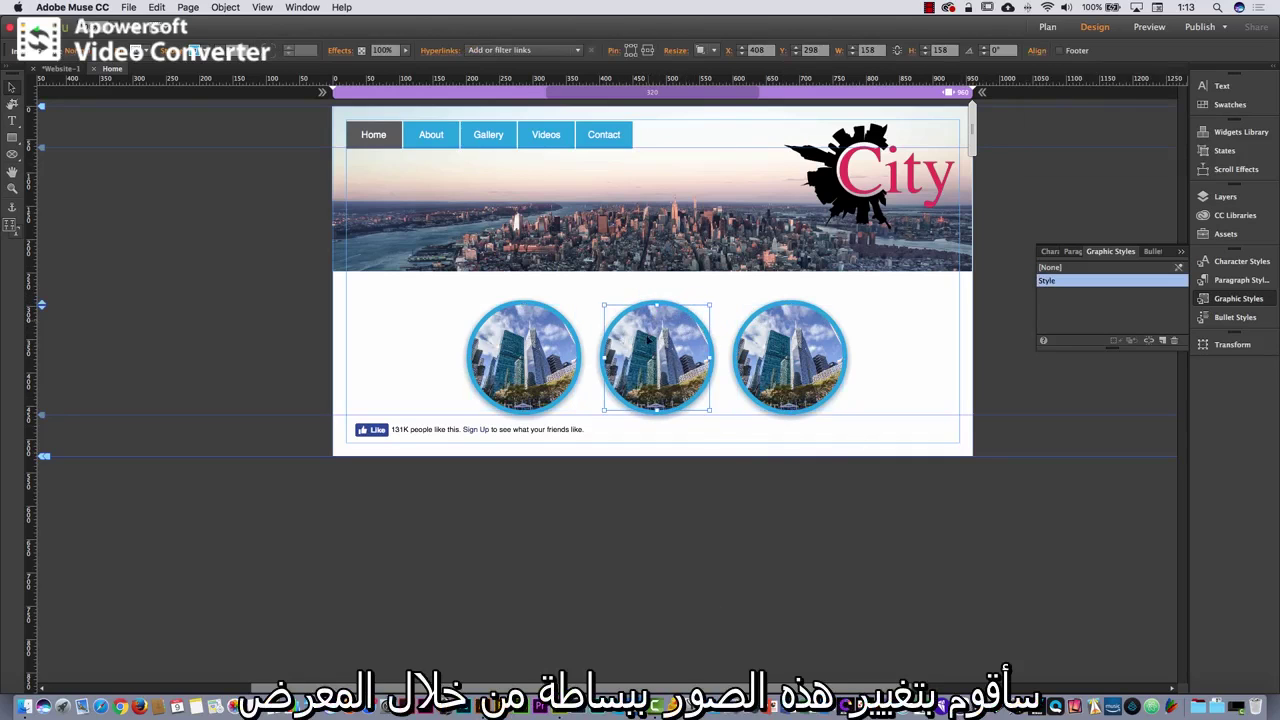
{"action": "left_click", "coordinate": [125, 52]}
{"action": "left_click", "coordinate": [197, 170]}
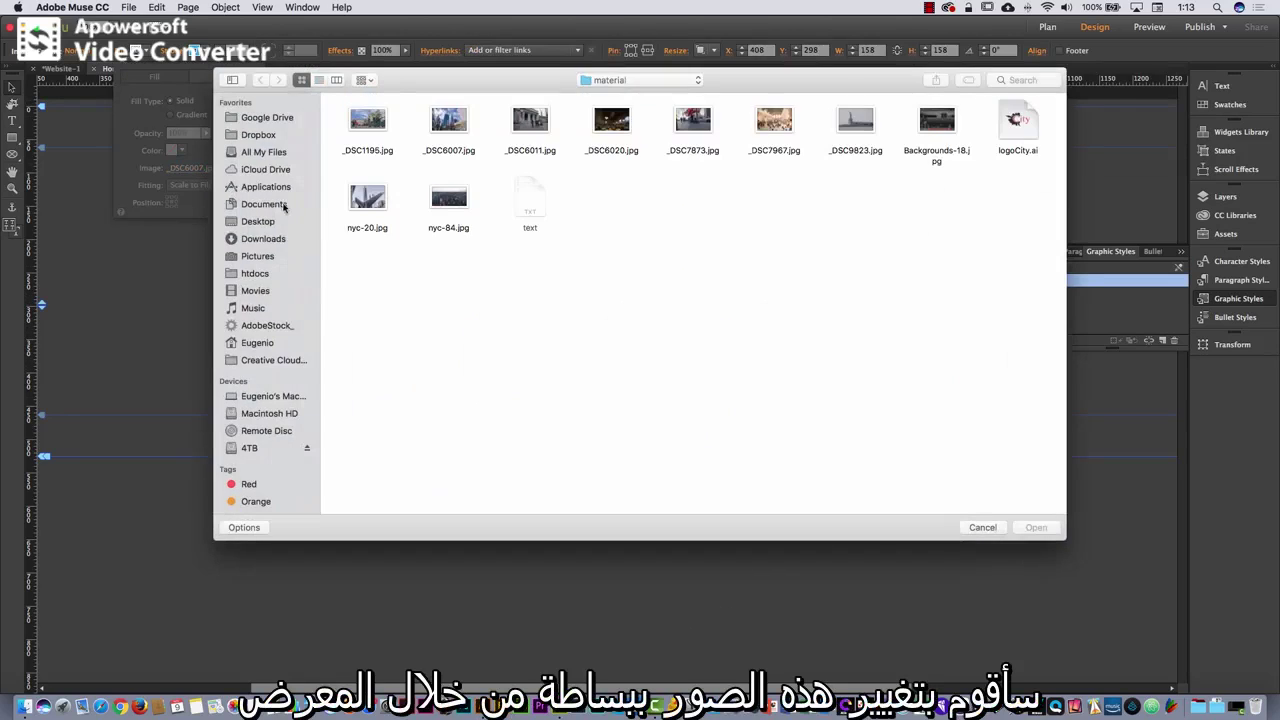
{"action": "left_click", "coordinate": [371, 202]}
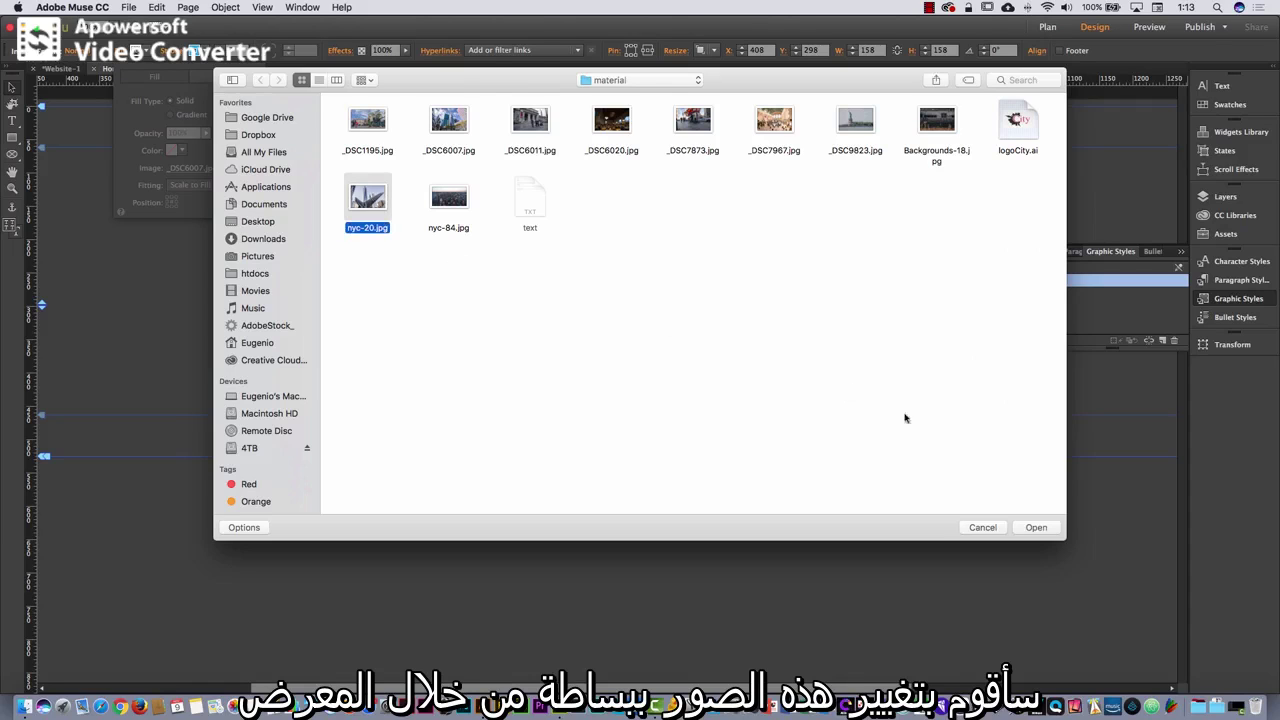
{"action": "left_click", "coordinate": [1036, 526]}
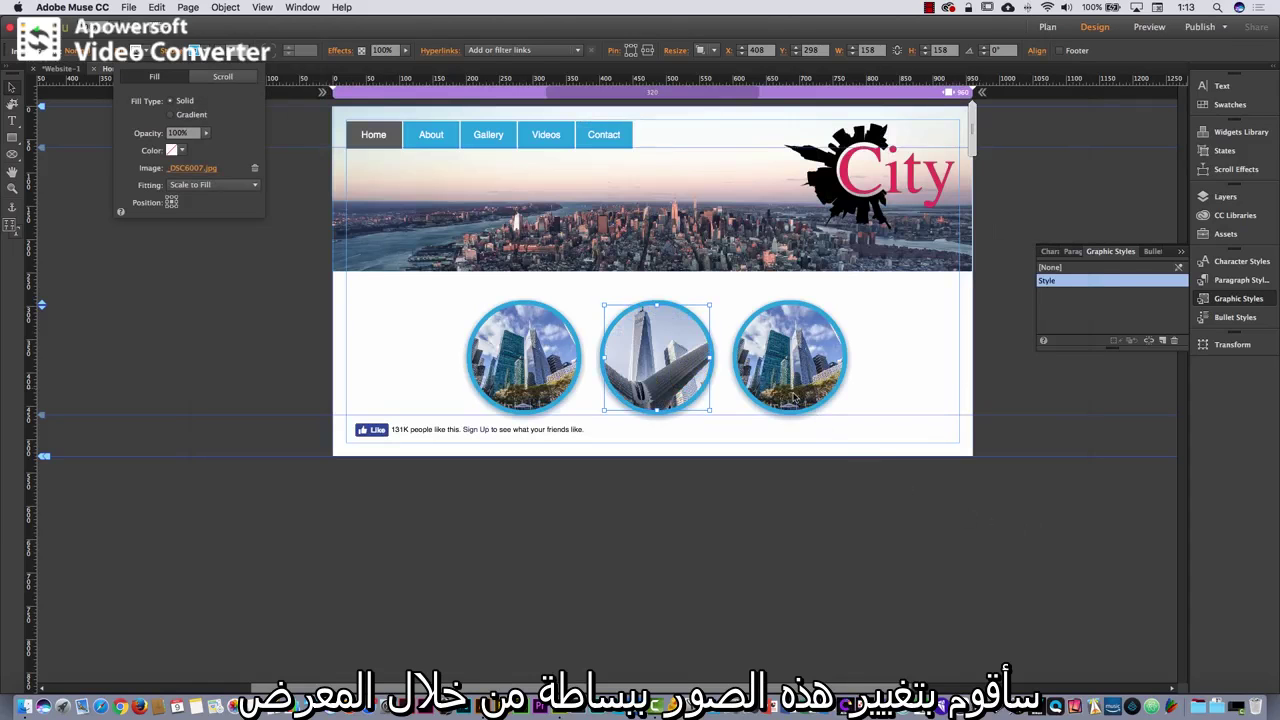
Replace the fill image of the rightmost circle with _DSC7967.jpg and deselect it
{"action": "left_click", "coordinate": [828, 368]}
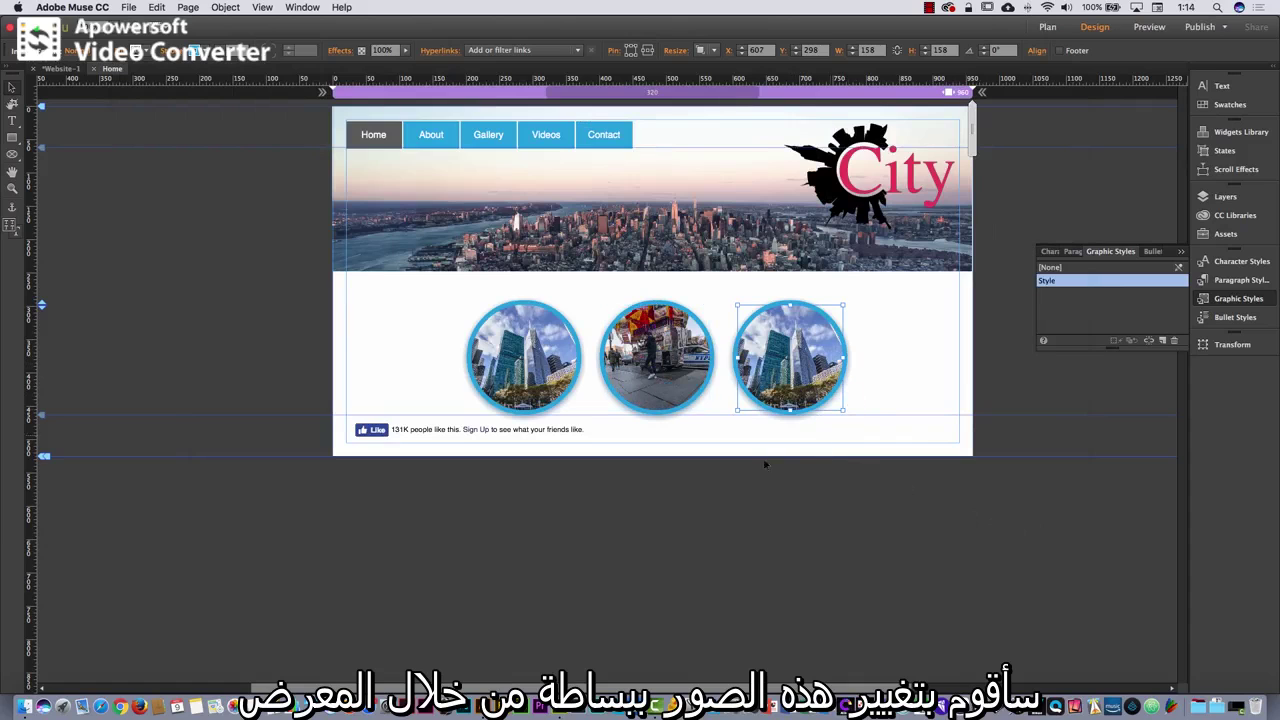
{"action": "left_click", "coordinate": [118, 52]}
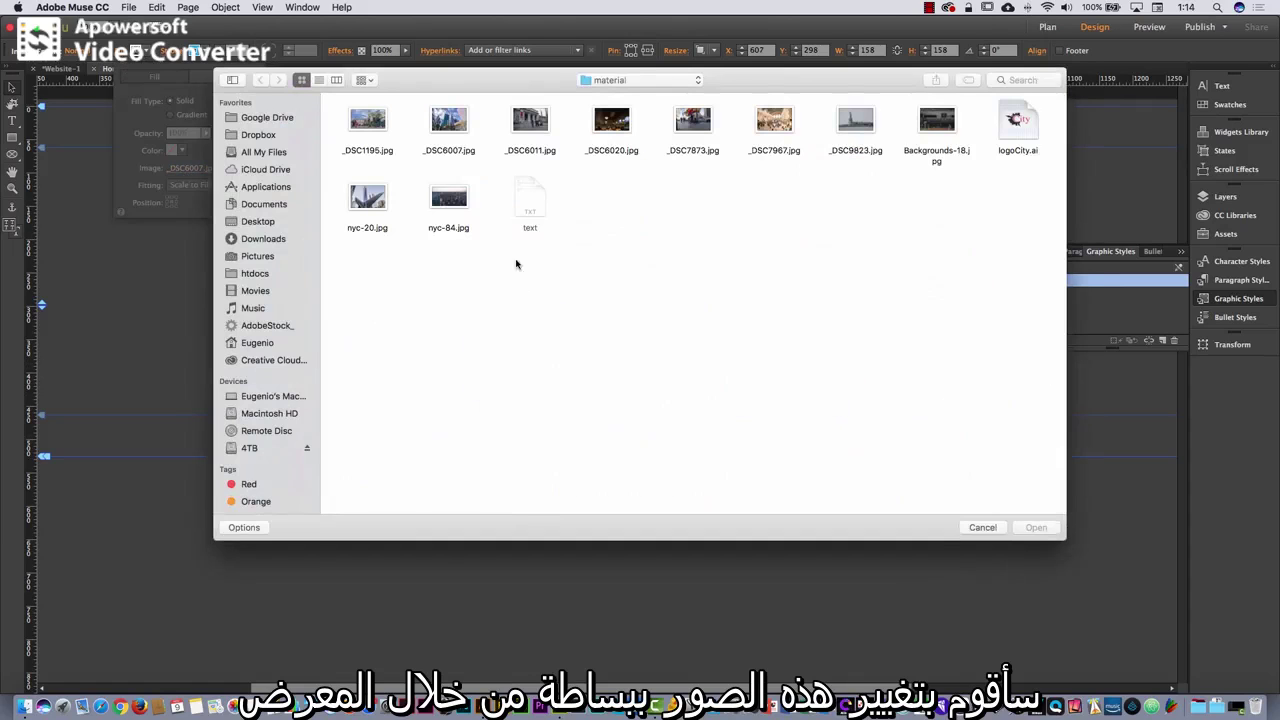
{"action": "left_click", "coordinate": [775, 125]}
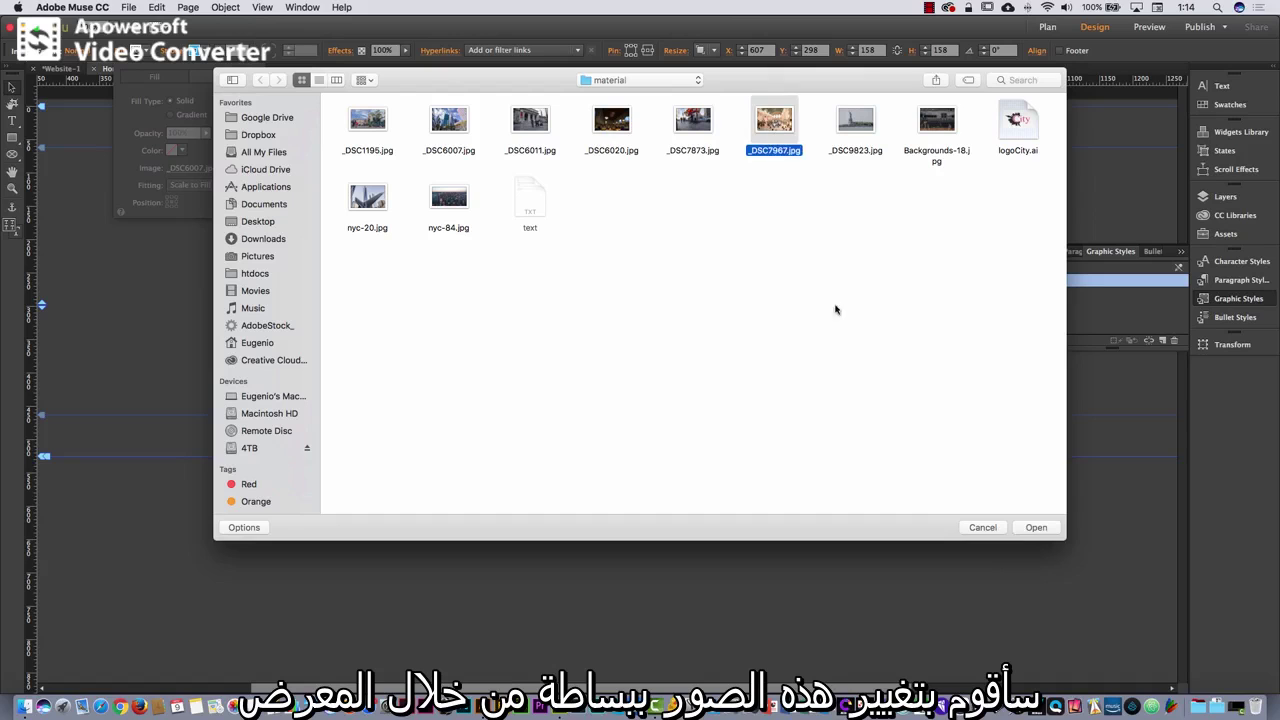
{"action": "left_click", "coordinate": [1038, 529]}
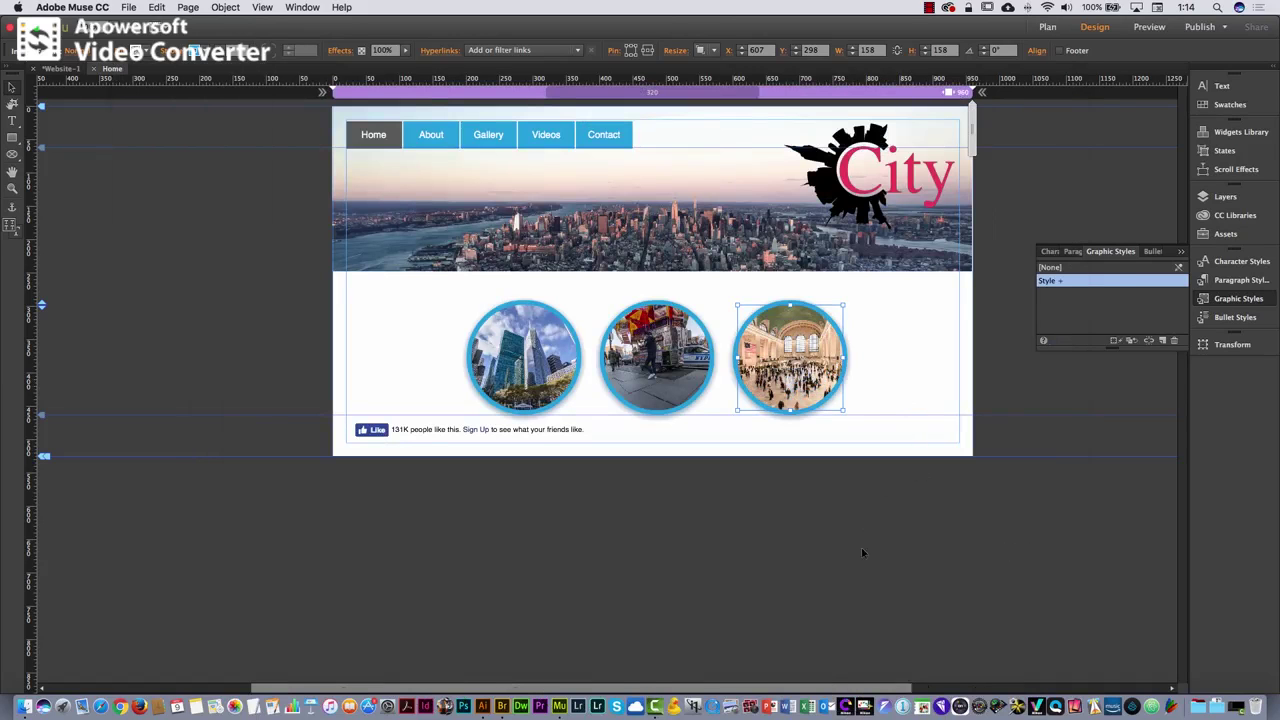
{"action": "left_click", "coordinate": [893, 340]}
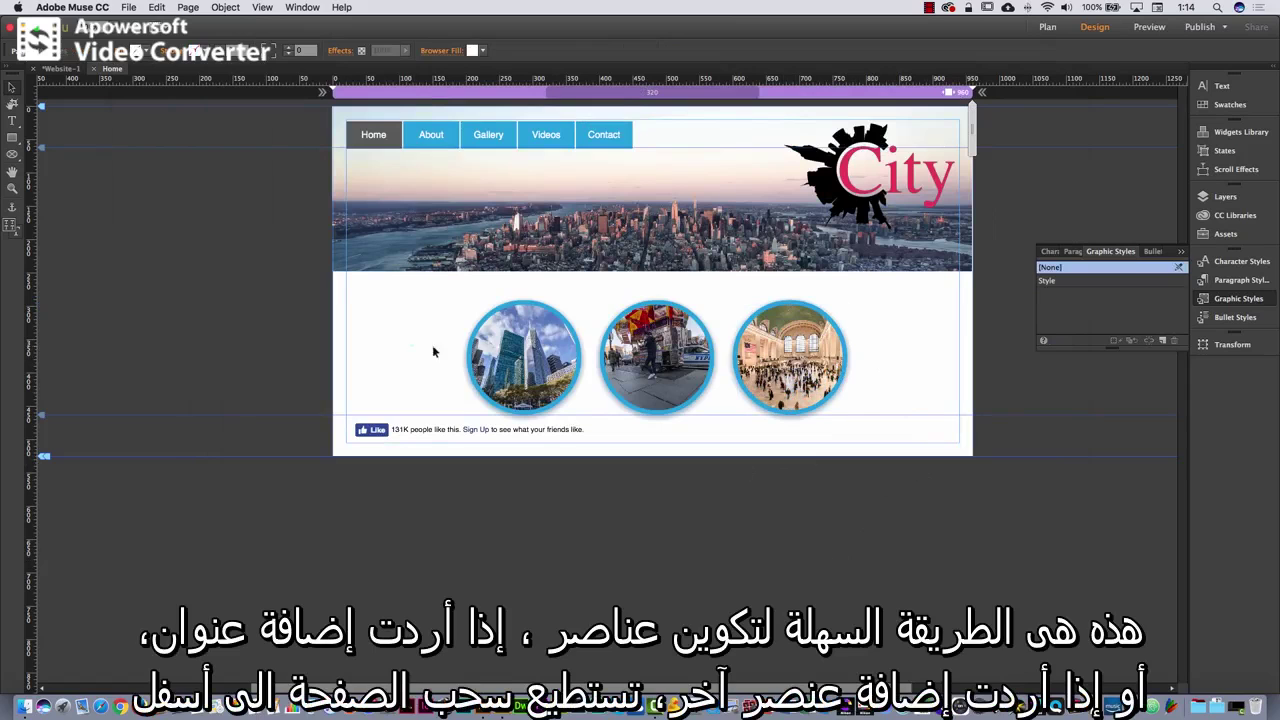
Shift the row of three circular images together slightly up and to the left
{"action": "left_click_drag", "start_coordinate": [433, 351], "coordinate": [812, 364]}
{"action": "left_click", "coordinate": [726, 513]}
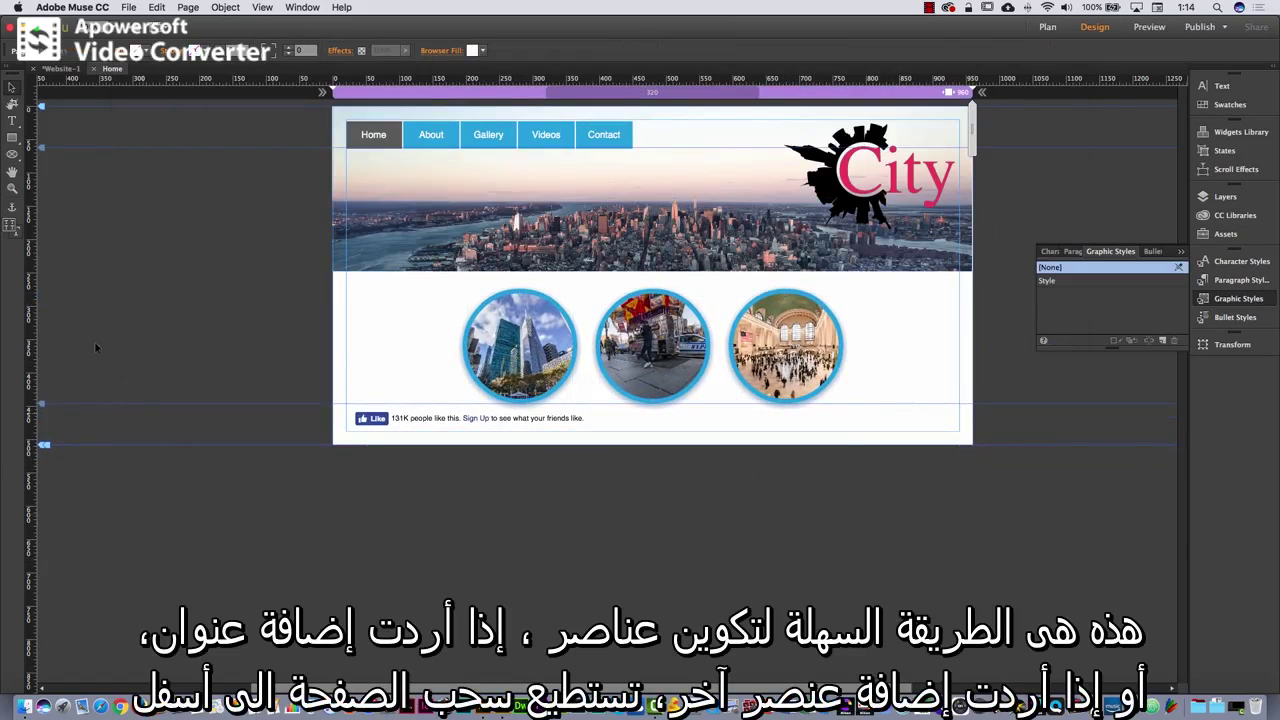
Draw a text frame about 307 px wide and 78 px high and place it below the circles at about X 337, Y 474
{"action": "left_click", "coordinate": [13, 121]}
{"action": "mouse_move", "coordinate": [365, 355]}
{"action": "left_mouse_down"}
{"action": "mouse_move", "coordinate": [450, 416]}
{"action": "mouse_move", "coordinate": [560, 455]}
{"action": "mouse_move", "coordinate": [582, 425]}
{"action": "mouse_move", "coordinate": [572, 409]}
{"action": "left_mouse_up"}
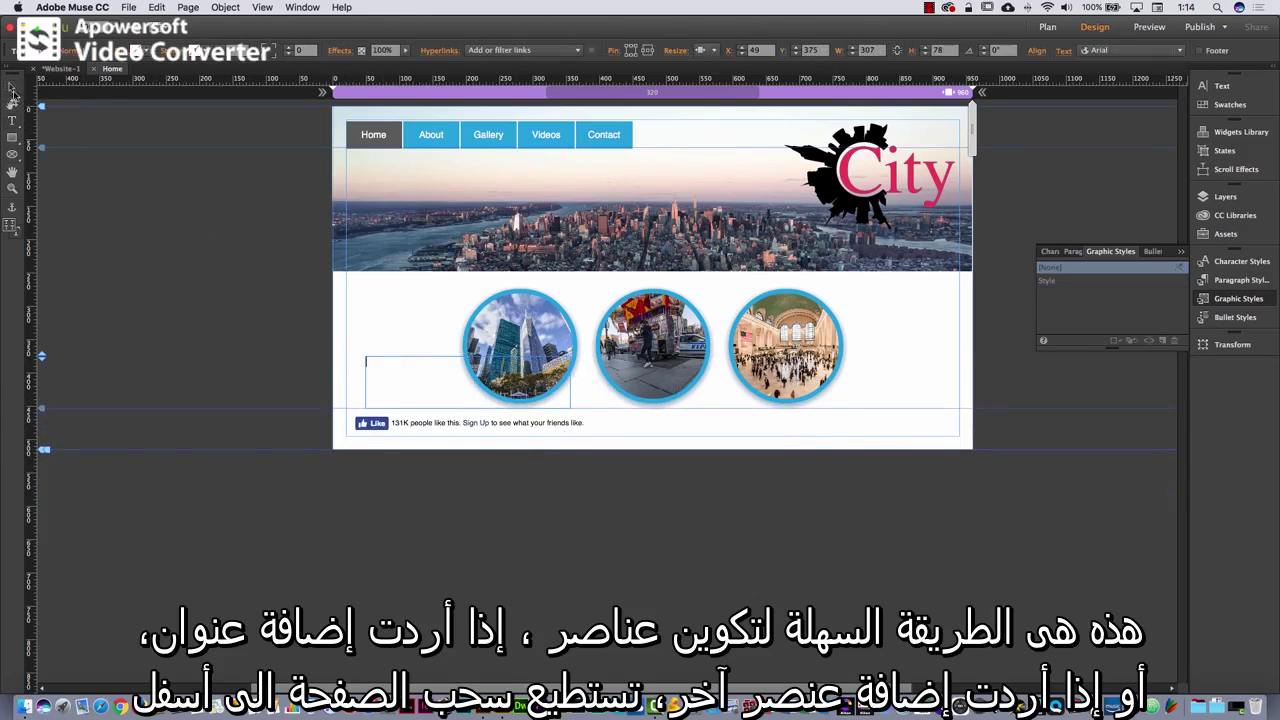
{"action": "left_click_drag", "start_coordinate": [430, 356], "coordinate": [615, 438]}
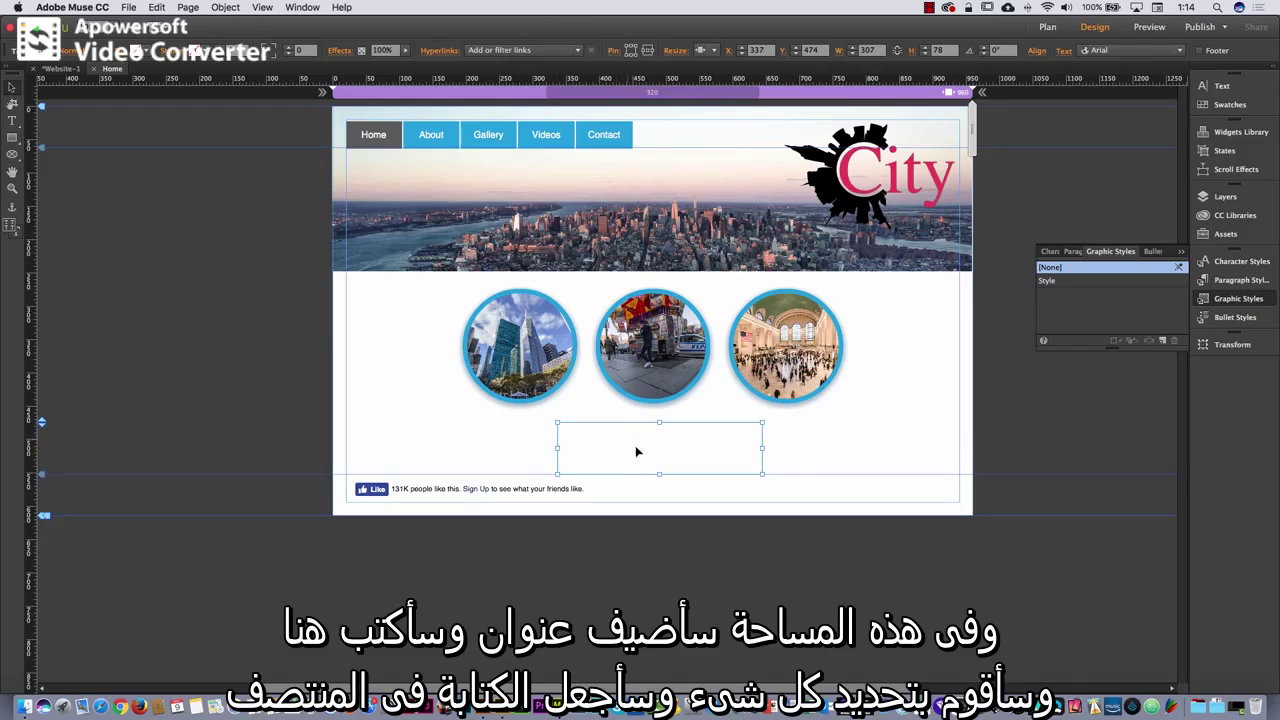
Enter the heading "Welcome to New York" in the text frame, centre it and set its font size to 60
{"action": "double_click", "coordinate": [663, 454]}
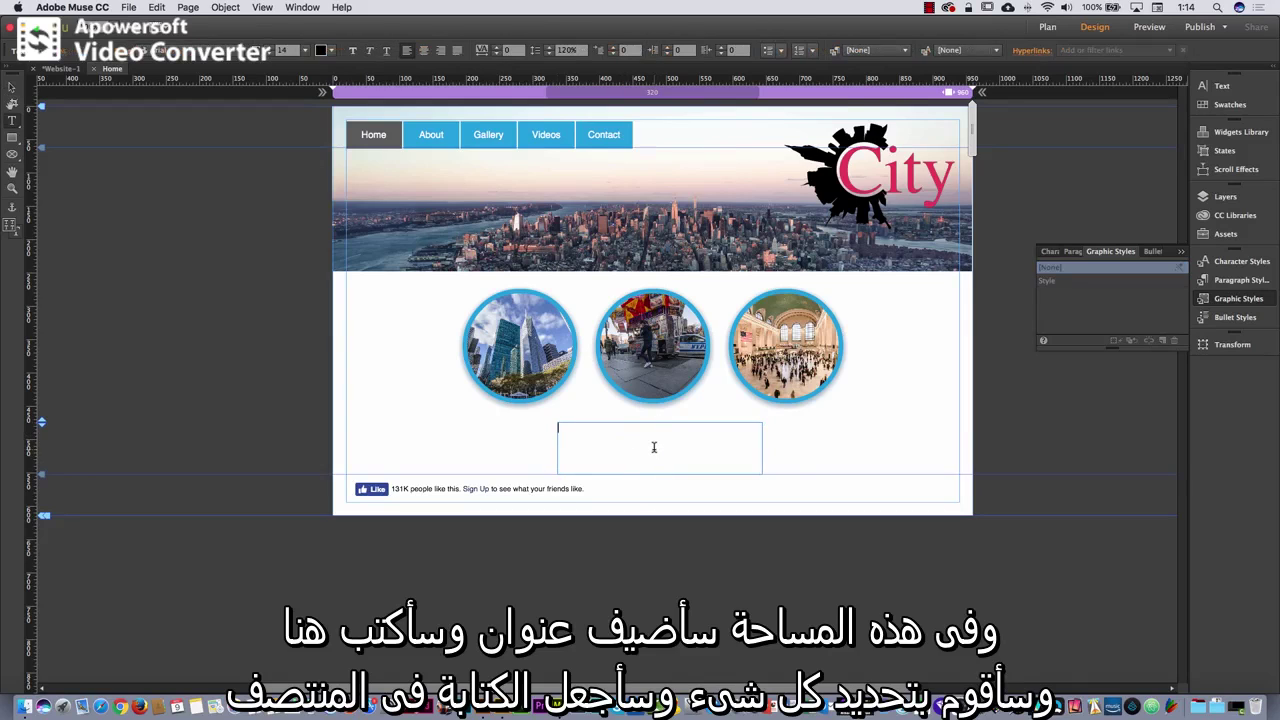
{"action": "type", "text": "Welcome to New York"}
{"action": "key", "text": "super+a"}
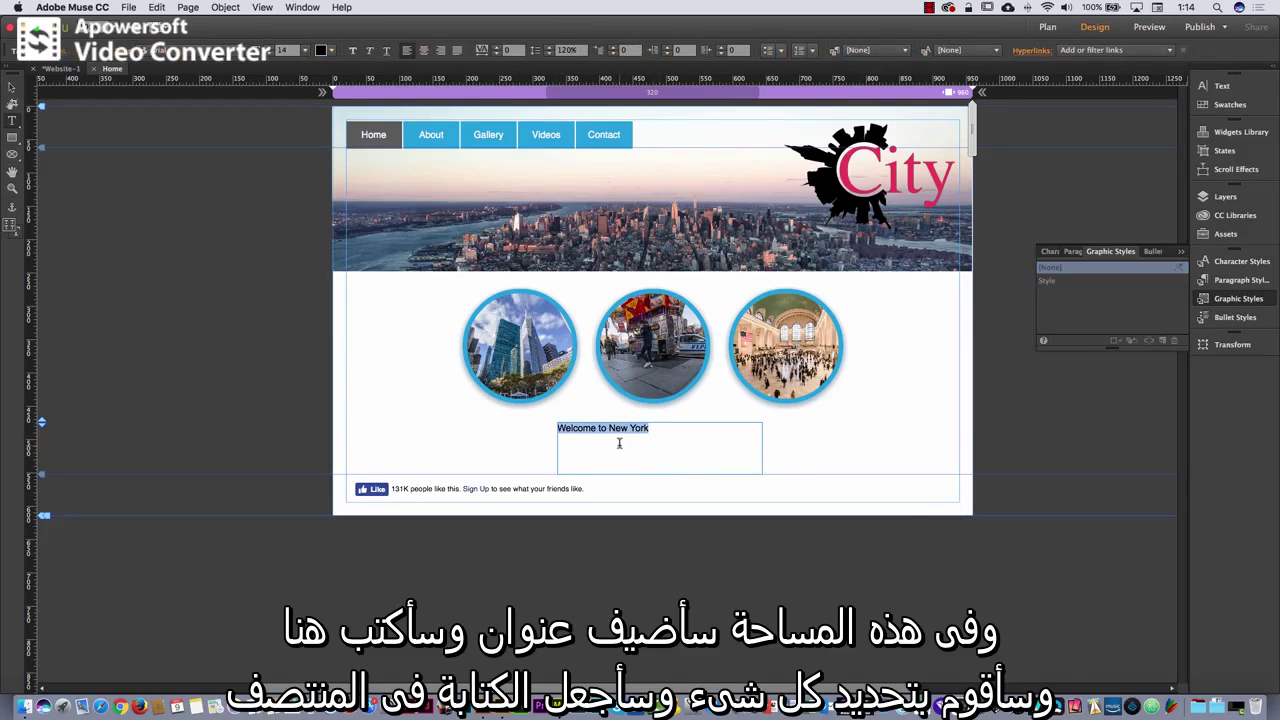
{"action": "left_click", "coordinate": [423, 50]}
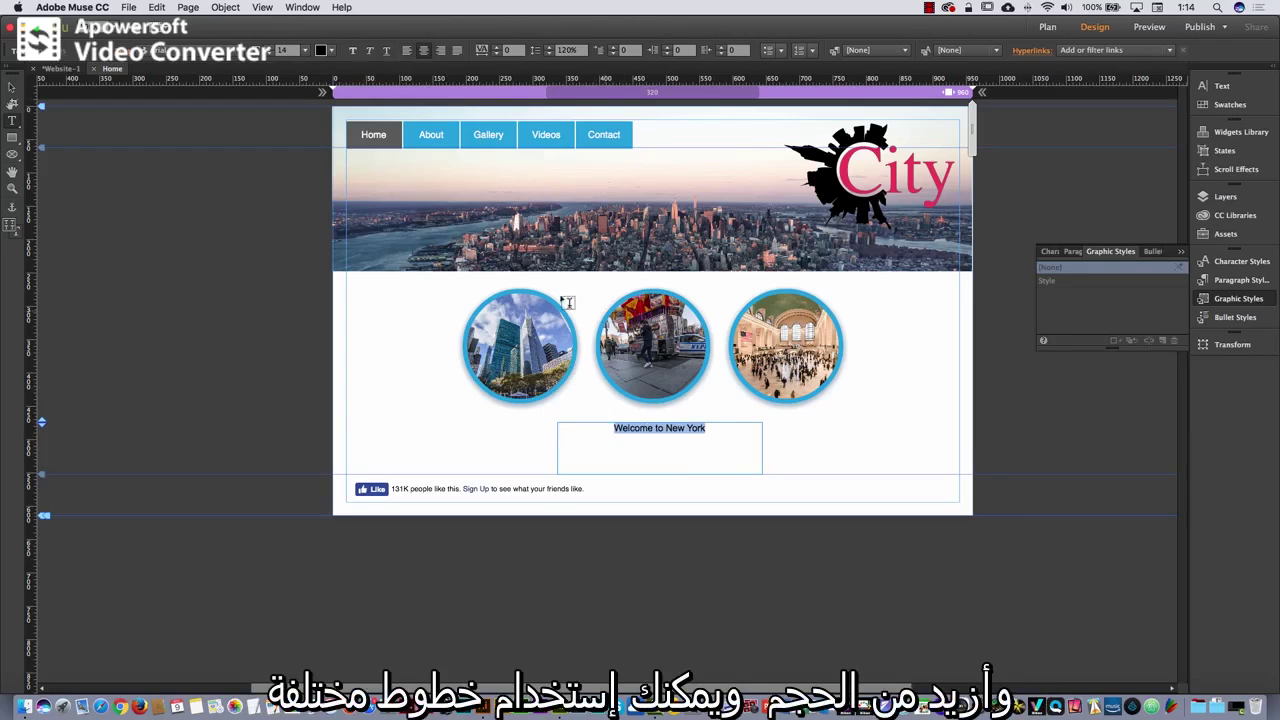
{"action": "left_click", "coordinate": [305, 50]}
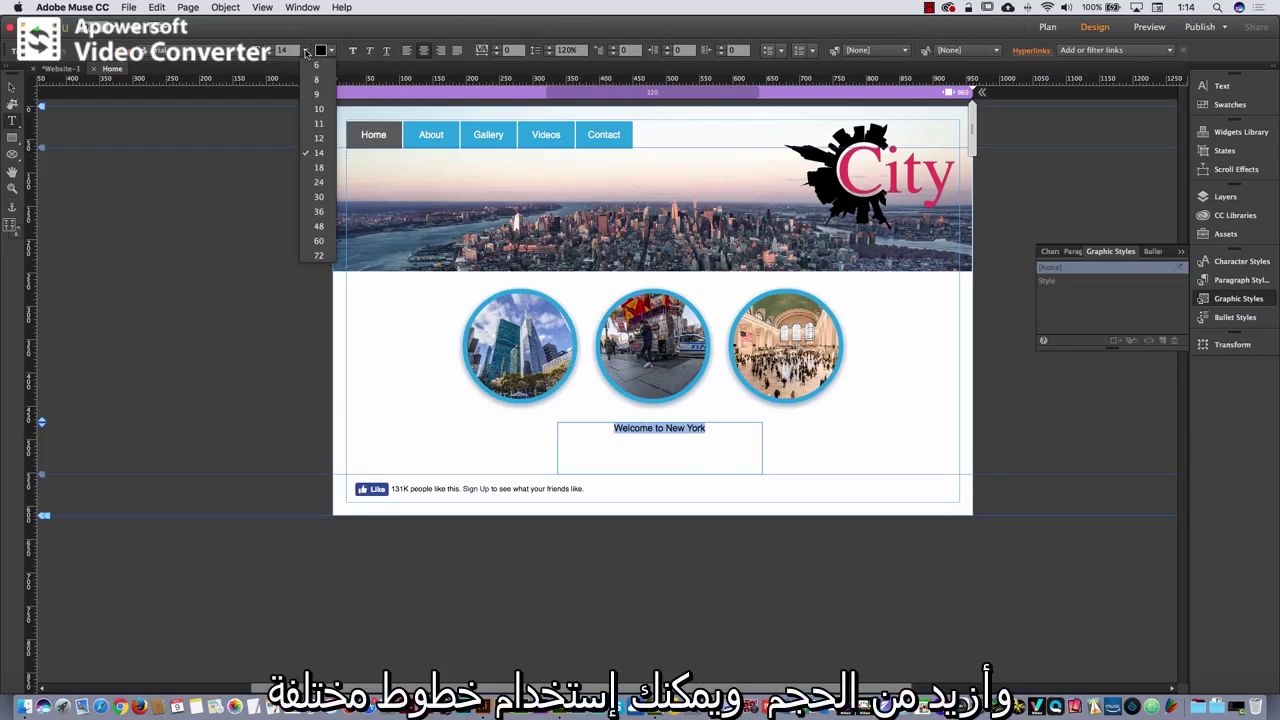
{"action": "left_click", "coordinate": [319, 241]}
Widen the heading's text frame to about 400 px and centre it beneath the circles at about X 288, Y 473
{"action": "key", "text": "Escape"}
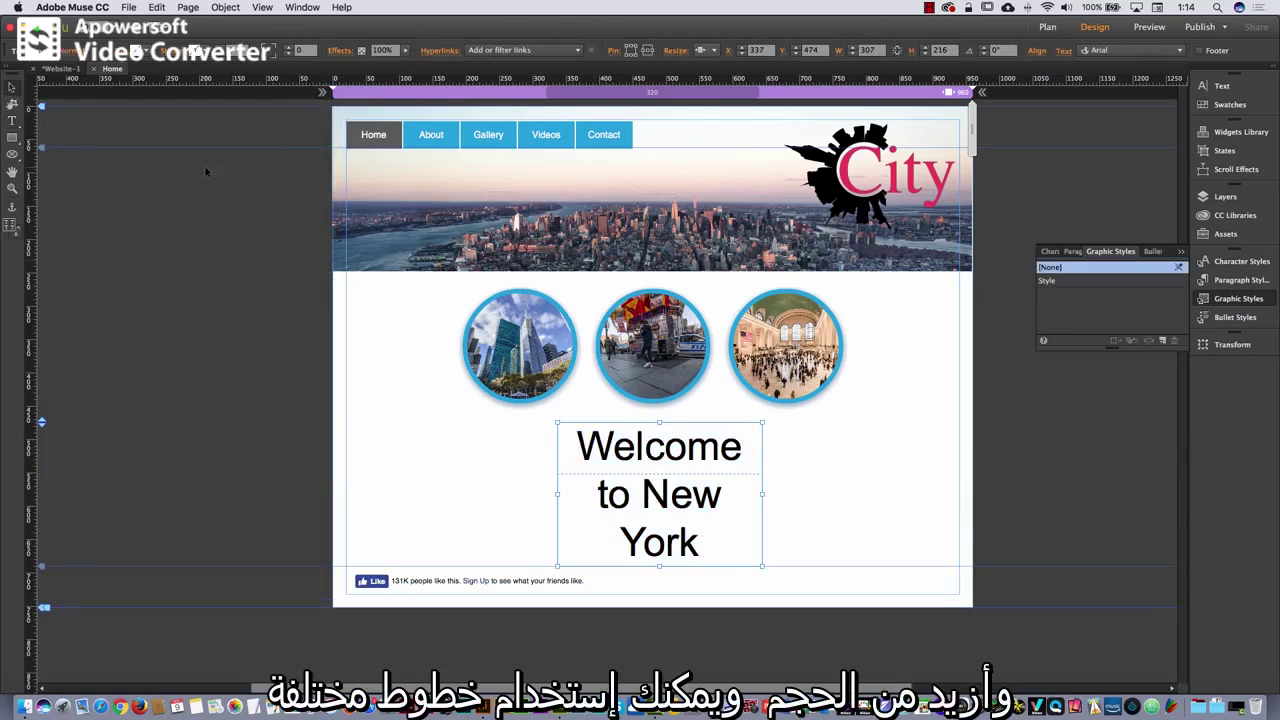
{"action": "left_click_drag", "start_coordinate": [763, 494], "coordinate": [824, 494]}
{"action": "left_click_drag", "start_coordinate": [728, 455], "coordinate": [697, 458]}
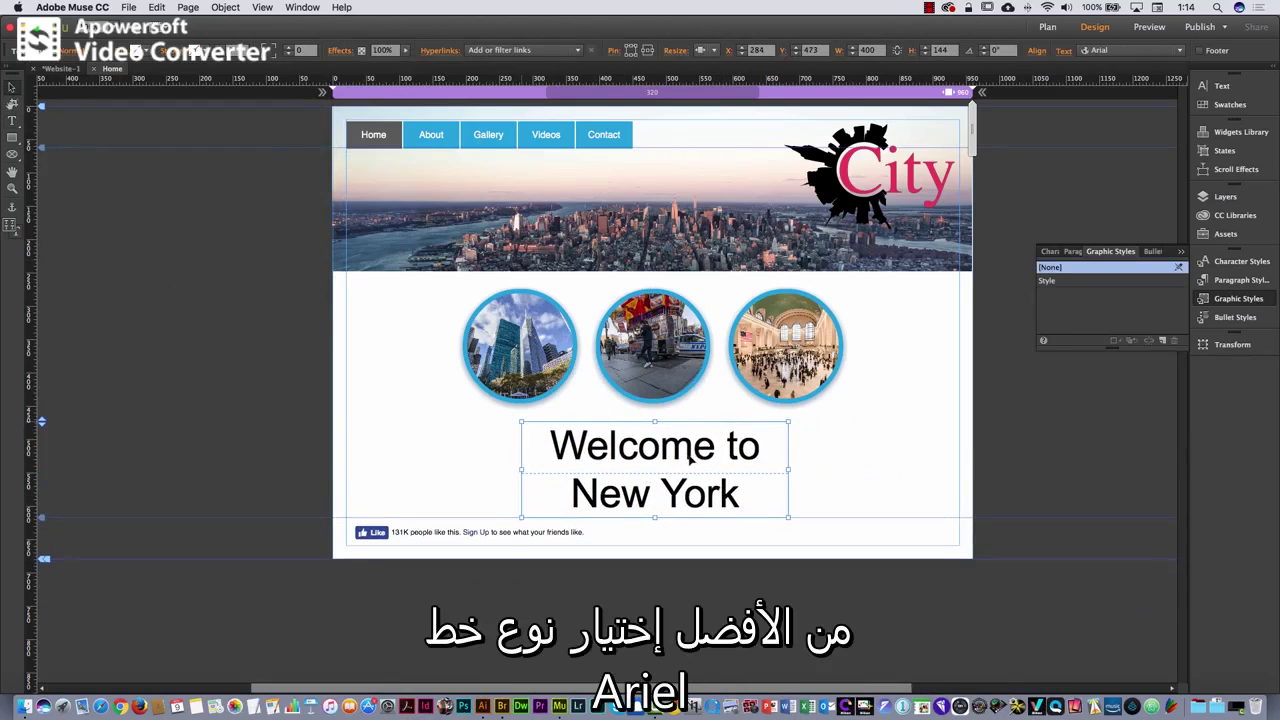
Apply the system font Autumn in November to the whole heading
{"action": "double_click", "coordinate": [697, 458]}
{"action": "key", "text": "super+a"}
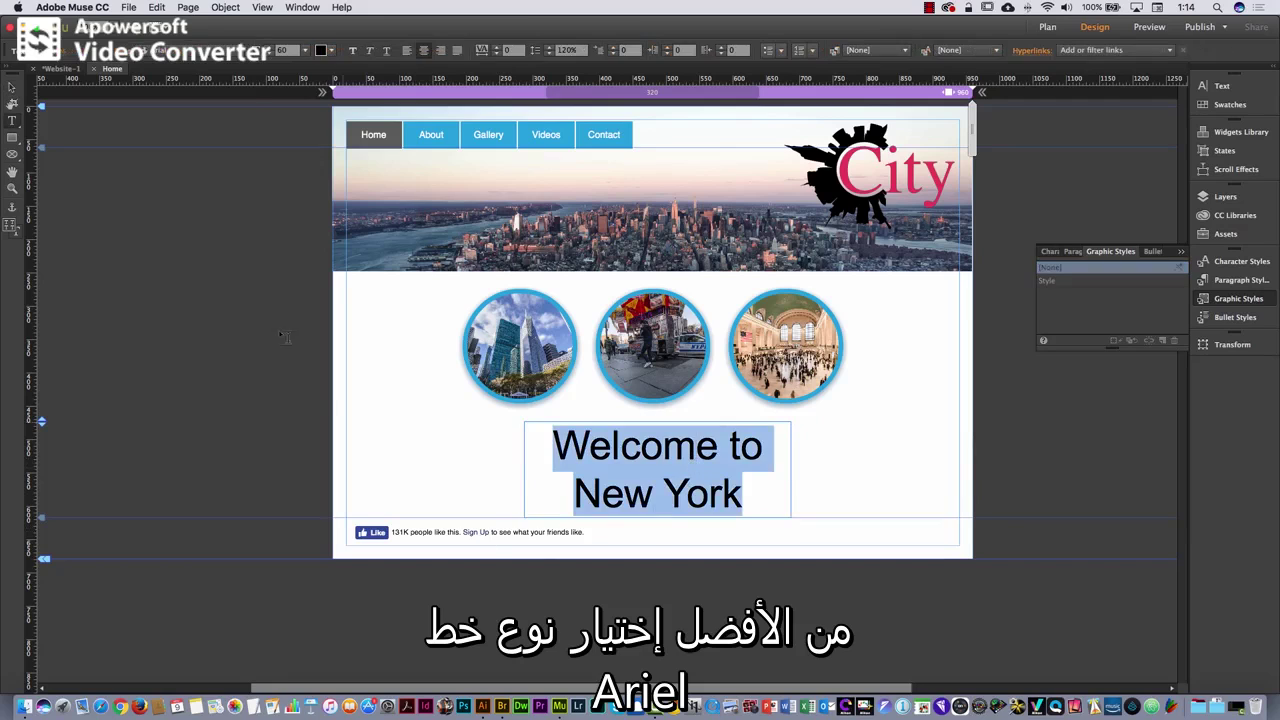
{"action": "left_click", "coordinate": [165, 52]}
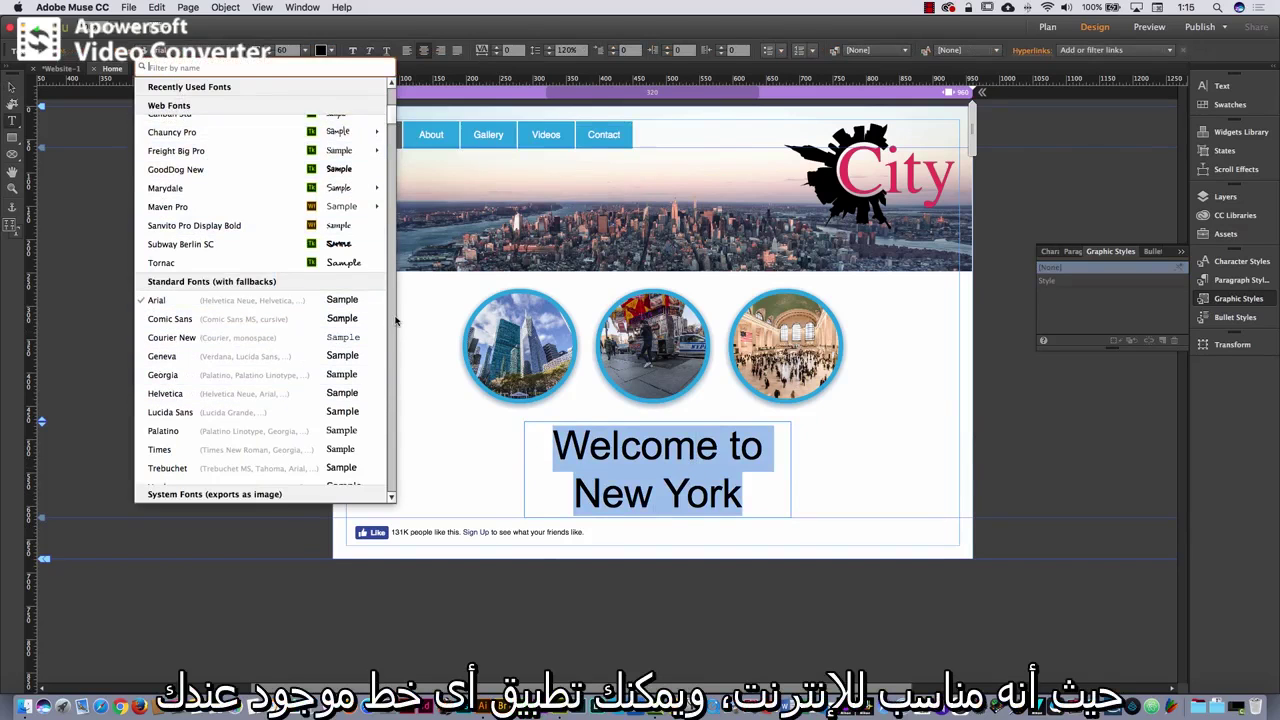
{"action": "scroll", "coordinate": [396, 320], "scroll_direction": "down", "scroll_amount": 10}
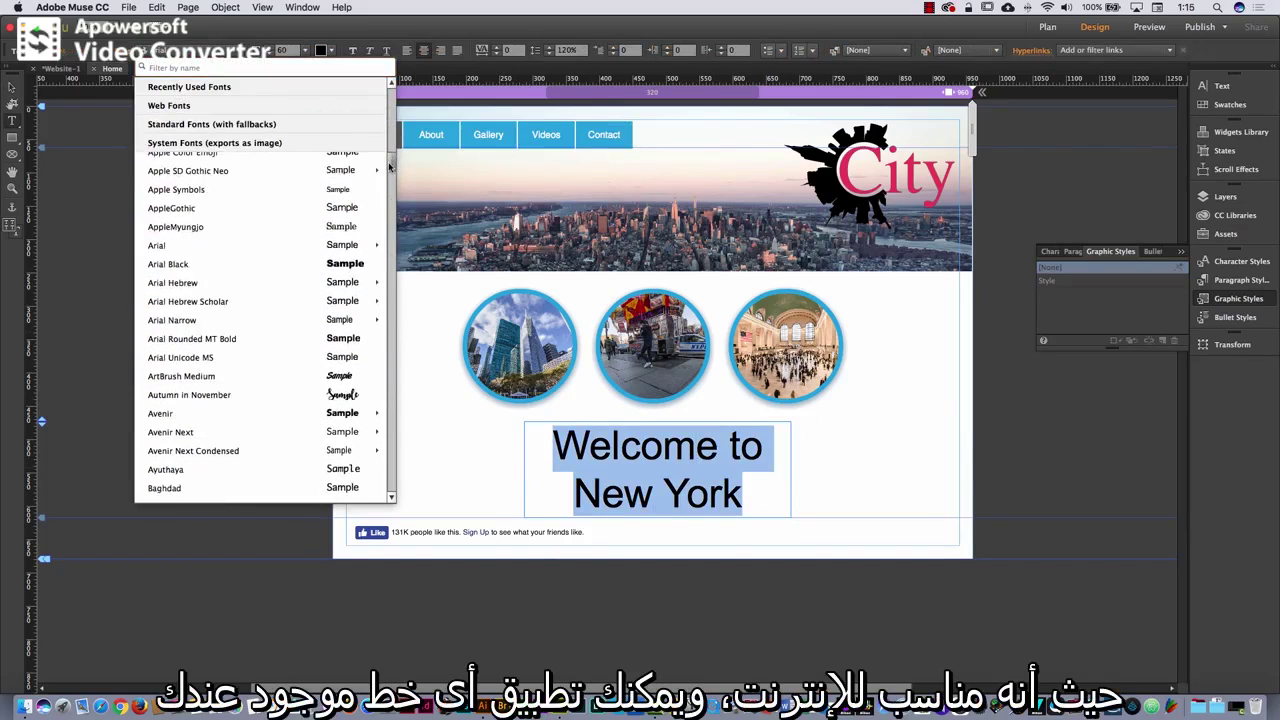
{"action": "left_click", "coordinate": [252, 395]}
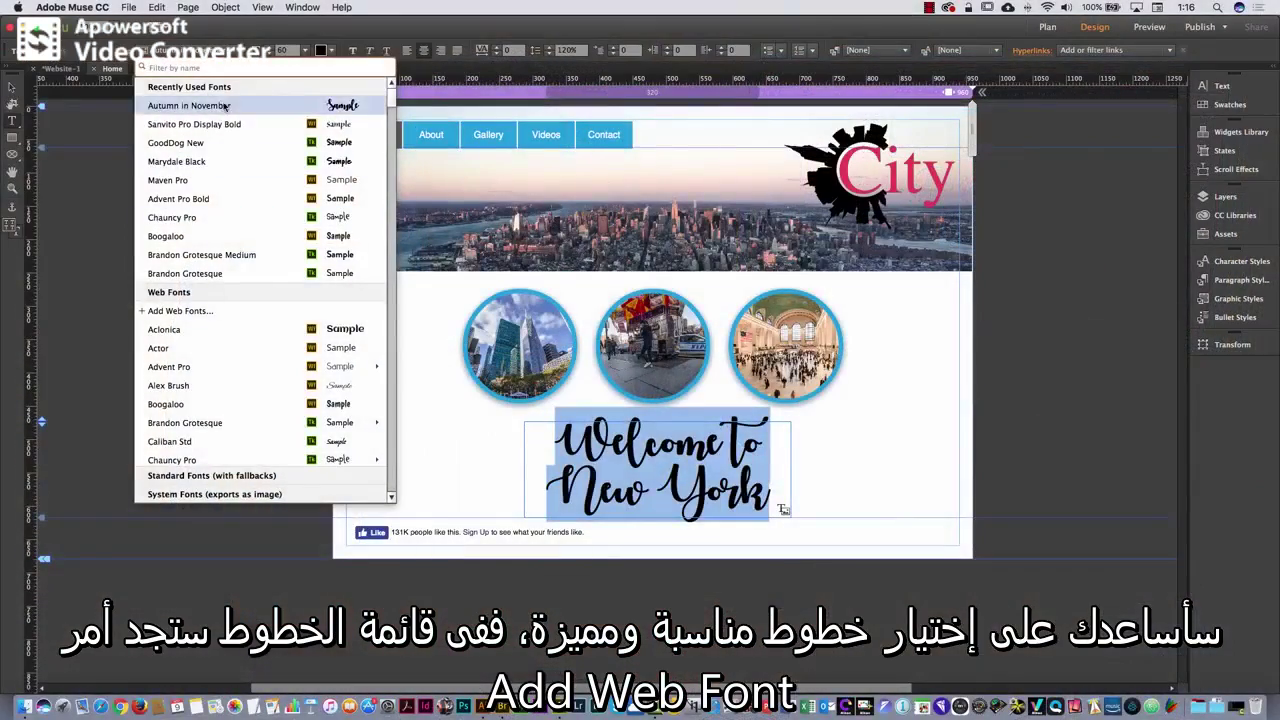
Add the Edge Web Fonts Arizonia and Bowlby One to the available web fonts, browsing the Typekit collection as well
{"action": "left_click", "coordinate": [198, 312]}
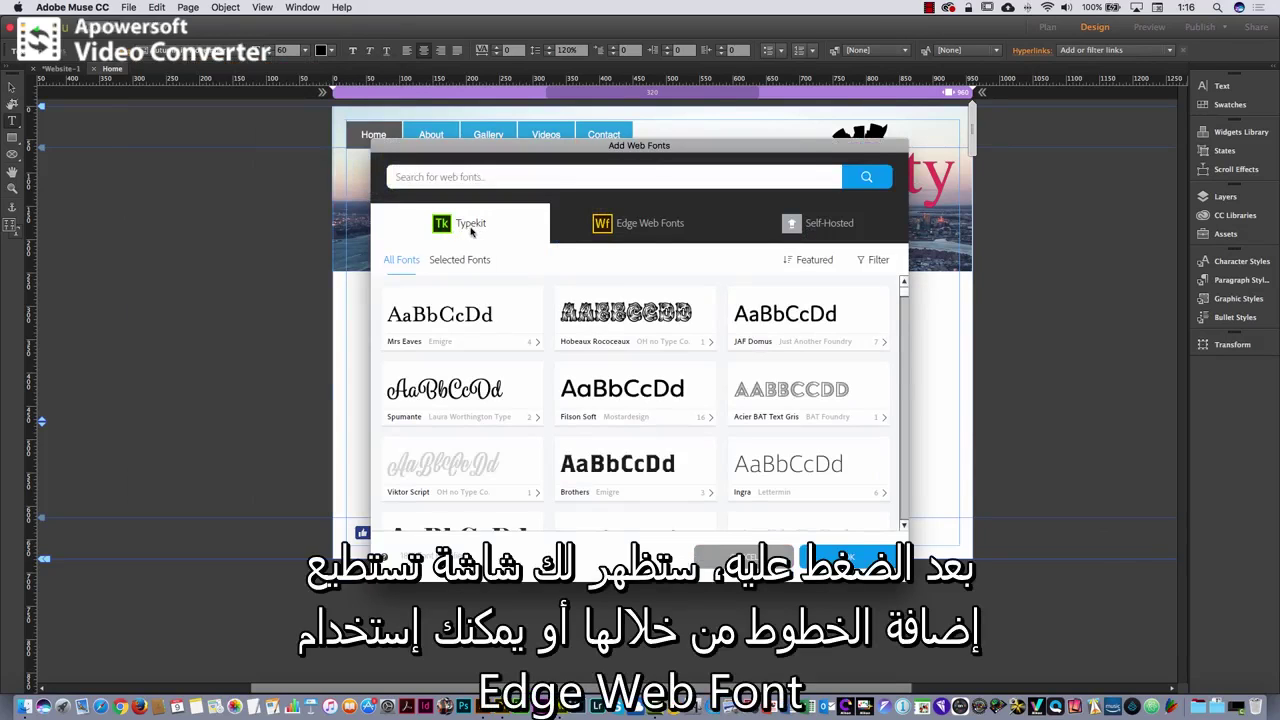
{"action": "left_click", "coordinate": [634, 235]}
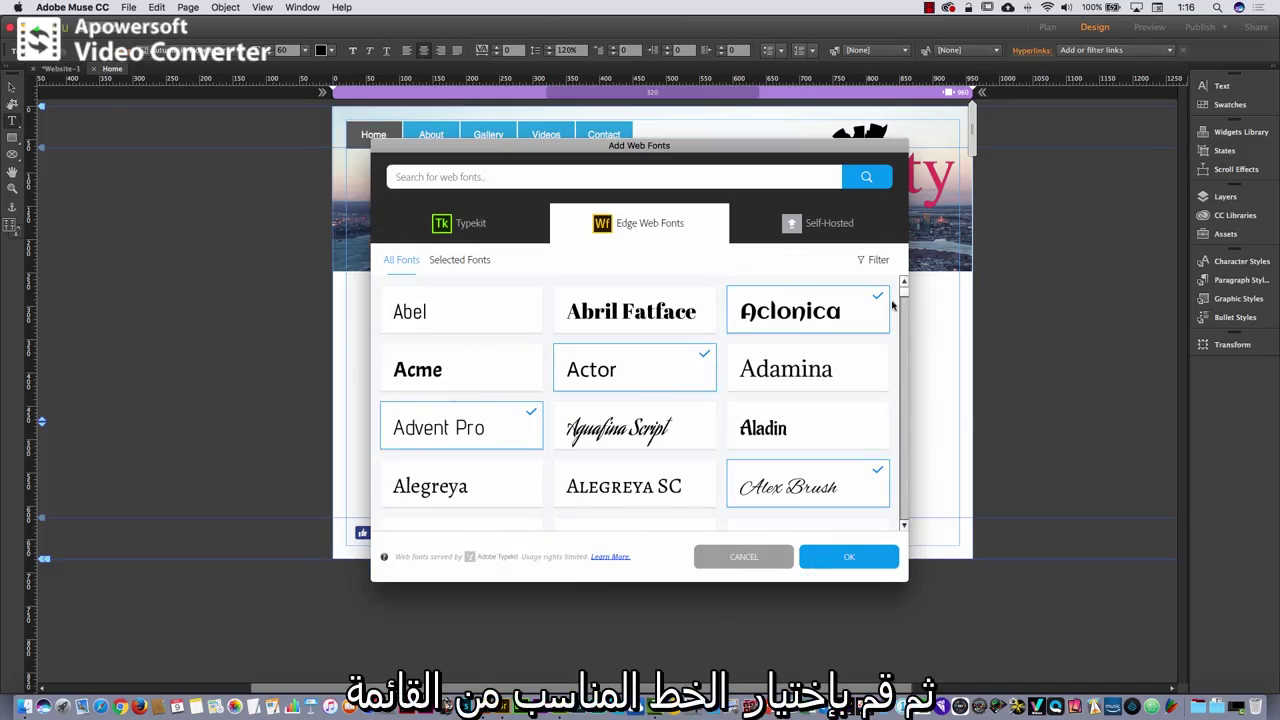
{"action": "scroll", "coordinate": [903, 302], "scroll_direction": "down", "scroll_amount": 3}
{"action": "scroll", "coordinate": [903, 302], "scroll_direction": "down", "scroll_amount": 10}
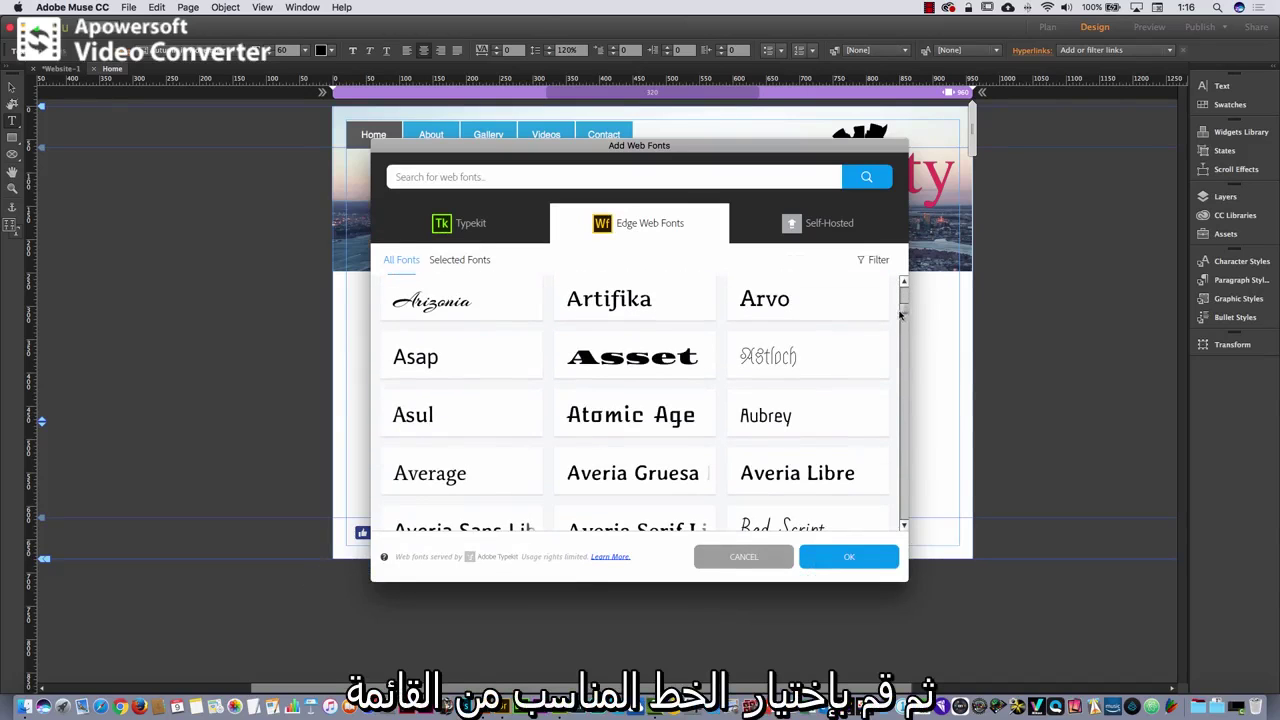
{"action": "left_click", "coordinate": [434, 306]}
{"action": "scroll", "coordinate": [900, 318], "scroll_direction": "down", "scroll_amount": 10}
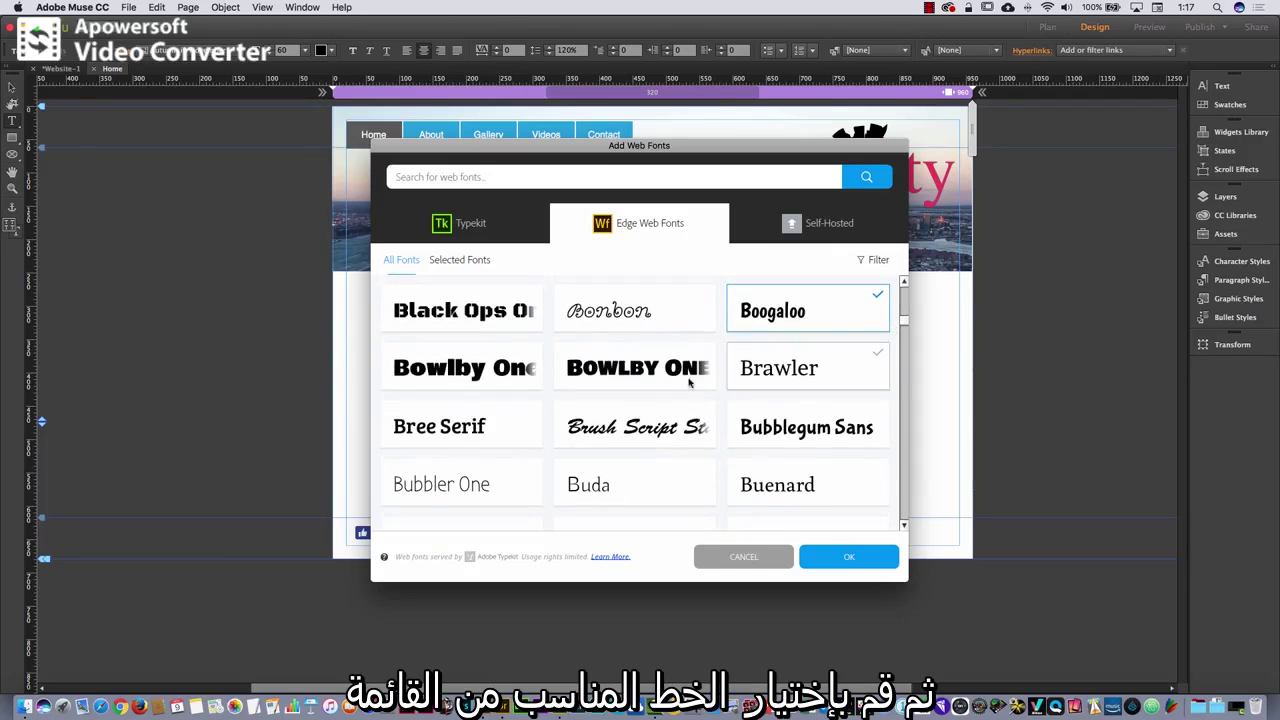
{"action": "left_click", "coordinate": [450, 370]}
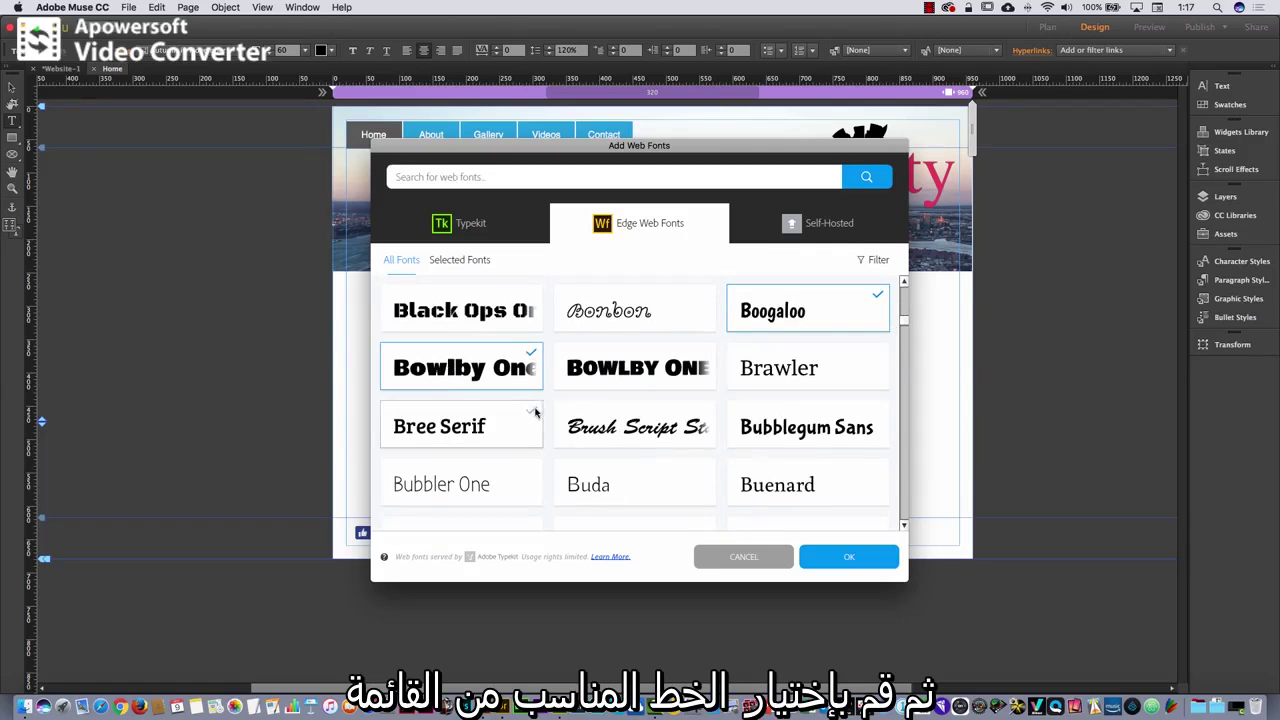
{"action": "left_click", "coordinate": [472, 228]}
{"action": "scroll", "coordinate": [679, 396], "scroll_direction": "down", "scroll_amount": 10}
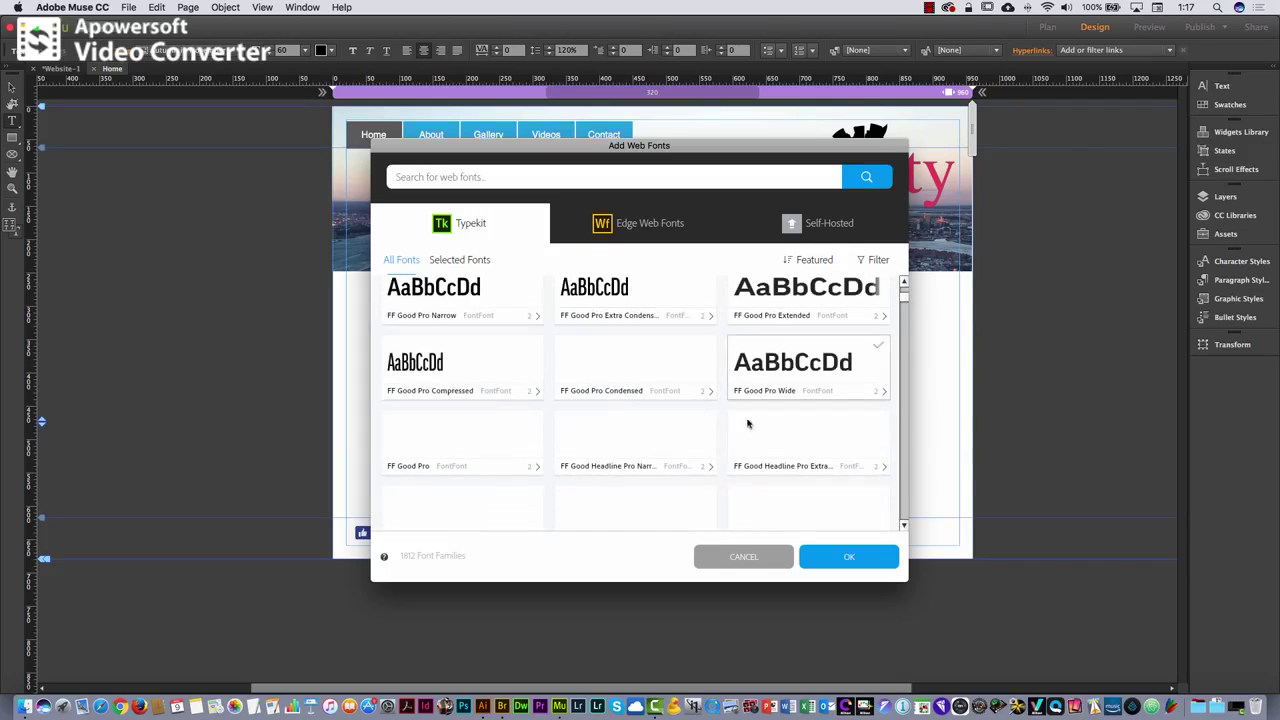
{"action": "left_click", "coordinate": [849, 556]}
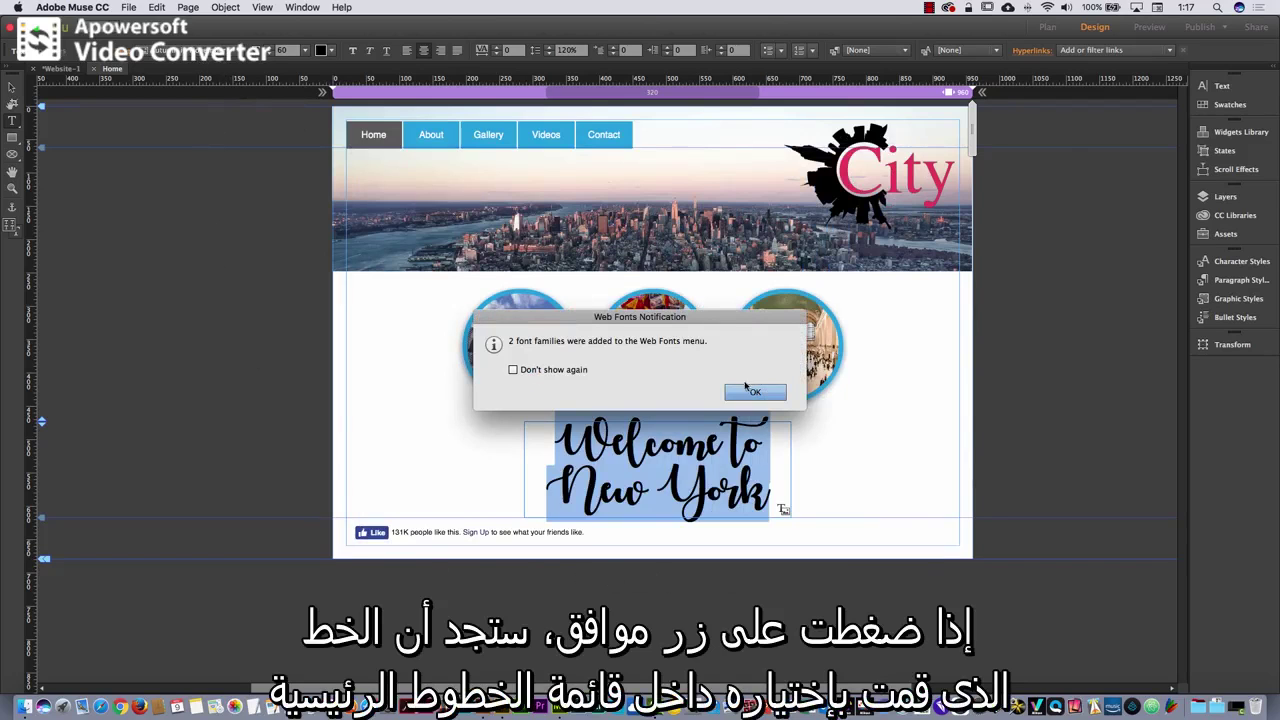
{"action": "left_click", "coordinate": [752, 391]}
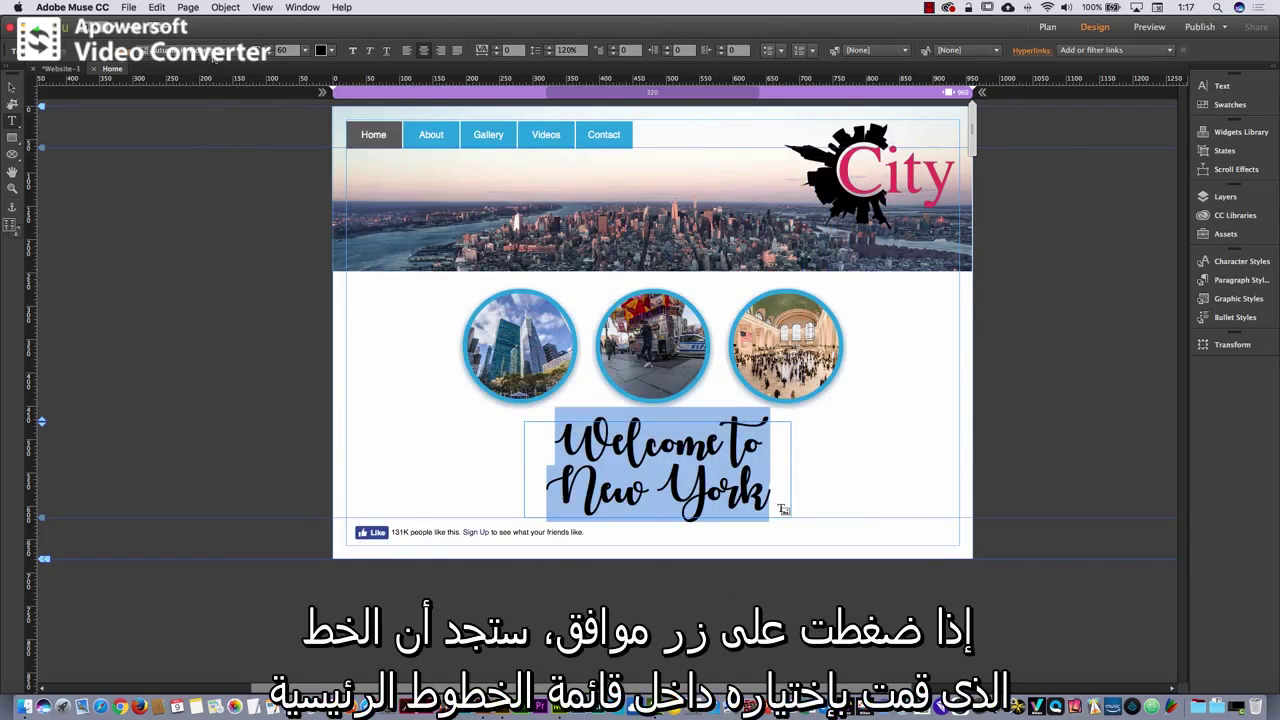
Apply the Arizonia web font to the heading
{"action": "left_click", "coordinate": [213, 59]}
{"action": "scroll", "coordinate": [222, 350], "scroll_direction": "up", "scroll_amount": 10}
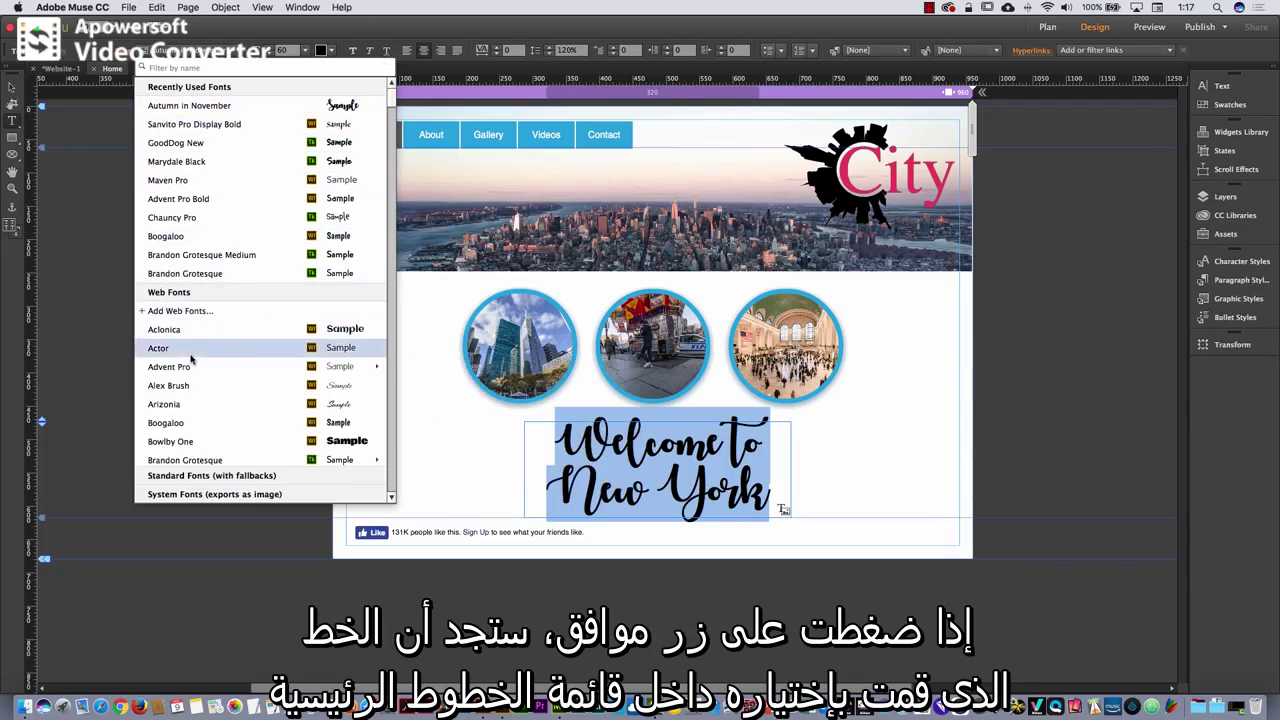
{"action": "left_click", "coordinate": [202, 408]}
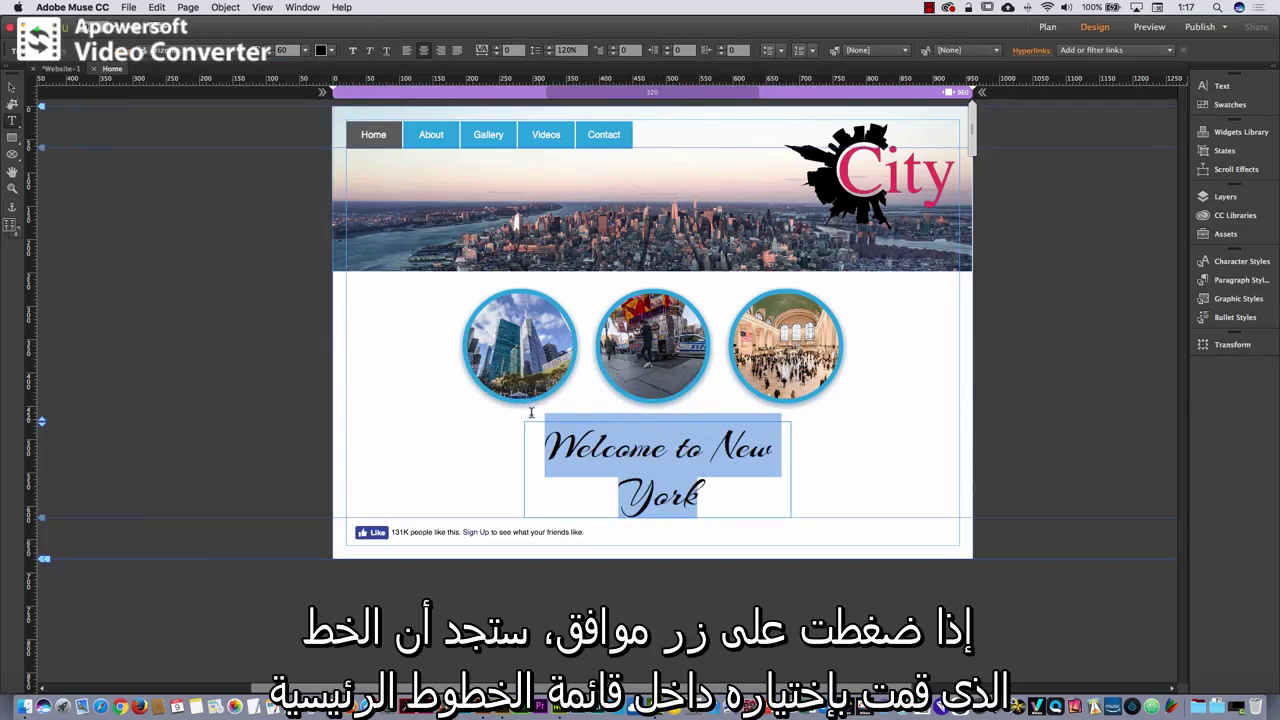
Widen the heading's frame to about 487 px so the text fits one line, and move it to about X 248, Y 473
{"action": "left_click", "coordinate": [12, 87]}
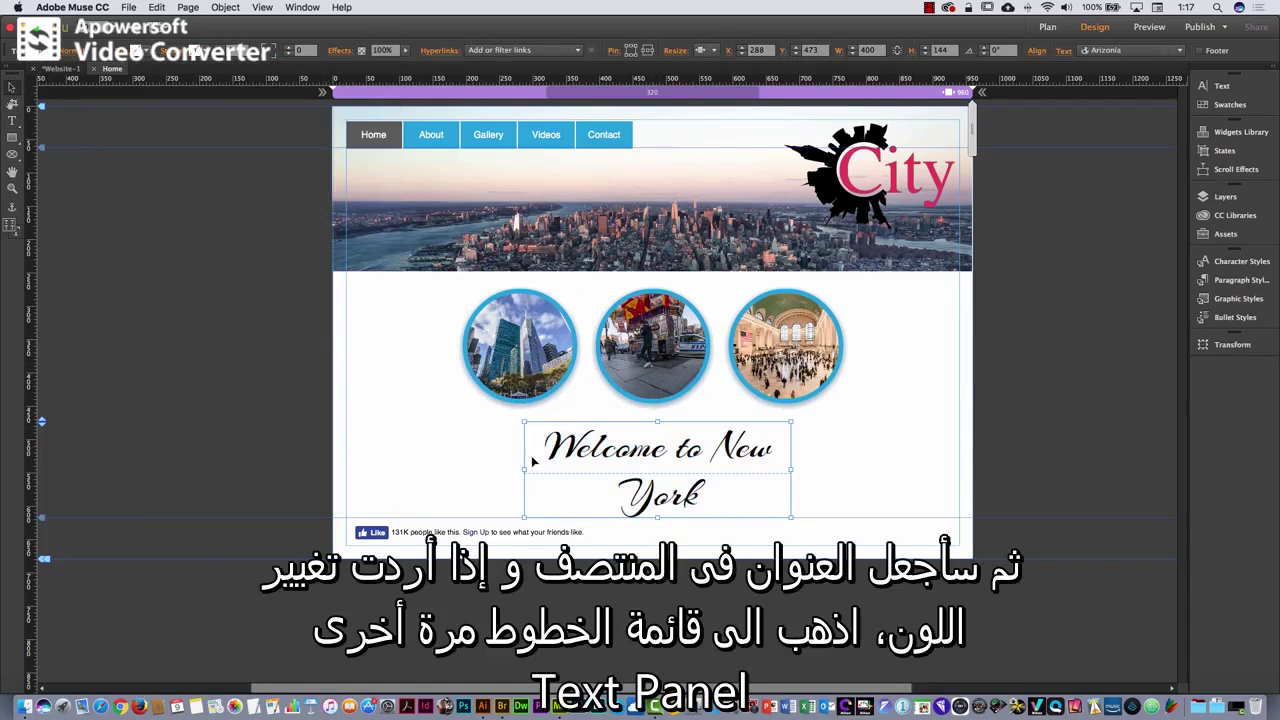
{"action": "left_click_drag", "start_coordinate": [526, 469], "coordinate": [471, 469]}
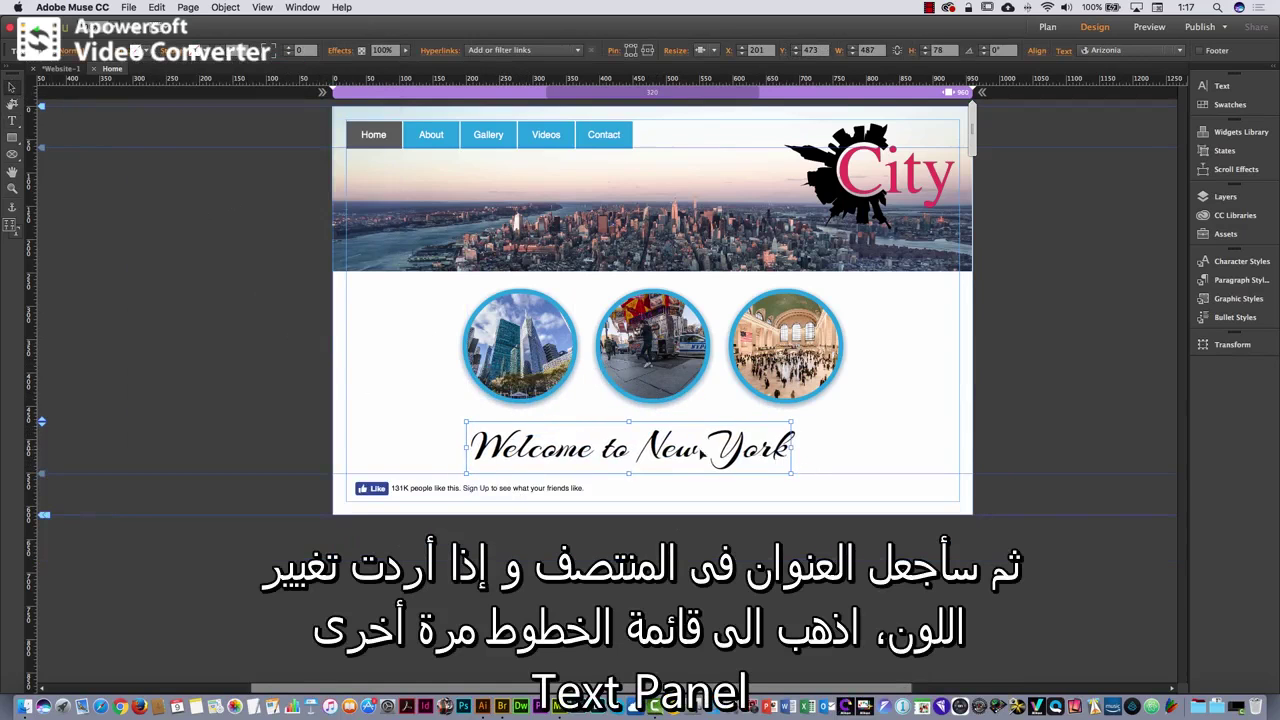
{"action": "left_click_drag", "start_coordinate": [720, 460], "coordinate": [748, 458]}
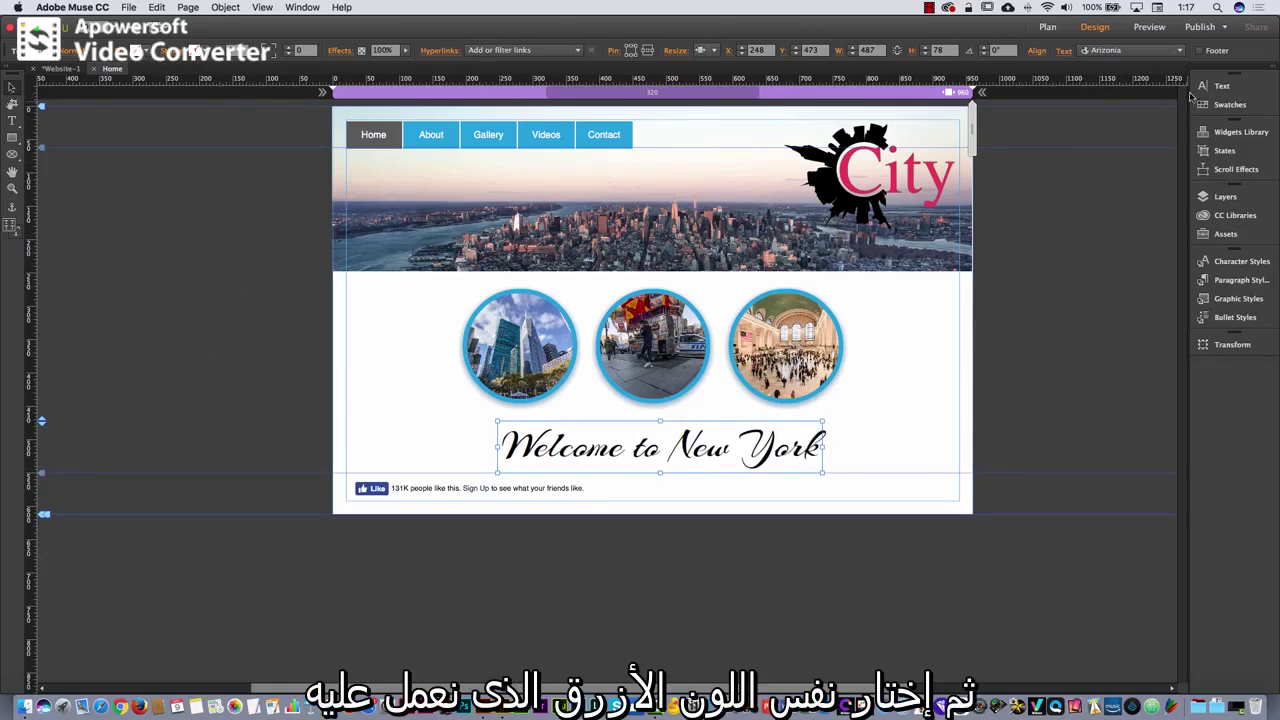
Colour the heading blue (#0074BD), shift it slightly down and to the left, and deselect it
{"action": "left_click", "coordinate": [1220, 86]}
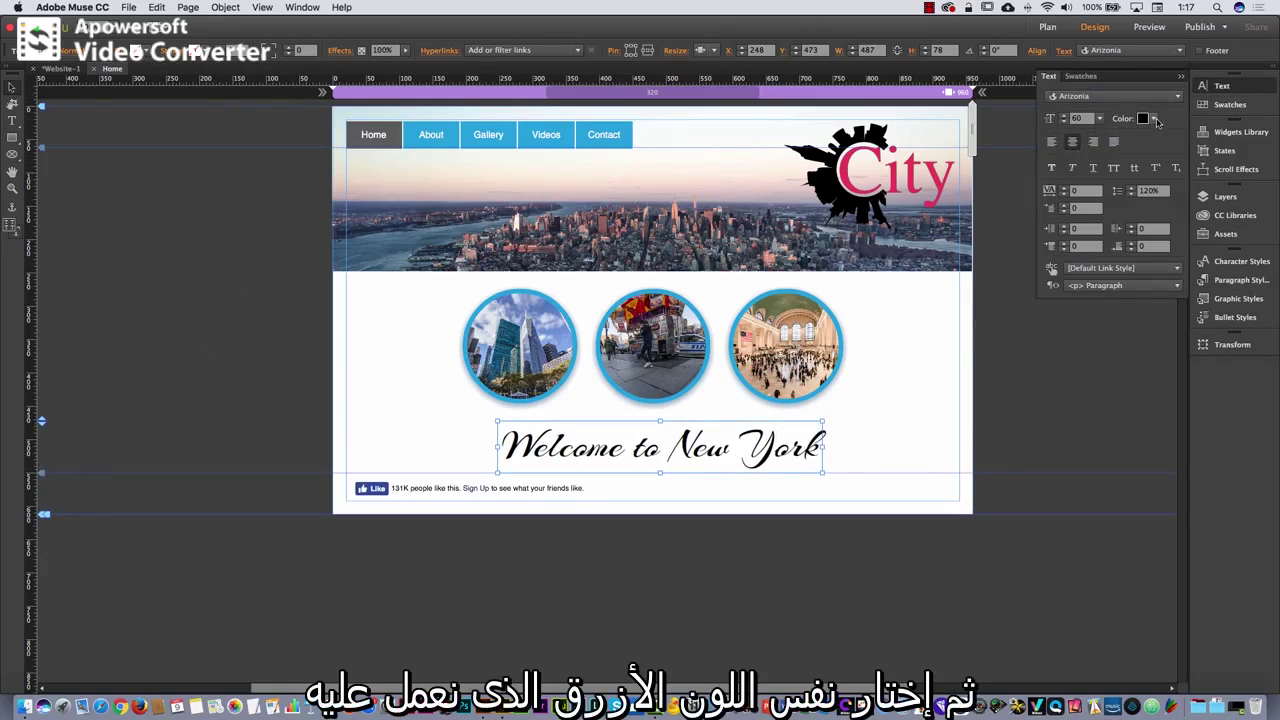
{"action": "left_click", "coordinate": [1155, 119]}
{"action": "left_click", "coordinate": [1206, 158]}
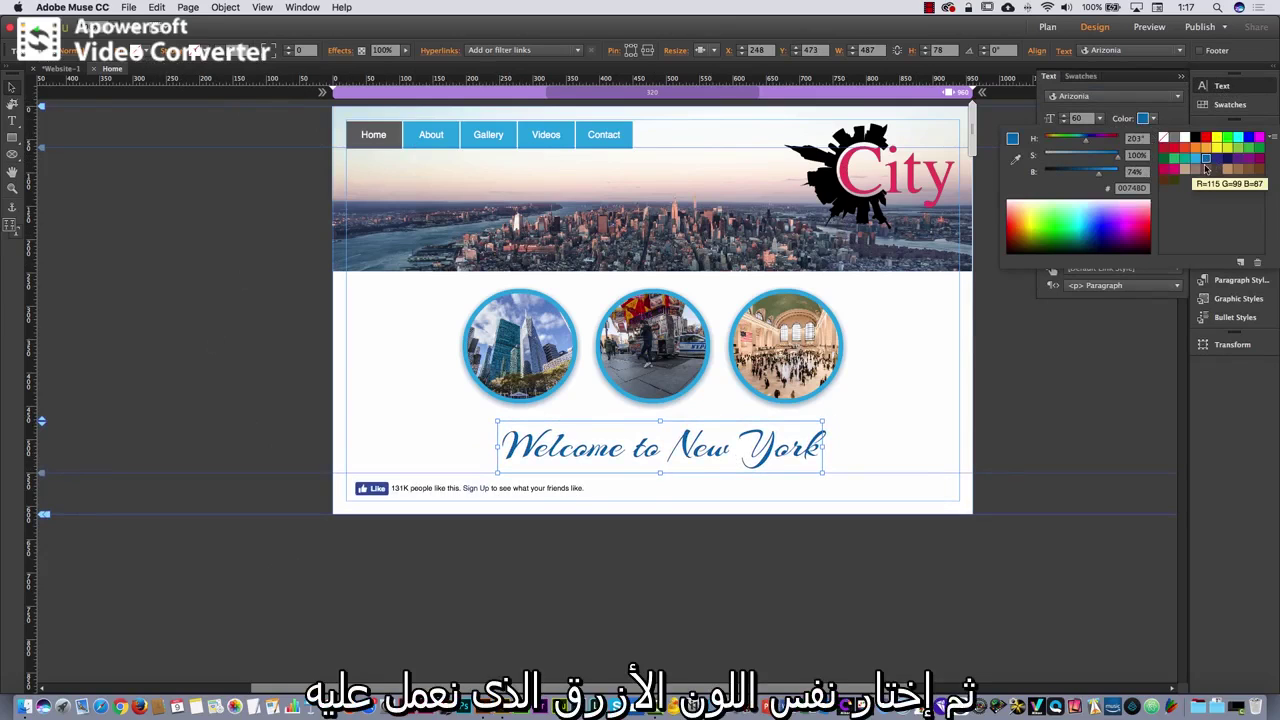
{"action": "left_click", "coordinate": [797, 430]}
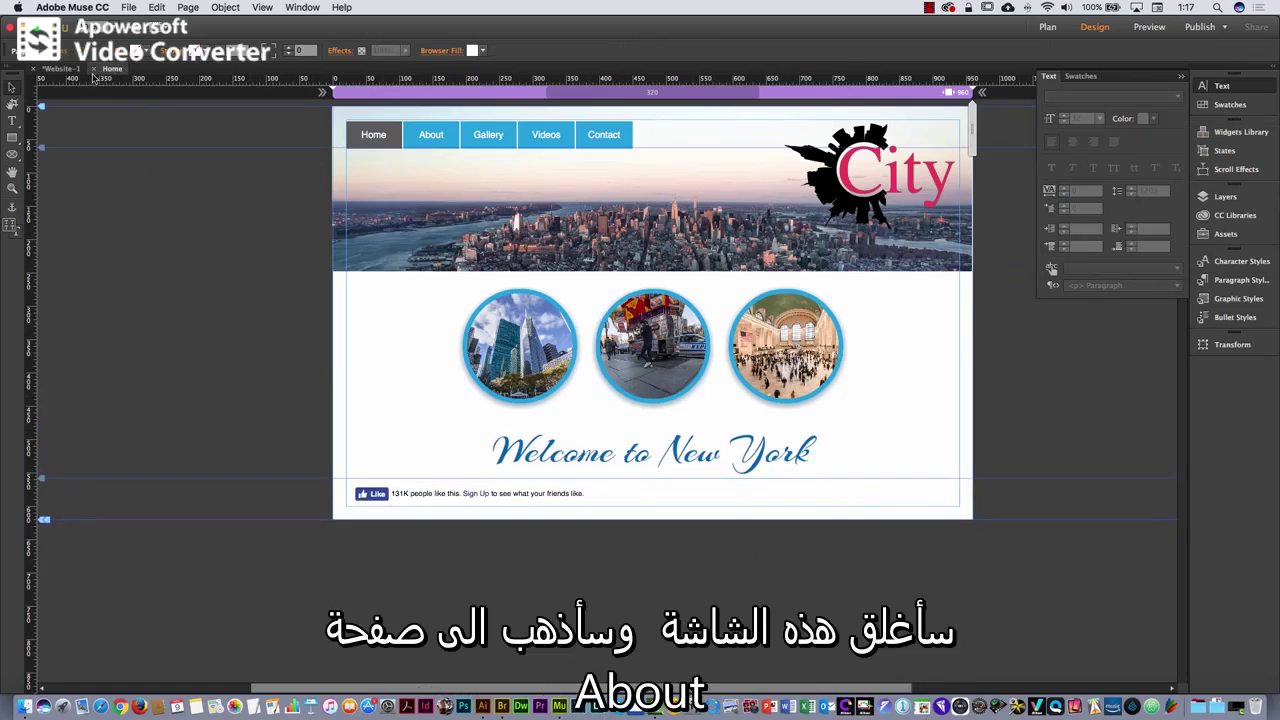
Close the Home page and open the About page for designing
{"action": "key", "text": "super+w"}
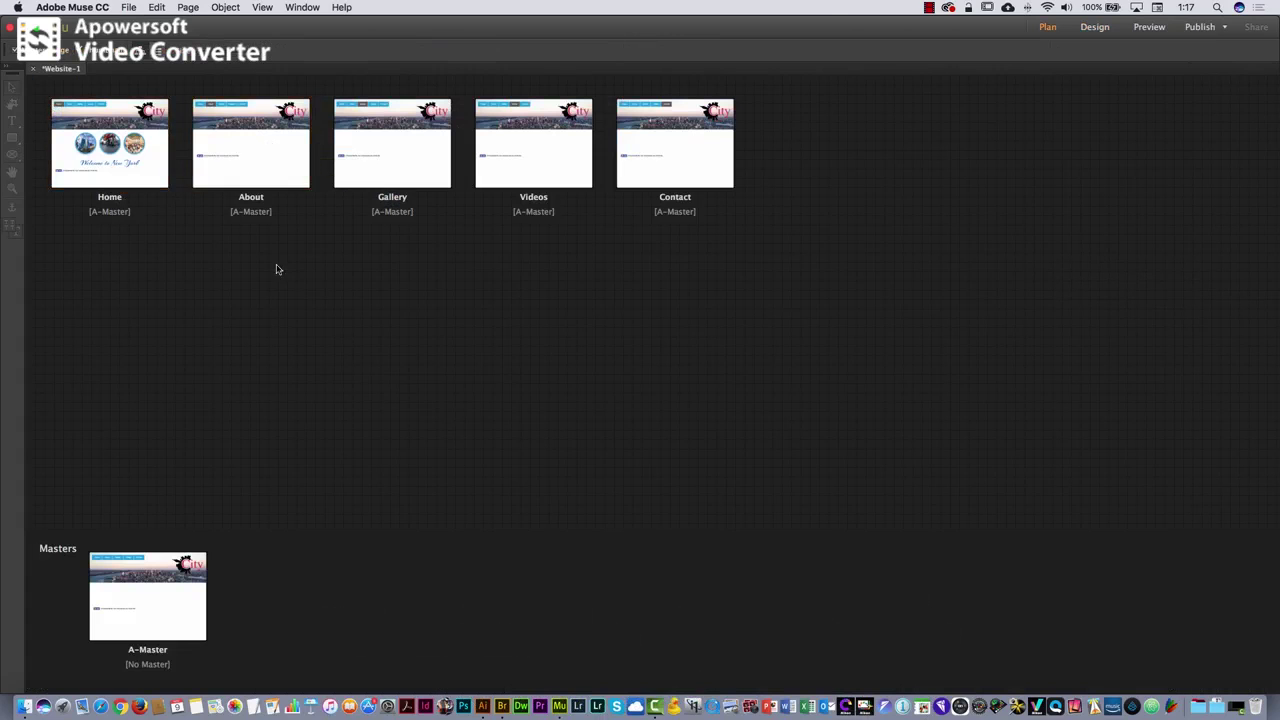
{"action": "double_click", "coordinate": [249, 149]}
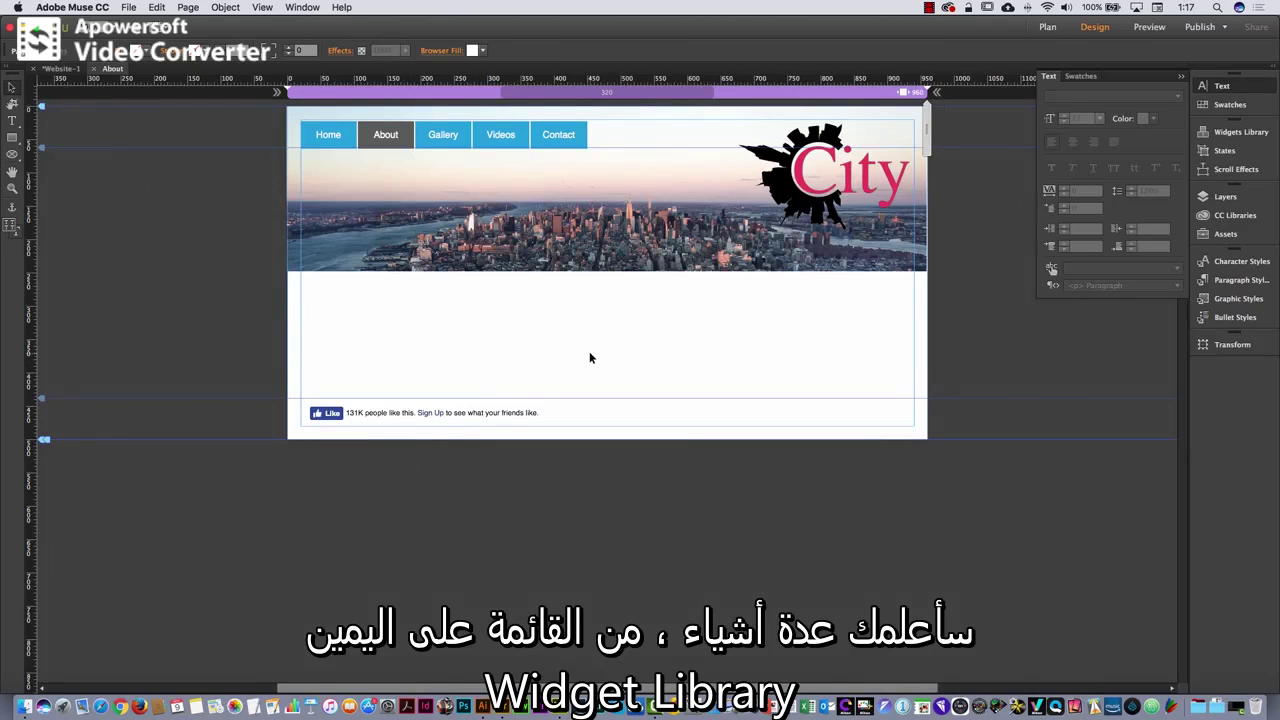
Place an Accordion panel widget below the banner on the About page at about X 167, Y 295
{"action": "left_click", "coordinate": [1224, 134]}
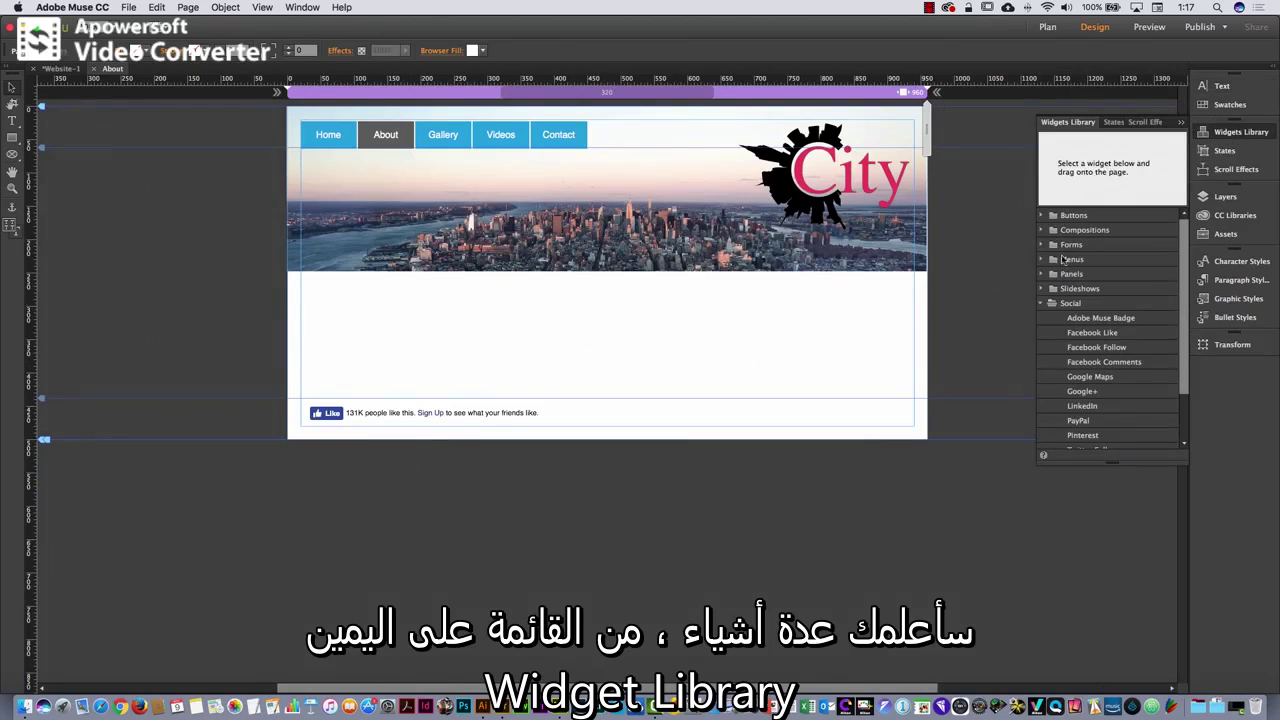
{"action": "left_click", "coordinate": [1046, 230]}
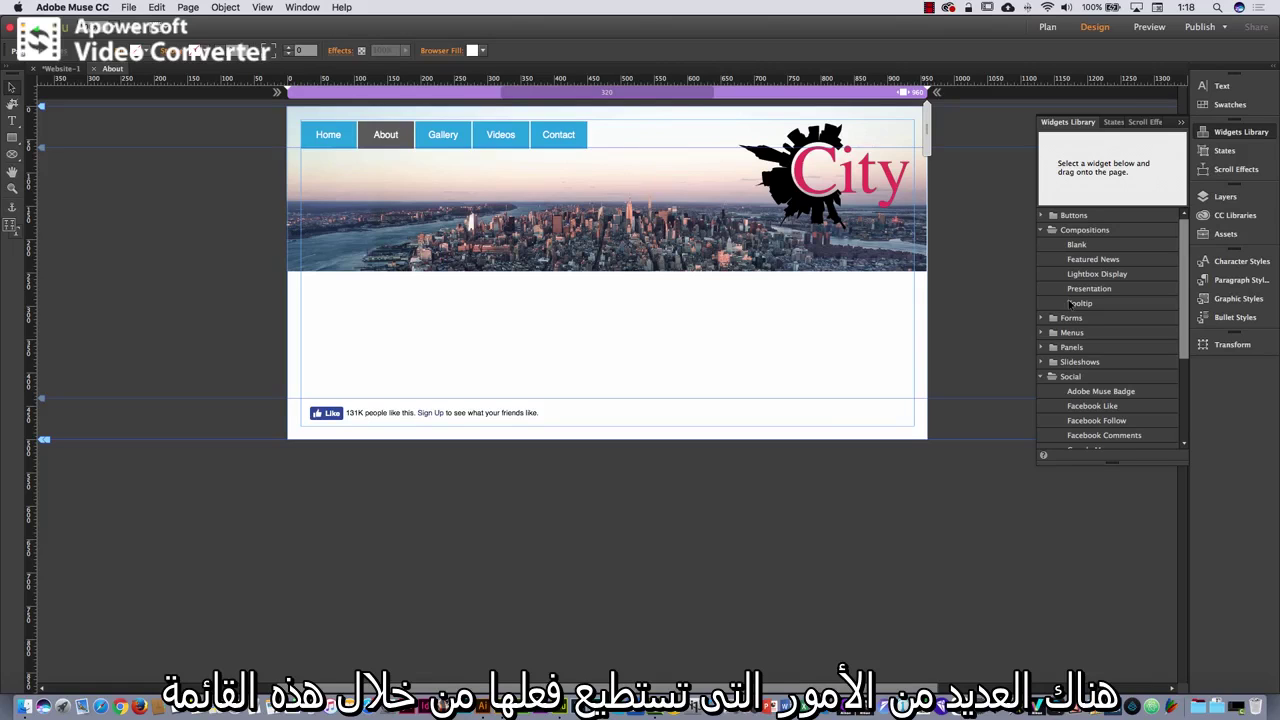
{"action": "left_click", "coordinate": [1042, 347]}
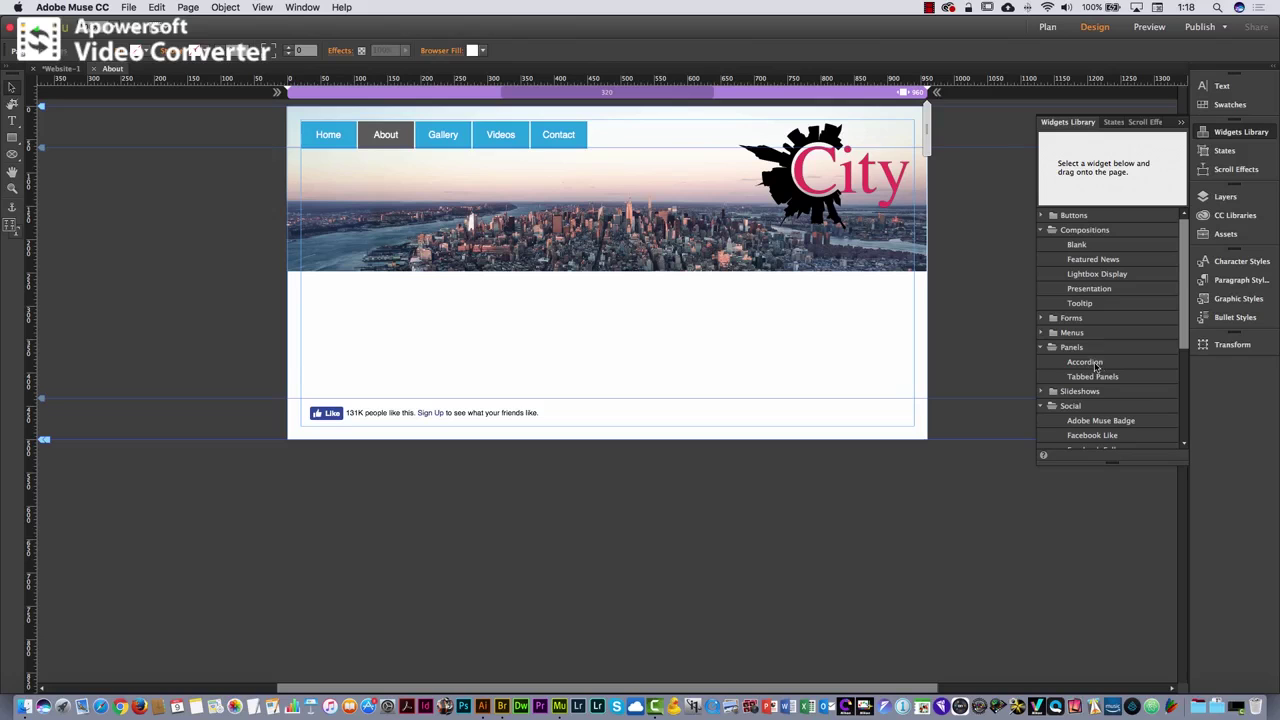
{"action": "left_click_drag", "start_coordinate": [1095, 367], "coordinate": [403, 306]}
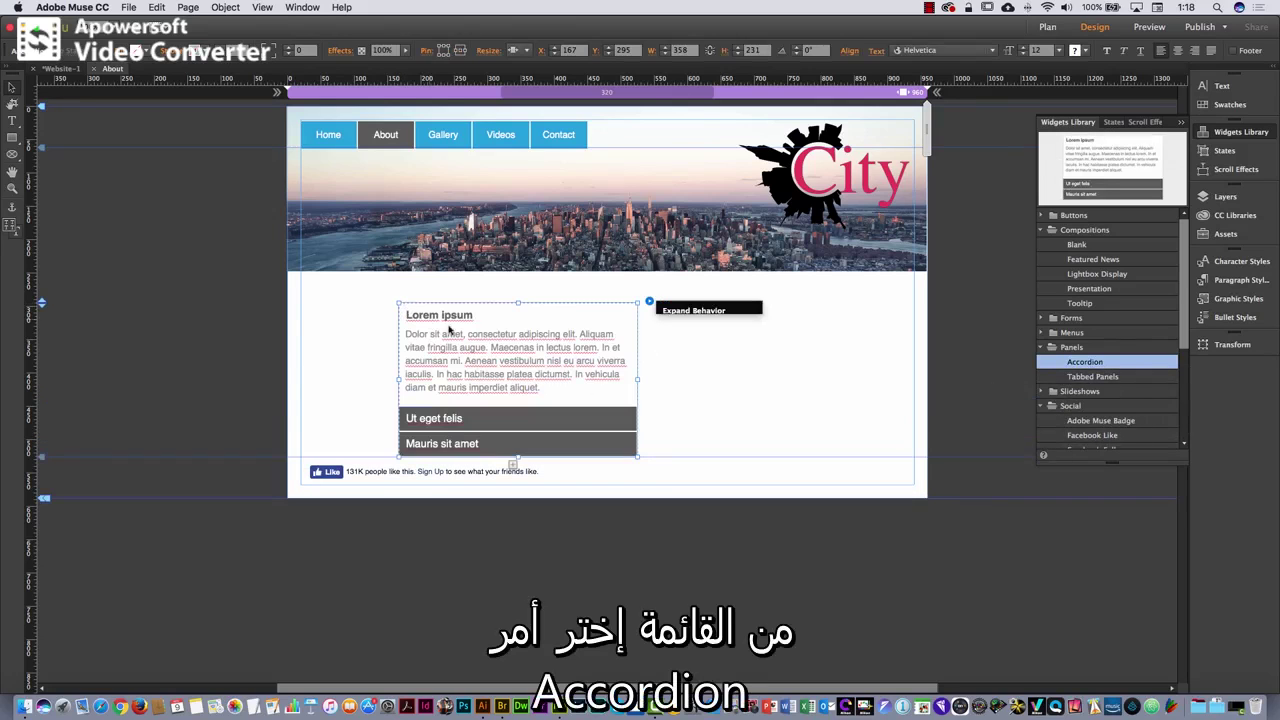
Move the Accordion widget to X 77, Y 277 and expand its other sections in turn to check their contents
{"action": "left_click_drag", "start_coordinate": [540, 361], "coordinate": [480, 349]}
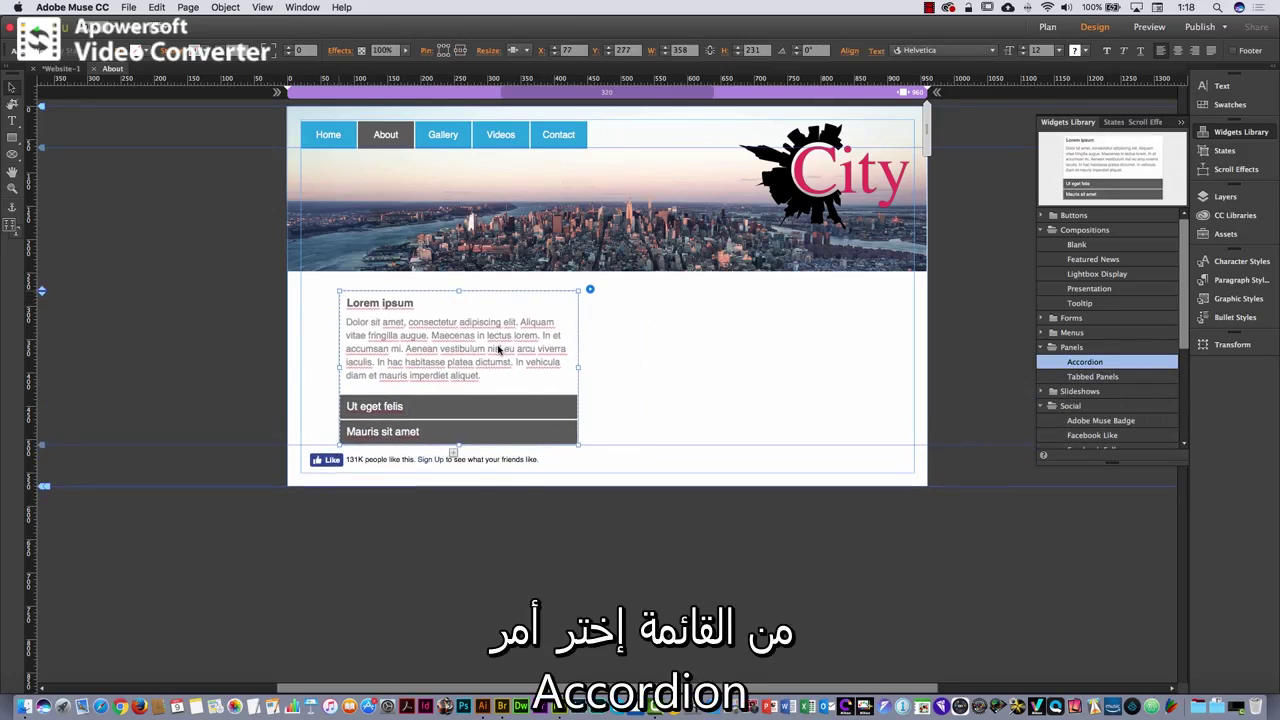
{"action": "left_click", "coordinate": [520, 408]}
{"action": "left_click", "coordinate": [522, 430]}
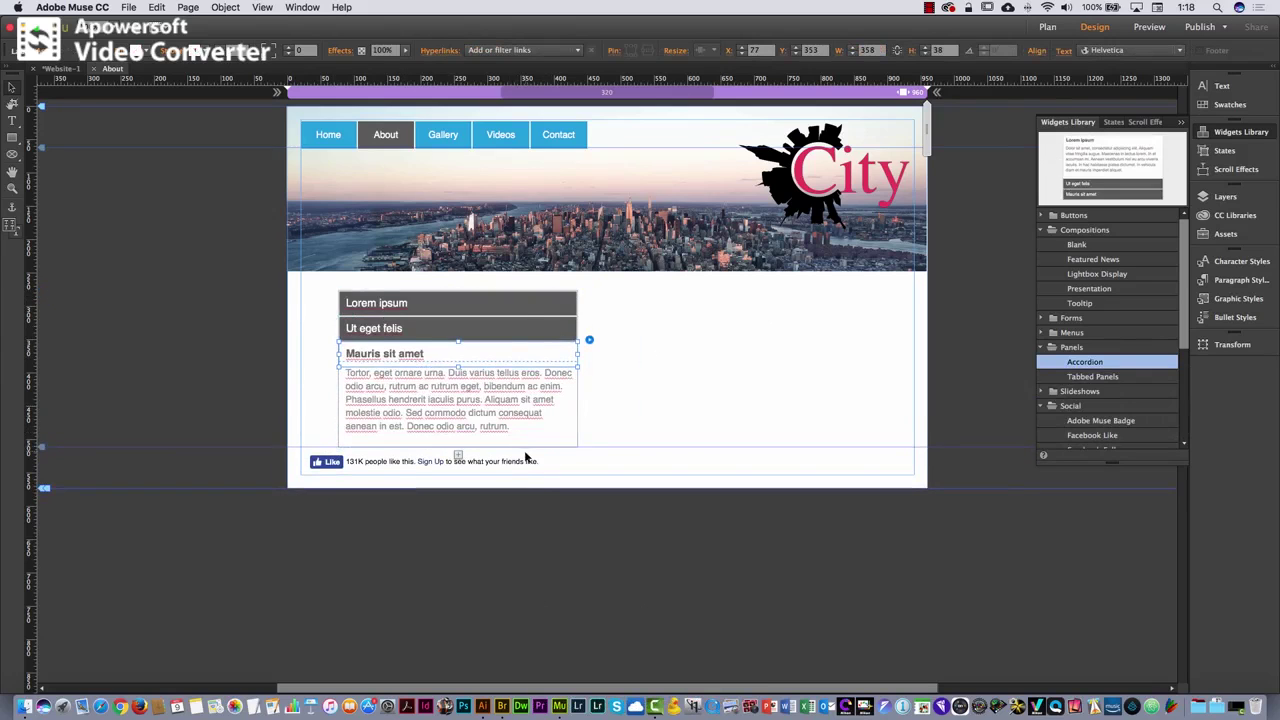
{"action": "left_click", "coordinate": [506, 335]}
{"action": "left_click", "coordinate": [510, 305]}
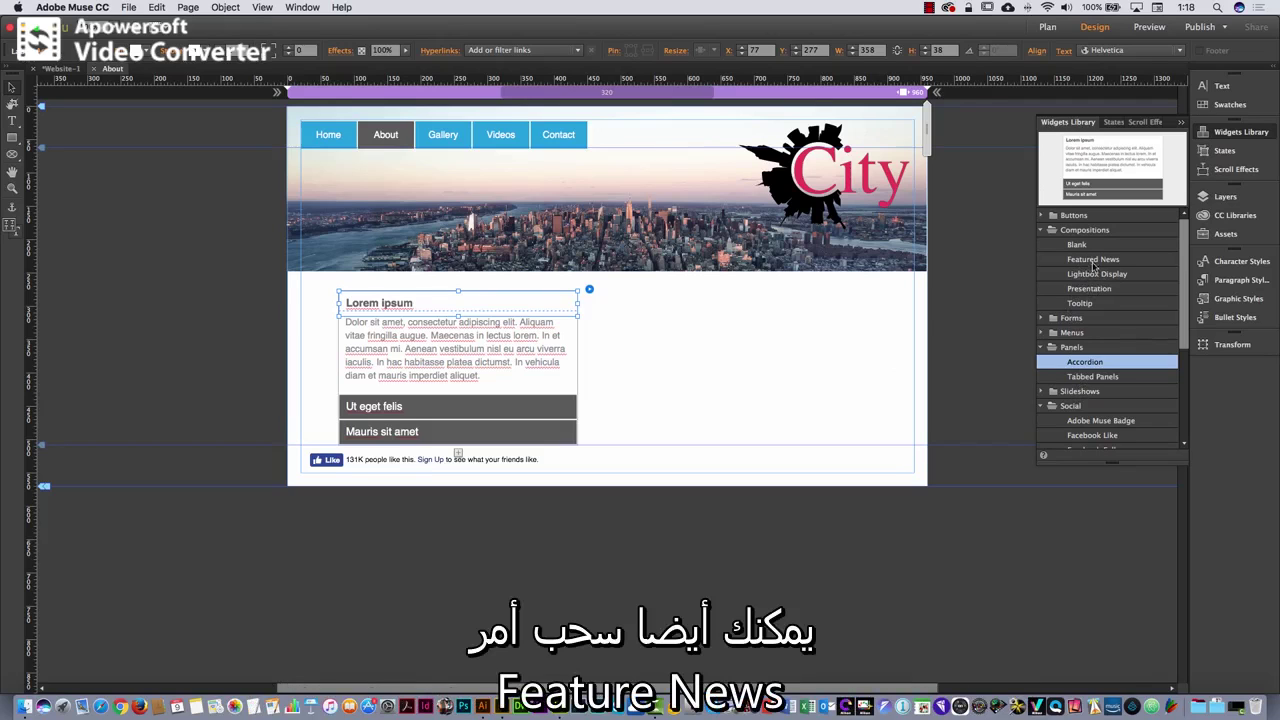
Place a Featured News composition below the Accordion at about X 160, Y 582, shift the Accordion towards the page centre, and try the composition's triggers
{"action": "left_click_drag", "start_coordinate": [1092, 263], "coordinate": [684, 326]}
{"action": "left_click_drag", "start_coordinate": [849, 352], "coordinate": [597, 538]}
{"action": "left_click_drag", "start_coordinate": [578, 385], "coordinate": [704, 395]}
{"action": "left_click", "coordinate": [508, 531]}
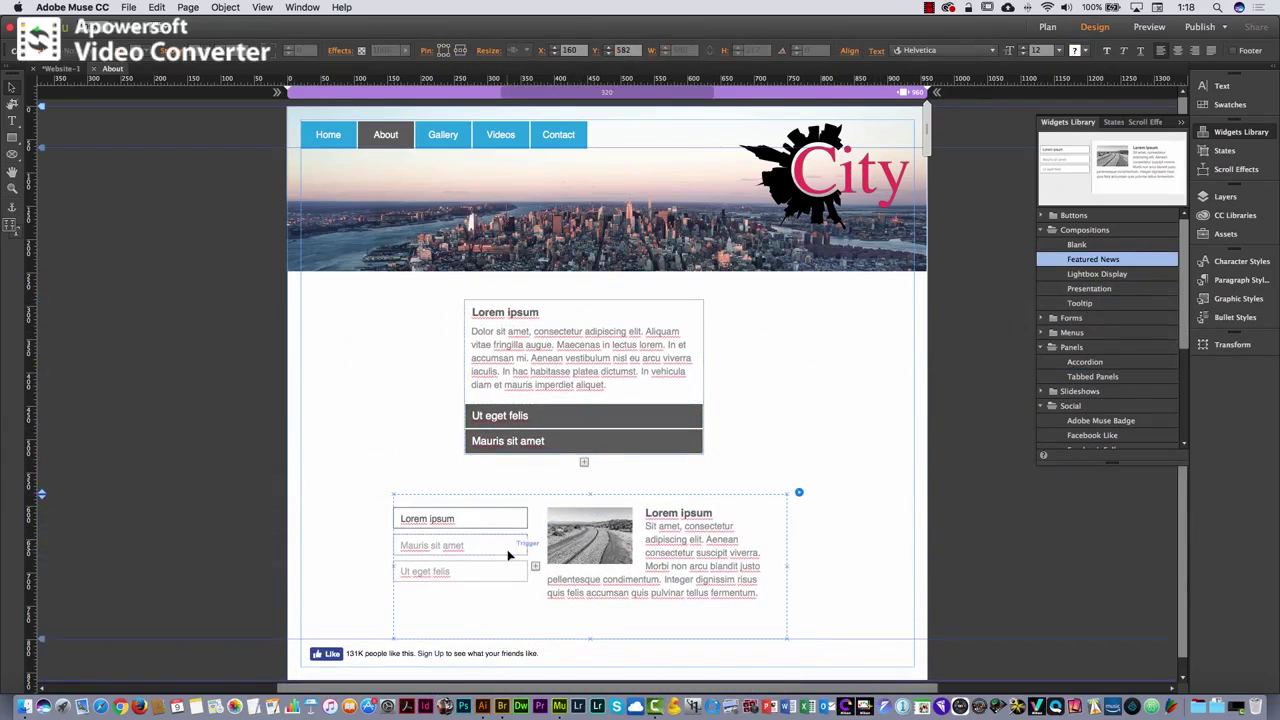
{"action": "left_click", "coordinate": [508, 550]}
{"action": "left_click", "coordinate": [509, 572]}
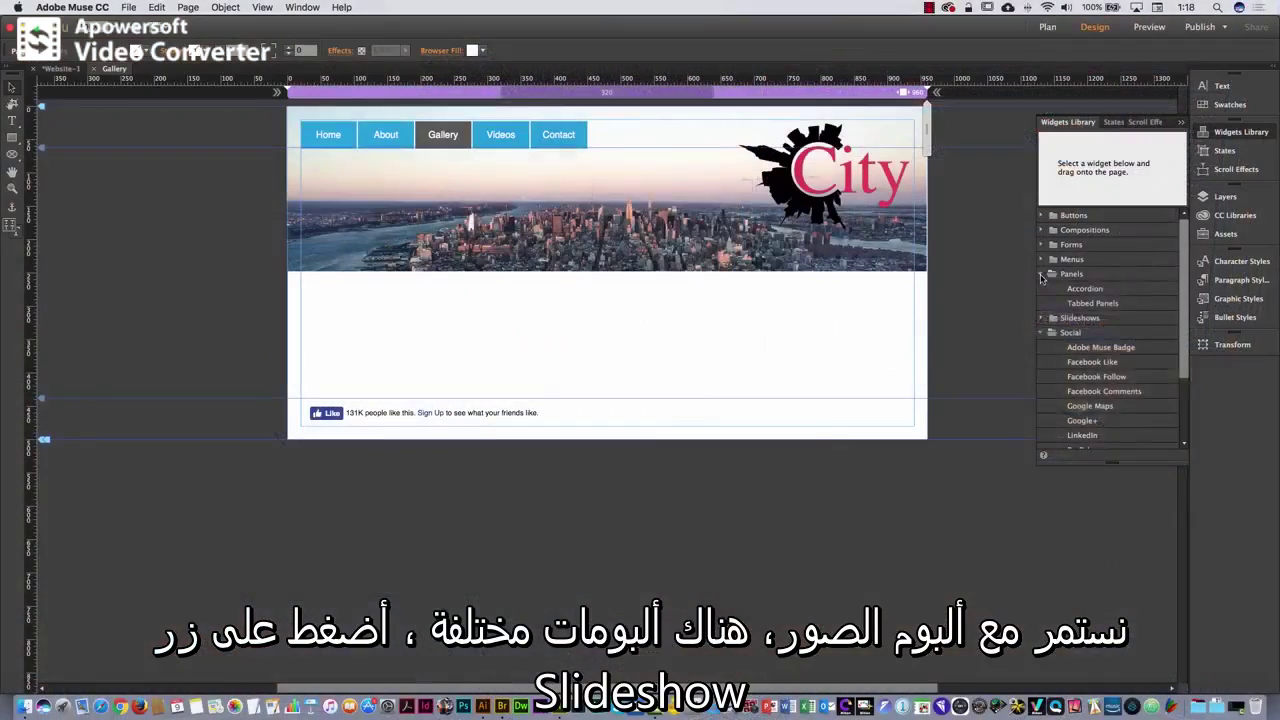
Place a Thumbnails slideshow widget below the banner on the Gallery page at about X 120, Y 291
{"action": "left_click", "coordinate": [1041, 303]}
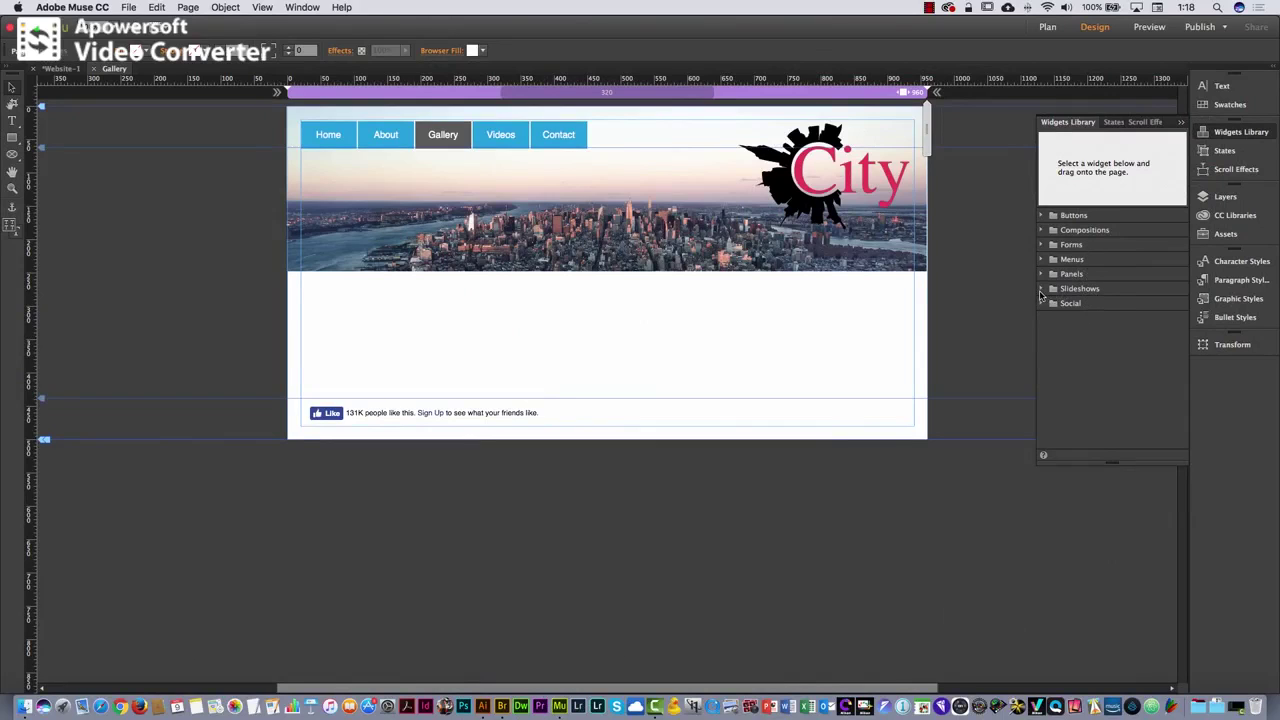
{"action": "left_click", "coordinate": [1041, 289]}
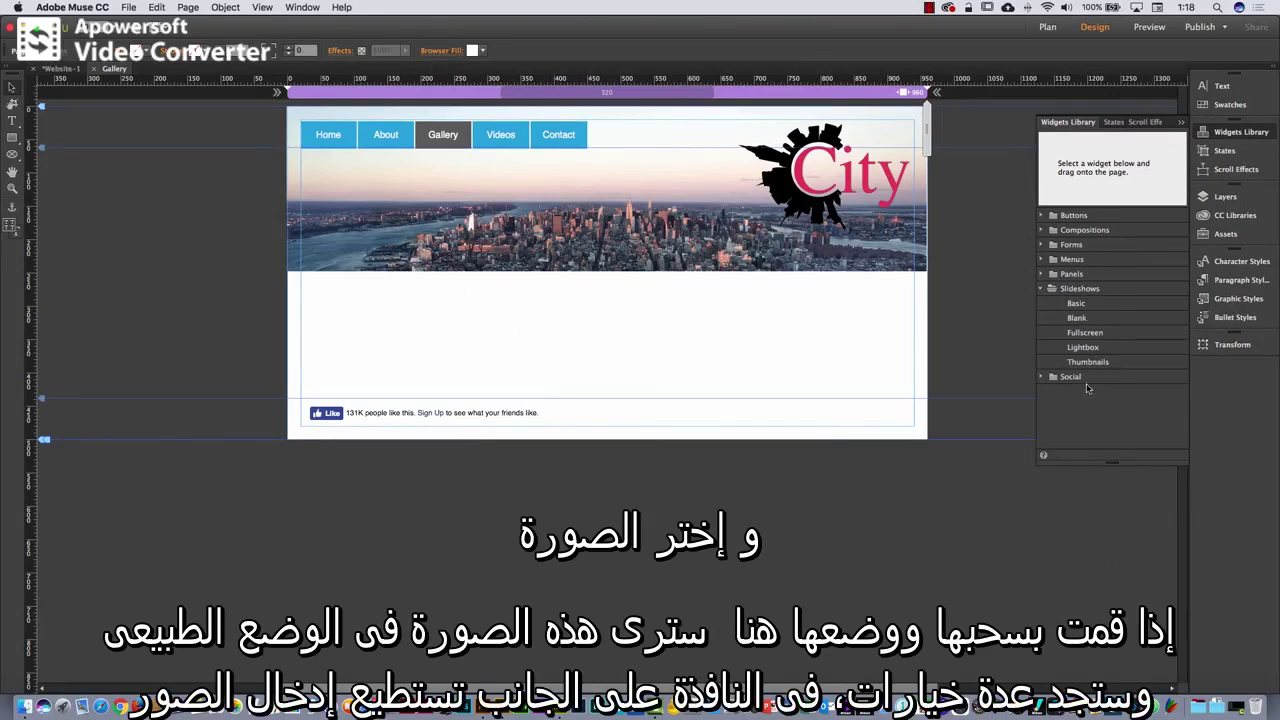
{"action": "left_click_drag", "start_coordinate": [1095, 366], "coordinate": [373, 308]}
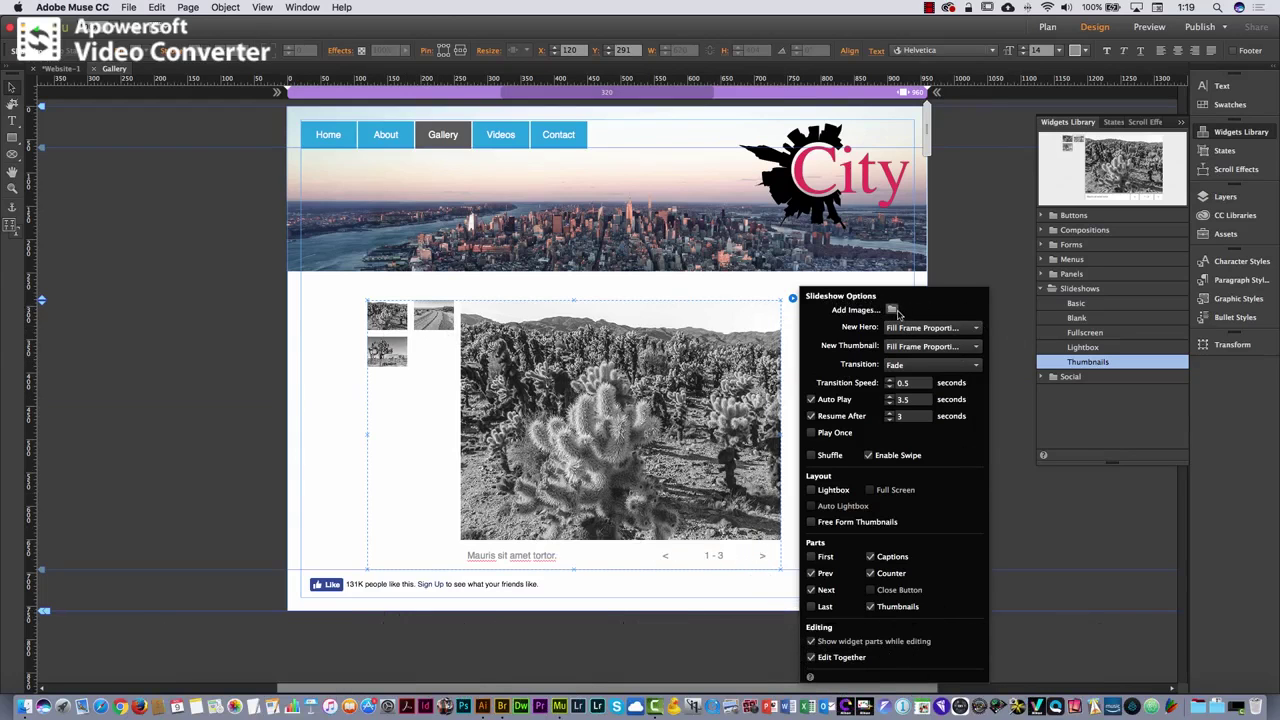
Set the slideshow's transition to Horizontal and remove its captions and counter
{"action": "left_click", "coordinate": [793, 319]}
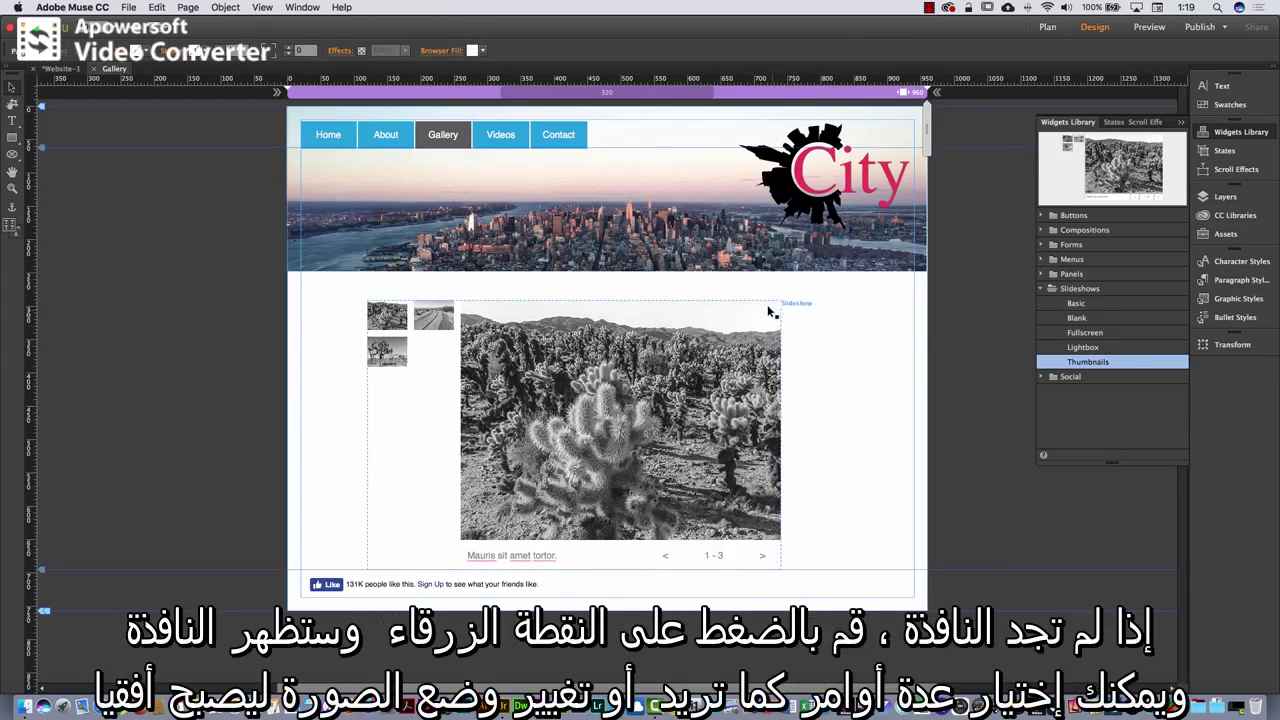
{"action": "left_click", "coordinate": [776, 322]}
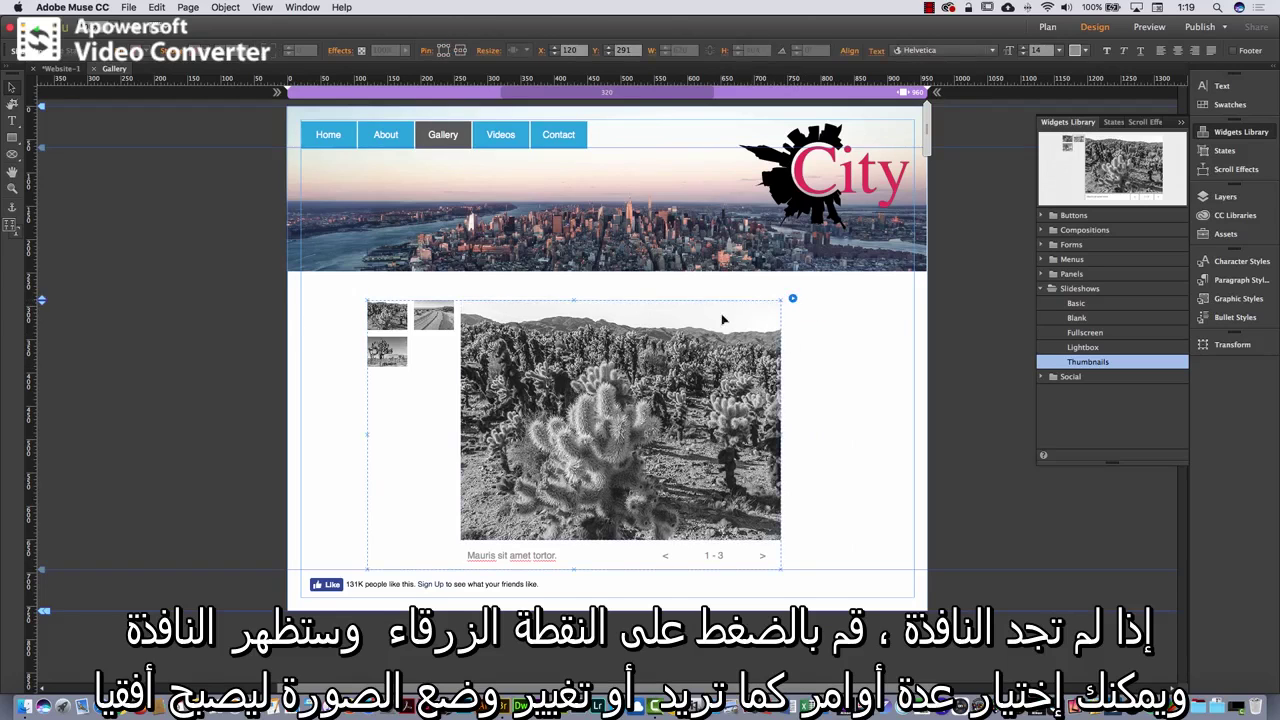
{"action": "left_click", "coordinate": [793, 299]}
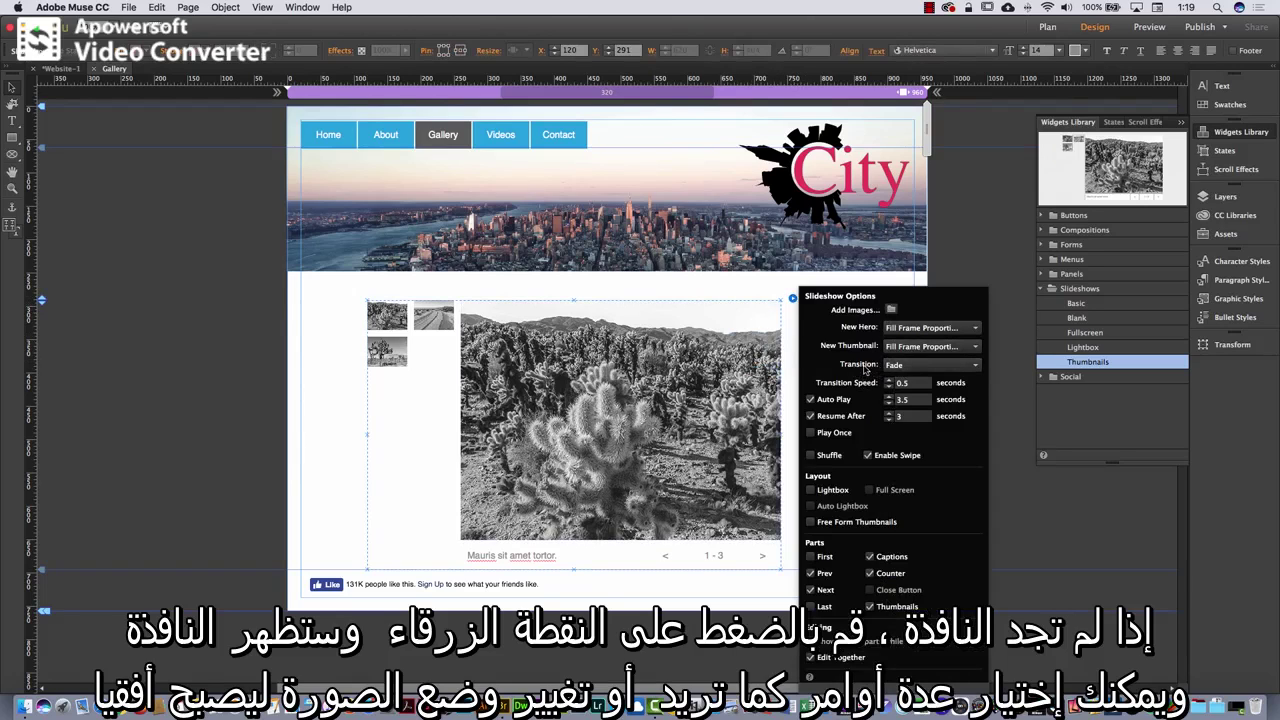
{"action": "left_click", "coordinate": [903, 366]}
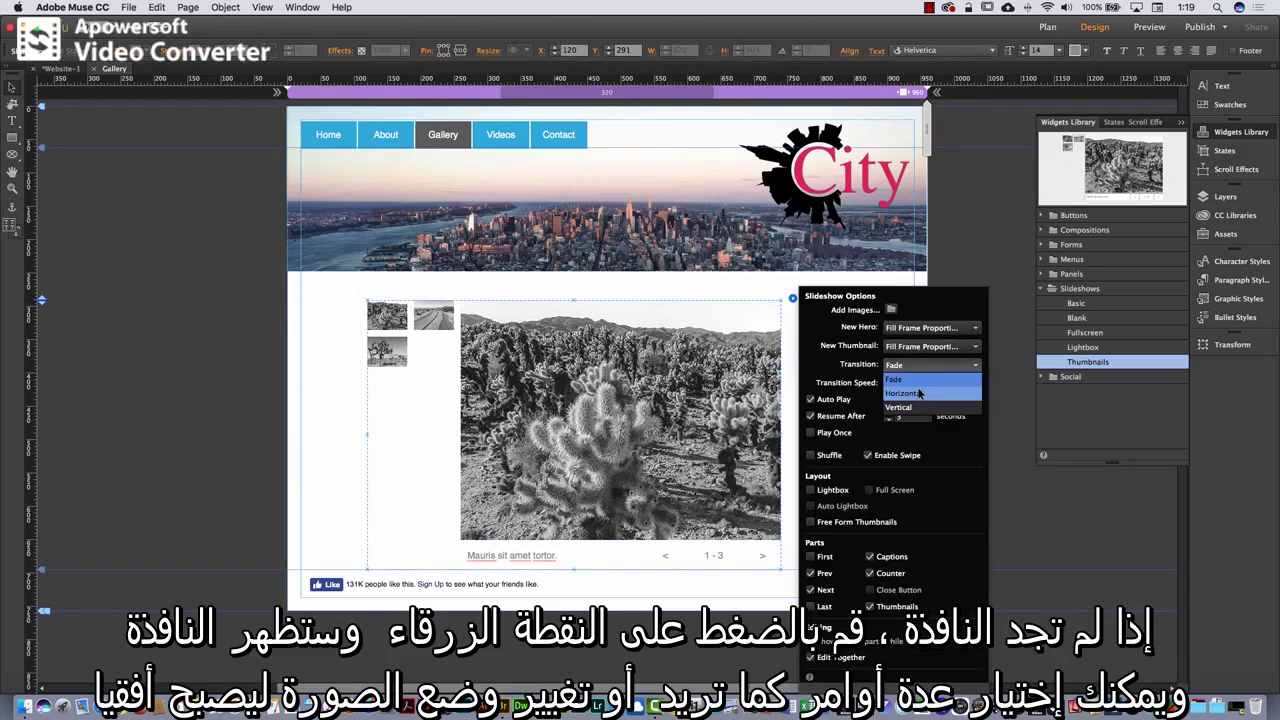
{"action": "left_click", "coordinate": [918, 394]}
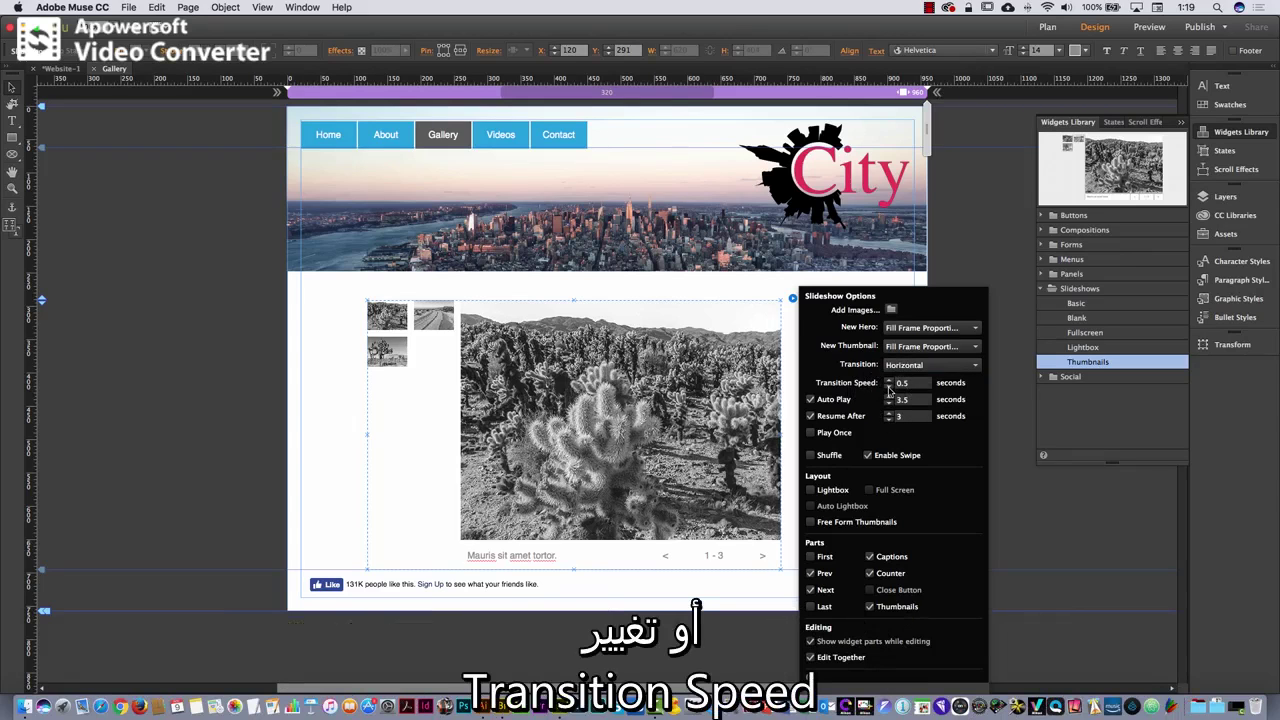
{"action": "left_click", "coordinate": [870, 557]}
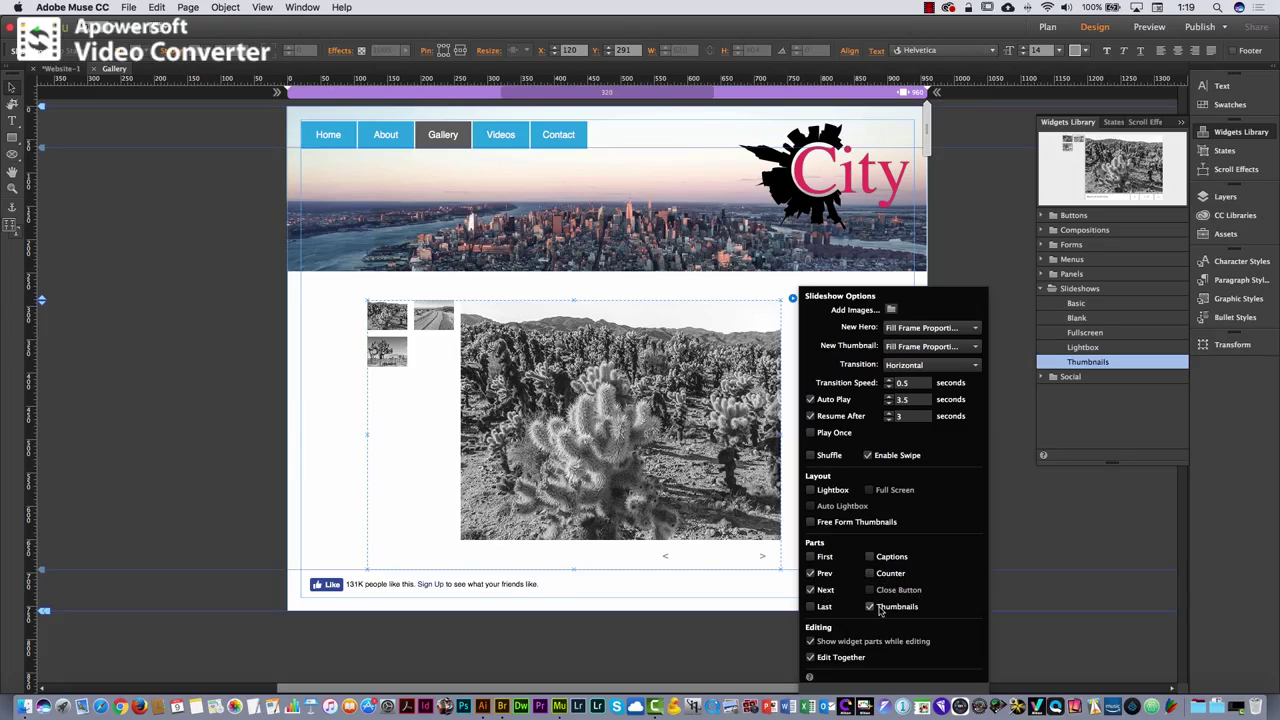
Add all the JPG photos from the material folder except nyc-84.jpg to the slideshow
{"action": "left_click", "coordinate": [891, 309]}
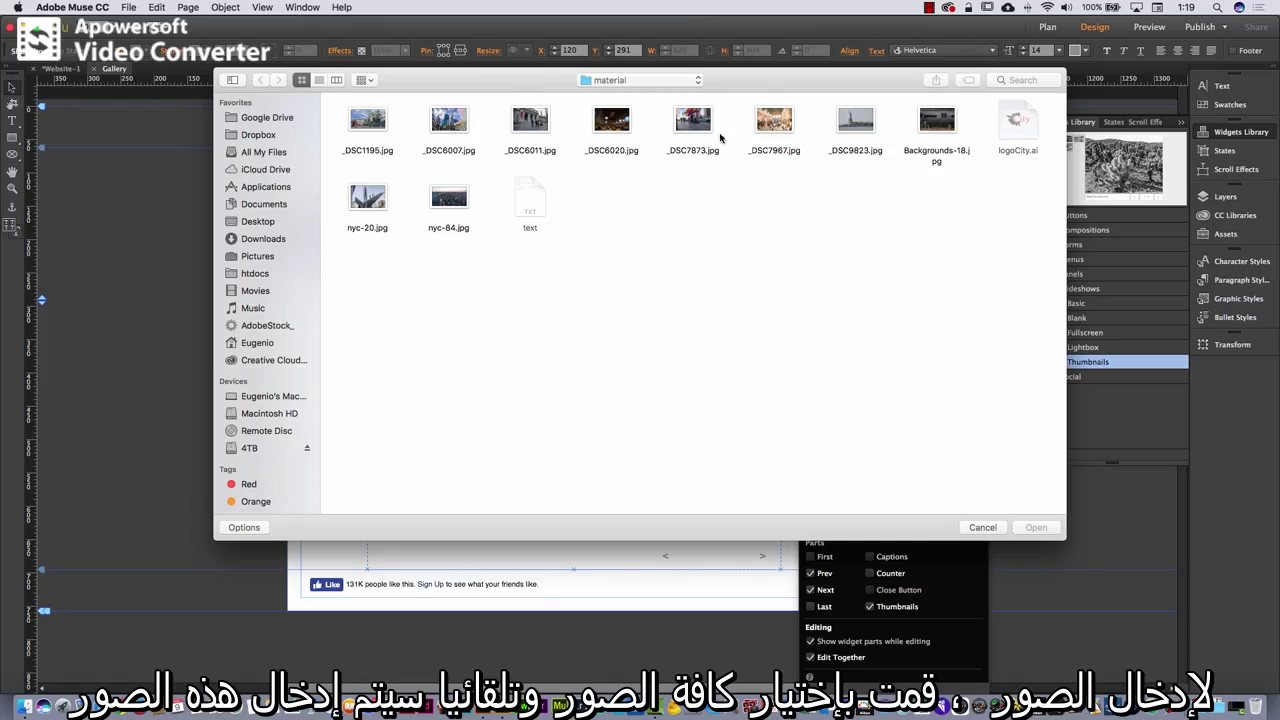
{"action": "left_click_drag", "start_coordinate": [975, 127], "coordinate": [332, 138]}
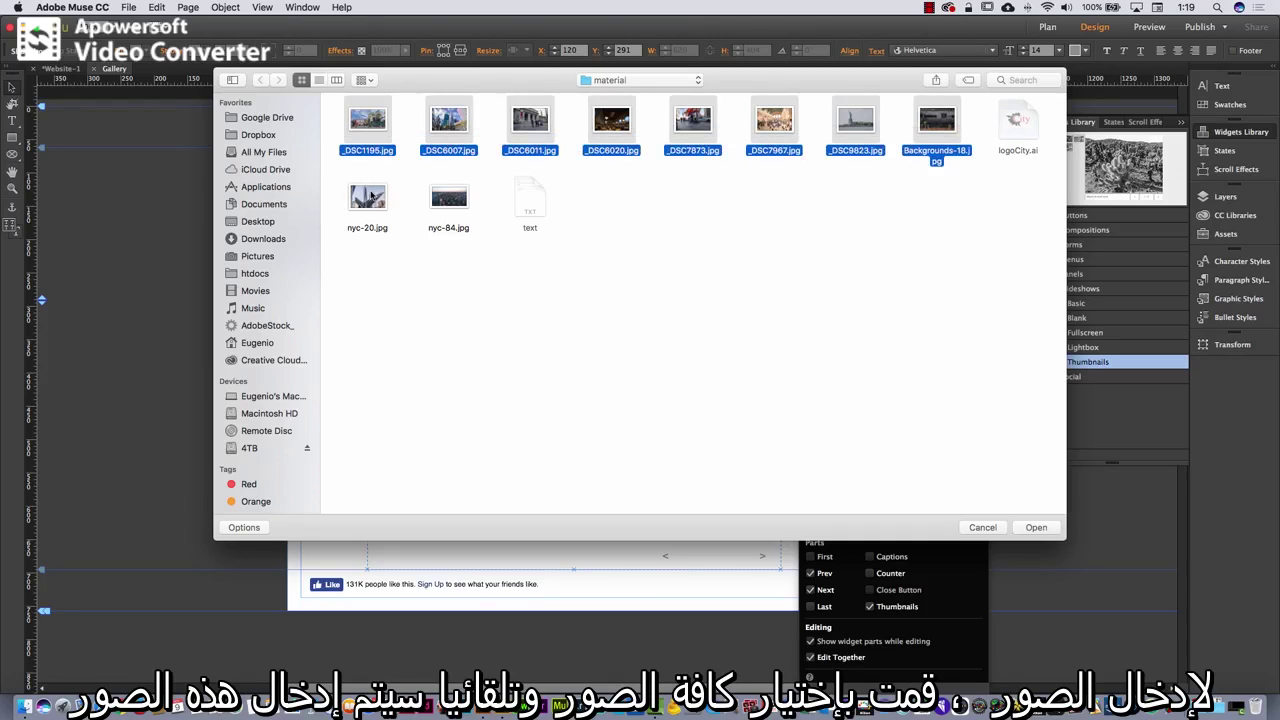
{"action": "left_click", "coordinate": [371, 196], "text": "super"}
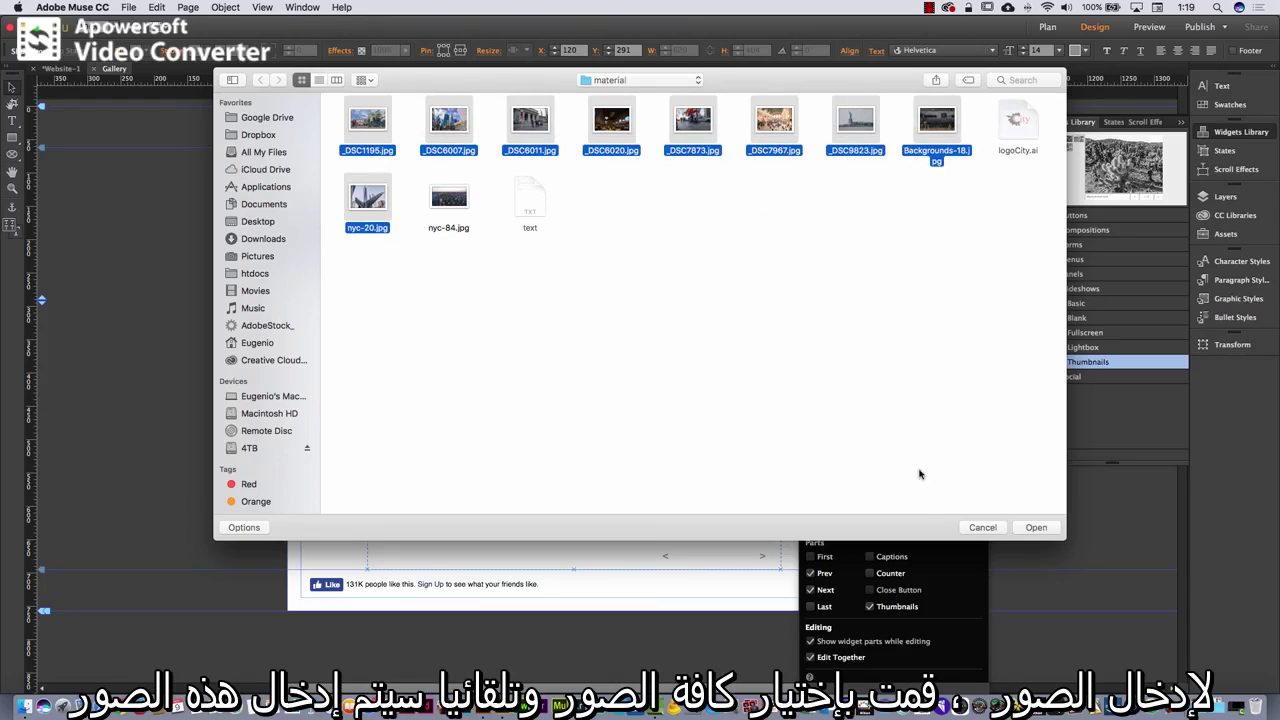
{"action": "left_click", "coordinate": [1036, 527]}
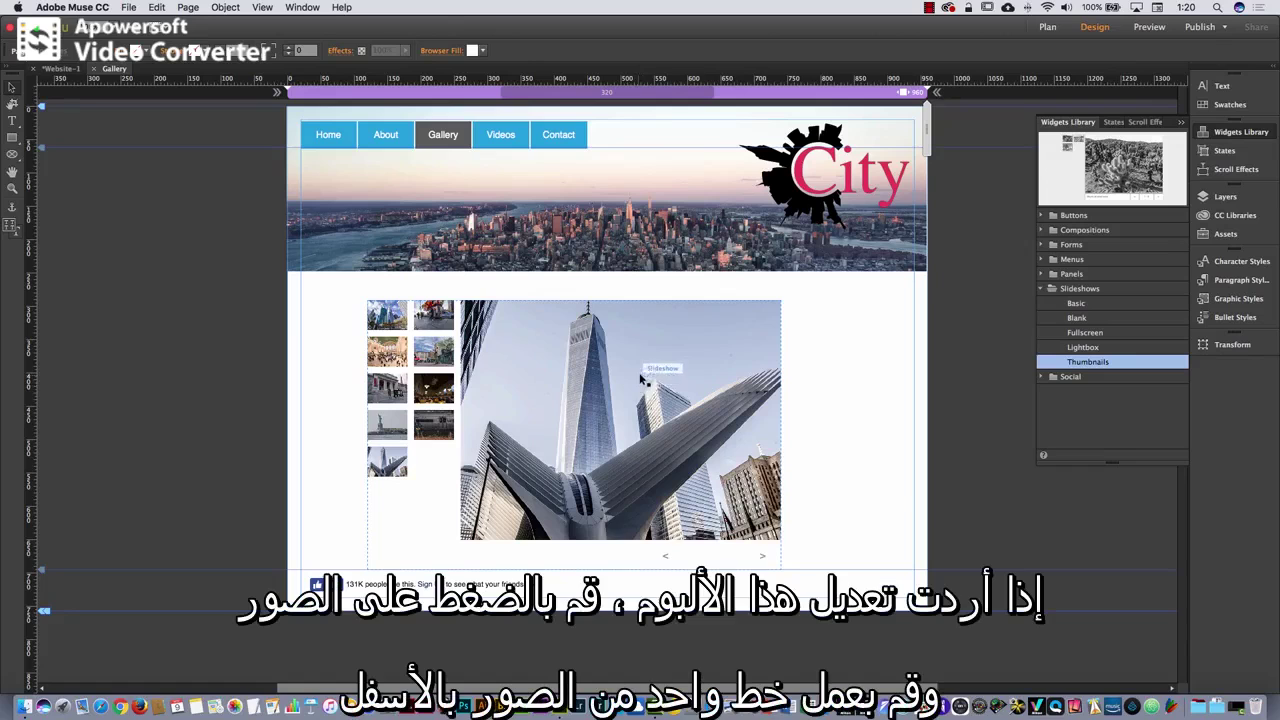
Move the slideshow to about X 142, Y 321 and reshape its thumbnails into a single row beneath the main image, about 679 px wide
{"action": "left_click_drag", "start_coordinate": [627, 372], "coordinate": [644, 394]}
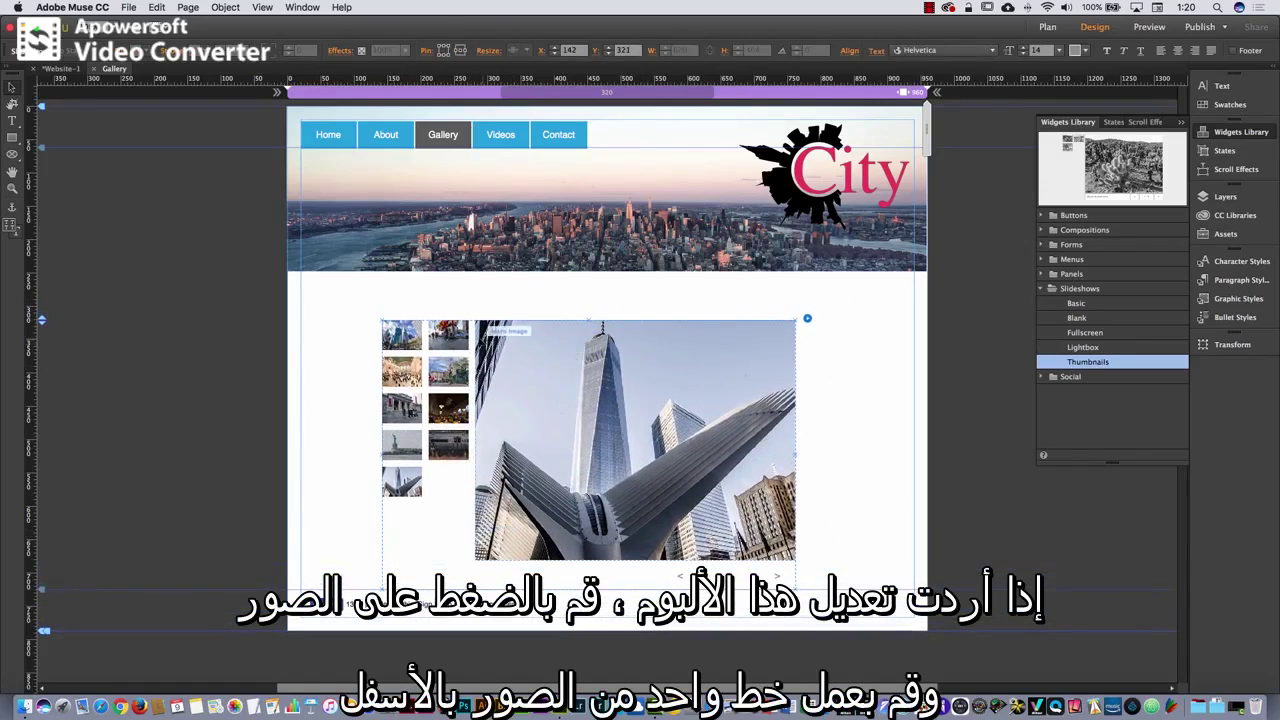
{"action": "left_click", "coordinate": [455, 342]}
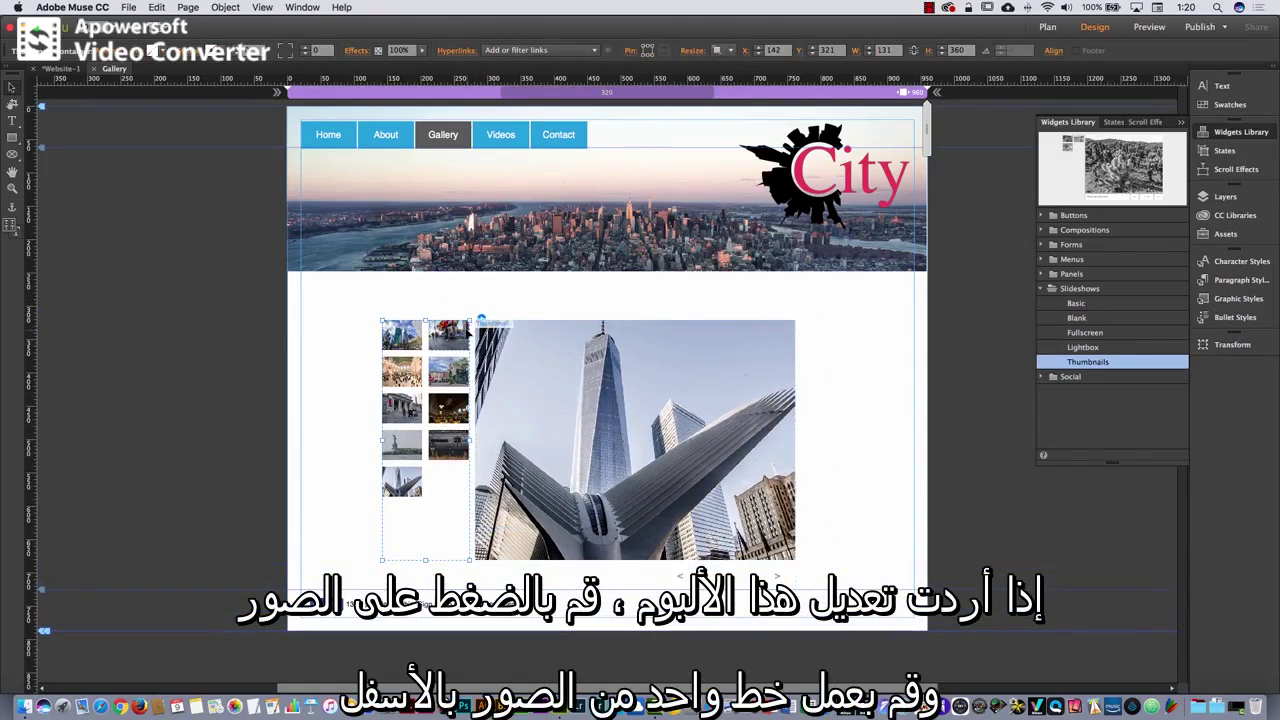
{"action": "left_click_drag", "start_coordinate": [470, 321], "coordinate": [838, 524]}
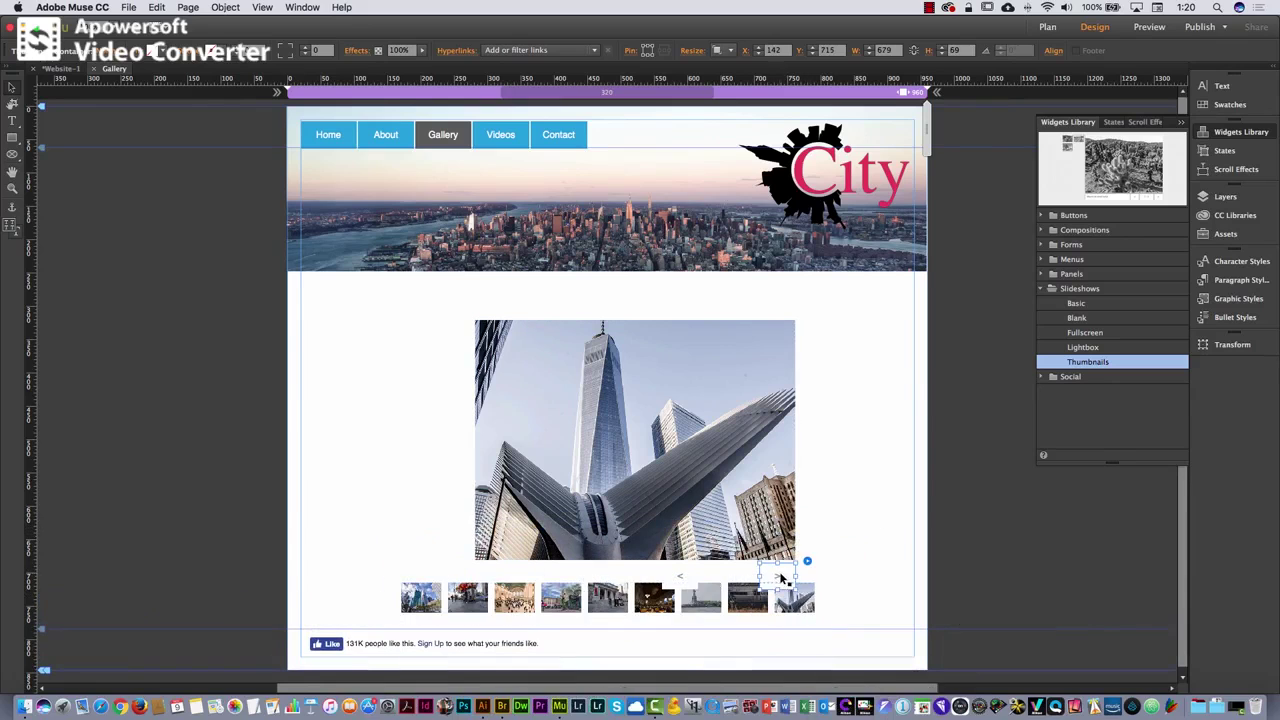
Move the previous and next arrows to either side of the main image and widen the image on both sides to about 717 px
{"action": "left_click_drag", "start_coordinate": [782, 580], "coordinate": [851, 442]}
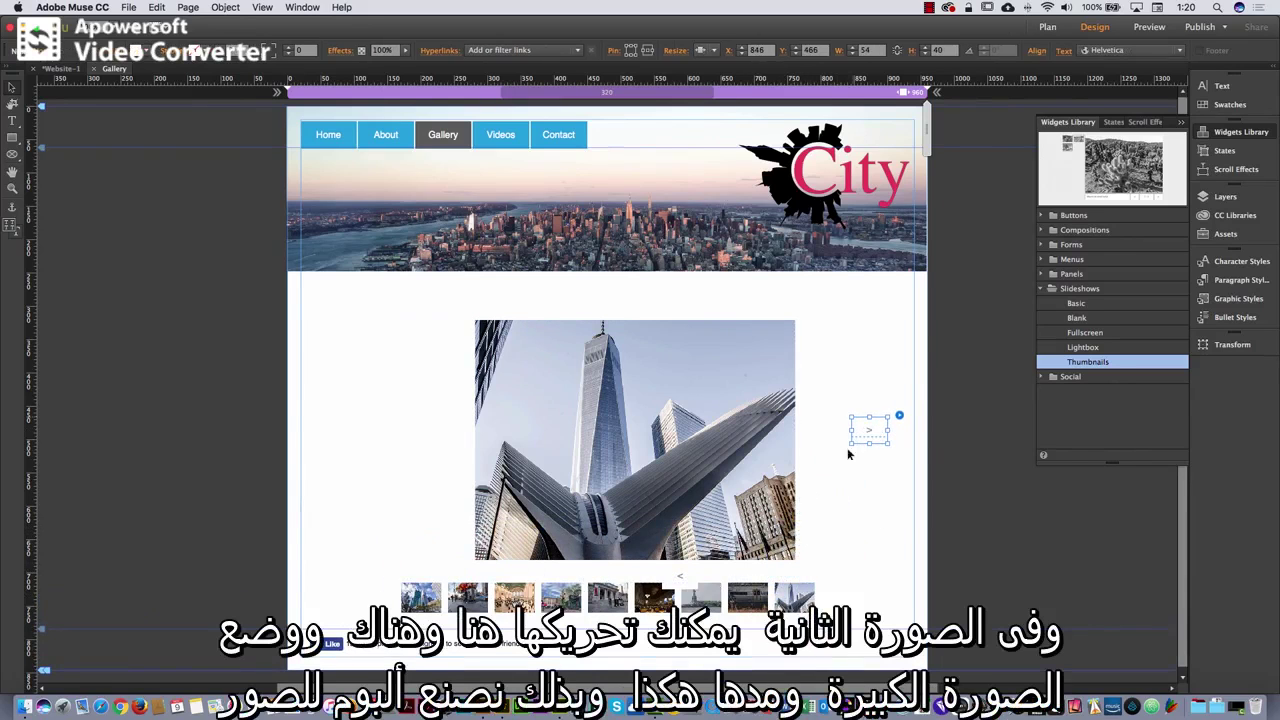
{"action": "left_click_drag", "start_coordinate": [680, 575], "coordinate": [385, 424]}
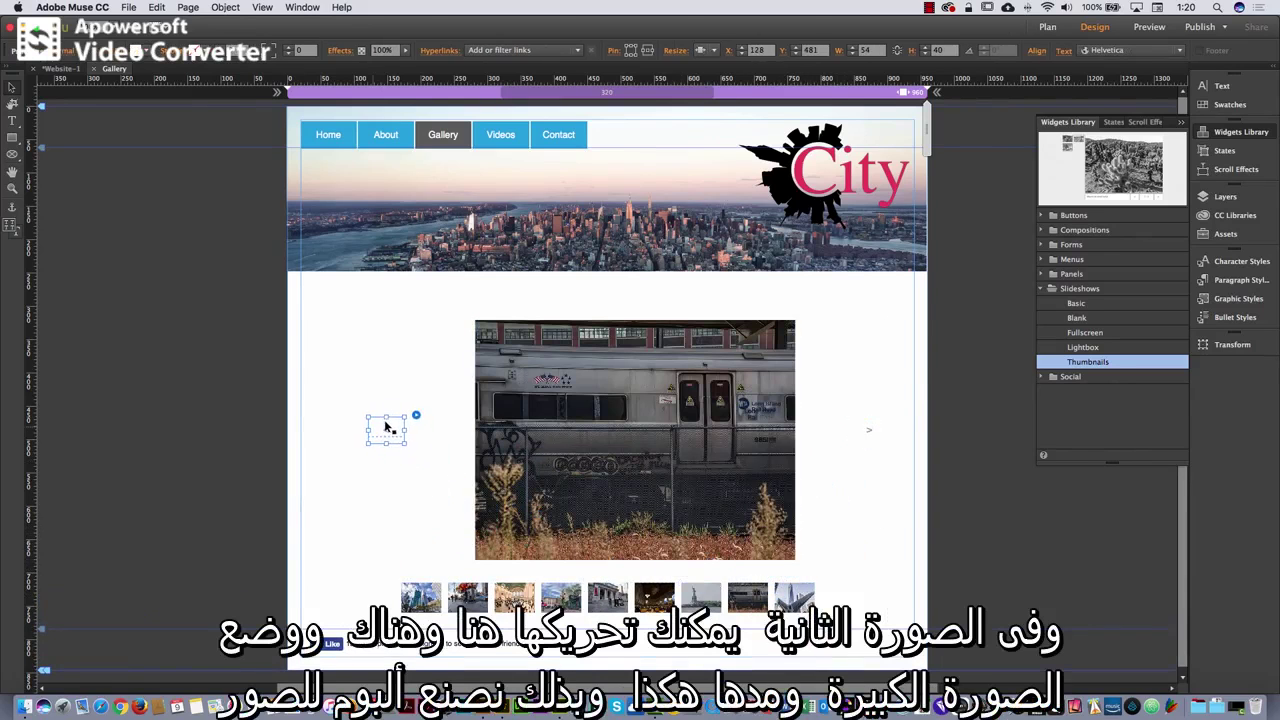
{"action": "left_click", "coordinate": [528, 425]}
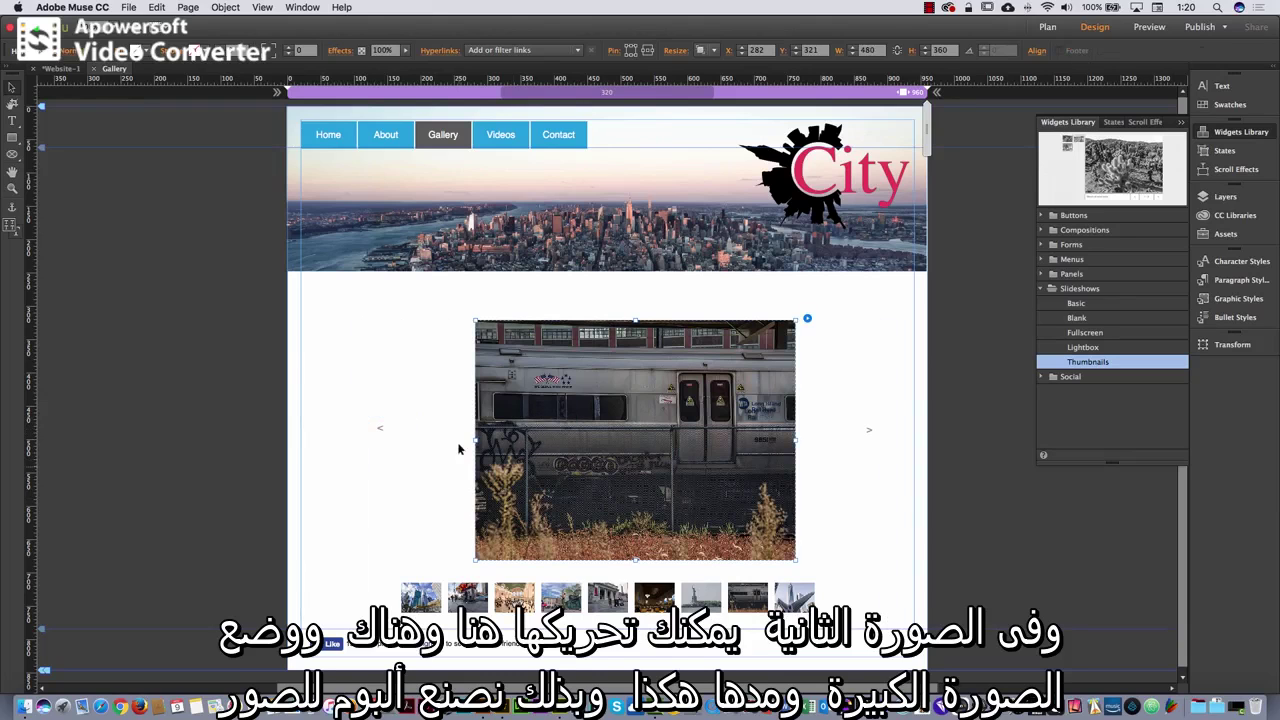
{"action": "left_click_drag", "start_coordinate": [474, 440], "coordinate": [382, 442]}
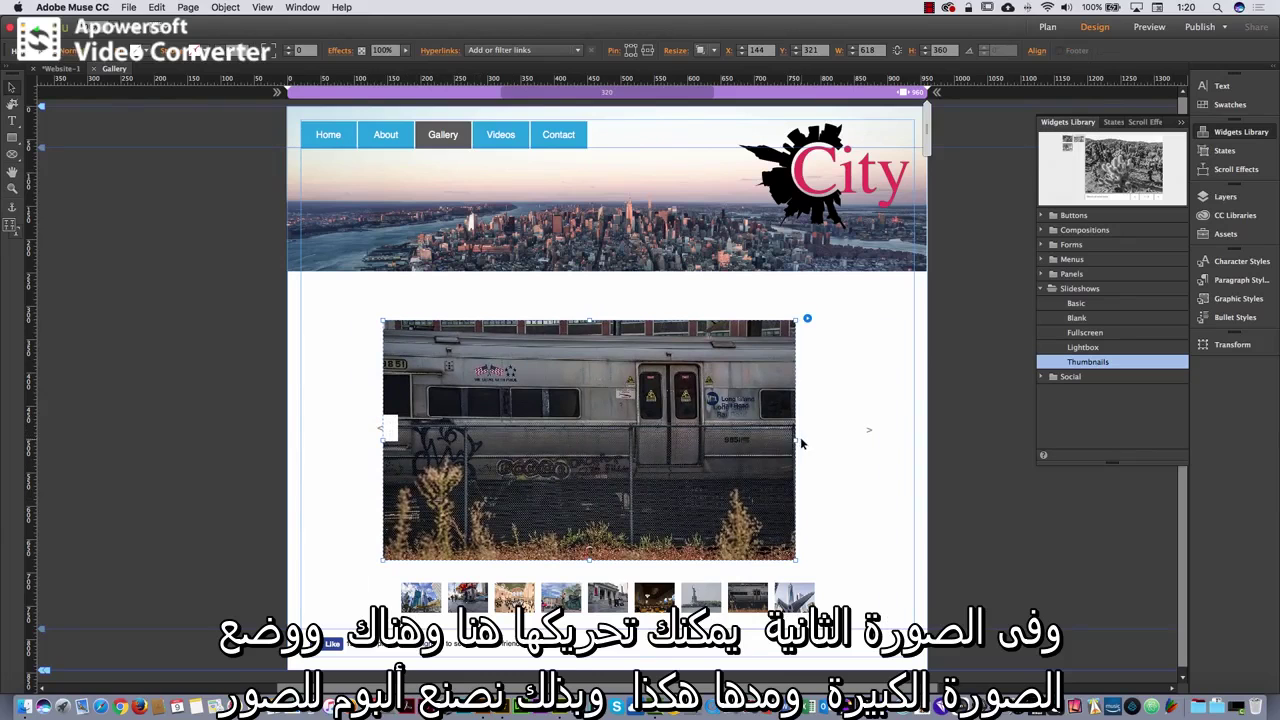
{"action": "left_click_drag", "start_coordinate": [796, 440], "coordinate": [862, 440]}
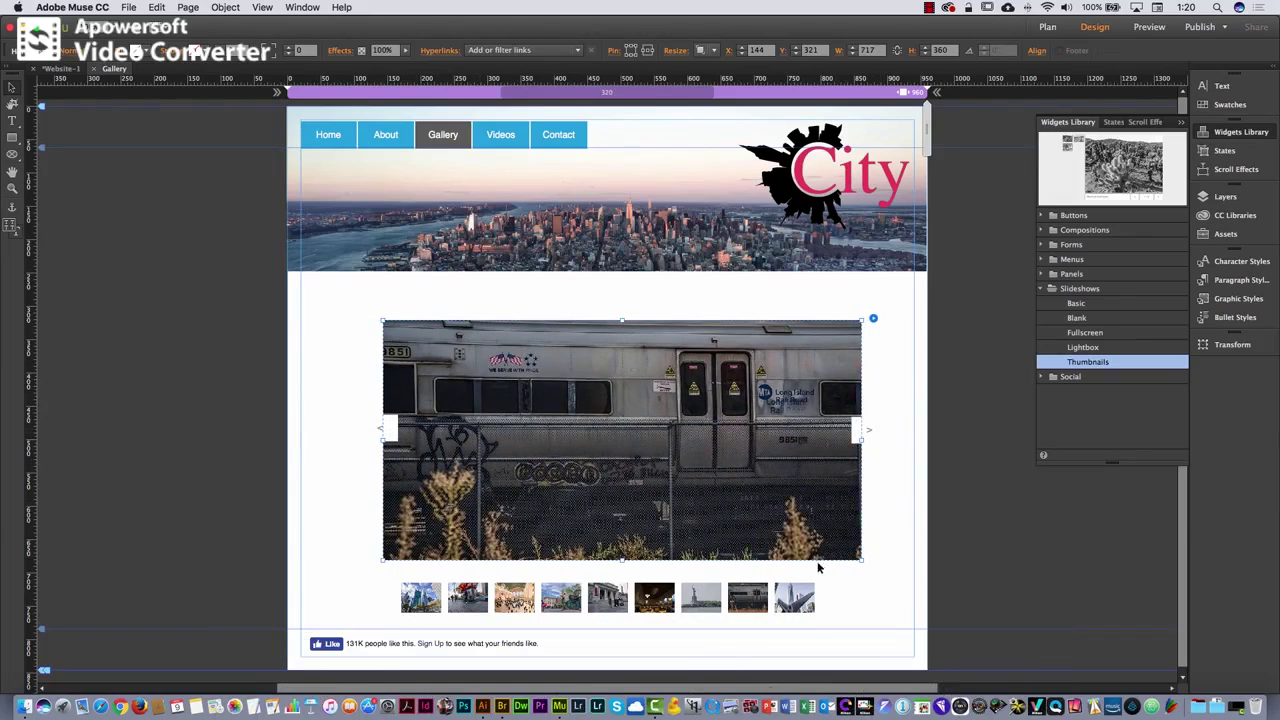
Centre the thumbnail row close under the main image, move the whole slideshow down to about Y 359 and slightly left, and deselect it
{"action": "left_click", "coordinate": [805, 595]}
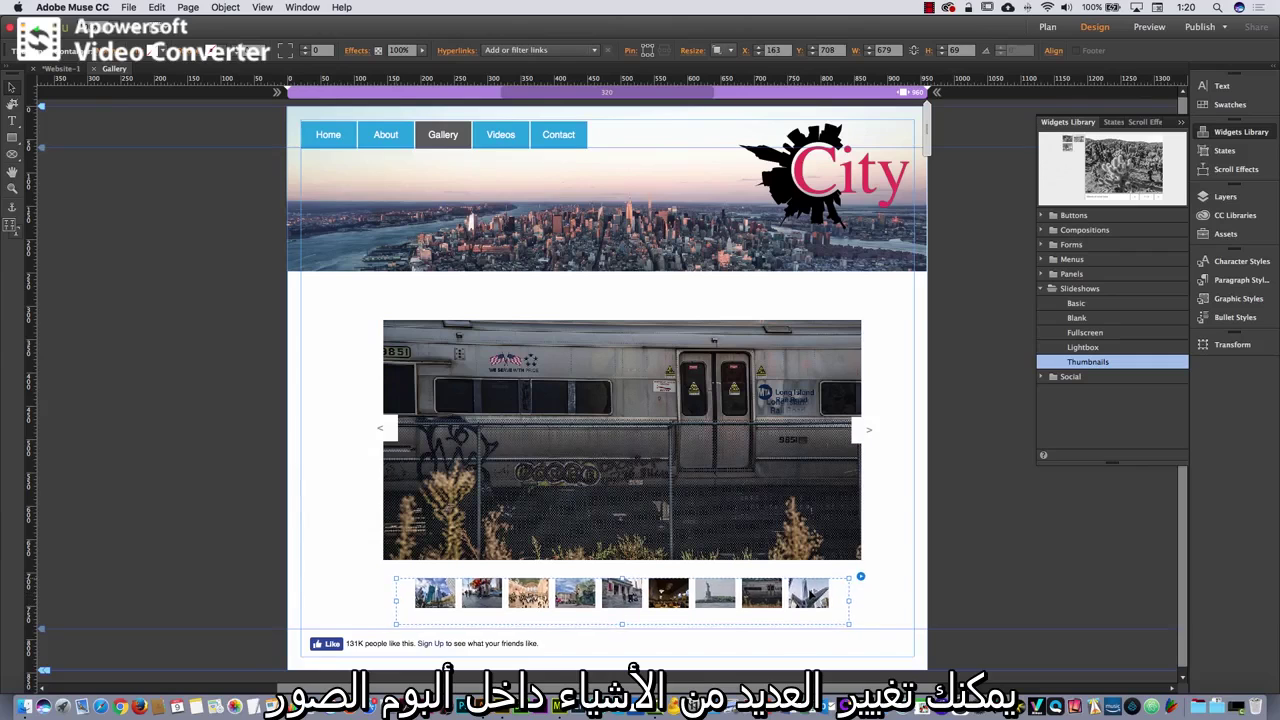
{"action": "left_click_drag", "start_coordinate": [805, 595], "coordinate": [822, 571]}
{"action": "left_click", "coordinate": [895, 553]}
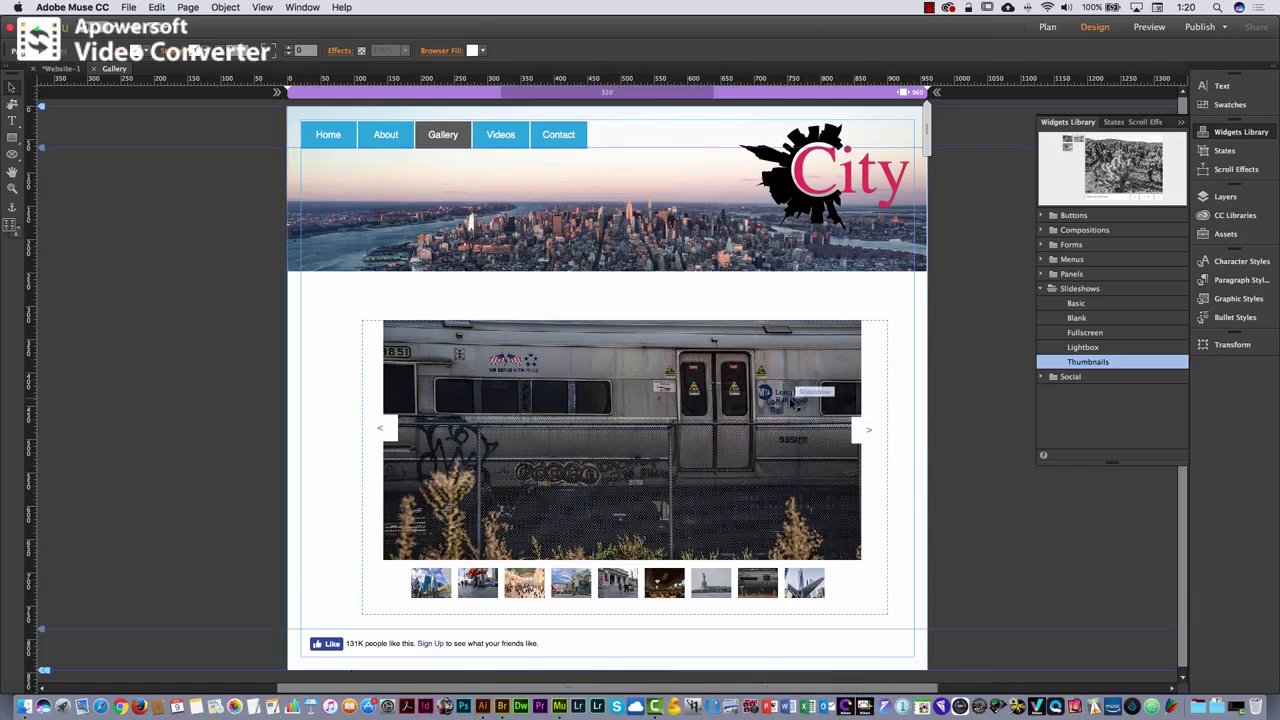
{"action": "left_click_drag", "start_coordinate": [791, 404], "coordinate": [777, 429]}
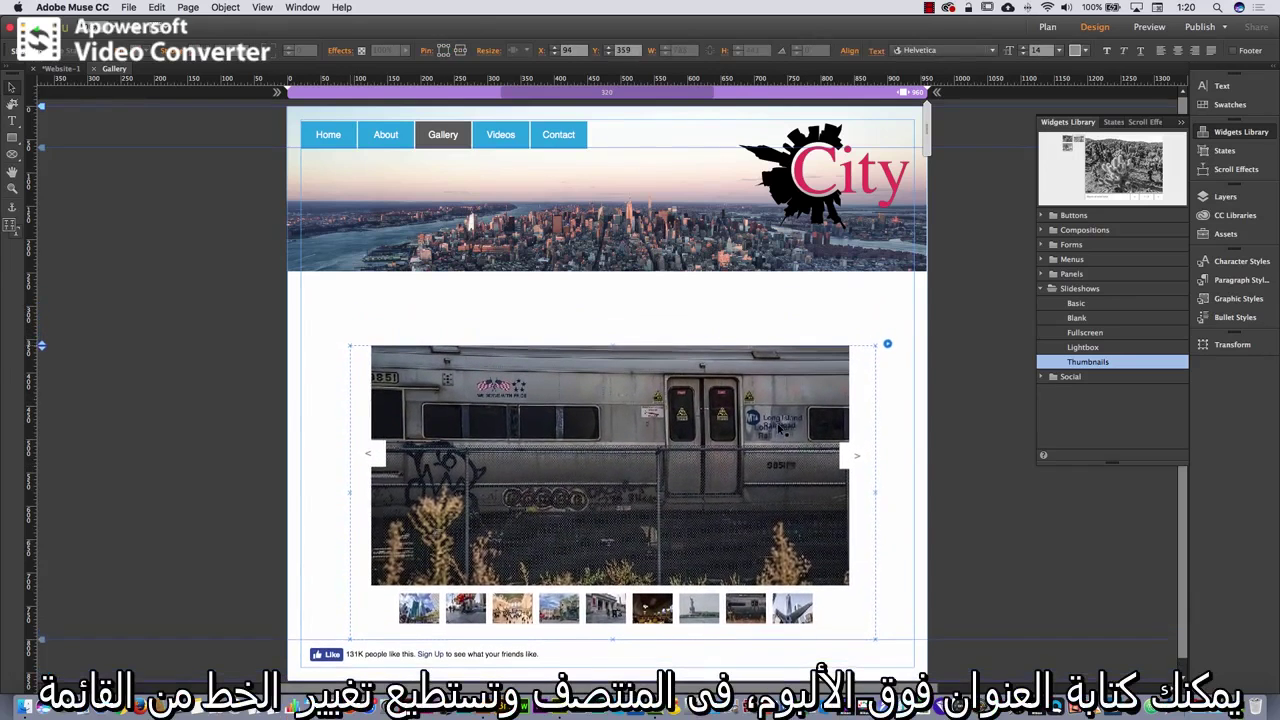
{"action": "left_click", "coordinate": [155, 230]}
Add a text frame above the slideshow with the centred title "This is the gallery"
{"action": "left_click", "coordinate": [12, 120]}
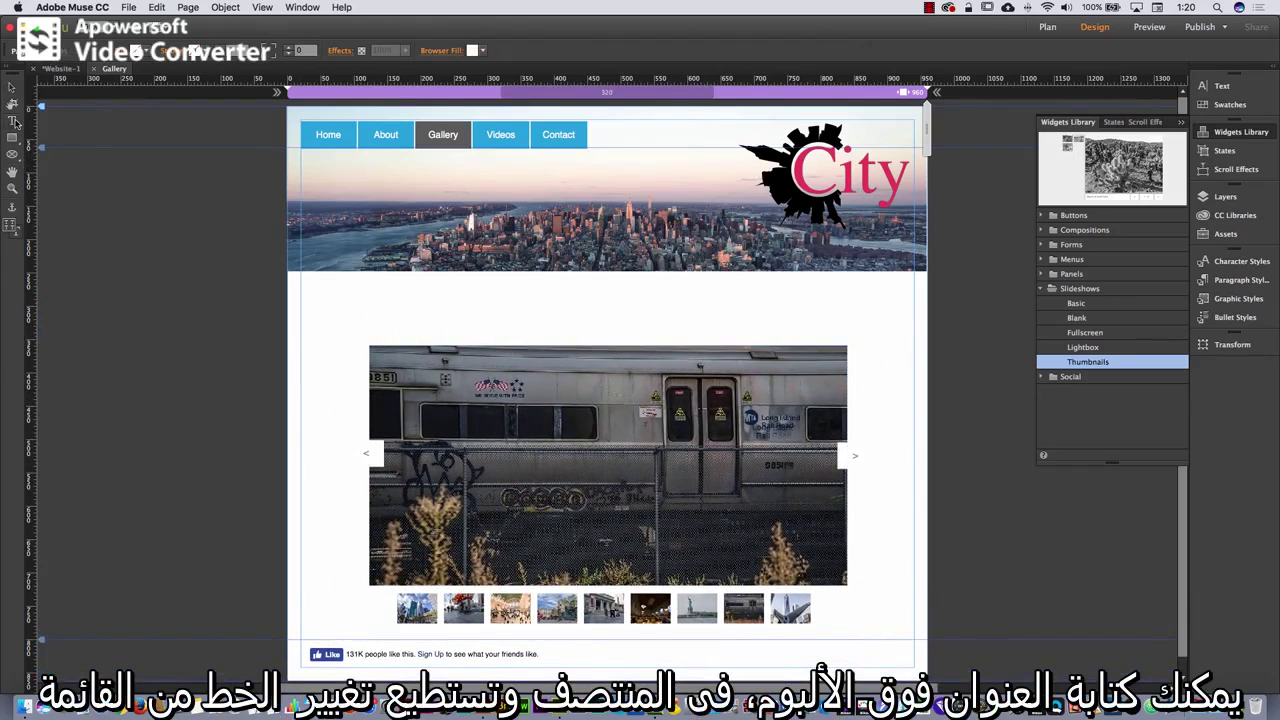
{"action": "left_click_drag", "start_coordinate": [456, 296], "coordinate": [764, 327]}
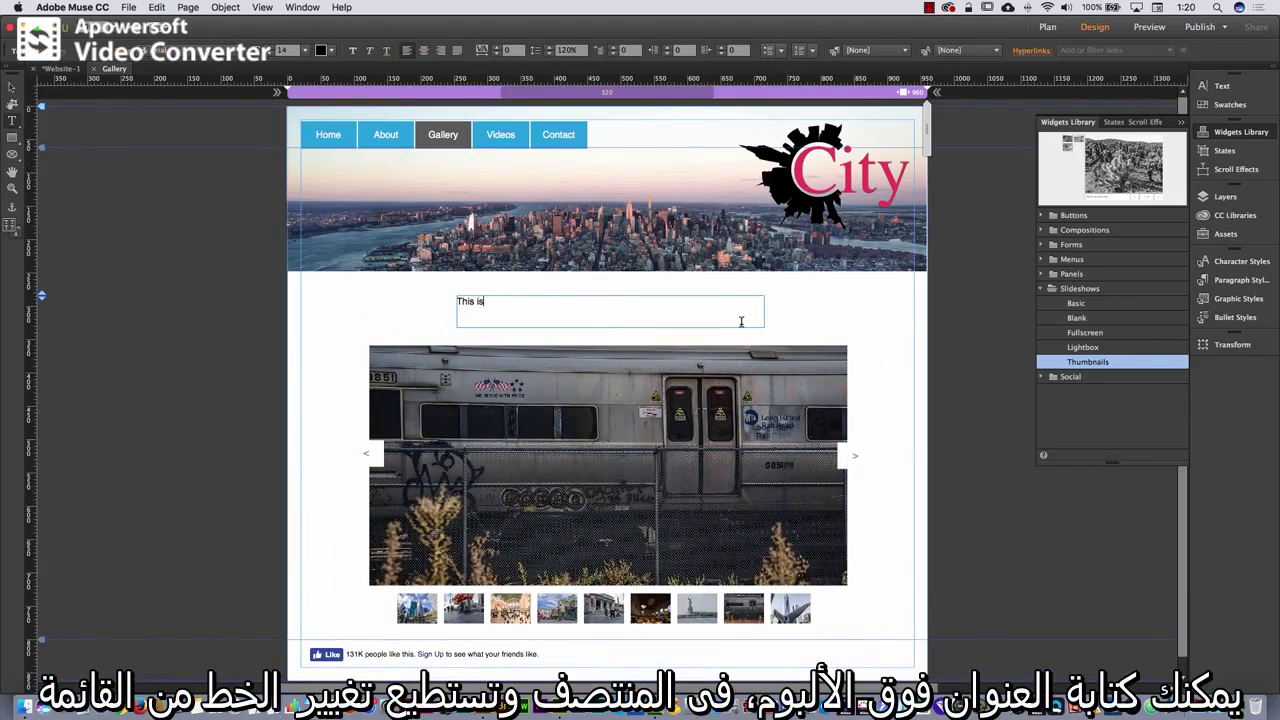
{"action": "type", "text": "This is the c"}
{"action": "key", "text": "BackSpace"}
{"action": "type", "text": "gallery"}
{"action": "key", "text": "super+a"}
{"action": "key", "text": "super+shift+c"}
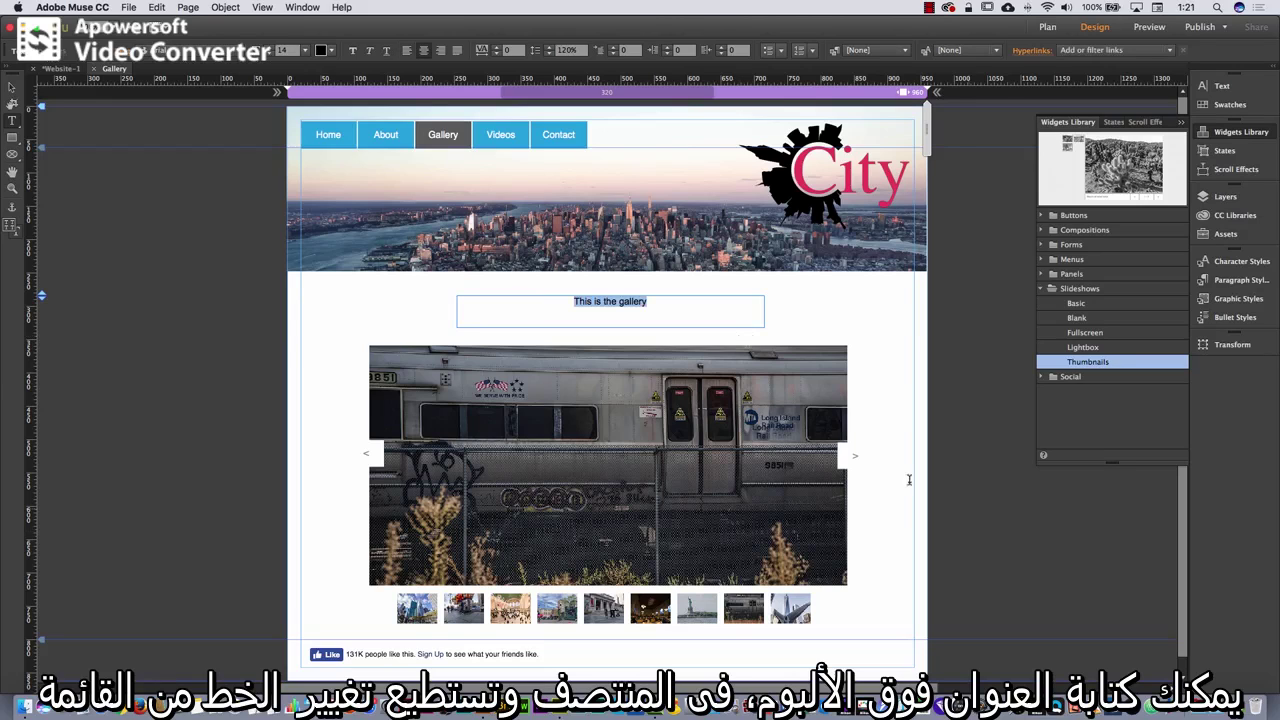
Set the gallery title's font to Subway Berlin SC at size 36
{"action": "left_click", "coordinate": [199, 50]}
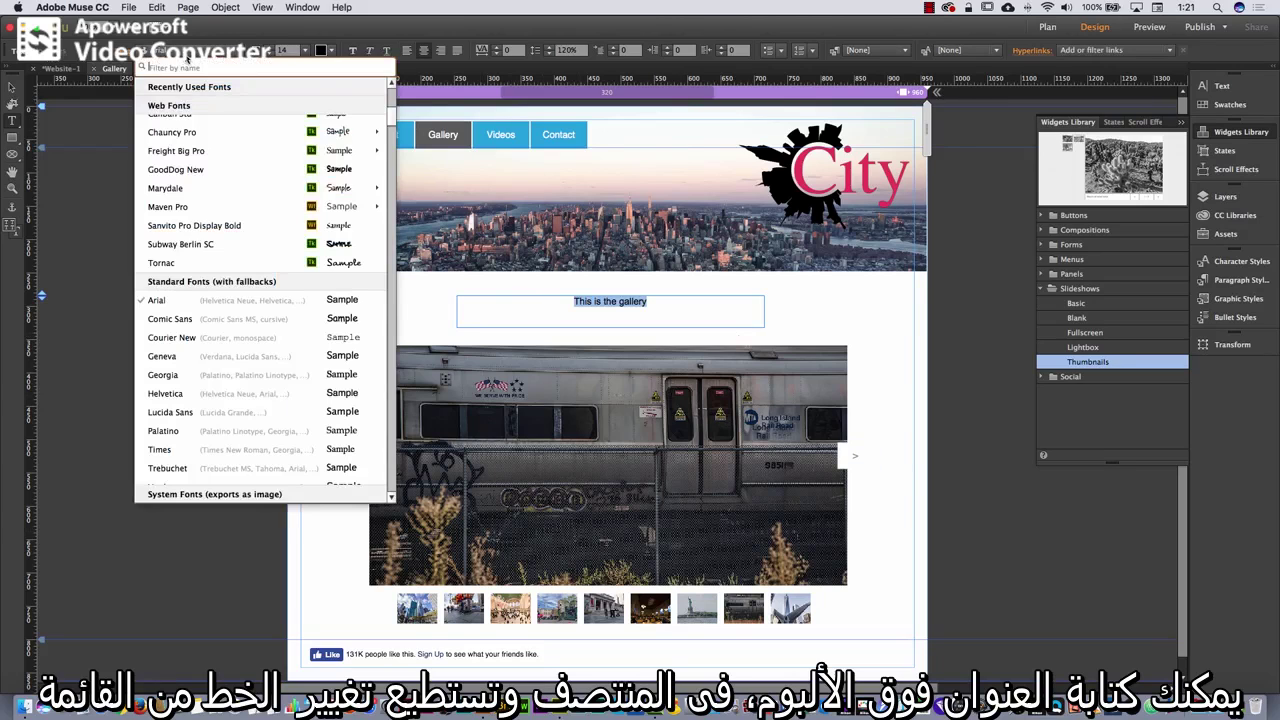
{"action": "left_click", "coordinate": [265, 245]}
{"action": "left_click", "coordinate": [302, 50]}
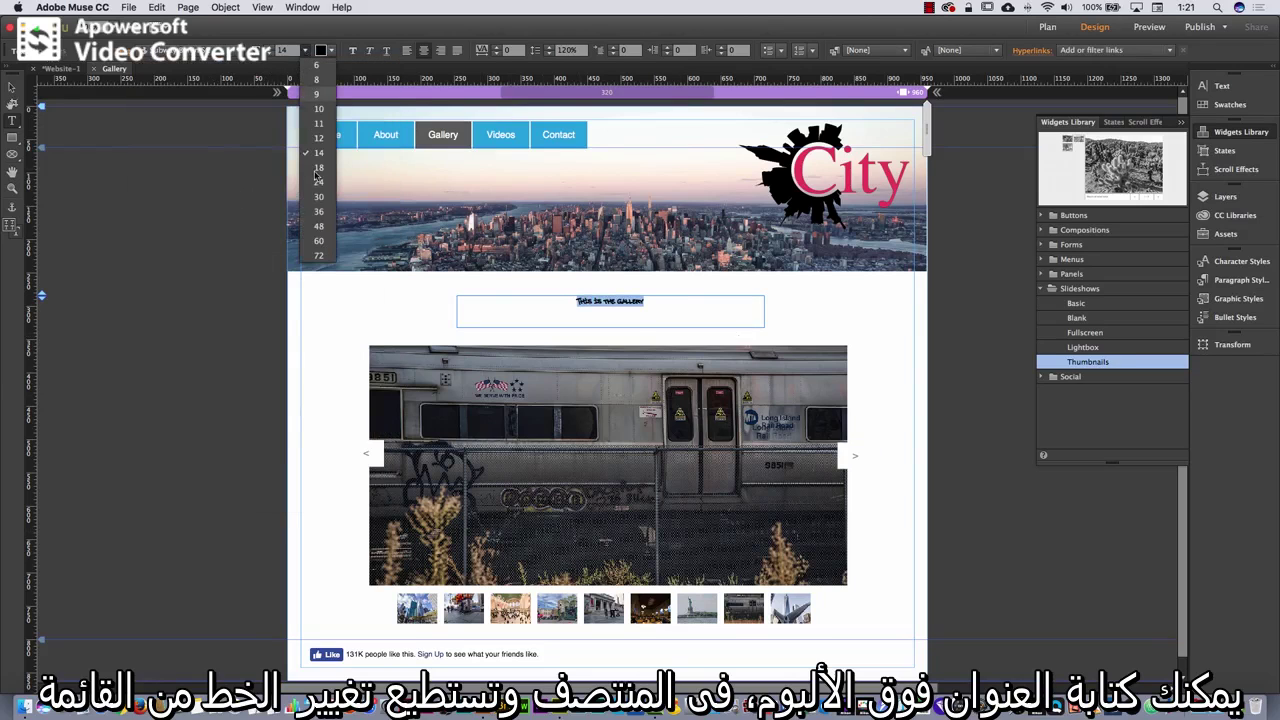
{"action": "left_click", "coordinate": [326, 222]}
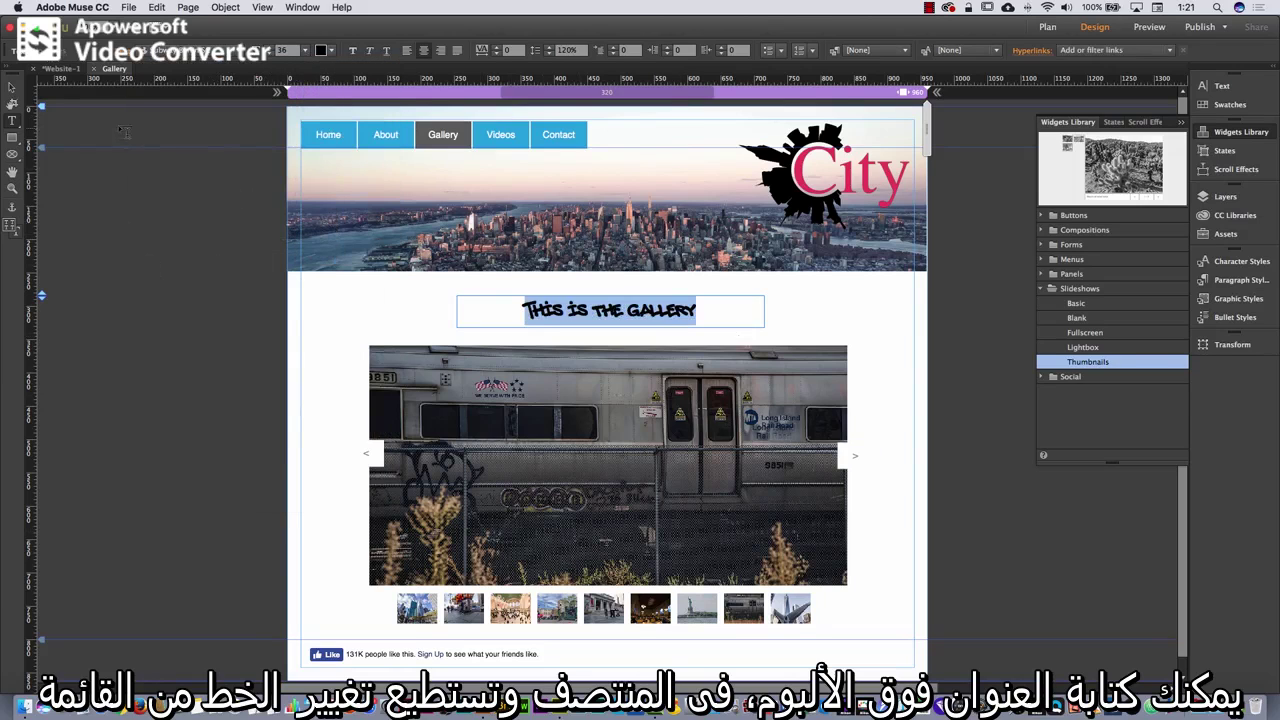
Finish editing the gallery title, close the Gallery page and open the Videos page for editing
{"action": "left_click", "coordinate": [19, 90]}
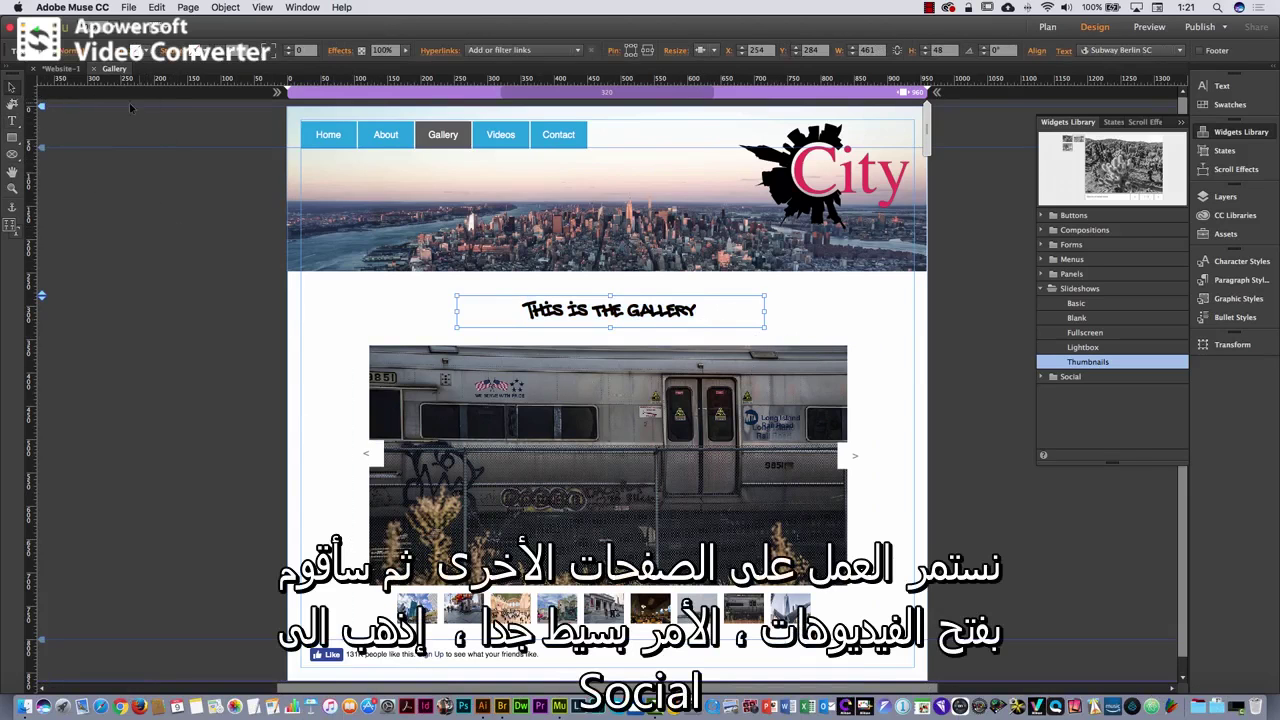
{"action": "left_click", "coordinate": [93, 69]}
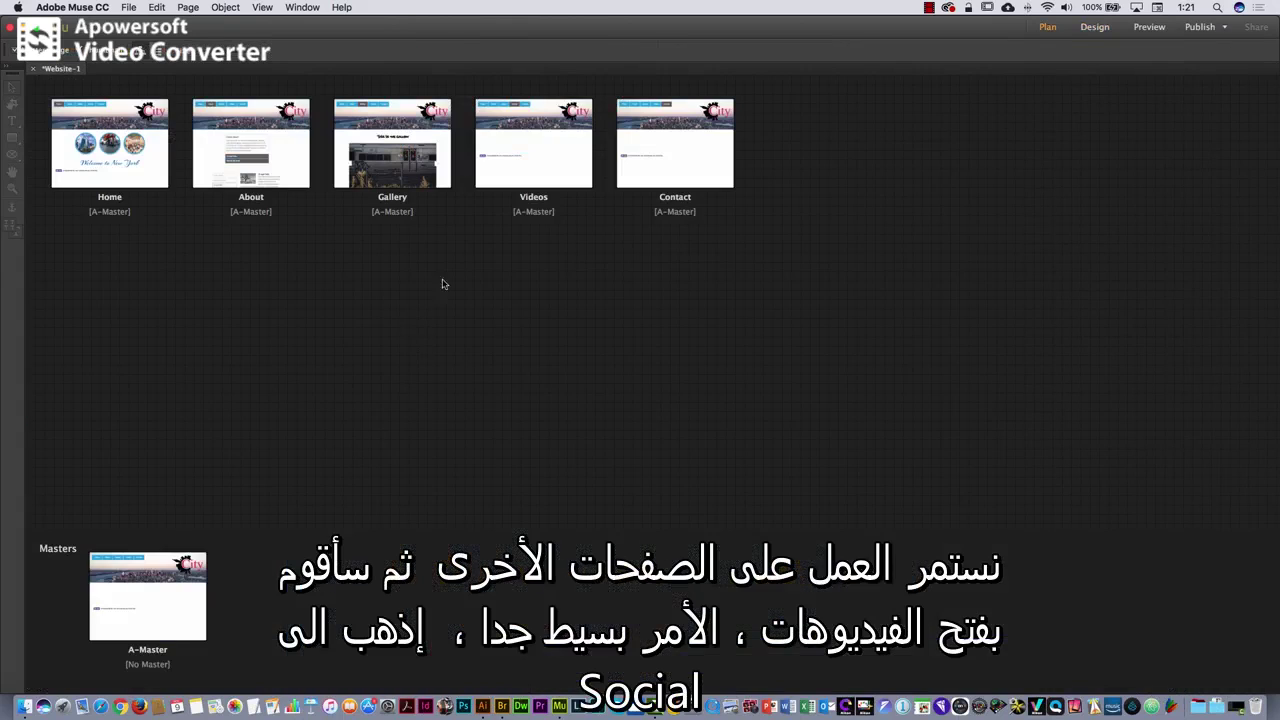
{"action": "double_click", "coordinate": [541, 162]}
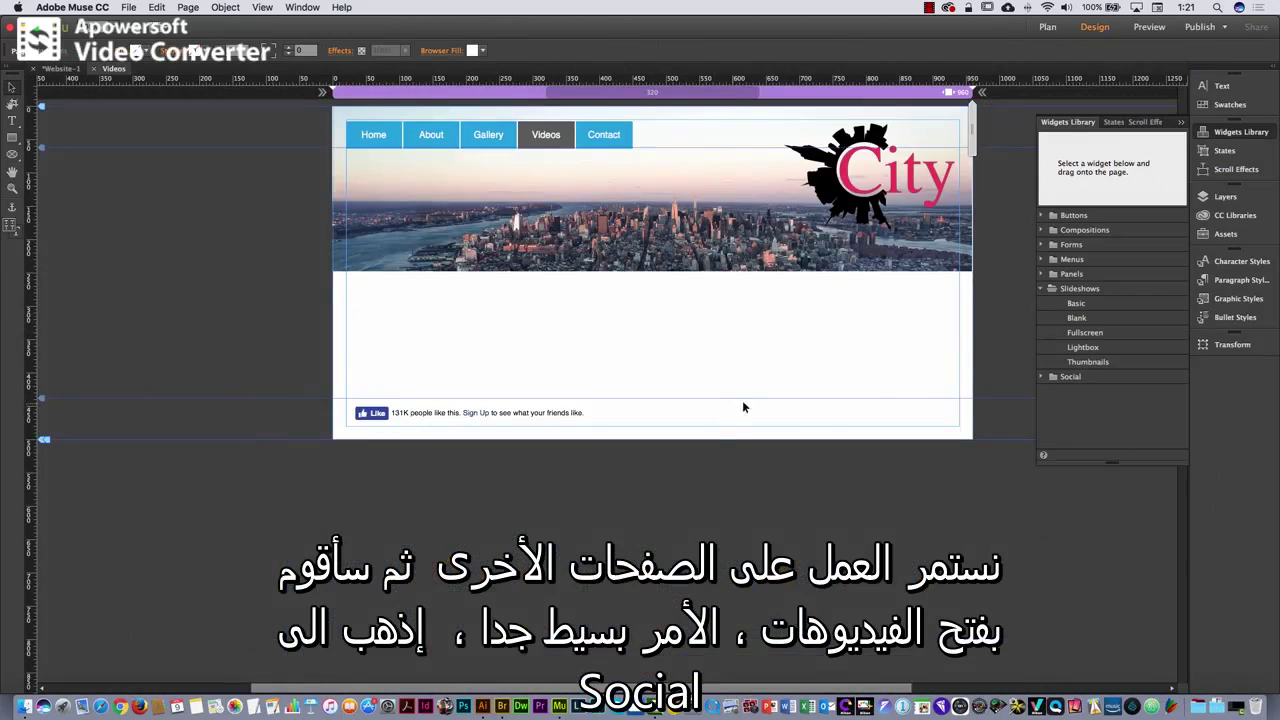
Add a YouTube widget from the Social widgets below the banner, move it to about X 219, Y 283, and open its video ID
{"action": "left_click", "coordinate": [1041, 377]}
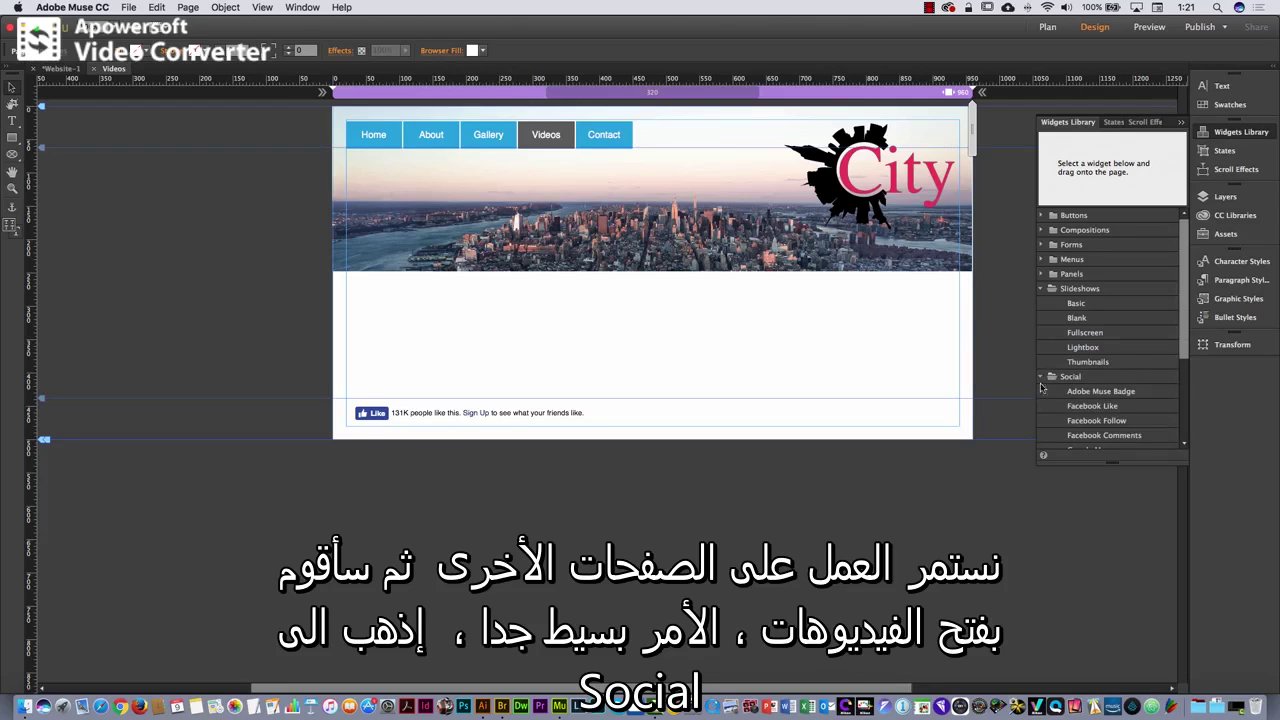
{"action": "left_click", "coordinate": [1041, 289]}
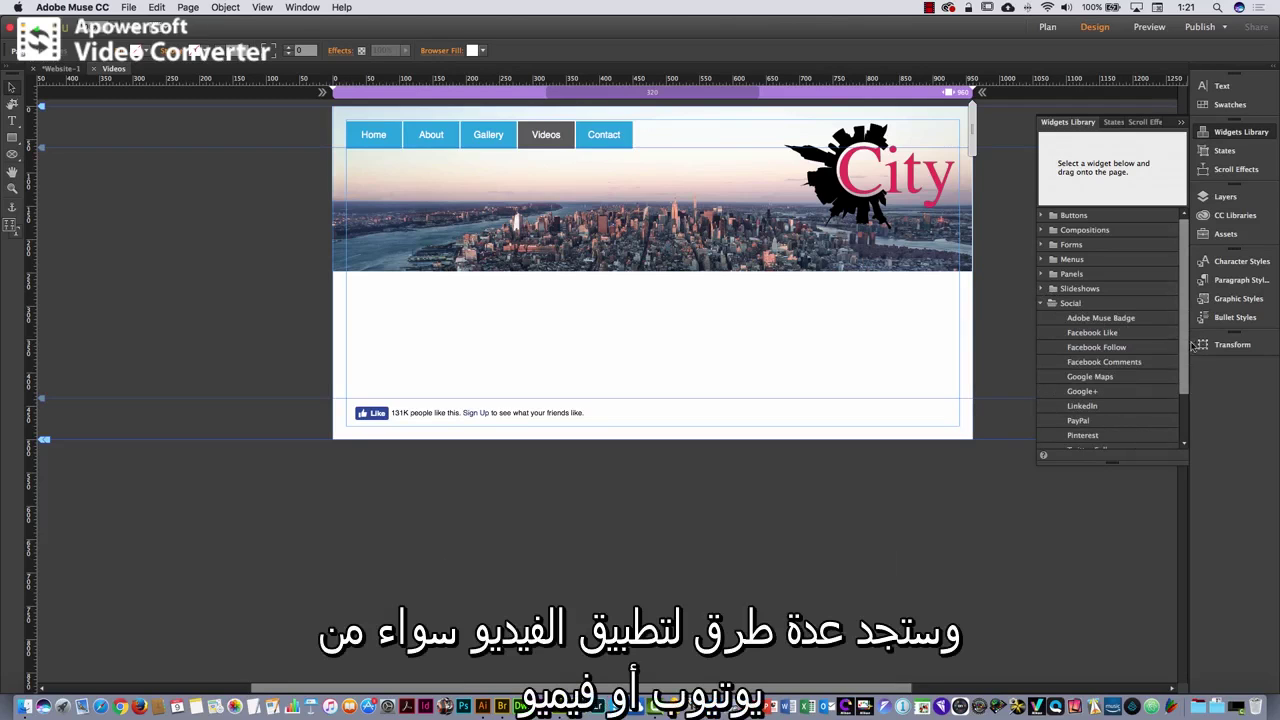
{"action": "left_click", "coordinate": [1146, 463]}
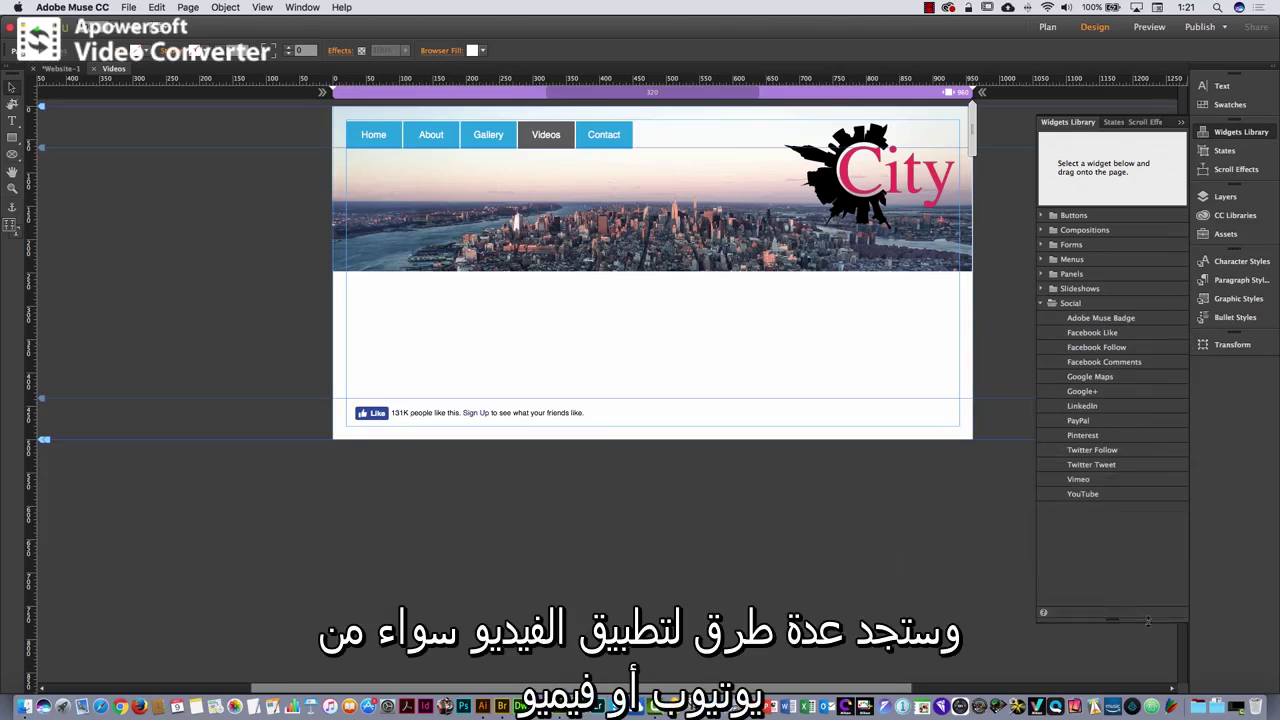
{"action": "left_click", "coordinate": [1089, 484]}
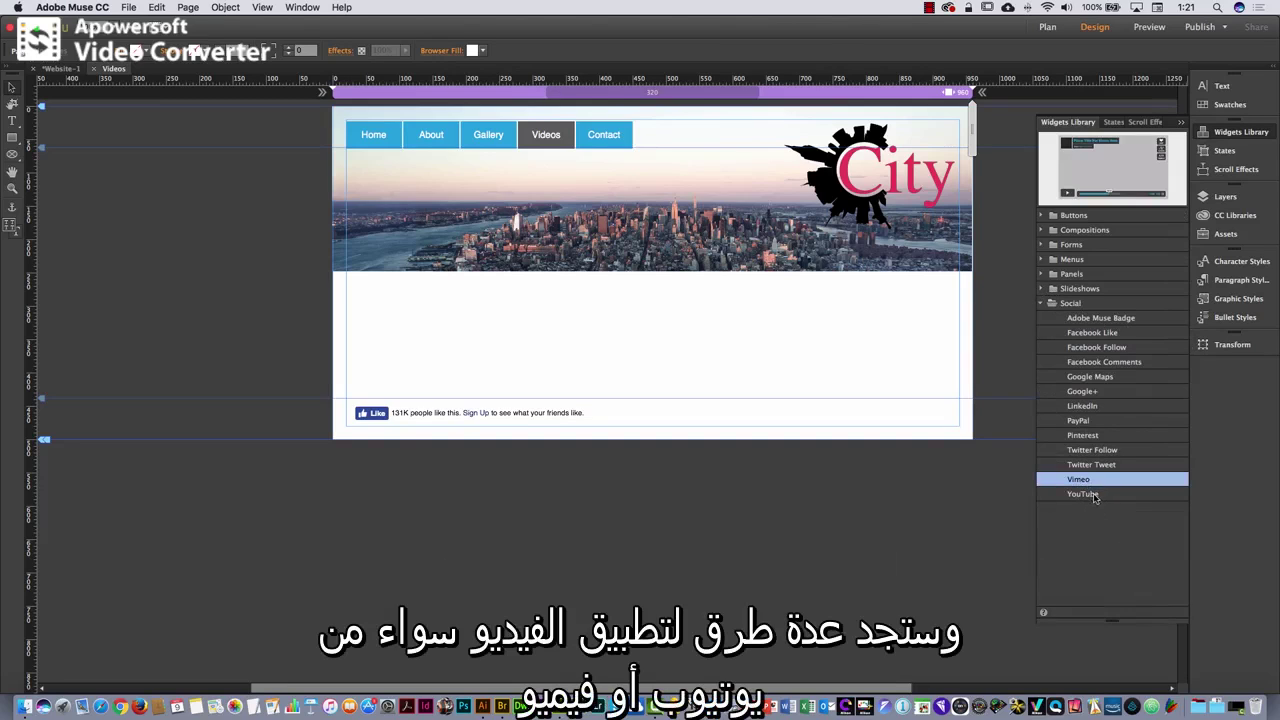
{"action": "left_click", "coordinate": [1084, 494]}
{"action": "left_click_drag", "start_coordinate": [1093, 497], "coordinate": [527, 302]}
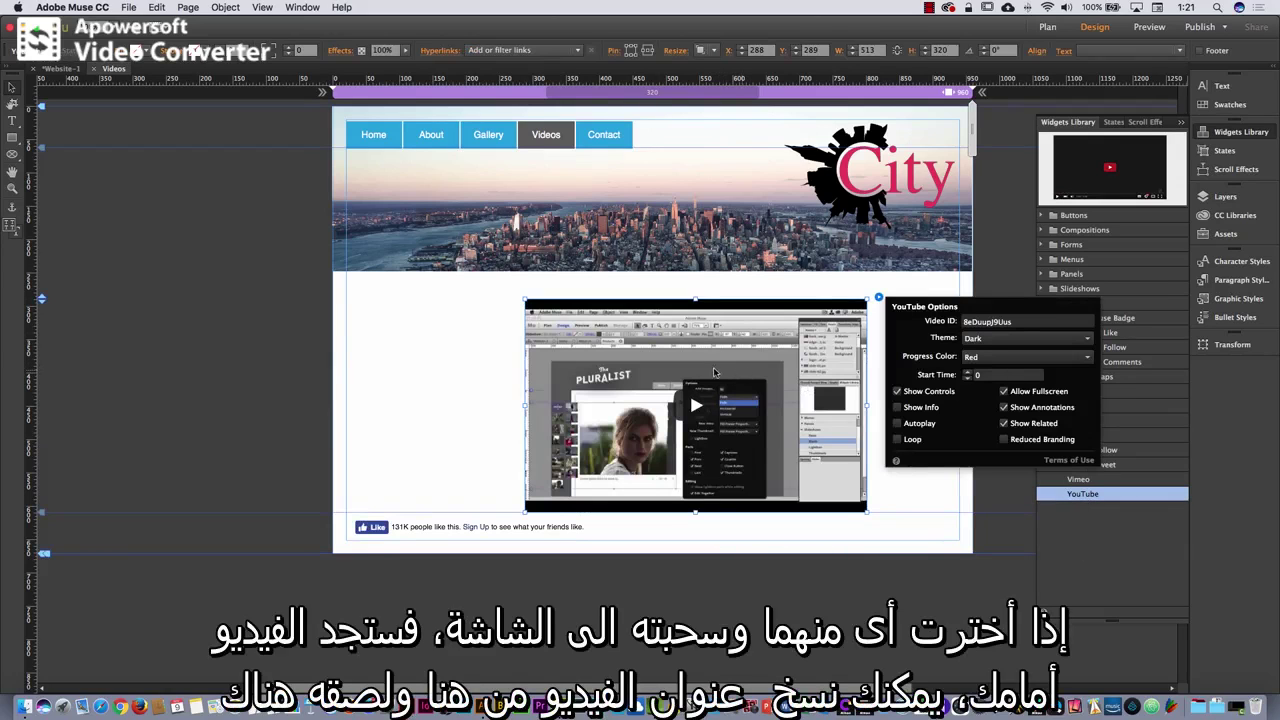
{"action": "left_click_drag", "start_coordinate": [714, 372], "coordinate": [668, 367]}
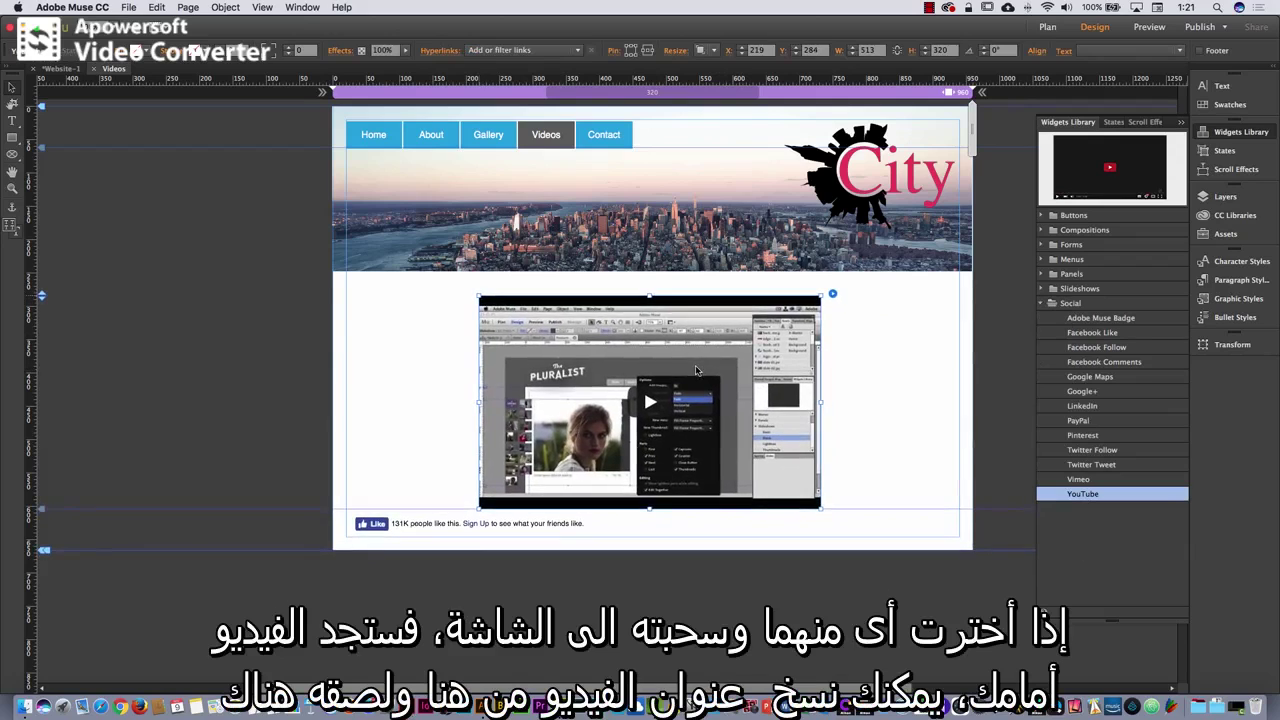
{"action": "left_click", "coordinate": [832, 294]}
{"action": "left_click_drag", "start_coordinate": [966, 313], "coordinate": [928, 313]}
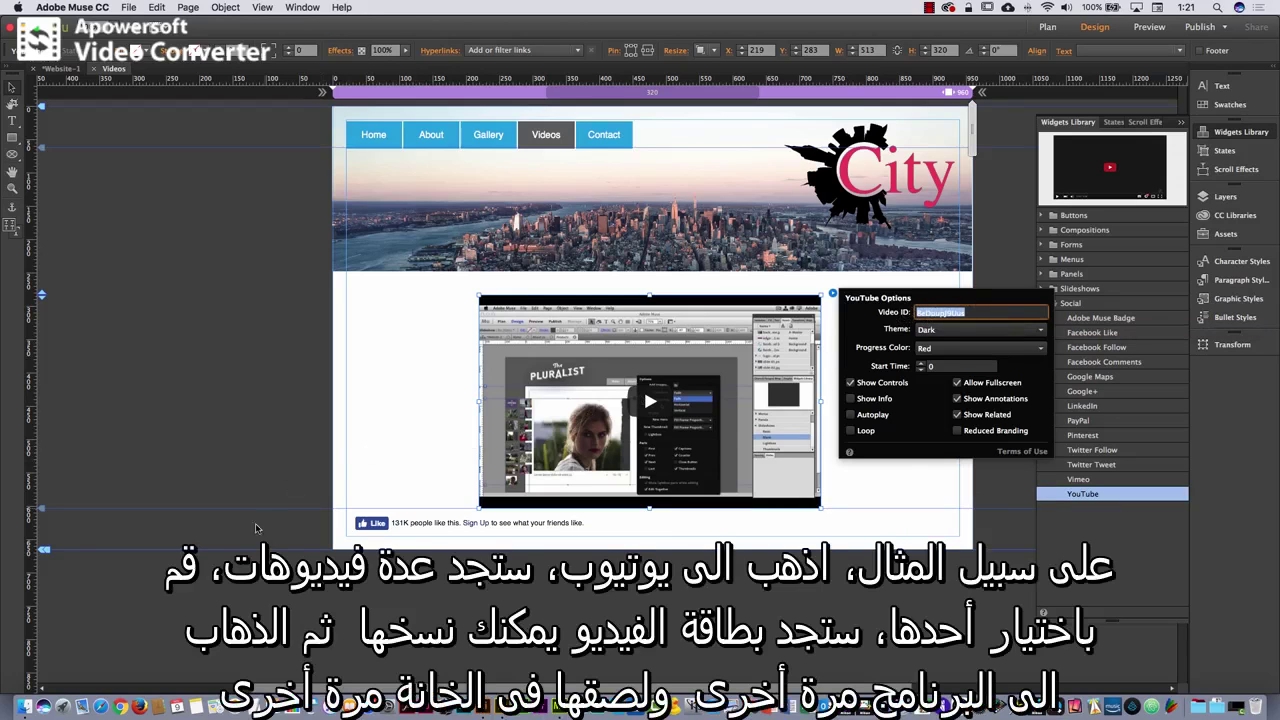
Switch to Chrome and open the trainer's YouTube channel page
{"action": "left_click", "coordinate": [120, 706]}
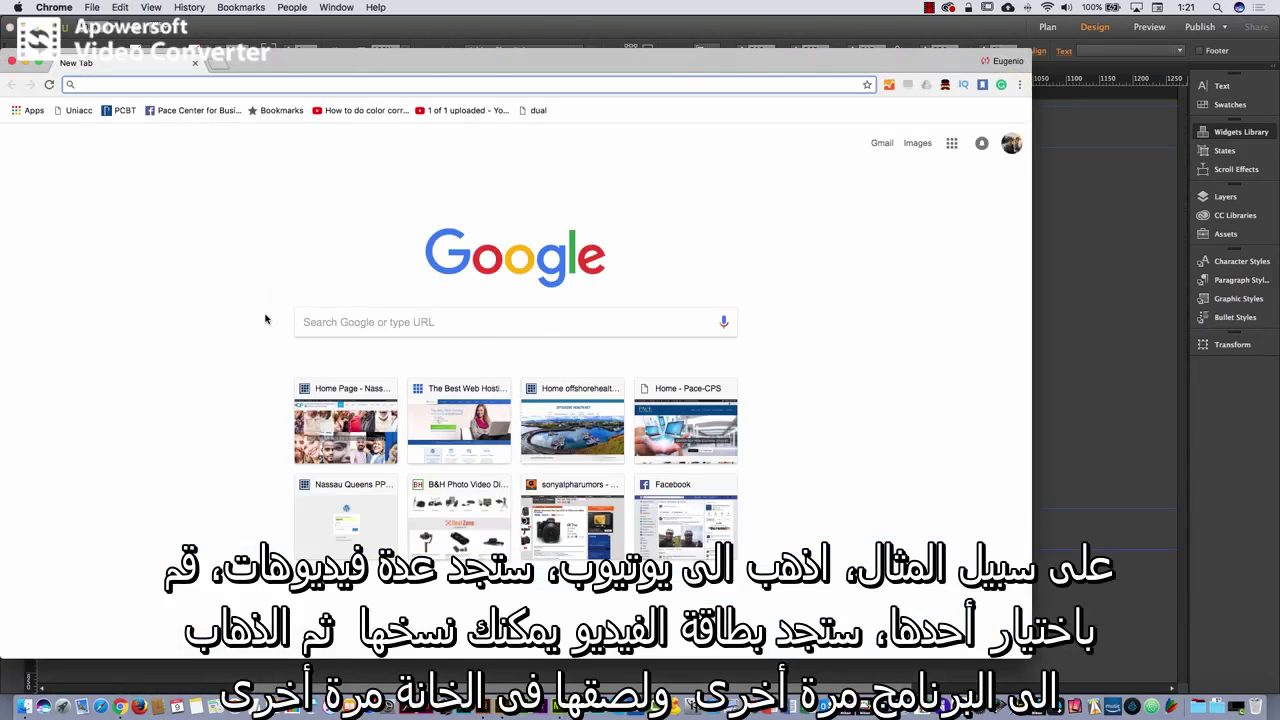
{"action": "type", "text": "youtube.com"}
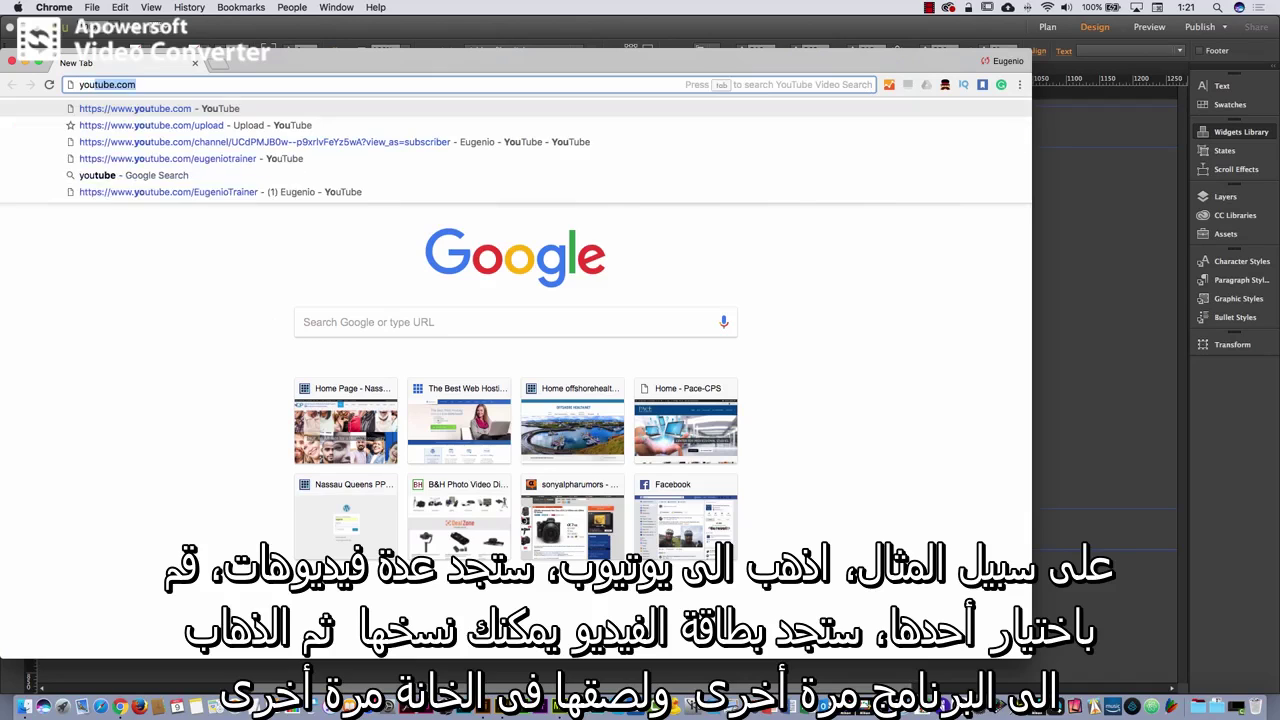
{"action": "type", "text": "/"}
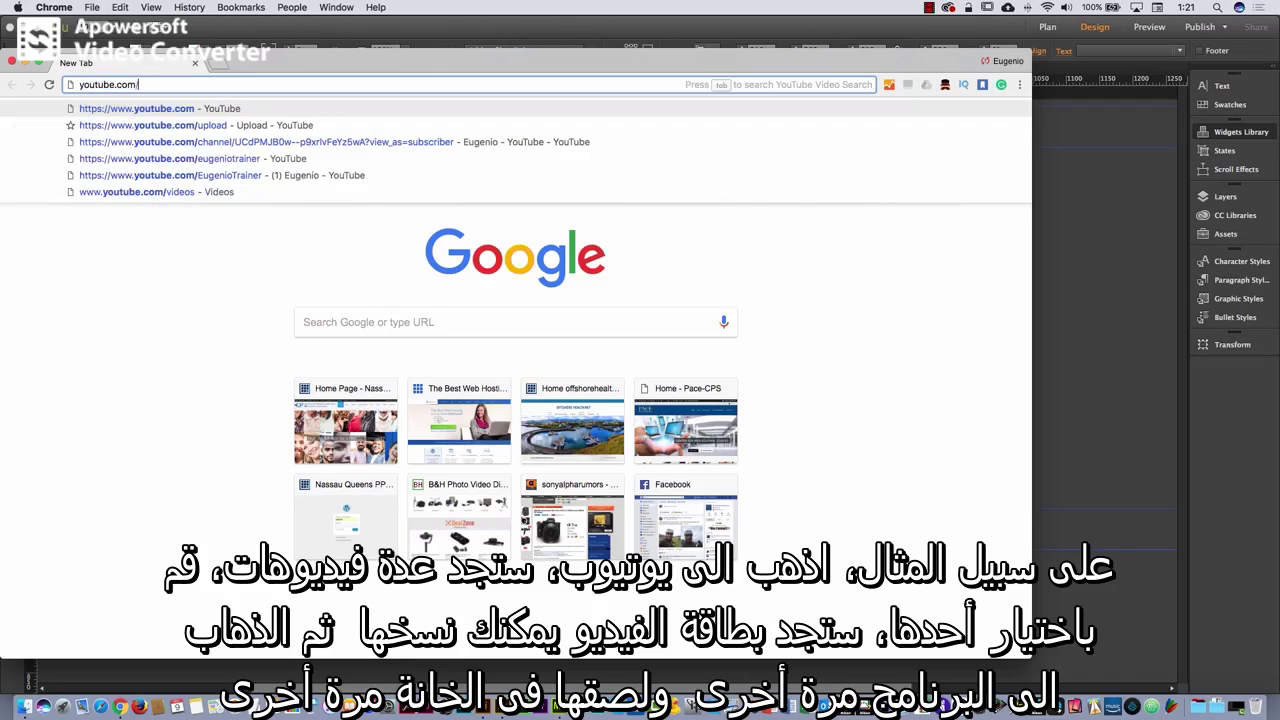
{"action": "type", "text": "Eug"}
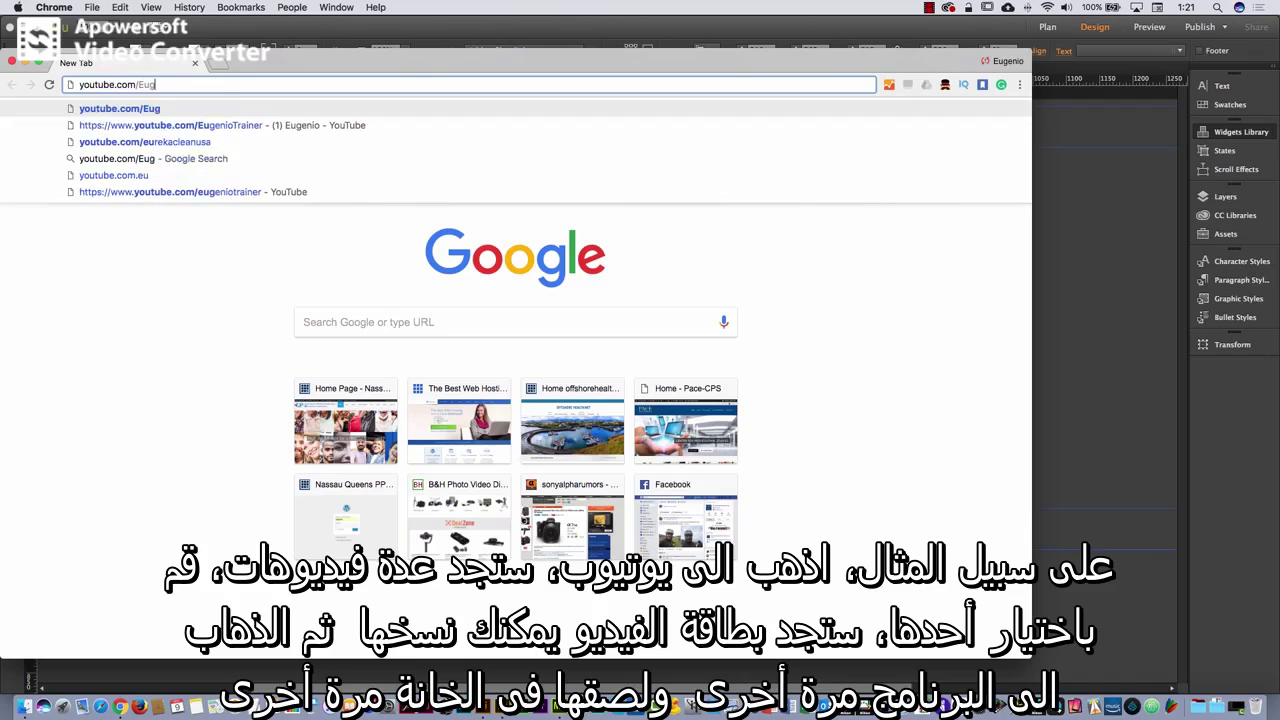
{"action": "type", "text": "enioTrainer"}
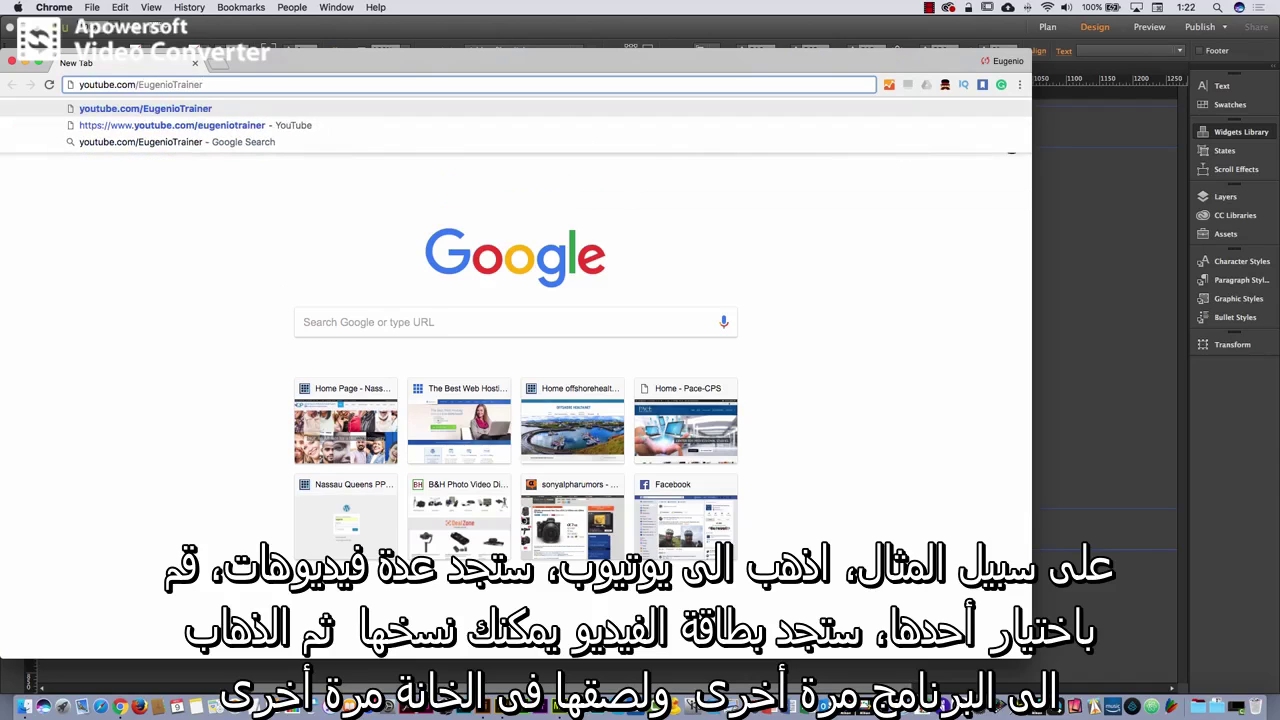
{"action": "key", "text": "Return"}
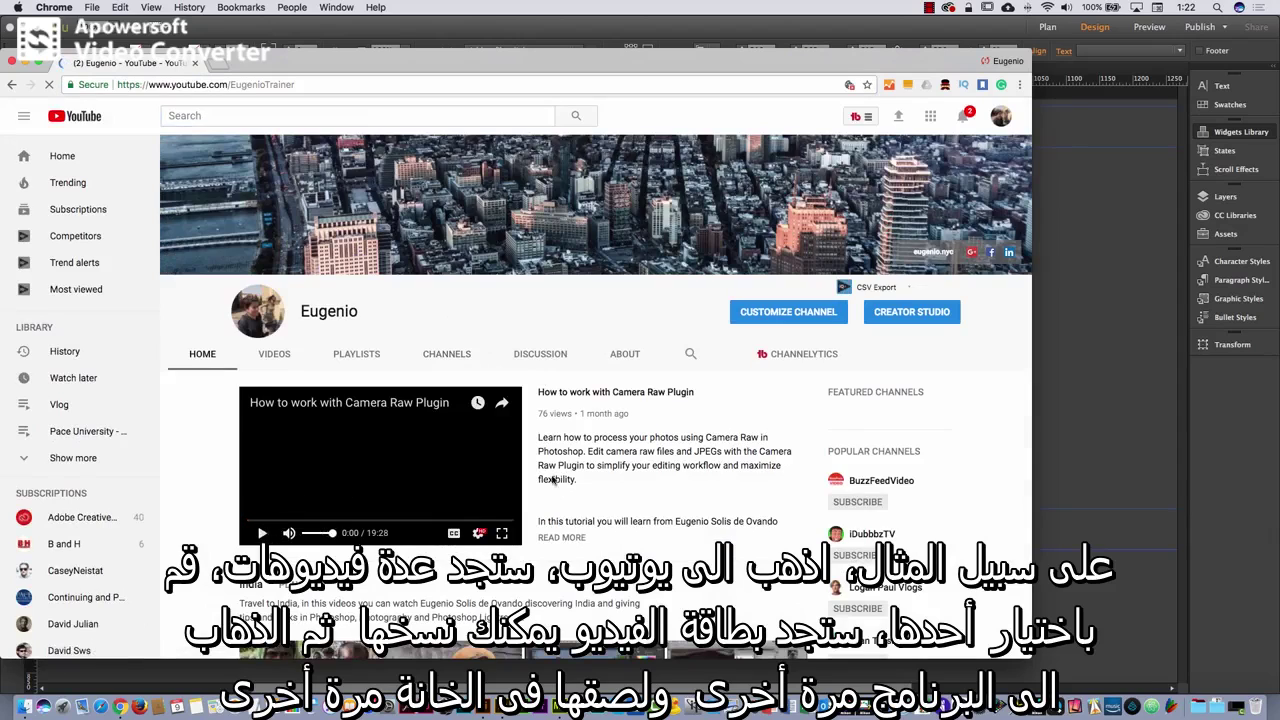
Open the Vlog video "How to make 3d logo effect in Adobe Illustrator CC 2017, tutorial", pause it and copy the video ID from its address
{"action": "scroll", "coordinate": [567, 463], "scroll_direction": "down", "scroll_amount": 5}
{"action": "scroll", "coordinate": [567, 463], "scroll_direction": "down", "scroll_amount": 2}
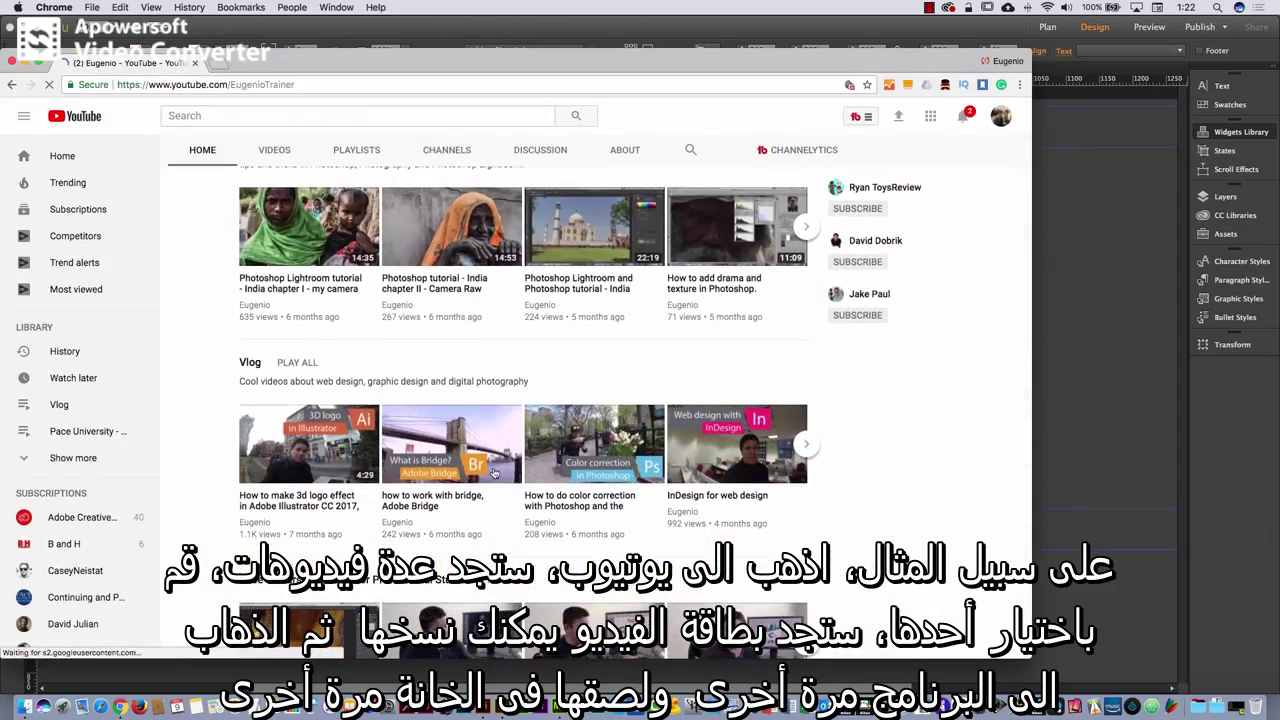
{"action": "left_click", "coordinate": [325, 452]}
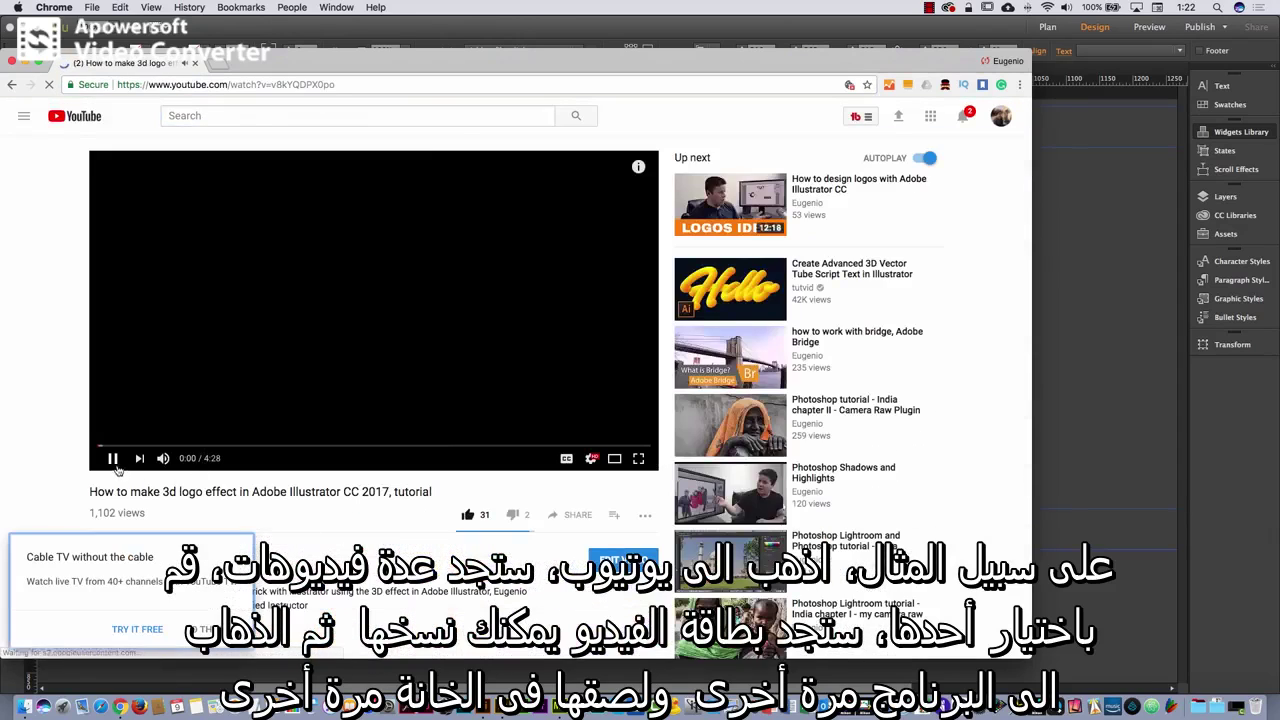
{"action": "left_click", "coordinate": [280, 84]}
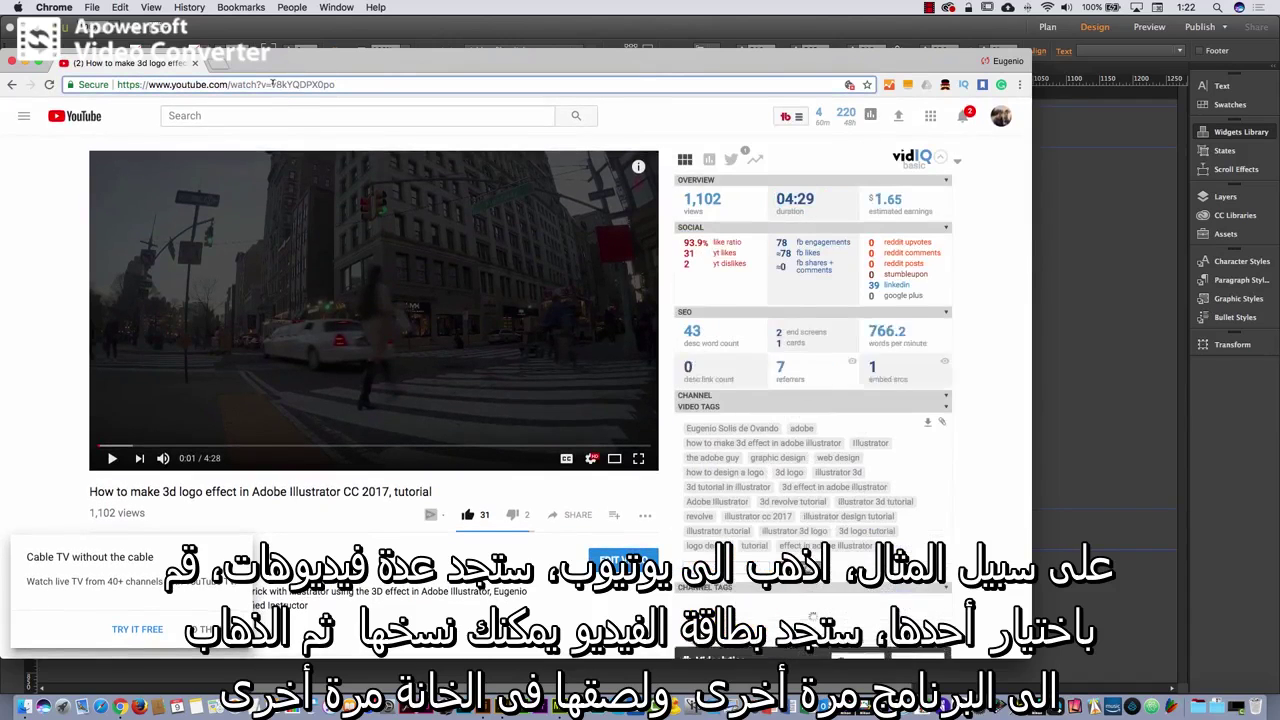
{"action": "left_click_drag", "start_coordinate": [272, 84], "coordinate": [337, 80]}
{"action": "key", "text": "super+c"}
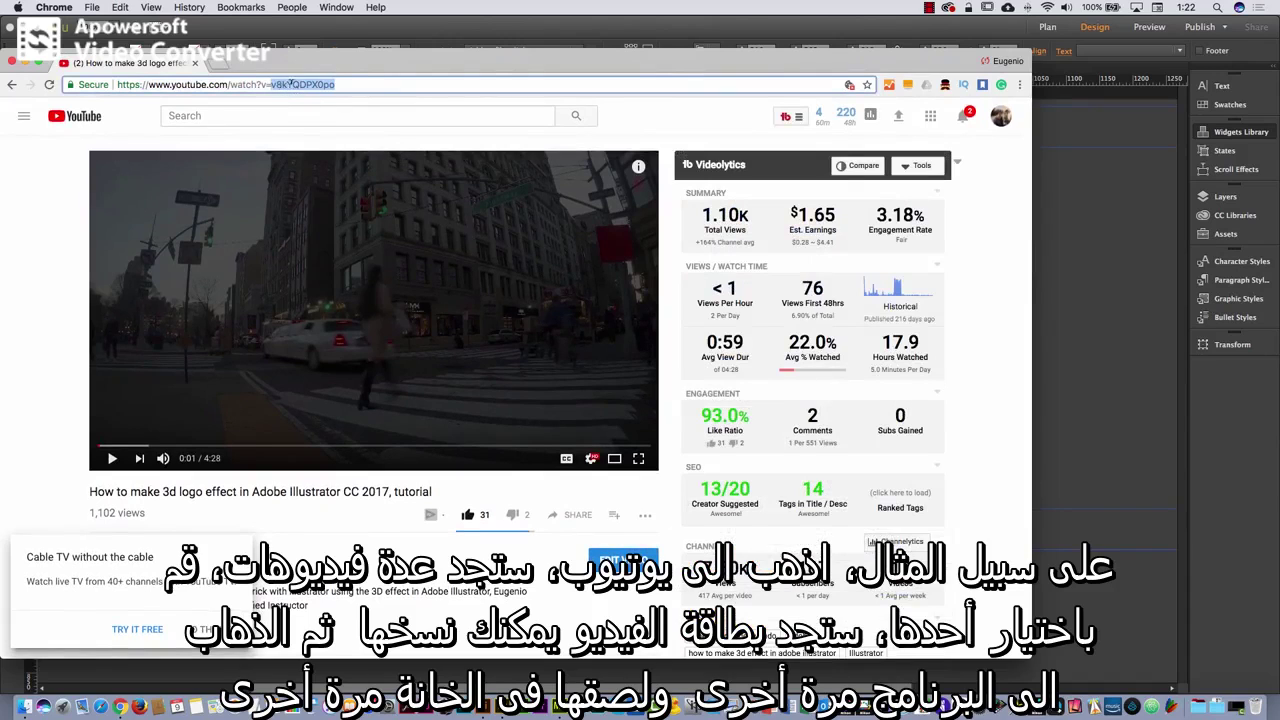
Switch back to Adobe Muse, set the YouTube widget's video ID to the copied v8kYQDPX0po, and deselect the widget
{"action": "key", "text": "super+Tab"}
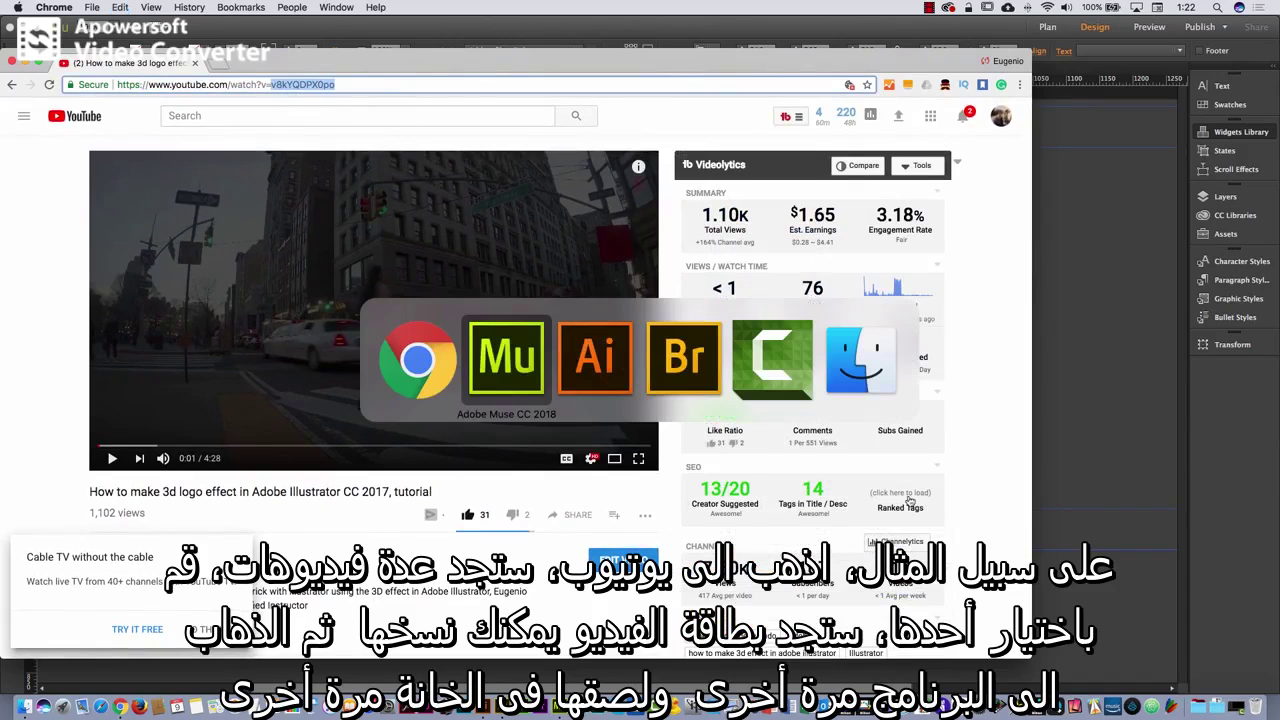
{"action": "left_click", "coordinate": [518, 372]}
{"action": "left_click", "coordinate": [832, 293]}
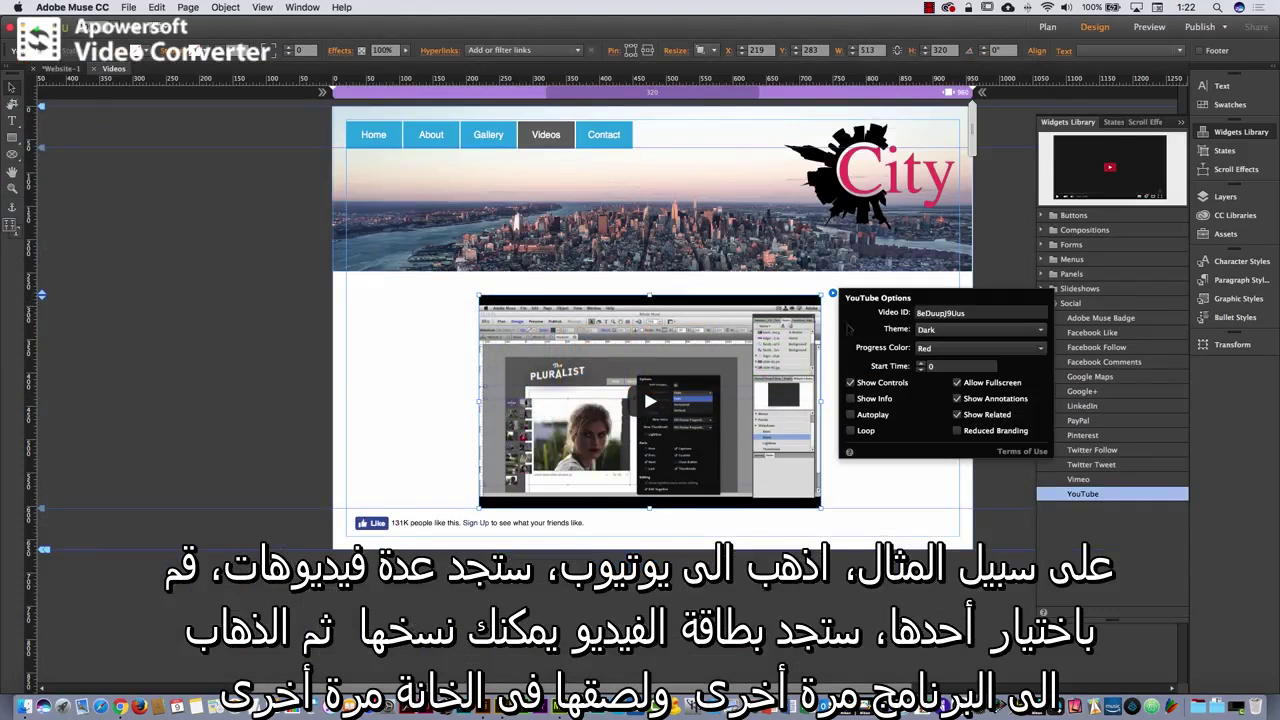
{"action": "left_click_drag", "start_coordinate": [967, 313], "coordinate": [892, 312]}
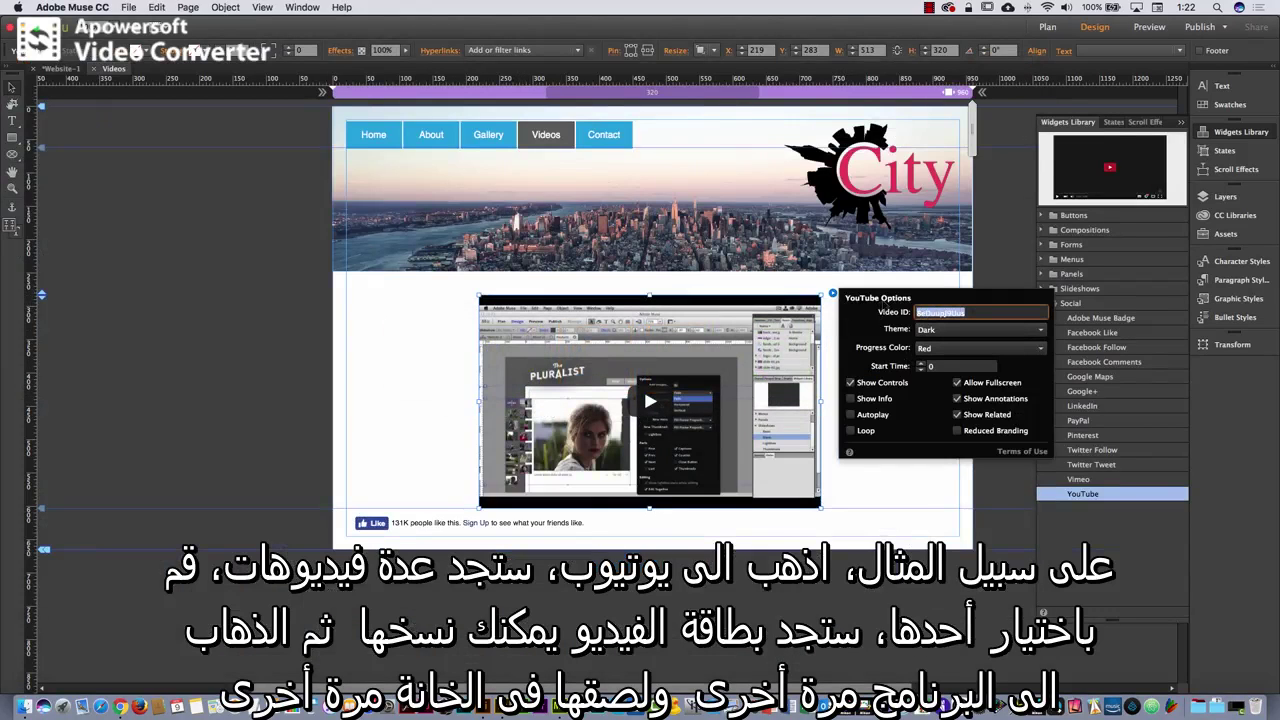
{"action": "key", "text": "super+v"}
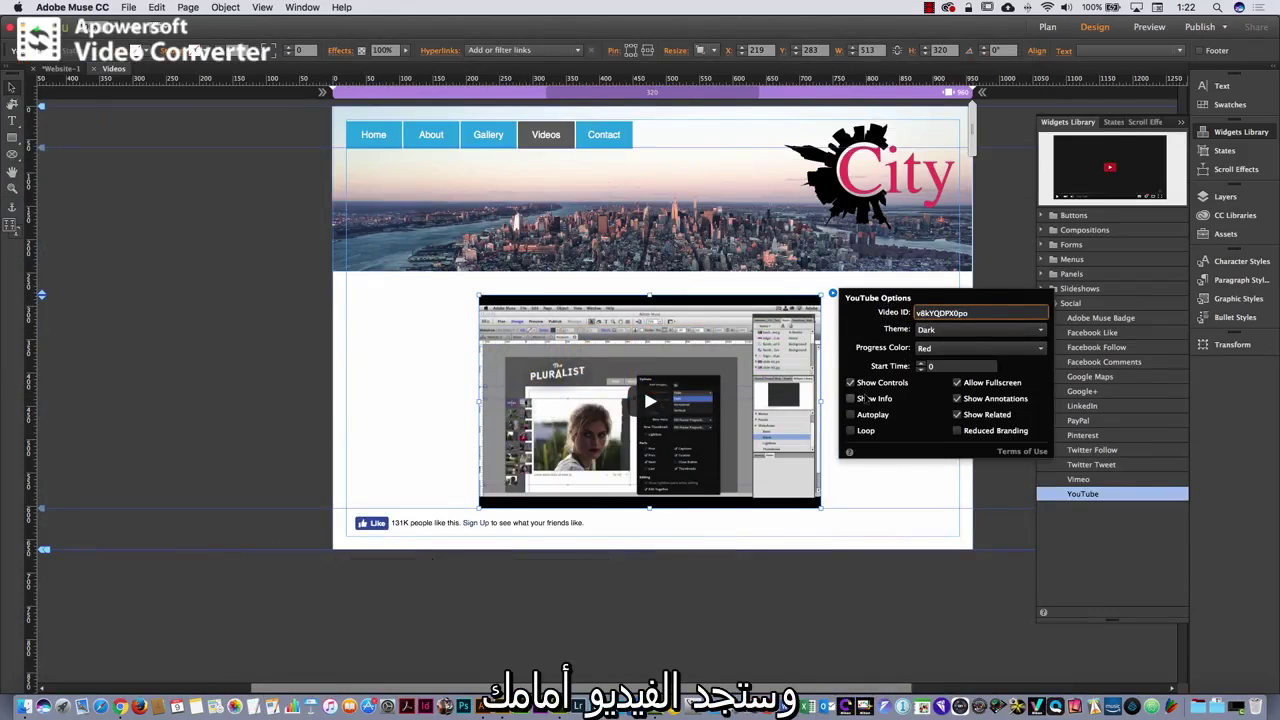
{"action": "key", "text": "Return"}
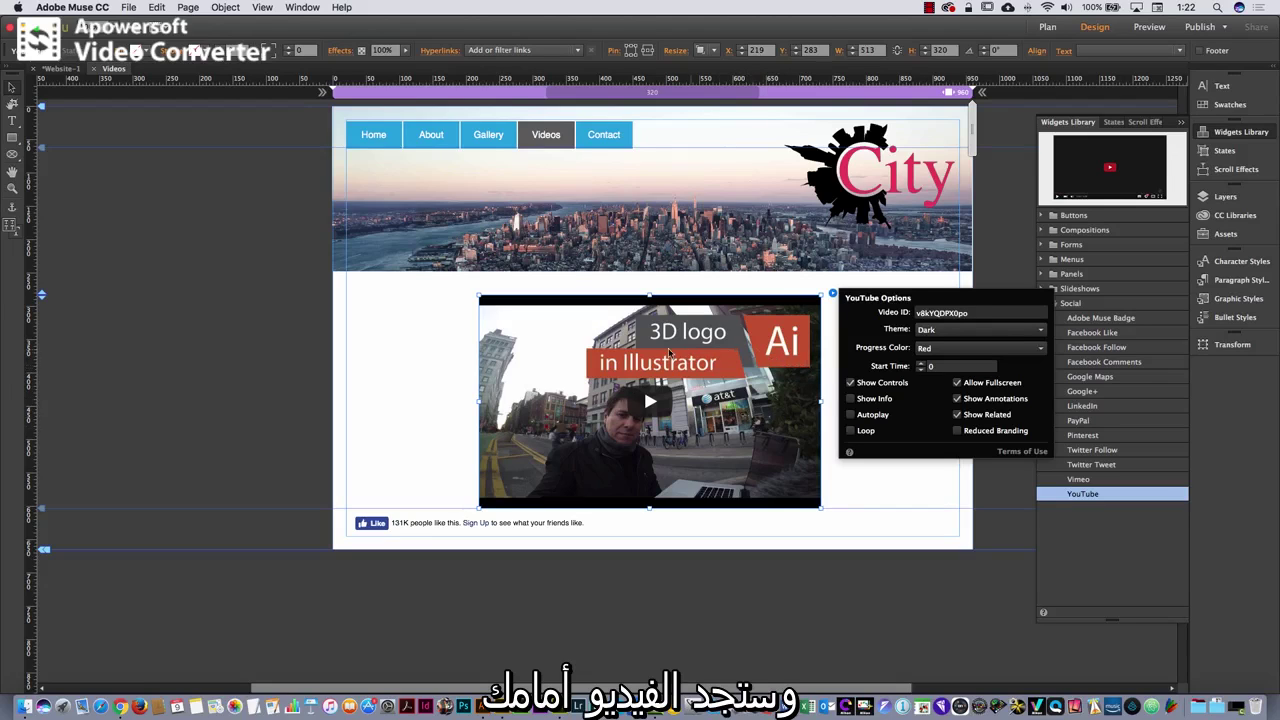
{"action": "left_click", "coordinate": [902, 484]}
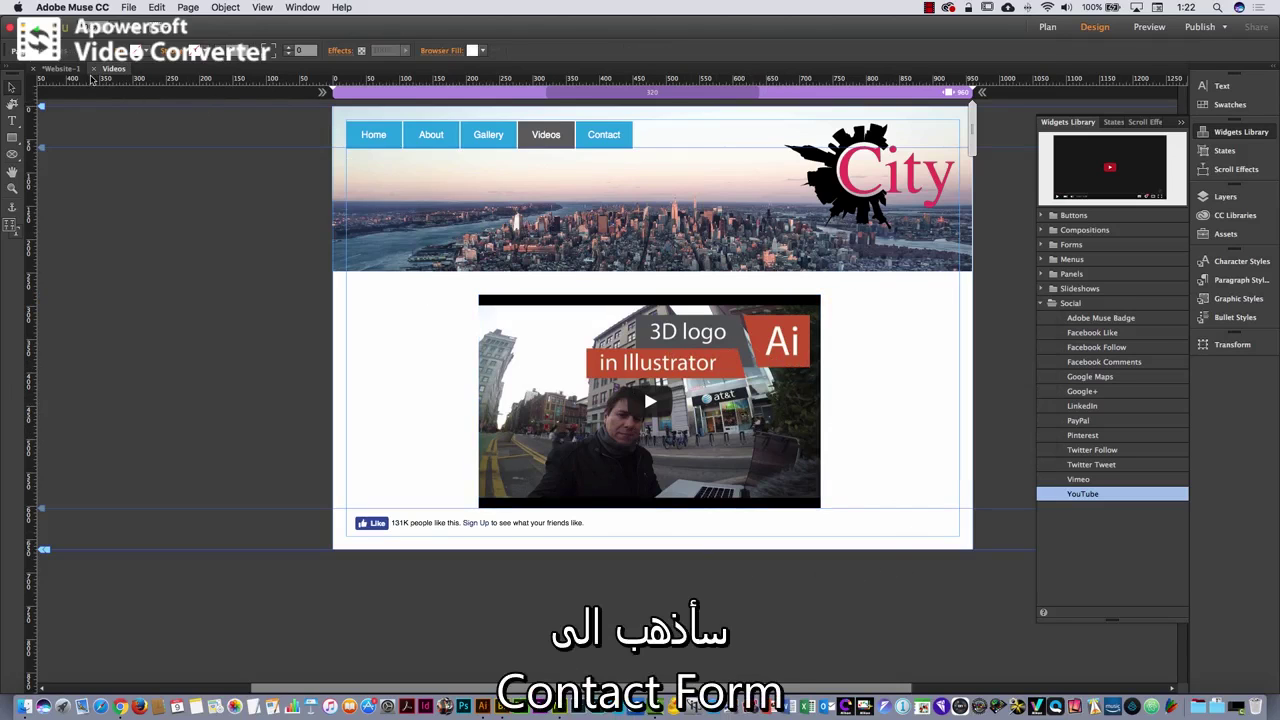
Close the Videos page, open the Contact page and place a Simple Contact form below the banner at about X 93, Y 329
{"action": "left_click", "coordinate": [94, 69]}
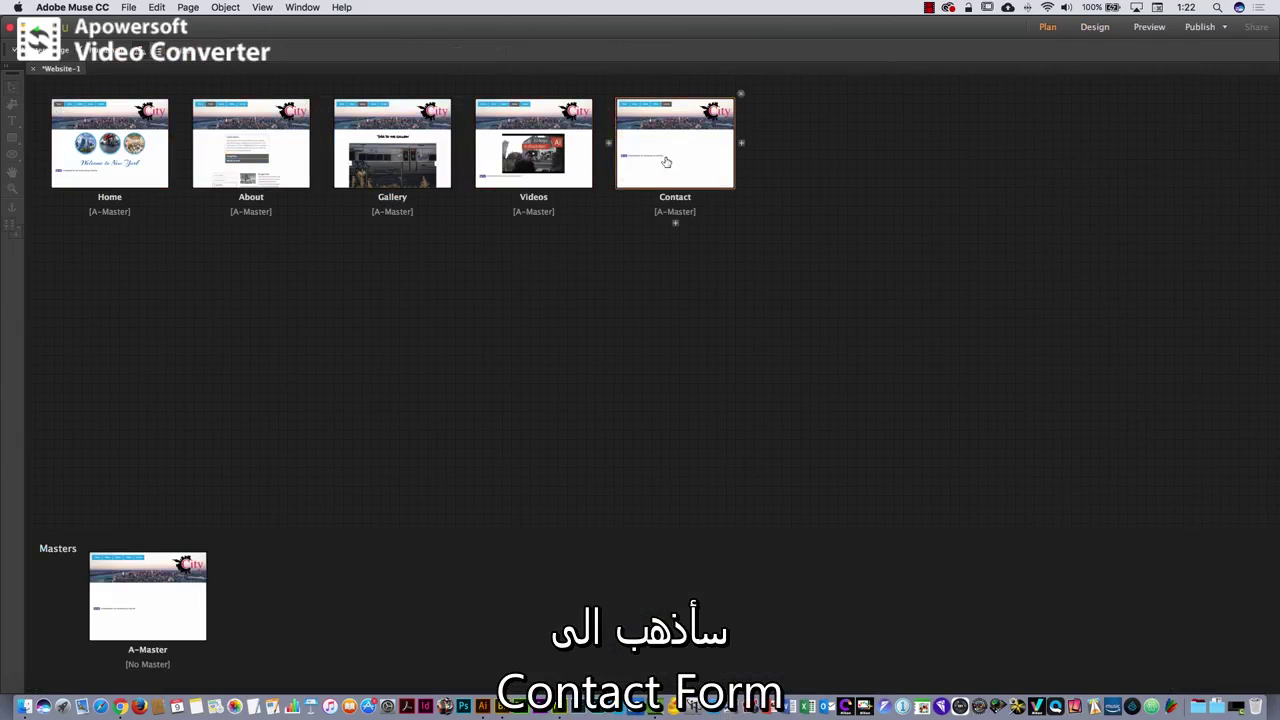
{"action": "double_click", "coordinate": [666, 167]}
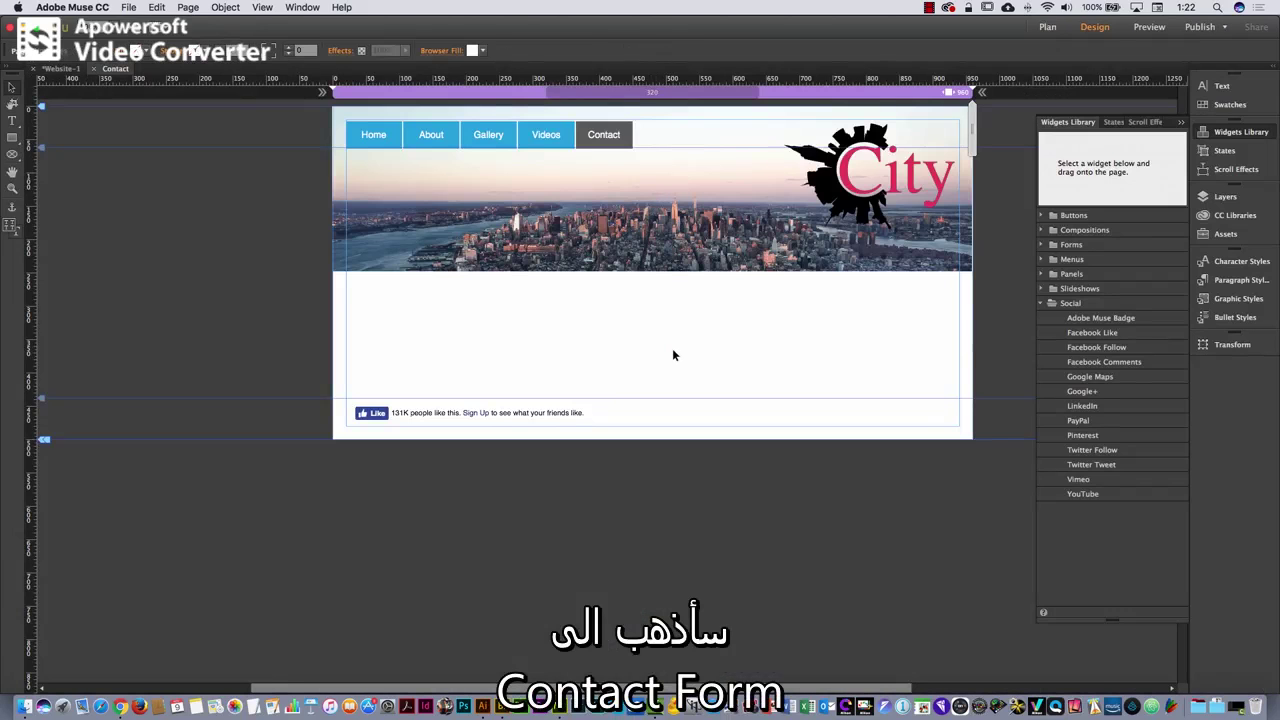
{"action": "left_click", "coordinate": [1042, 303]}
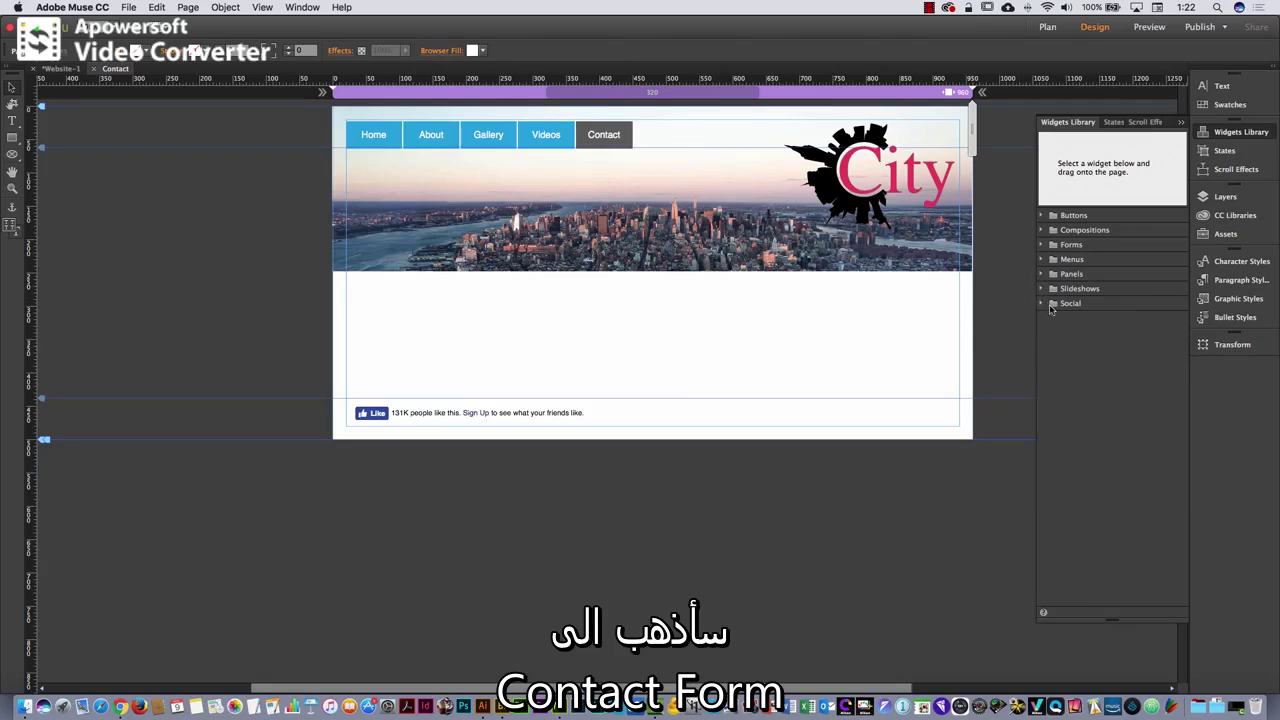
{"action": "left_click", "coordinate": [1043, 245]}
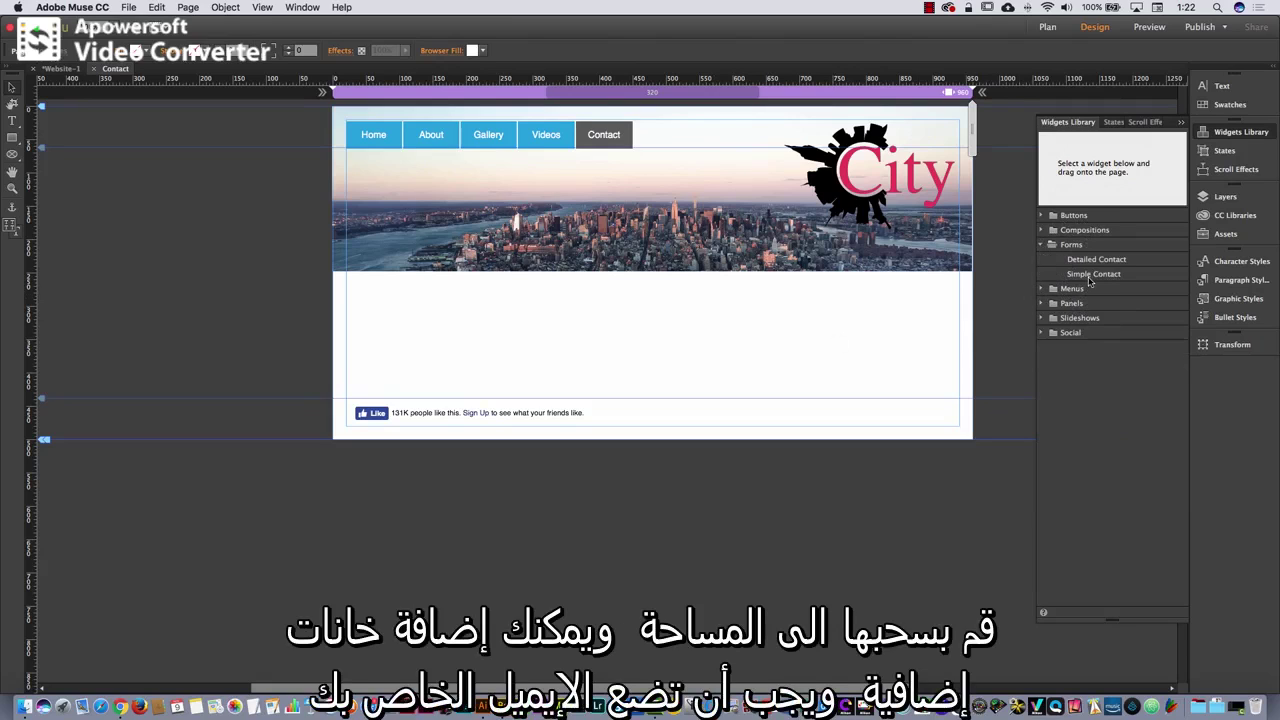
{"action": "left_click", "coordinate": [1089, 276]}
{"action": "left_click_drag", "start_coordinate": [1096, 277], "coordinate": [437, 325]}
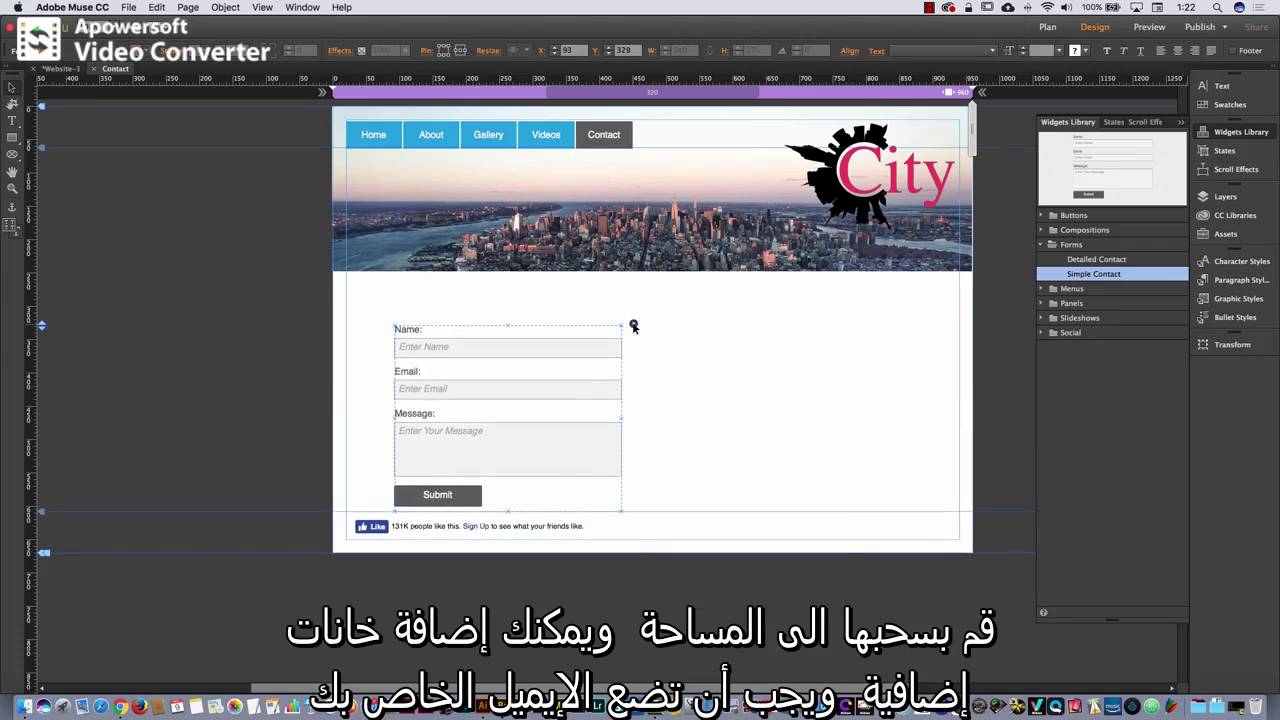
Review the contact form's options, including the recipient e-mail field, and close them without changes
{"action": "left_click", "coordinate": [632, 325]}
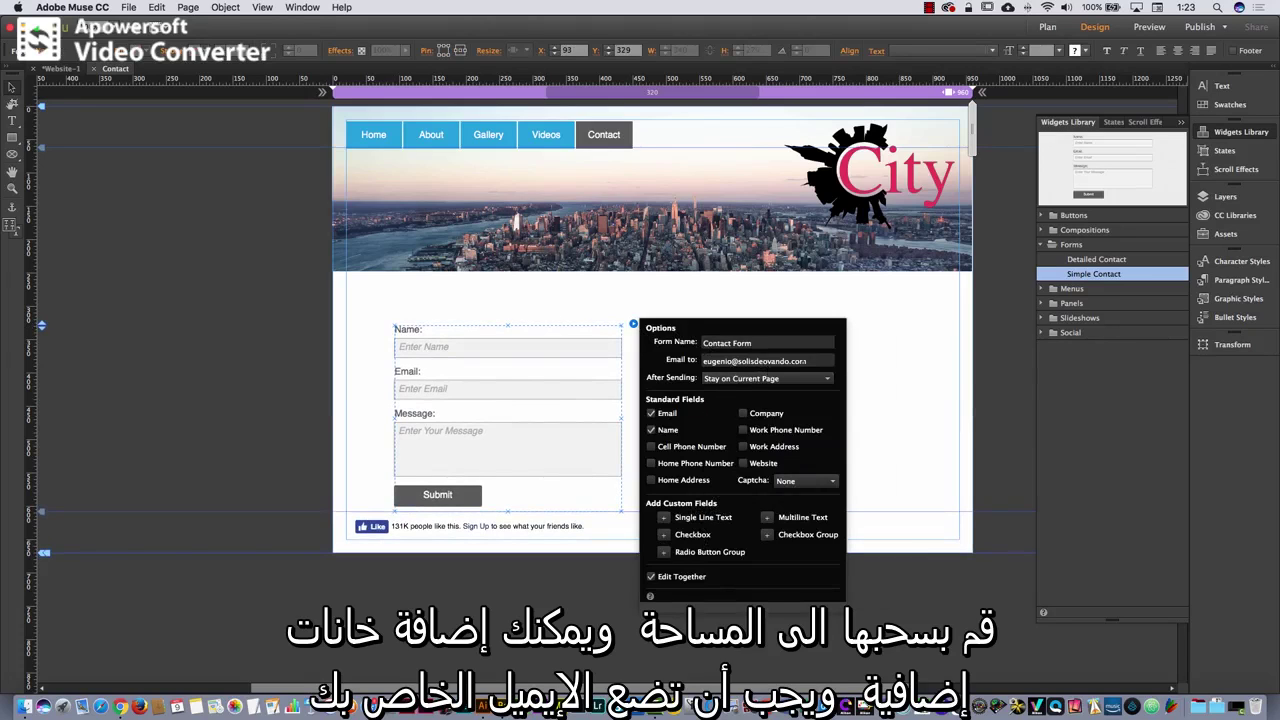
{"action": "left_click_drag", "start_coordinate": [806, 360], "coordinate": [703, 360]}
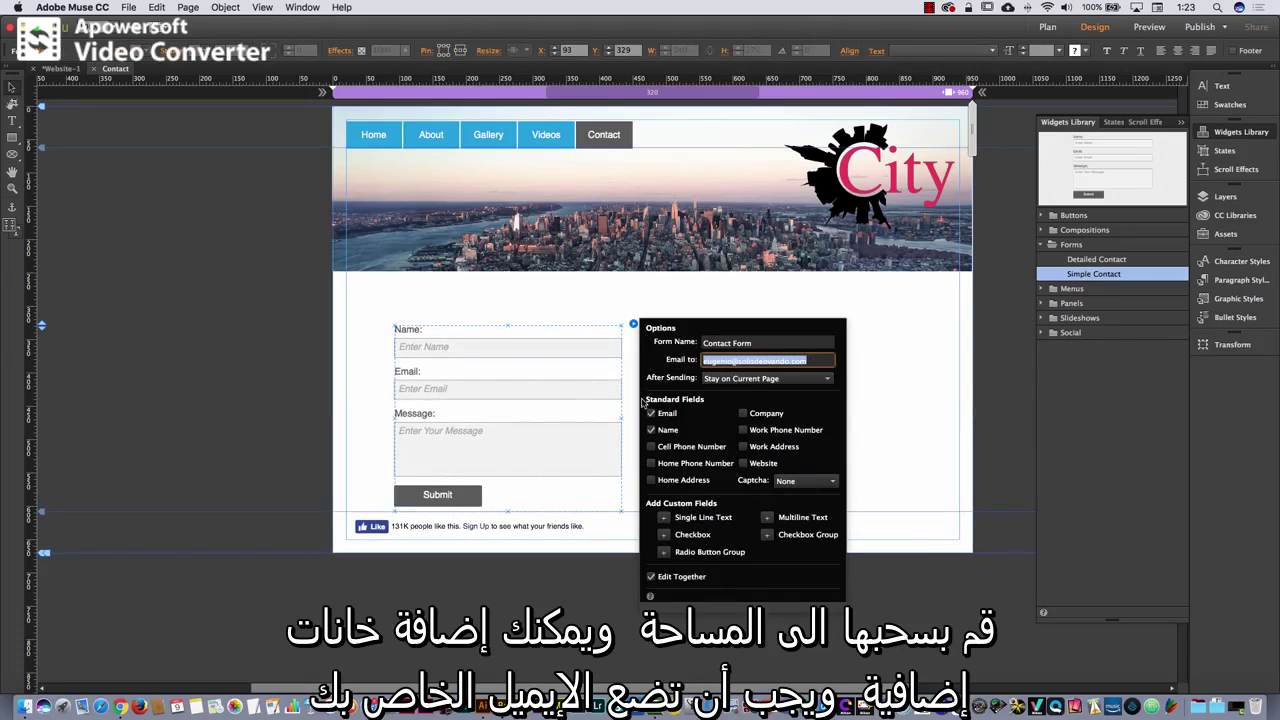
{"action": "left_click", "coordinate": [866, 423]}
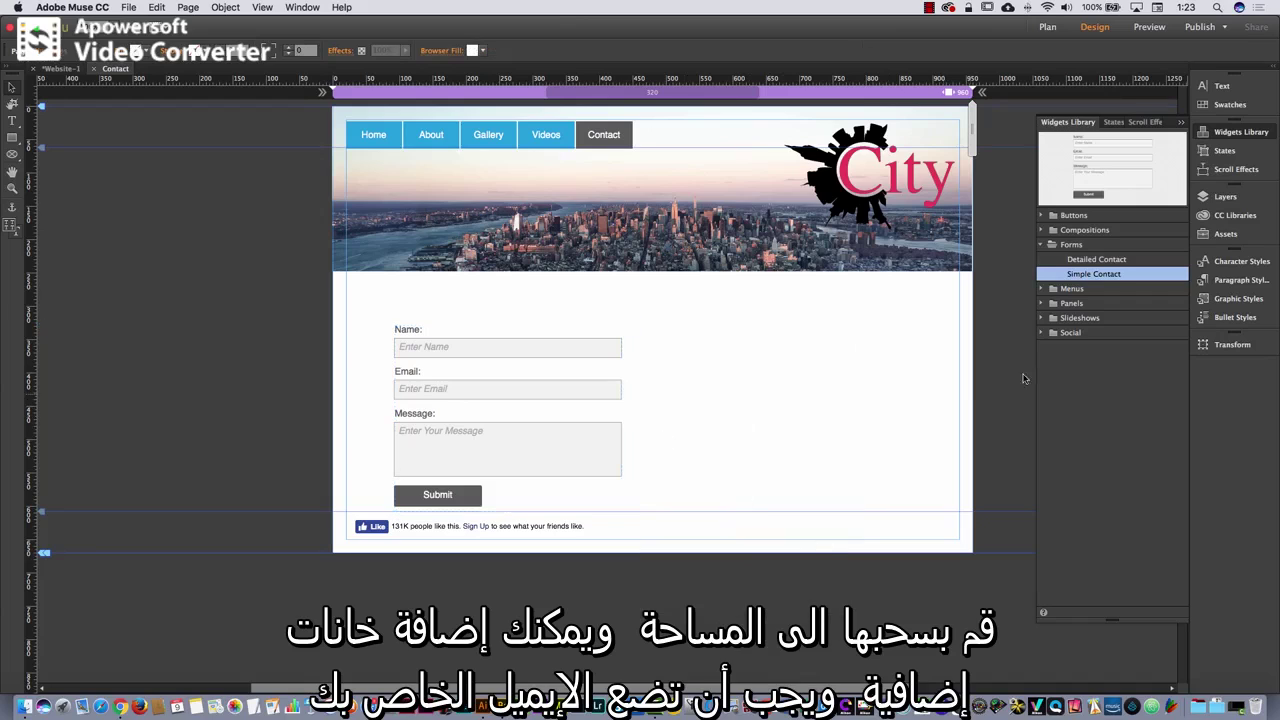
Place a Google Maps widget beside the contact form on the Contact page at about X 488, Y 339
{"action": "left_click", "coordinate": [1041, 334]}
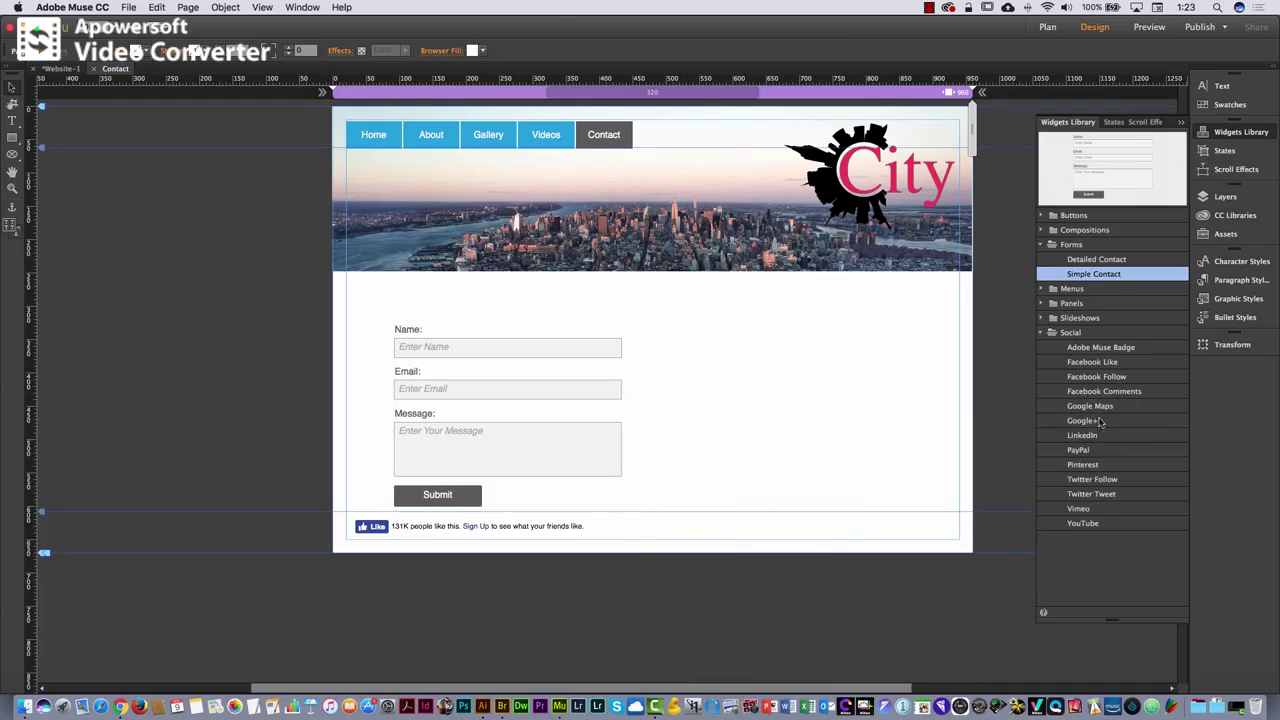
{"action": "left_click_drag", "start_coordinate": [1092, 406], "coordinate": [698, 341]}
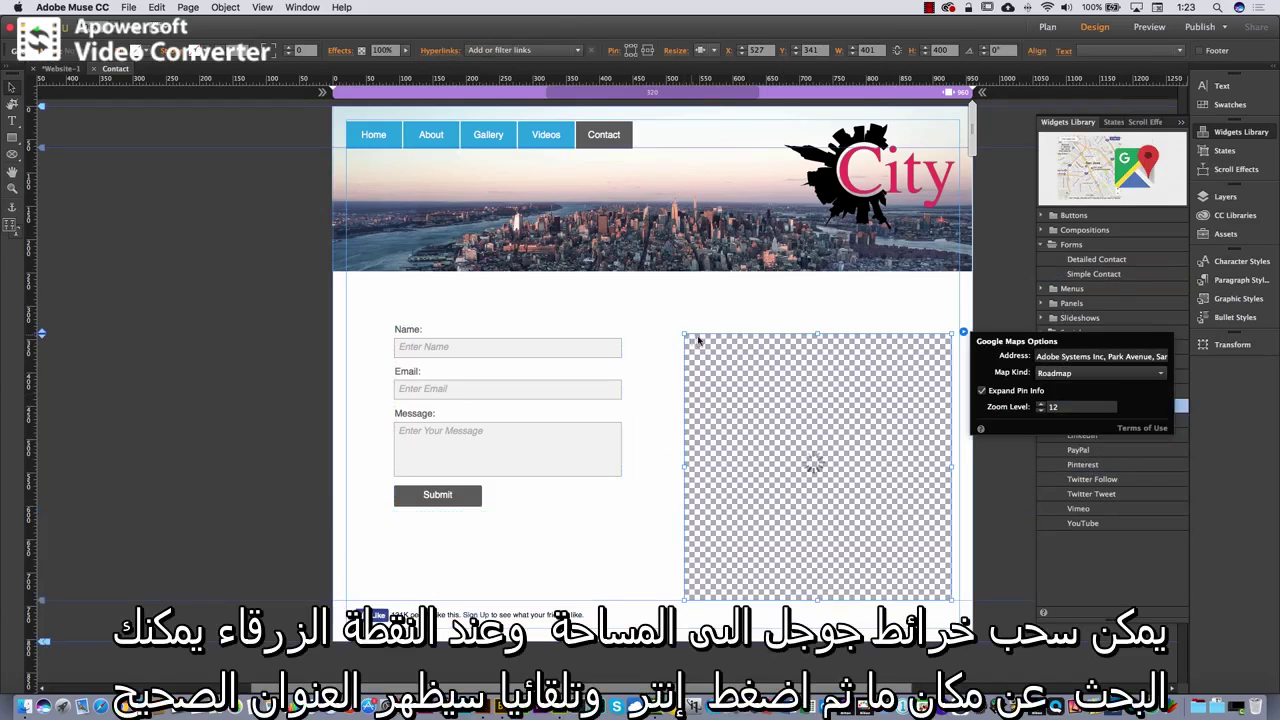
{"action": "left_click_drag", "start_coordinate": [862, 380], "coordinate": [835, 378]}
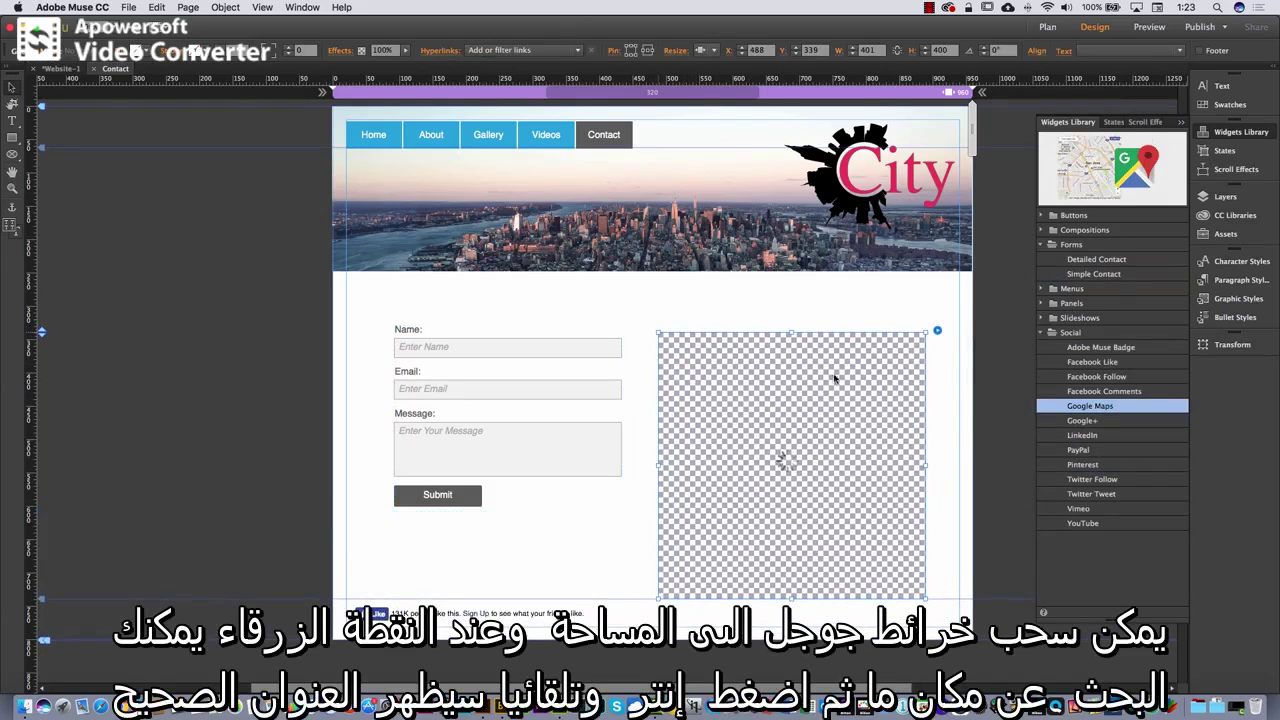
Set the Google Maps widget's address to Manhattan
{"action": "left_click", "coordinate": [938, 332]}
{"action": "left_click", "coordinate": [1093, 352]}
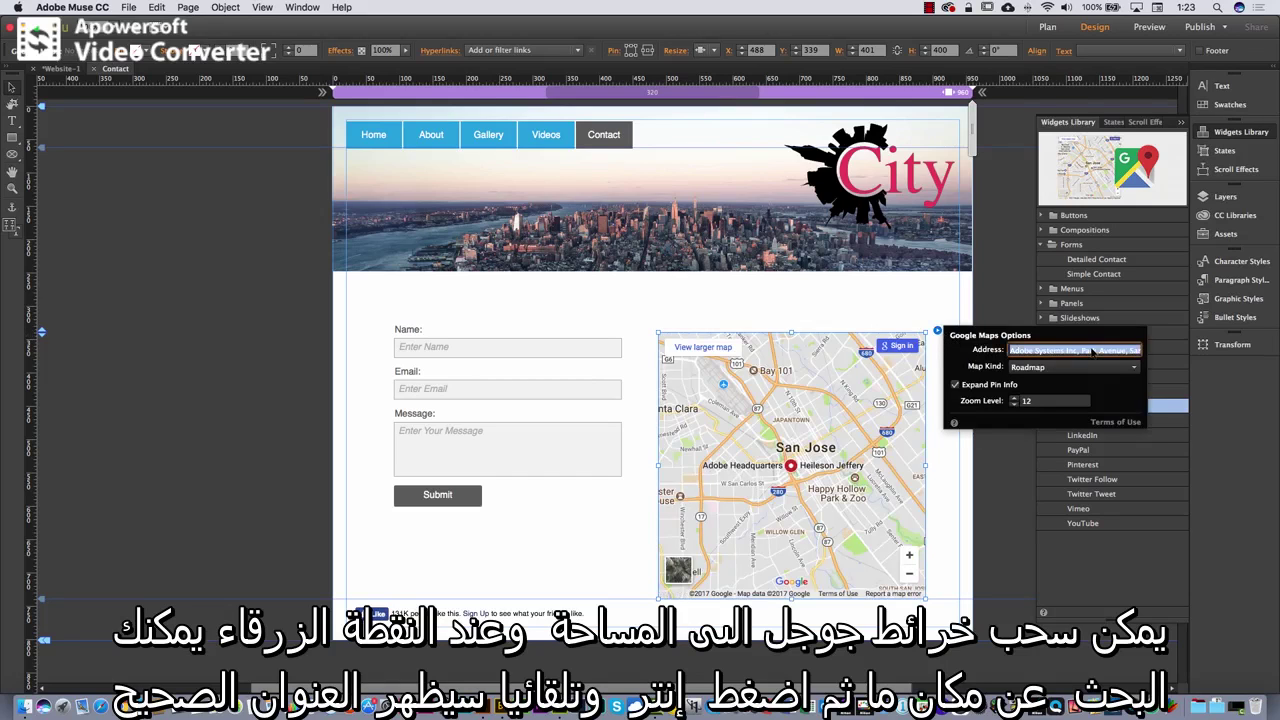
{"action": "type", "text": "Manhat"}
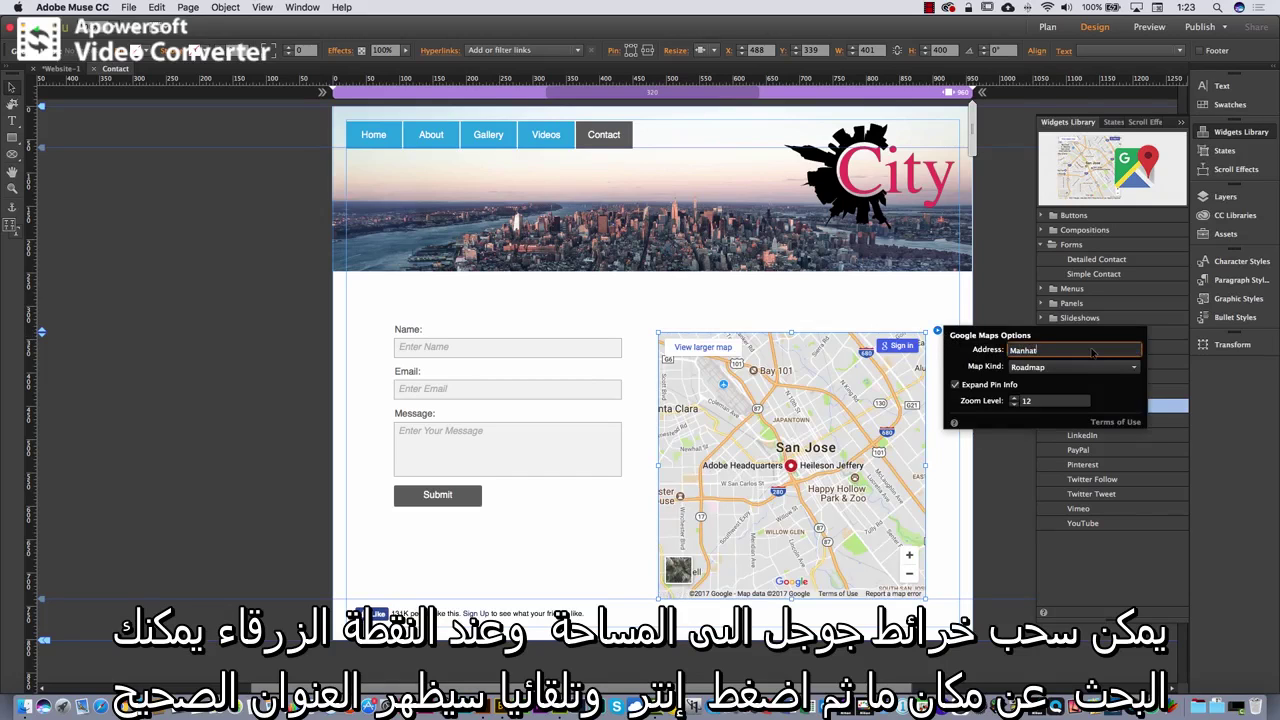
{"action": "type", "text": "tan"}
{"action": "key", "text": "Return"}
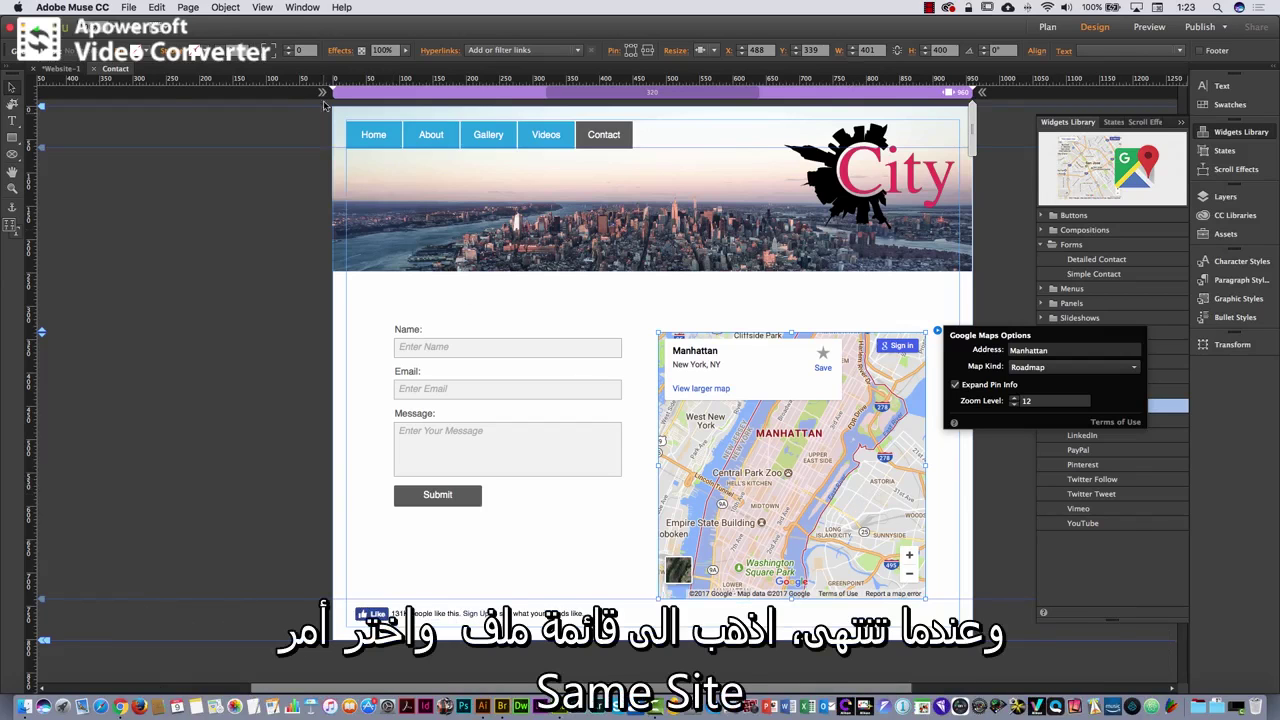
Close the Contact page and save the site as NewYork in the material folder
{"action": "left_click", "coordinate": [94, 69]}
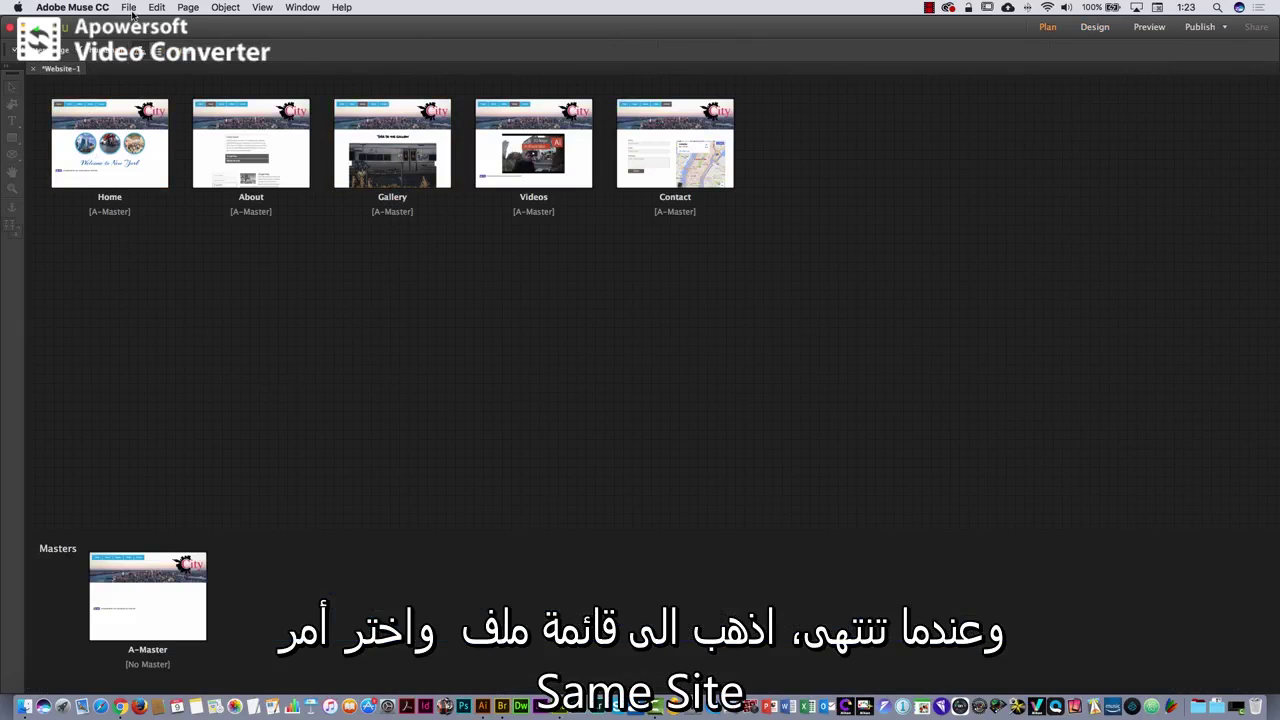
{"action": "left_click", "coordinate": [129, 8]}
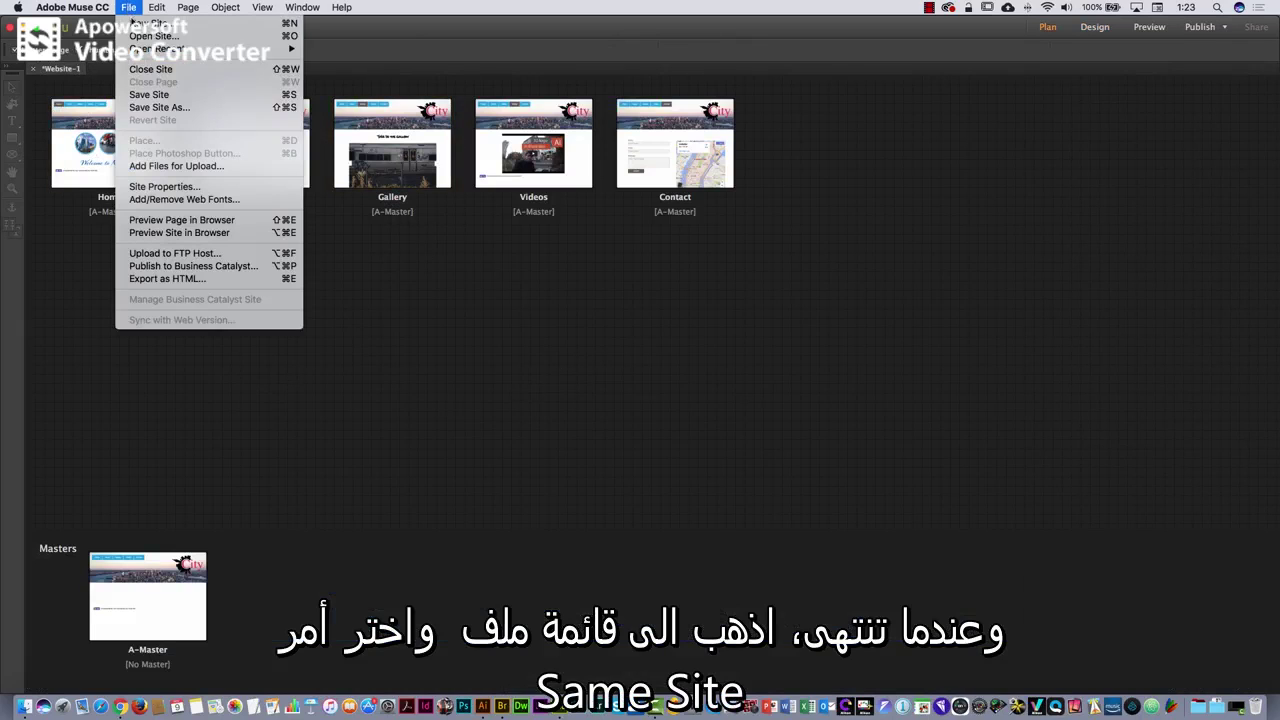
{"action": "left_click", "coordinate": [150, 95]}
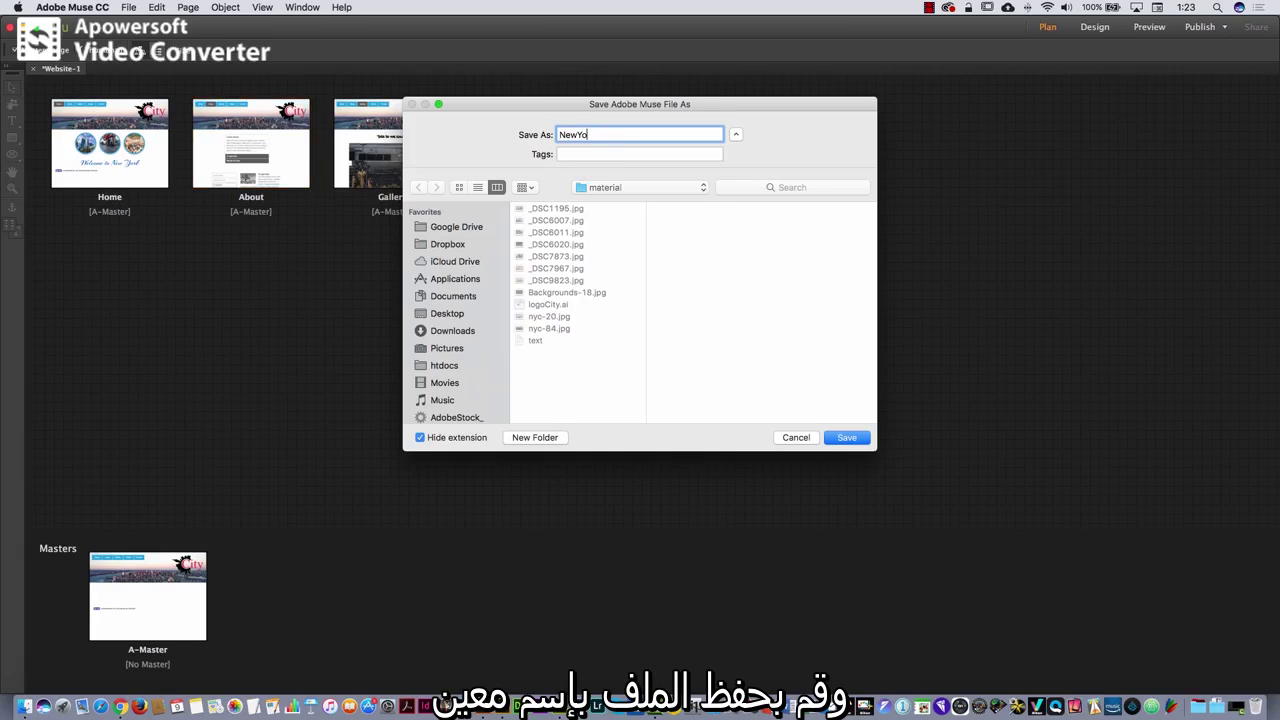
{"action": "left_click", "coordinate": [847, 438]}
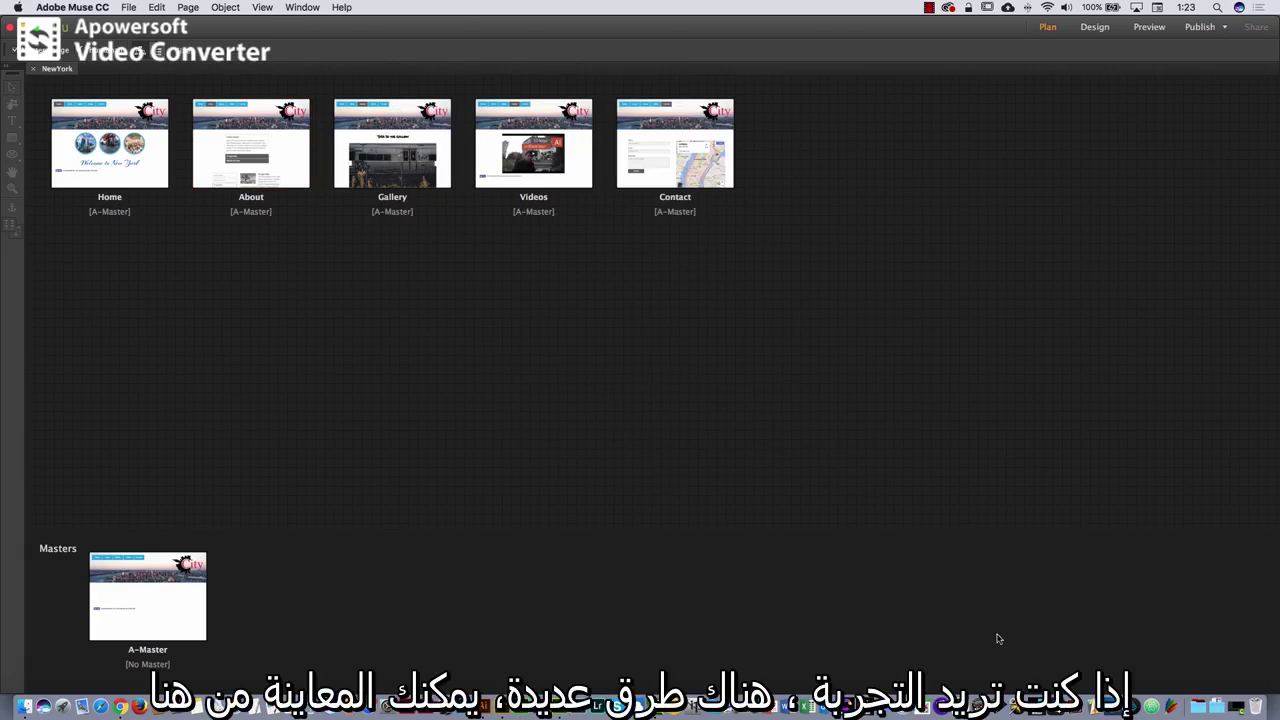
Preview the site, try the accordion panels on the About page and advance the Gallery slideshow by two photos
{"action": "left_click", "coordinate": [1150, 27]}
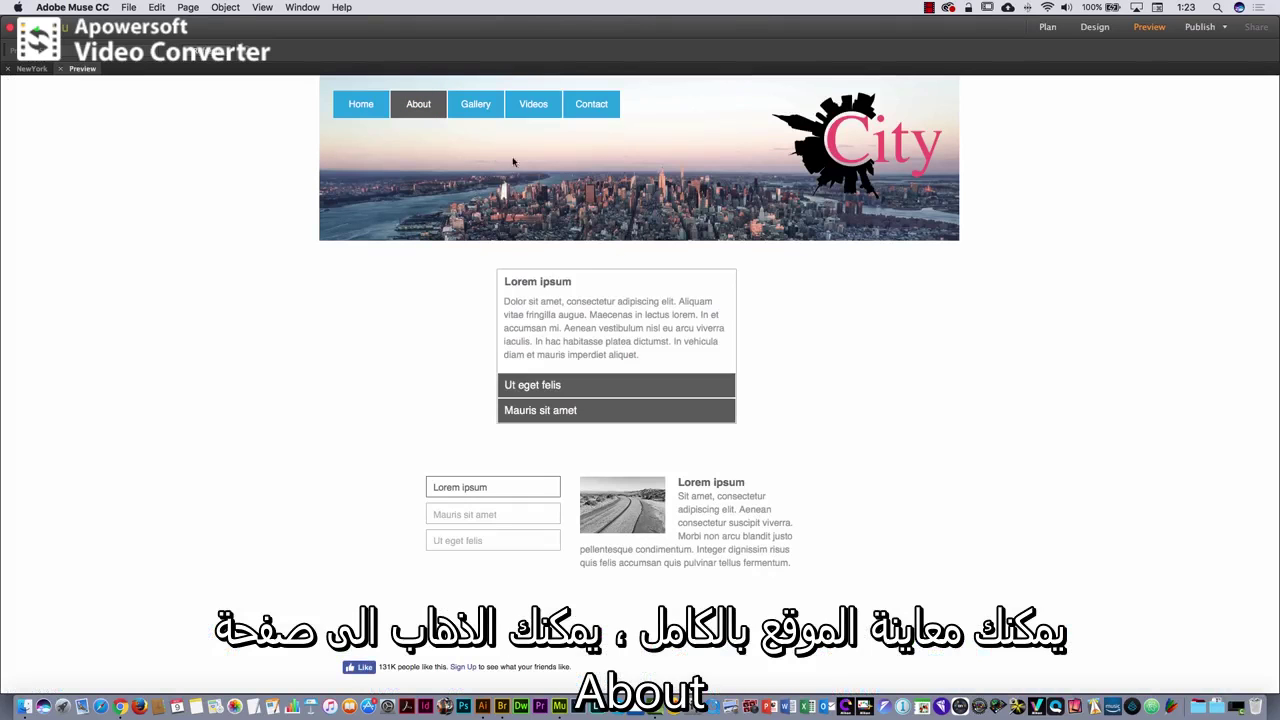
{"action": "left_click", "coordinate": [580, 384]}
{"action": "left_click", "coordinate": [600, 411]}
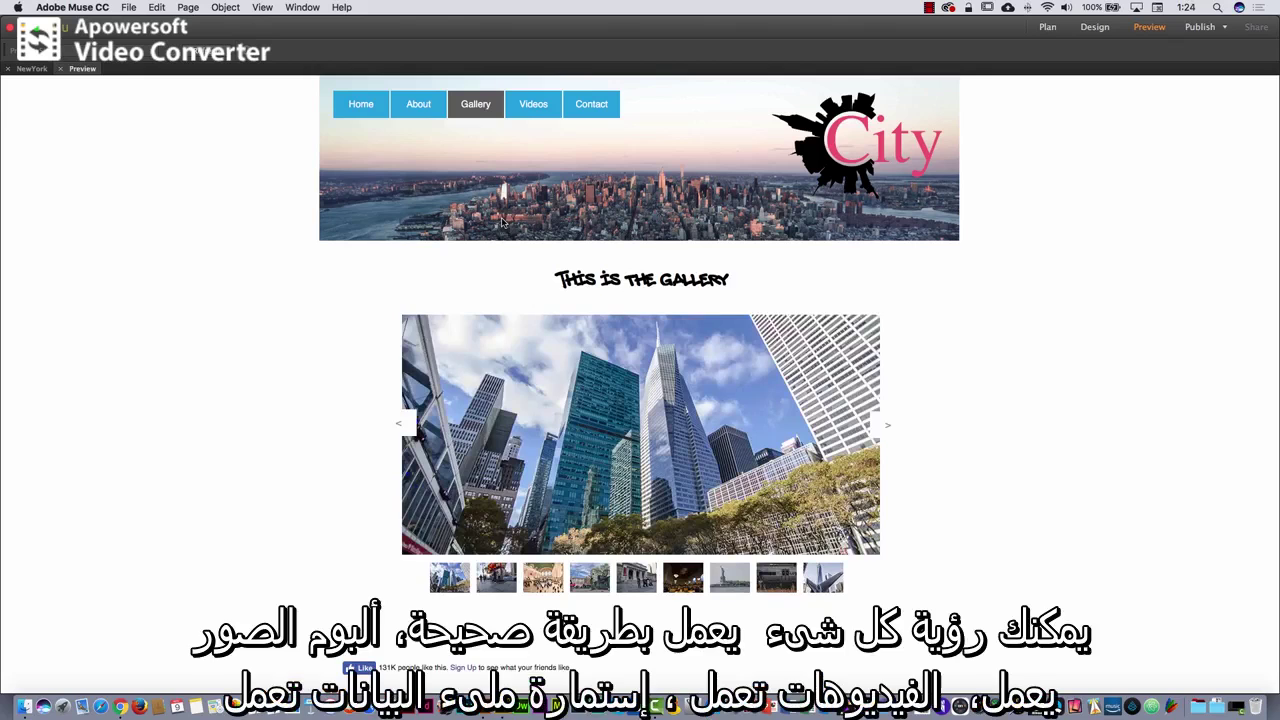
{"action": "left_click", "coordinate": [887, 426]}
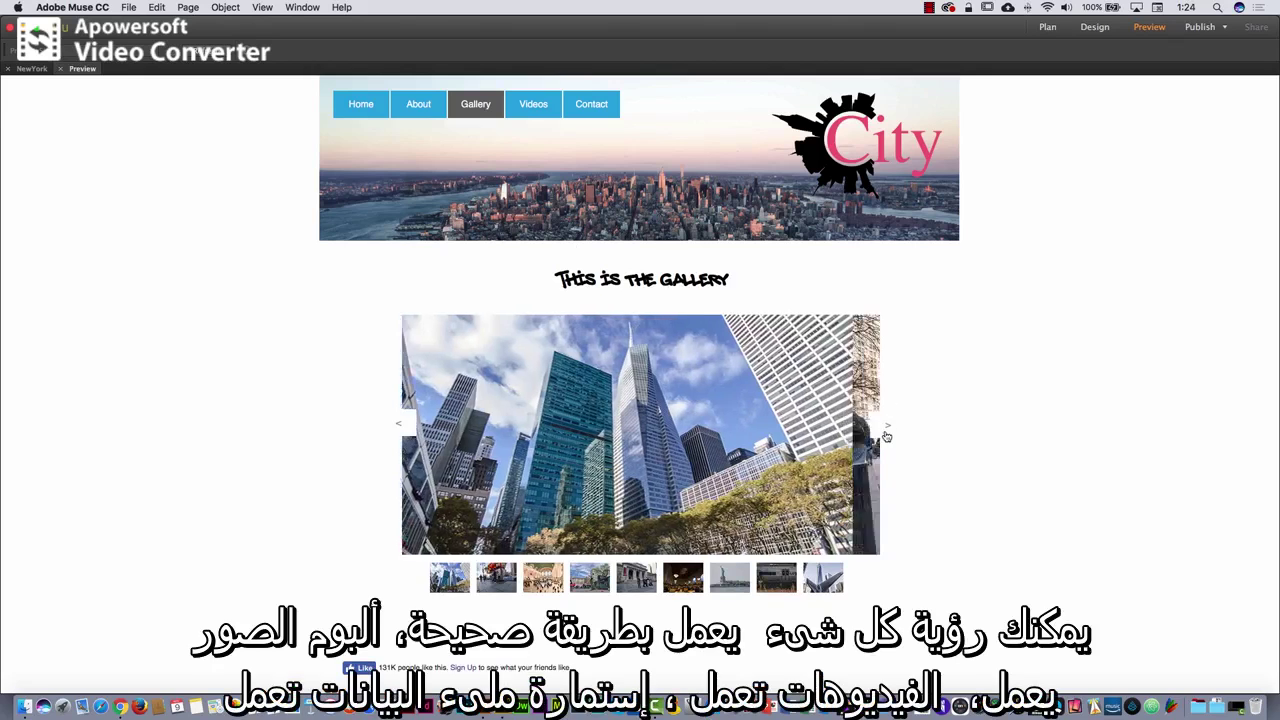
{"action": "left_click", "coordinate": [887, 428]}
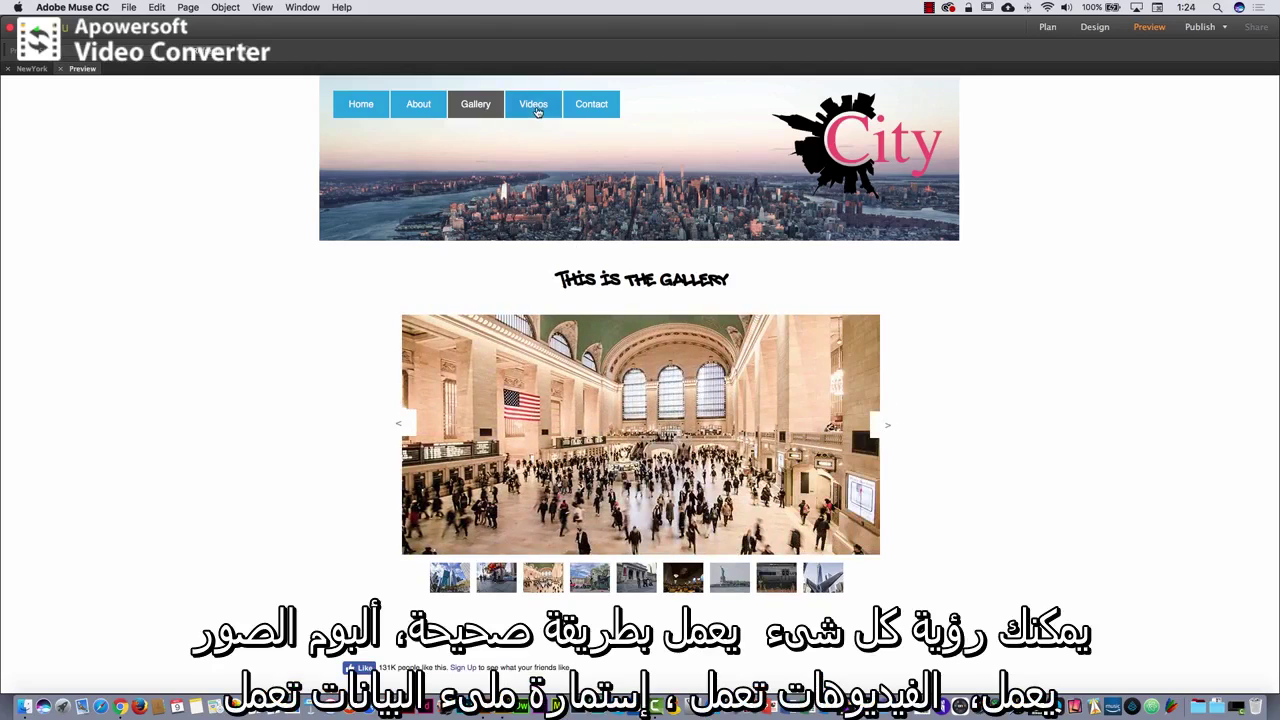
Check the Videos and Contact pages in the preview and pan the Contact page's map slightly
{"action": "left_click", "coordinate": [535, 108]}
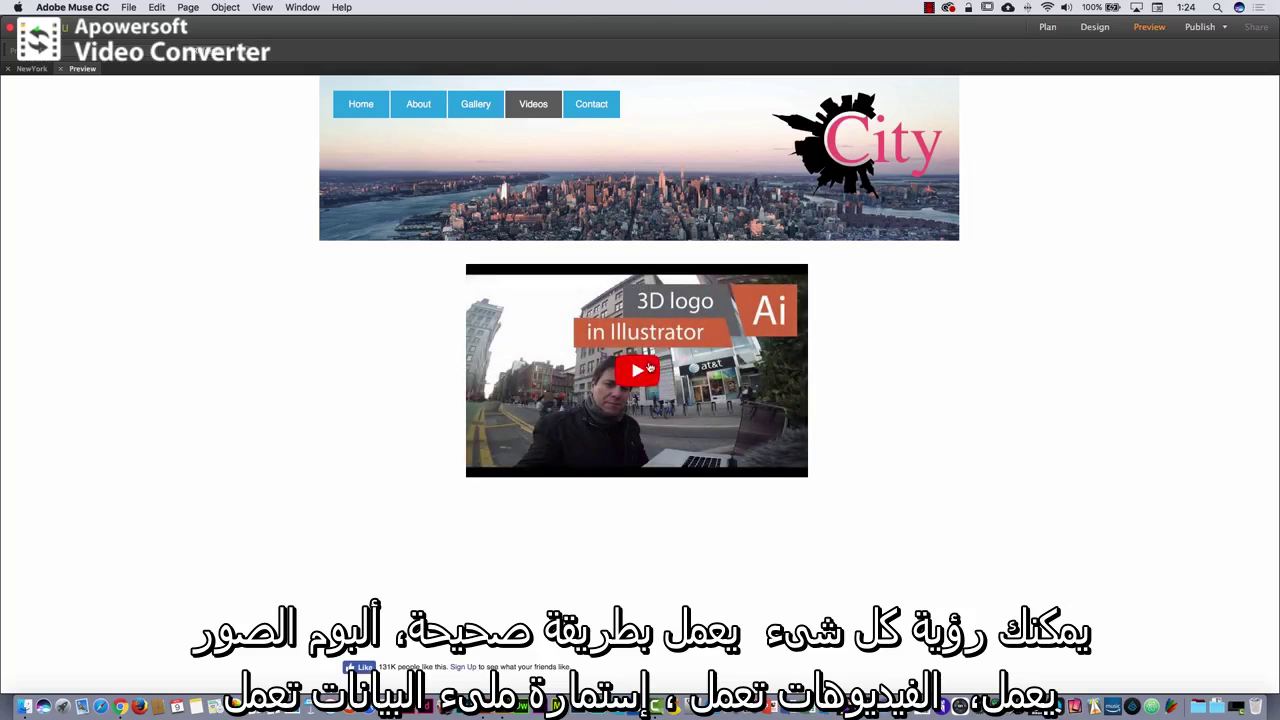
{"action": "left_click", "coordinate": [591, 104]}
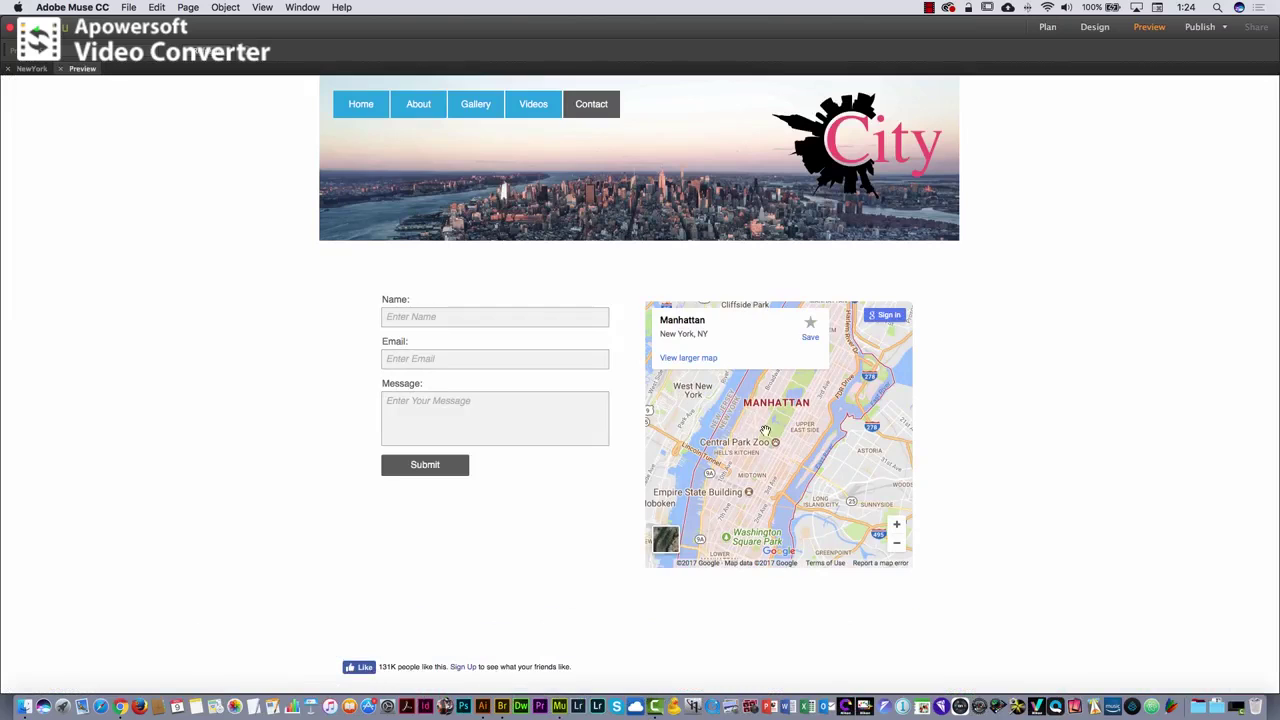
{"action": "mouse_move", "coordinate": [753, 426]}
{"action": "left_mouse_down"}
{"action": "mouse_move", "coordinate": [771, 422]}
{"action": "mouse_move", "coordinate": [757, 434]}
{"action": "left_mouse_up"}
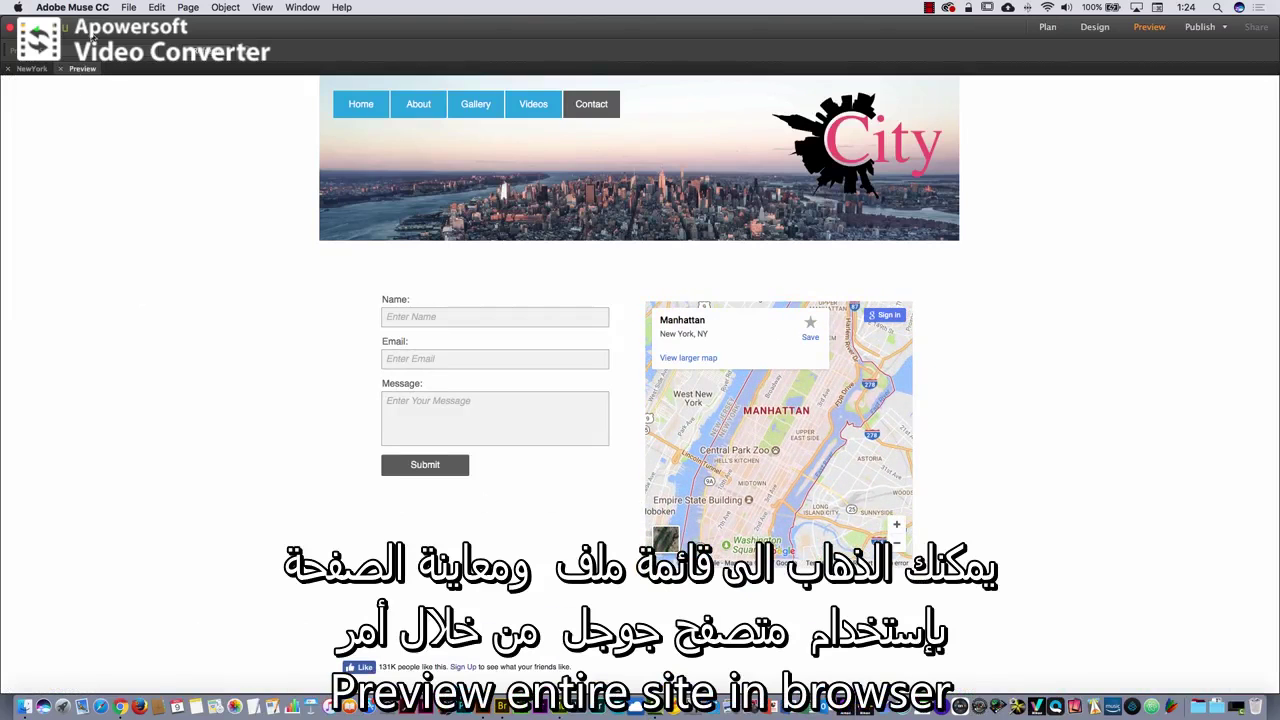
Preview the entire site in the browser, then close the Muse preview to return to the site plan
{"action": "left_click", "coordinate": [128, 7]}
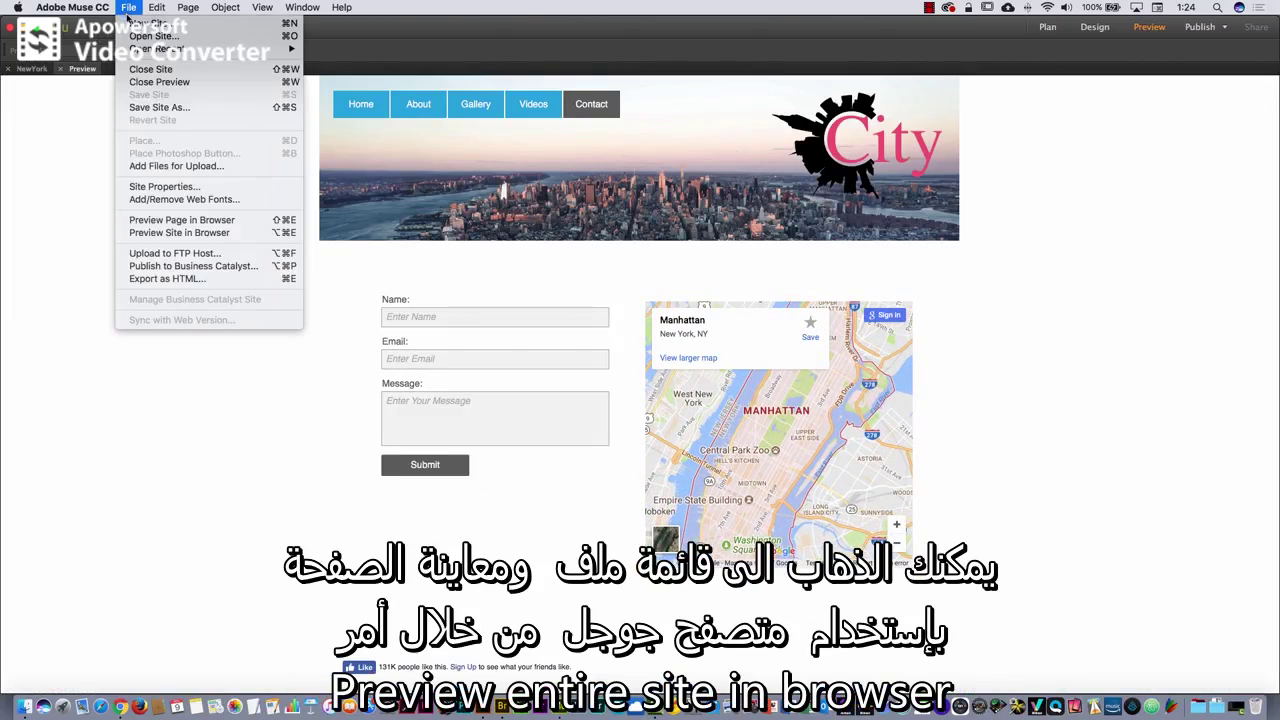
{"action": "left_click", "coordinate": [197, 233]}
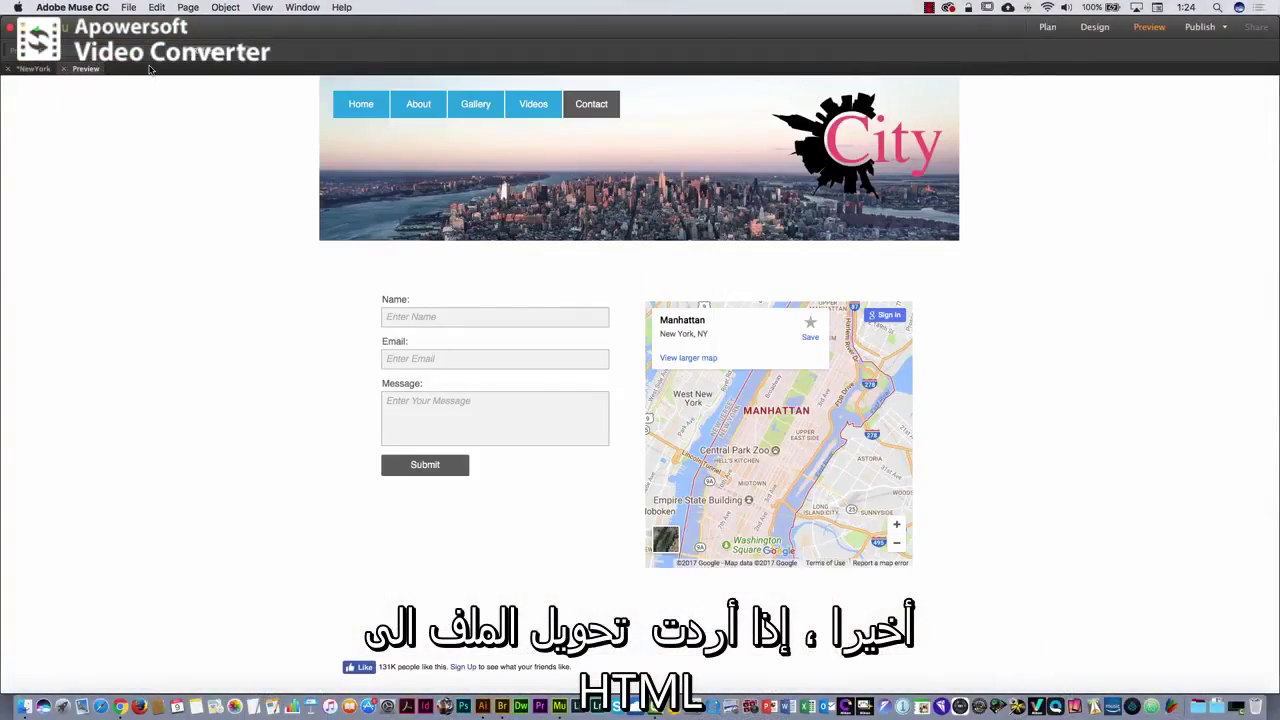
{"action": "left_click", "coordinate": [36, 70]}
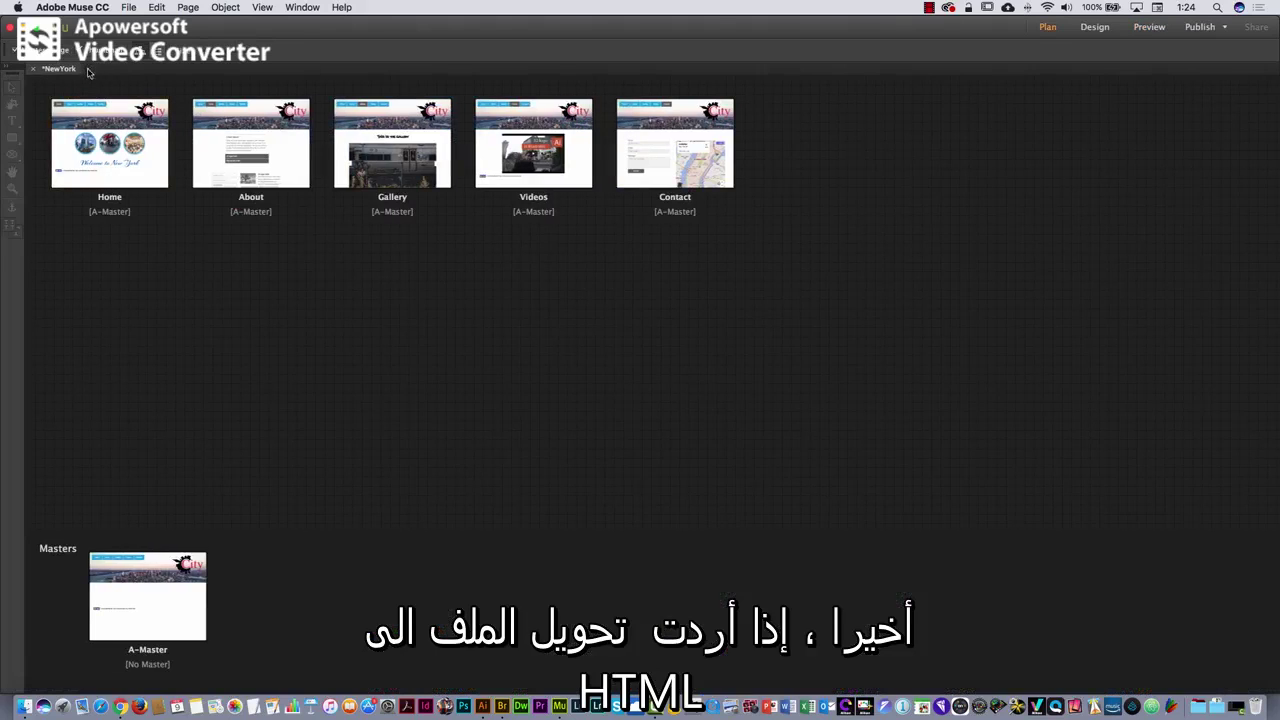
{"action": "left_click", "coordinate": [130, 8]}
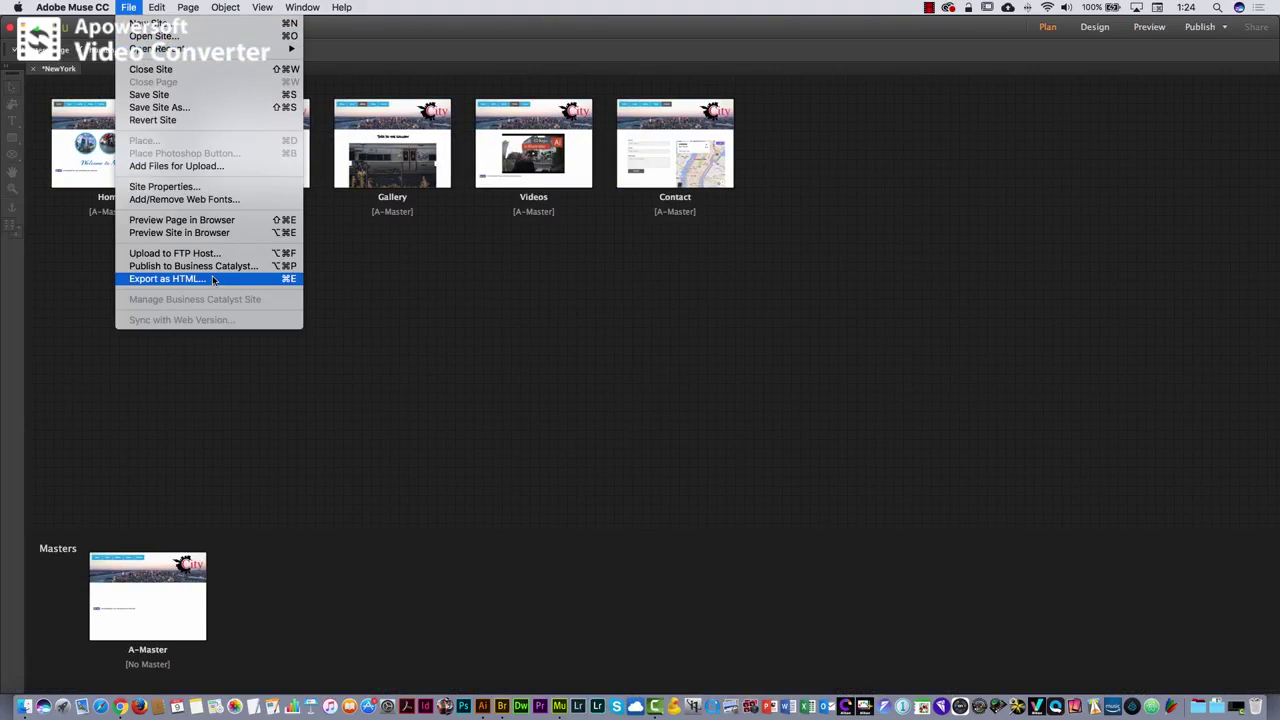
{"action": "left_click", "coordinate": [941, 290]}
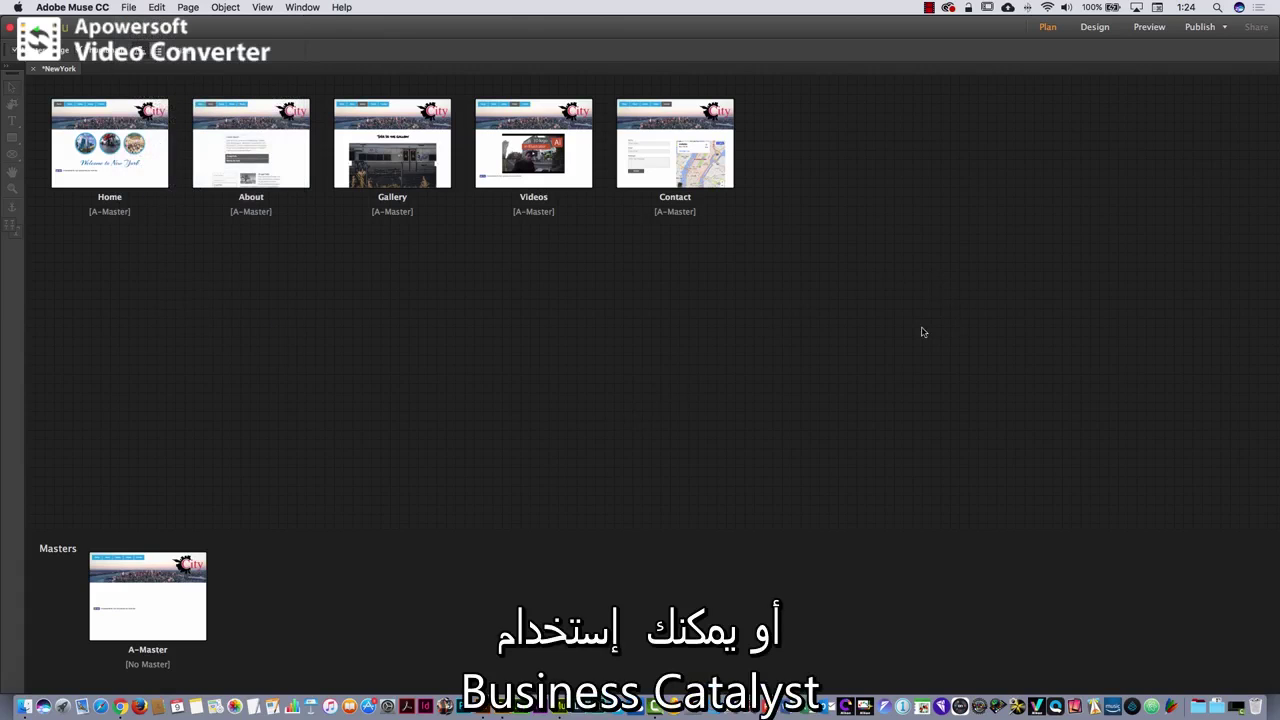
Start publishing the site to Business Catalyst, accept the Typekit account link and enter NYC as the site name
{"action": "left_click", "coordinate": [1226, 28]}
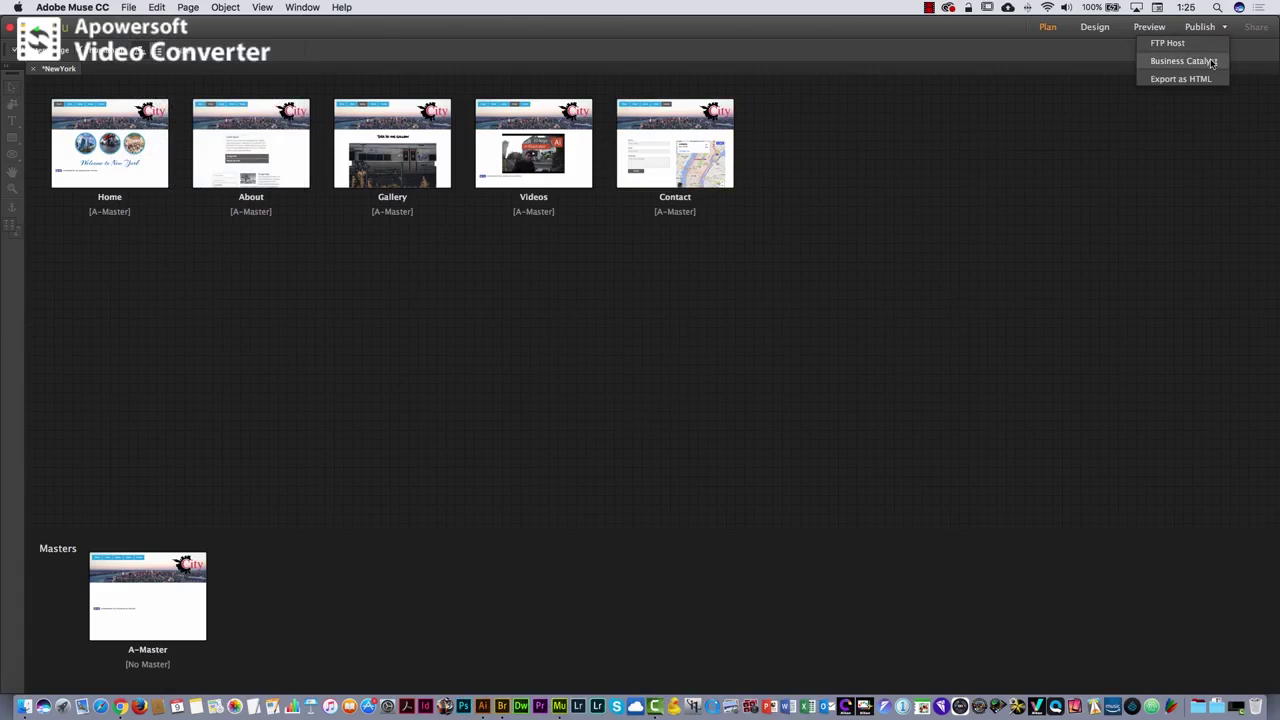
{"action": "left_click", "coordinate": [1212, 62]}
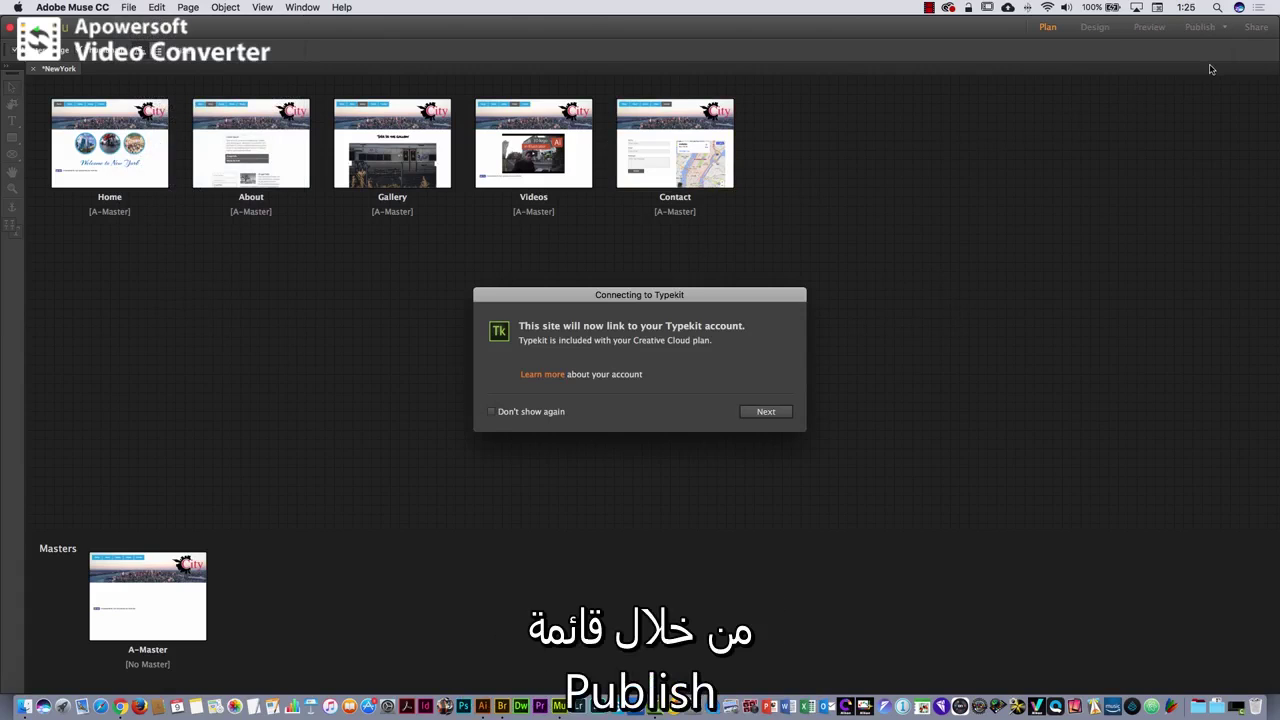
{"action": "left_click", "coordinate": [766, 412]}
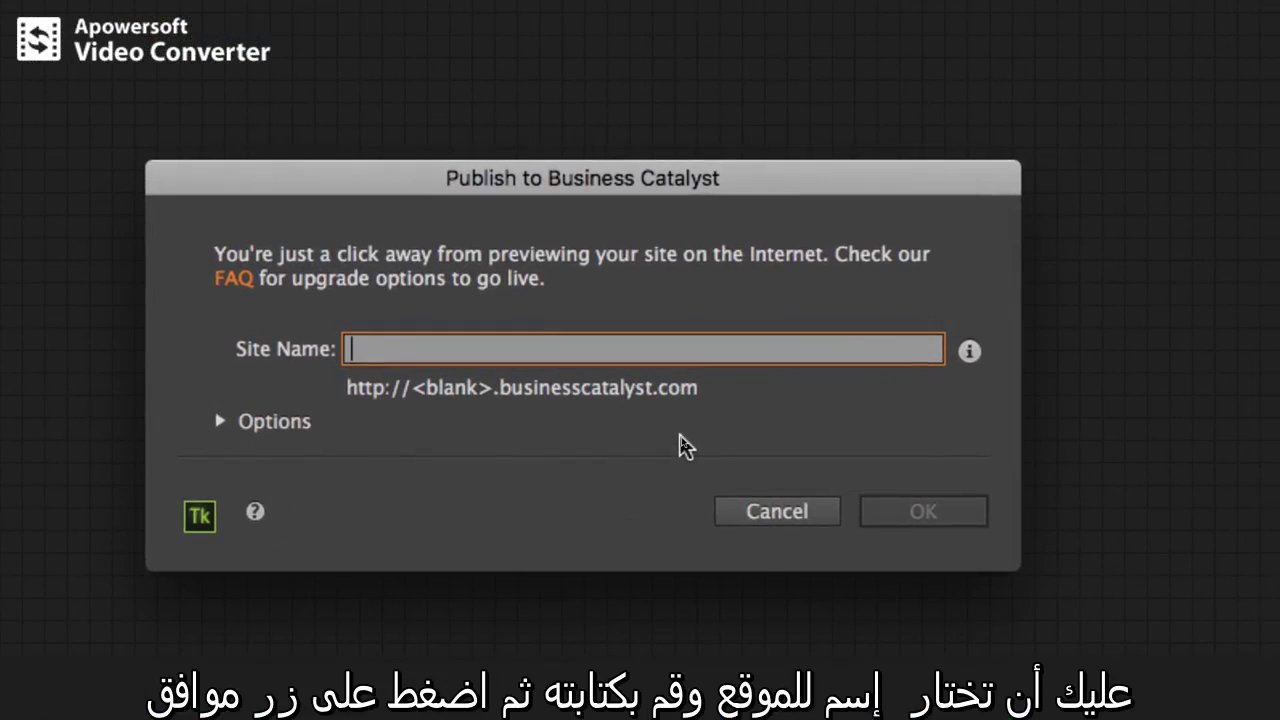
{"action": "type", "text": "NYC"}
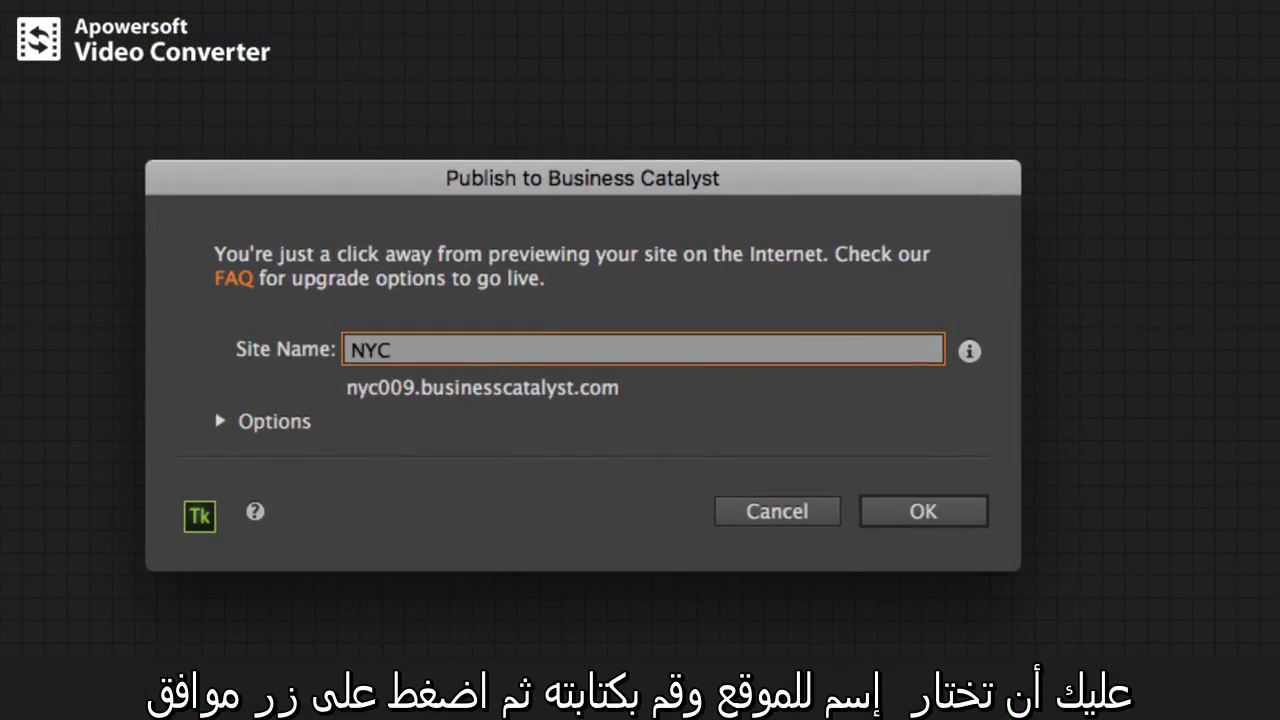